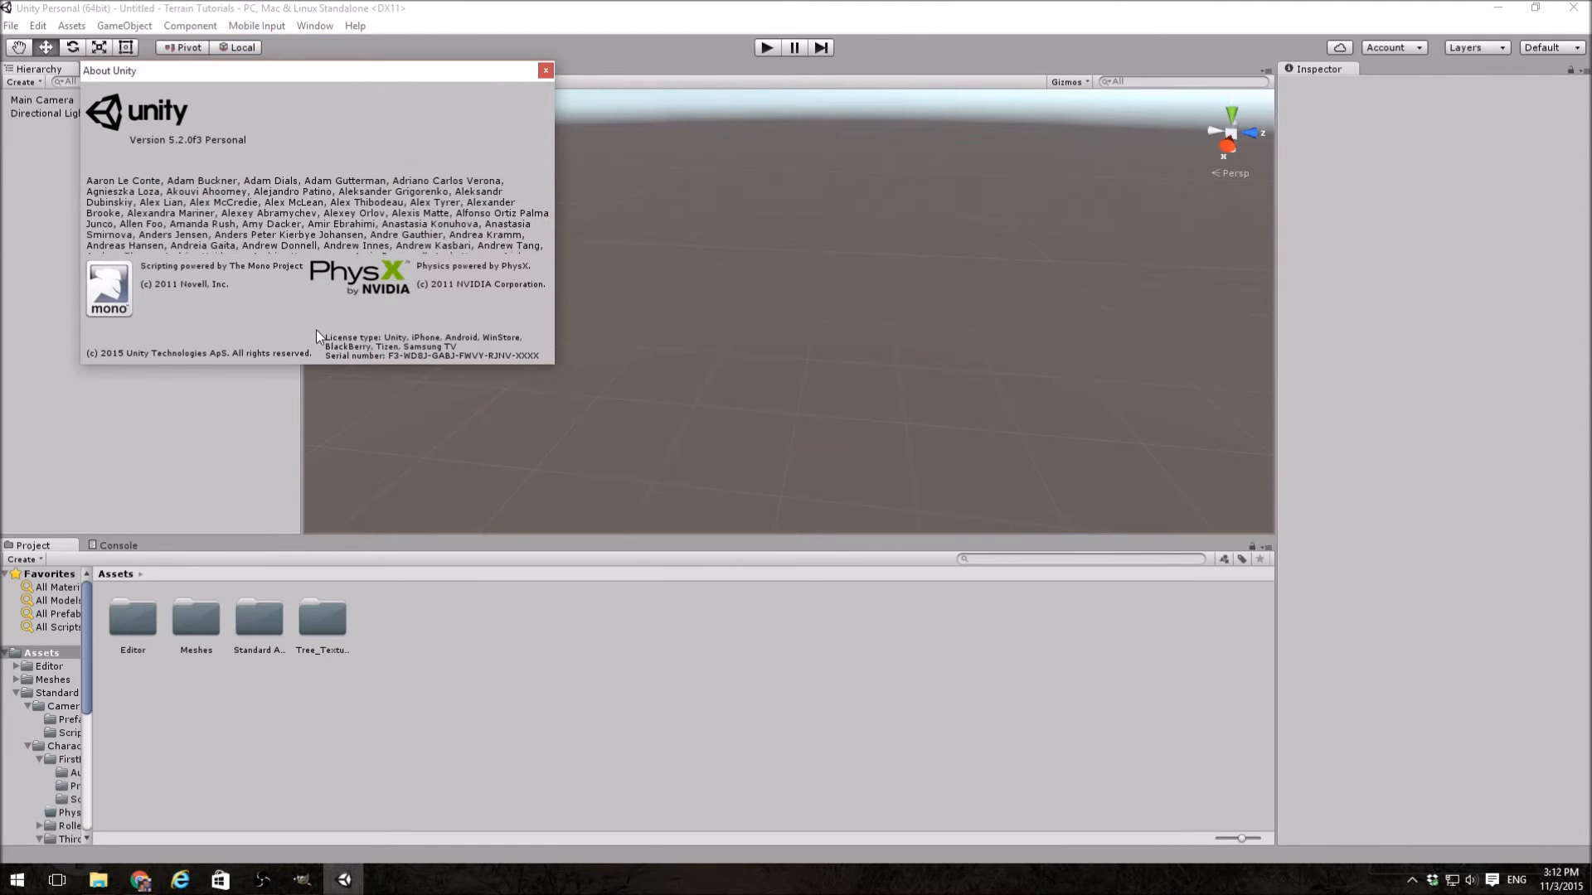
# Step: Dismiss the About Unity window and add a Terrain object to the scene
pyautogui.click(545, 71)
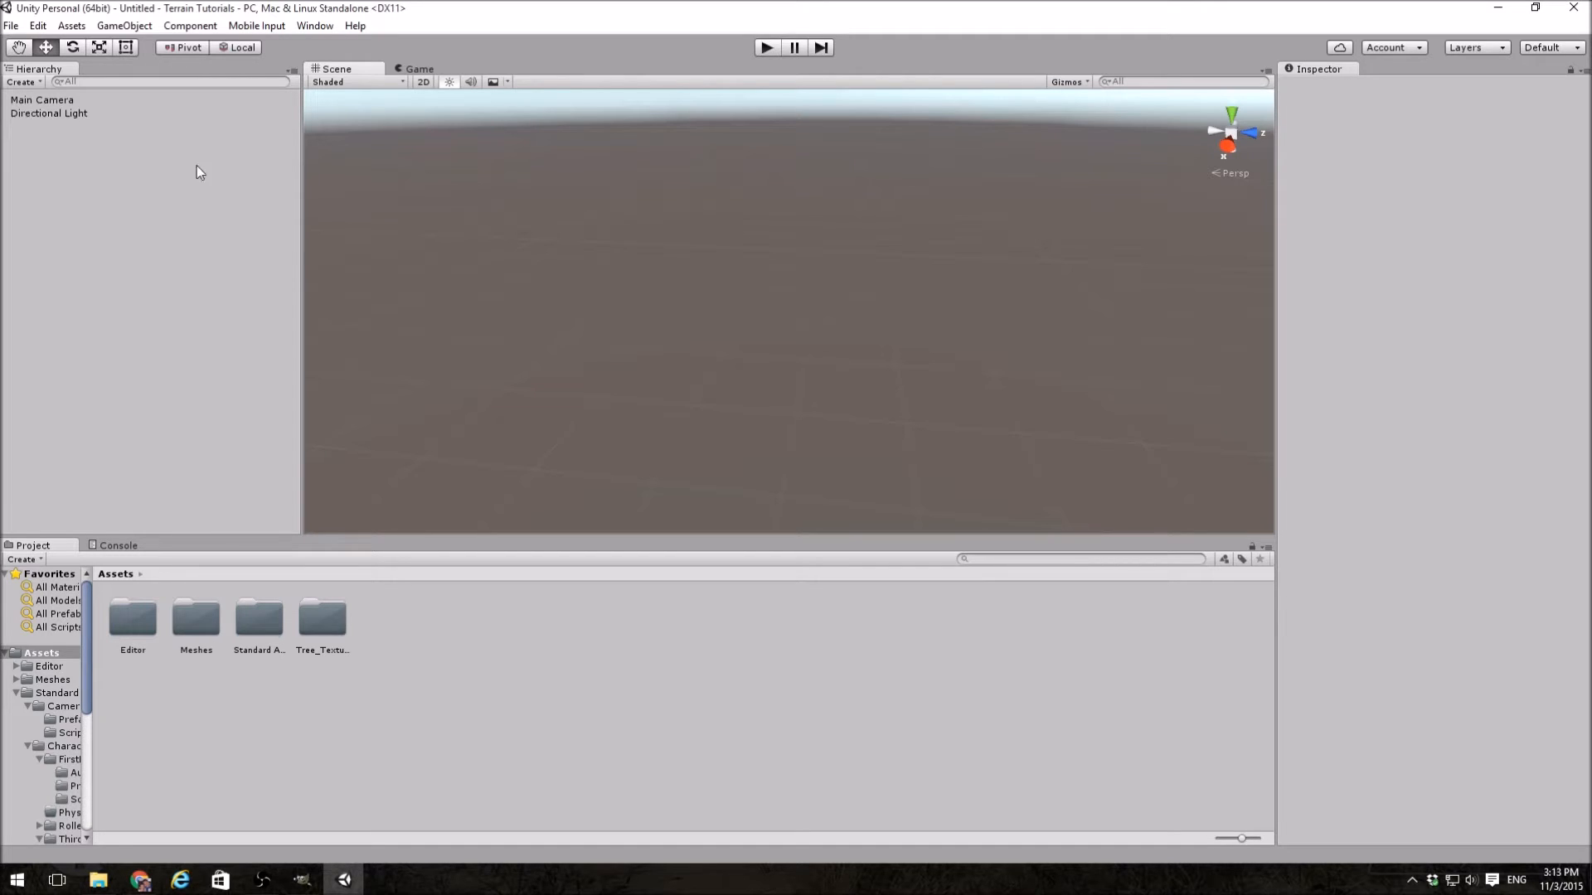
pyautogui.click(119, 26)
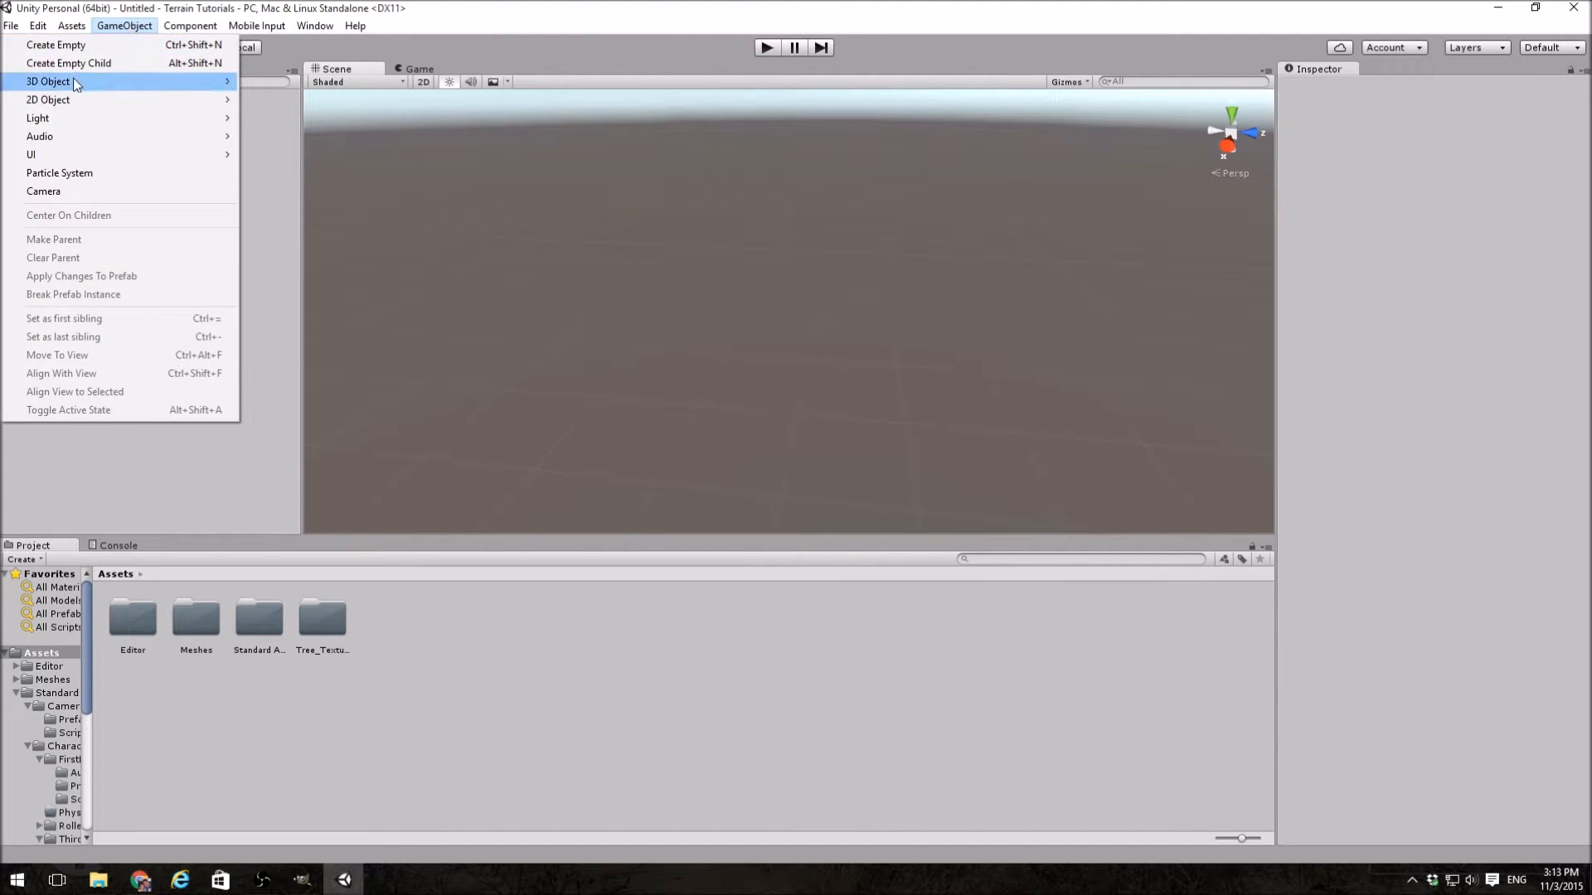
pyautogui.moveTo(75, 83)
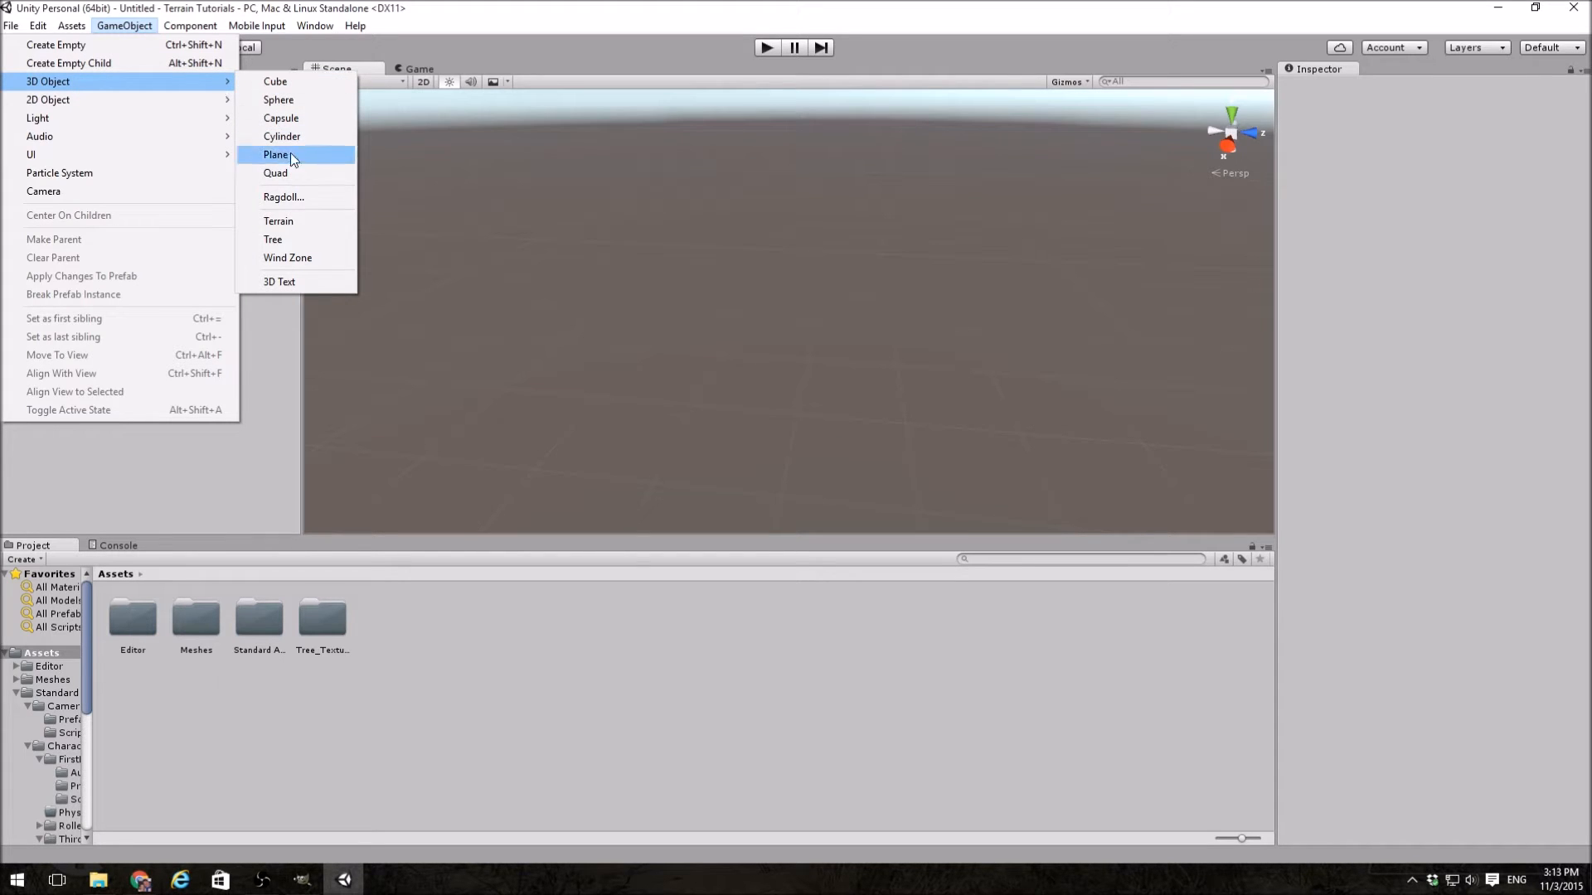
pyautogui.click(306, 221)
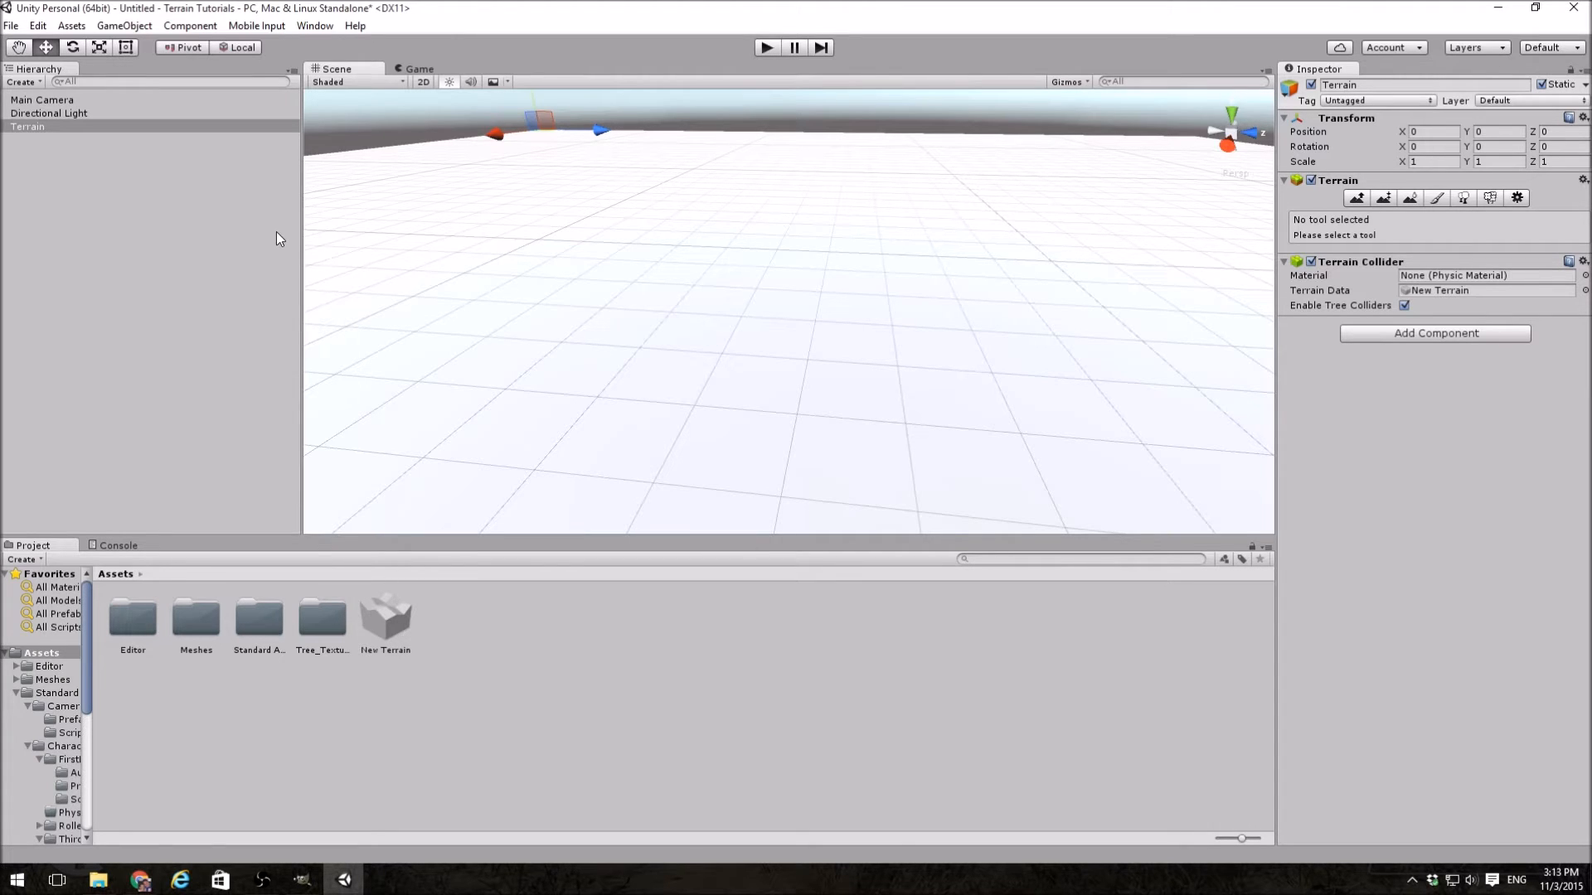
# Step: Select the terrain and examine each of its tools in turn, from Raise / Lower Terrain through Terrain Settings
pyautogui.click(25, 130)
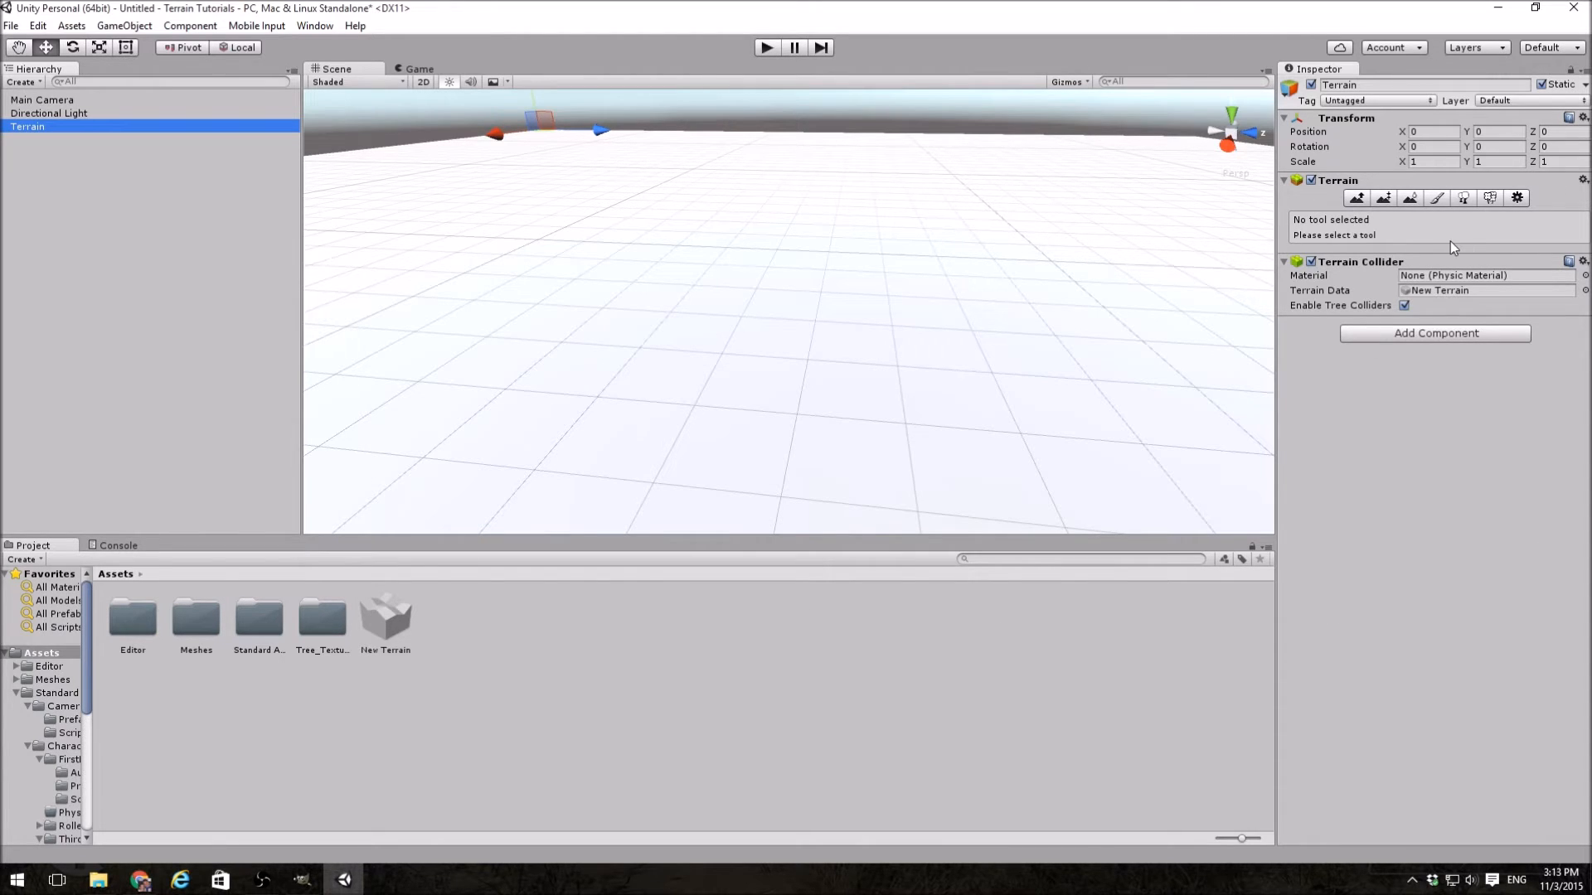
pyautogui.click(1353, 205)
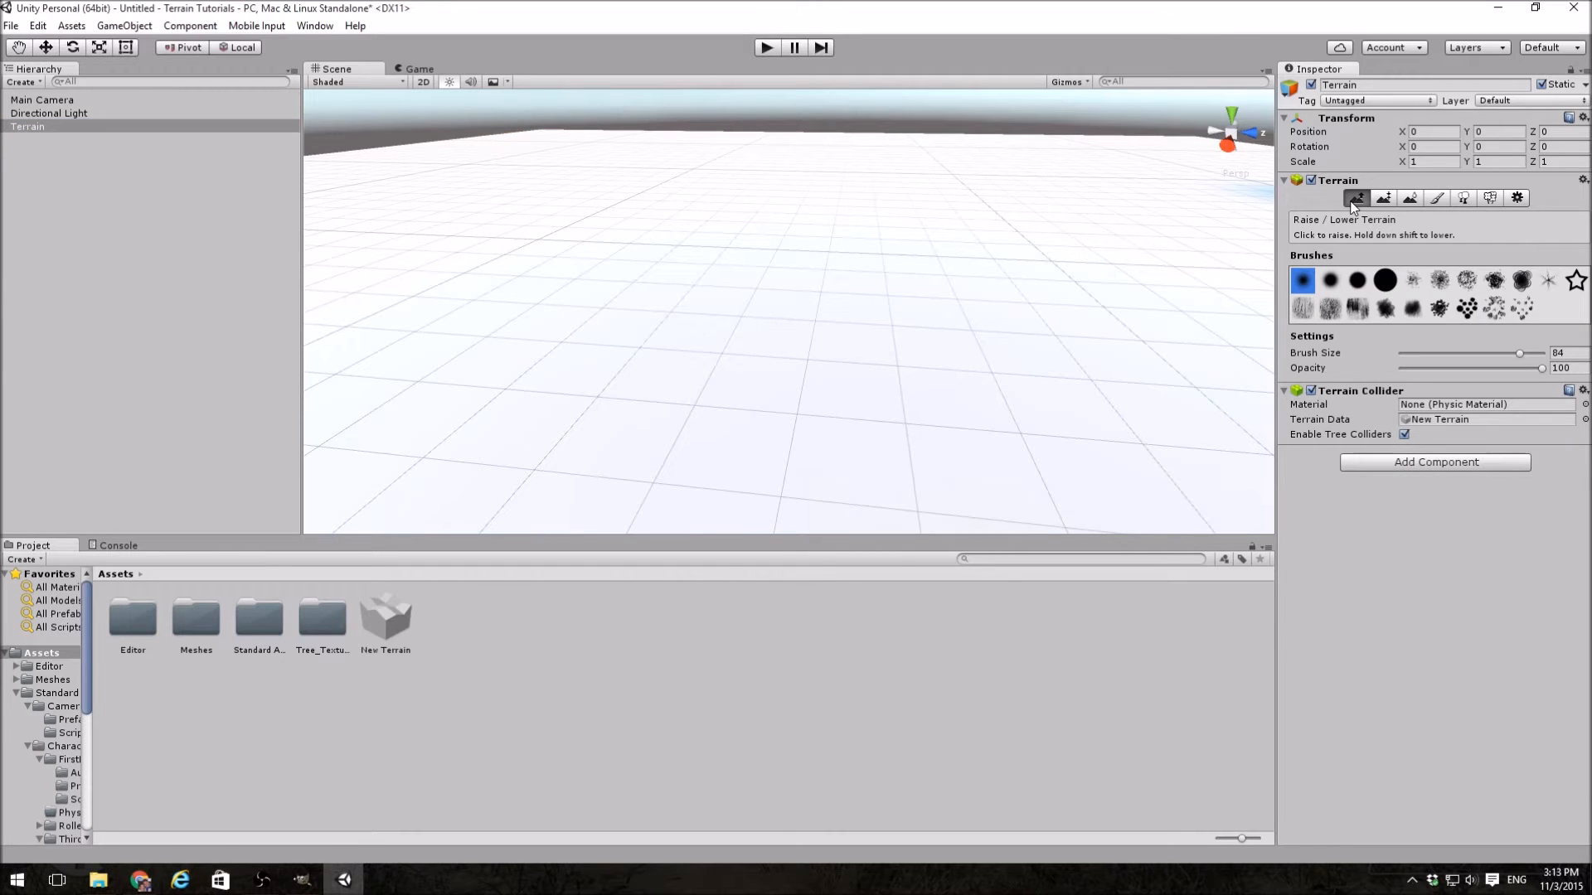
pyautogui.click(1384, 200)
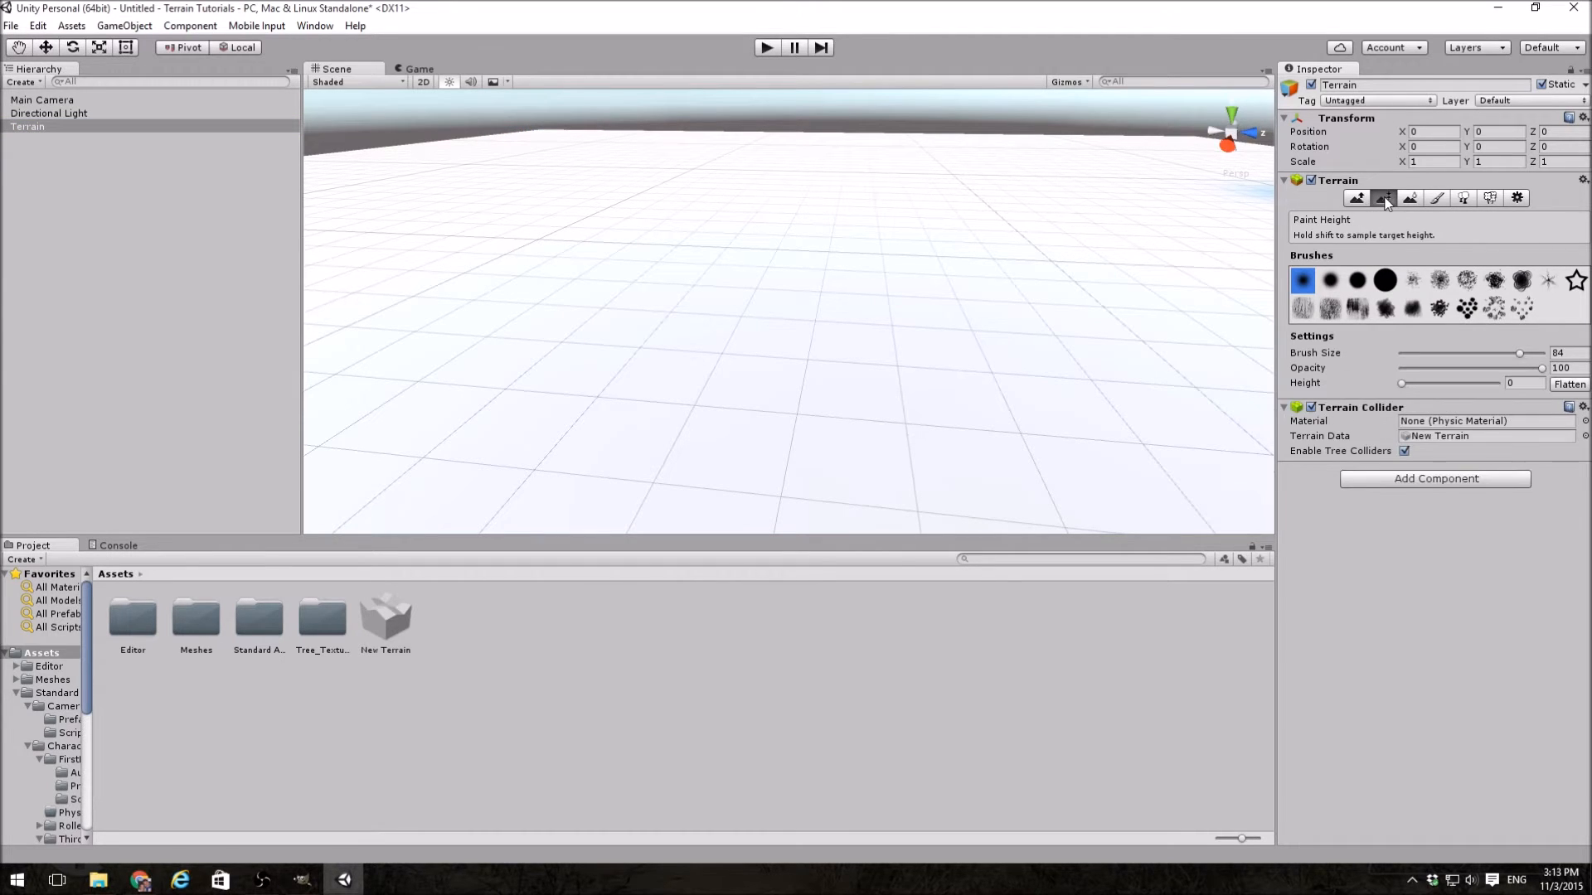
pyautogui.click(1412, 200)
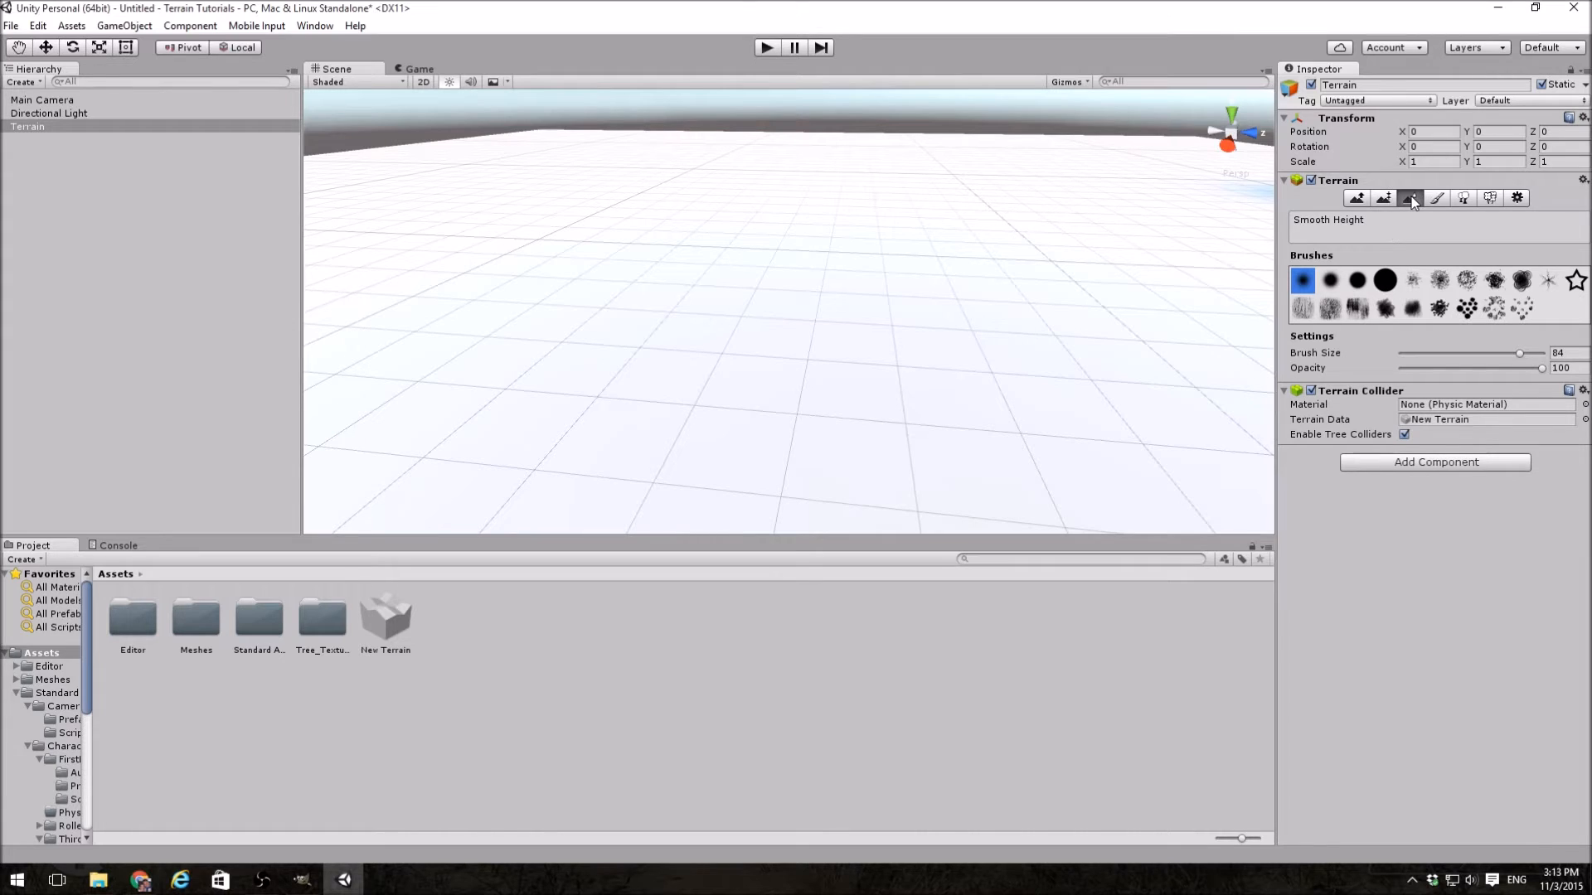
pyautogui.click(1436, 200)
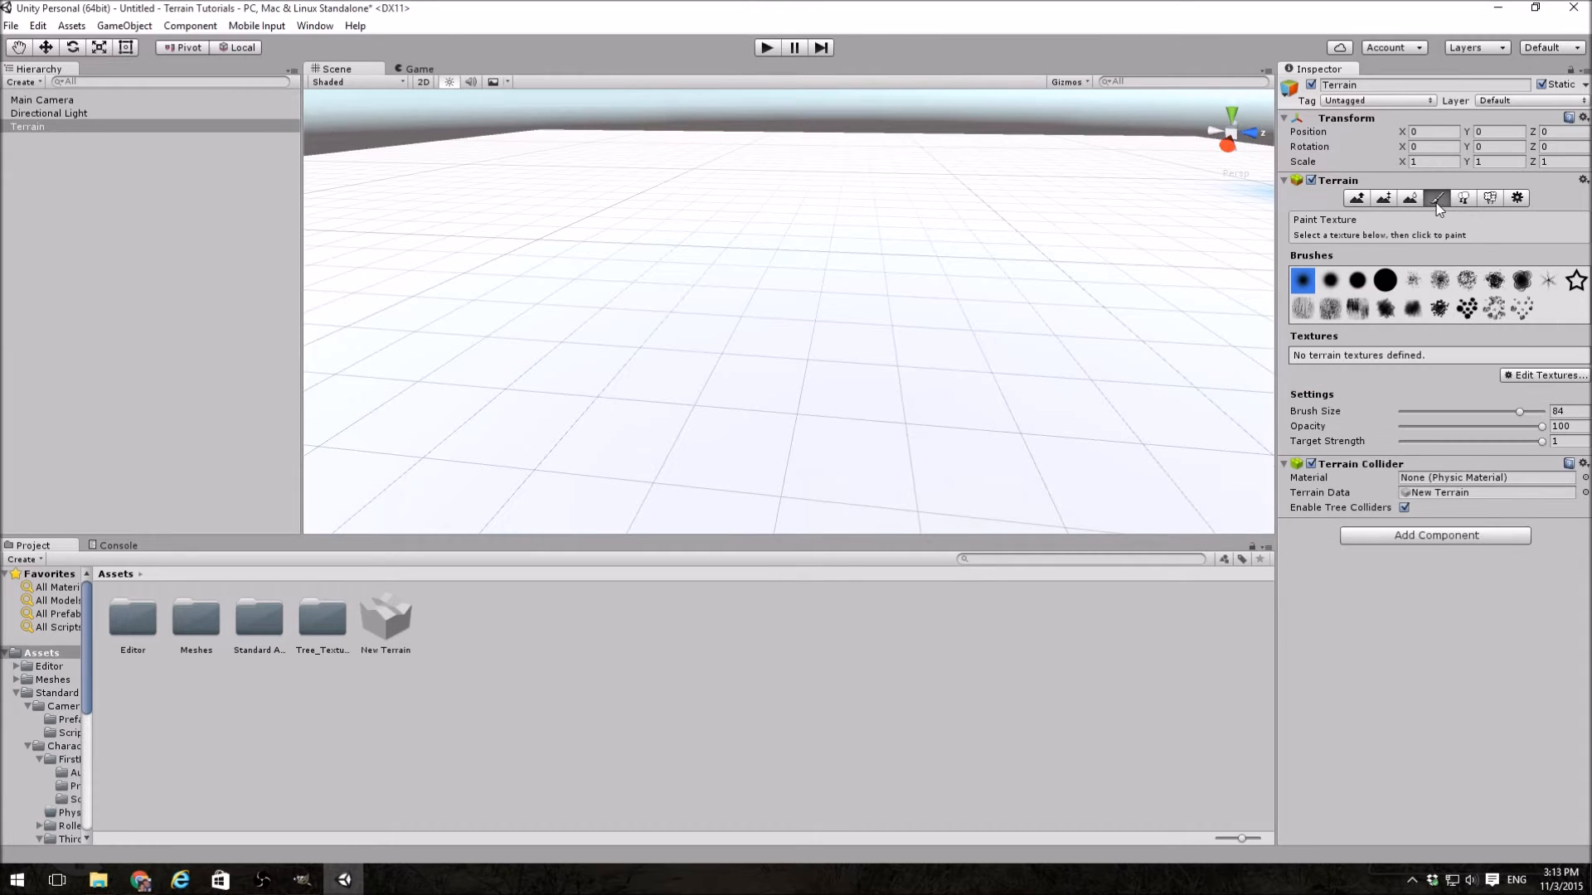
pyautogui.click(1463, 200)
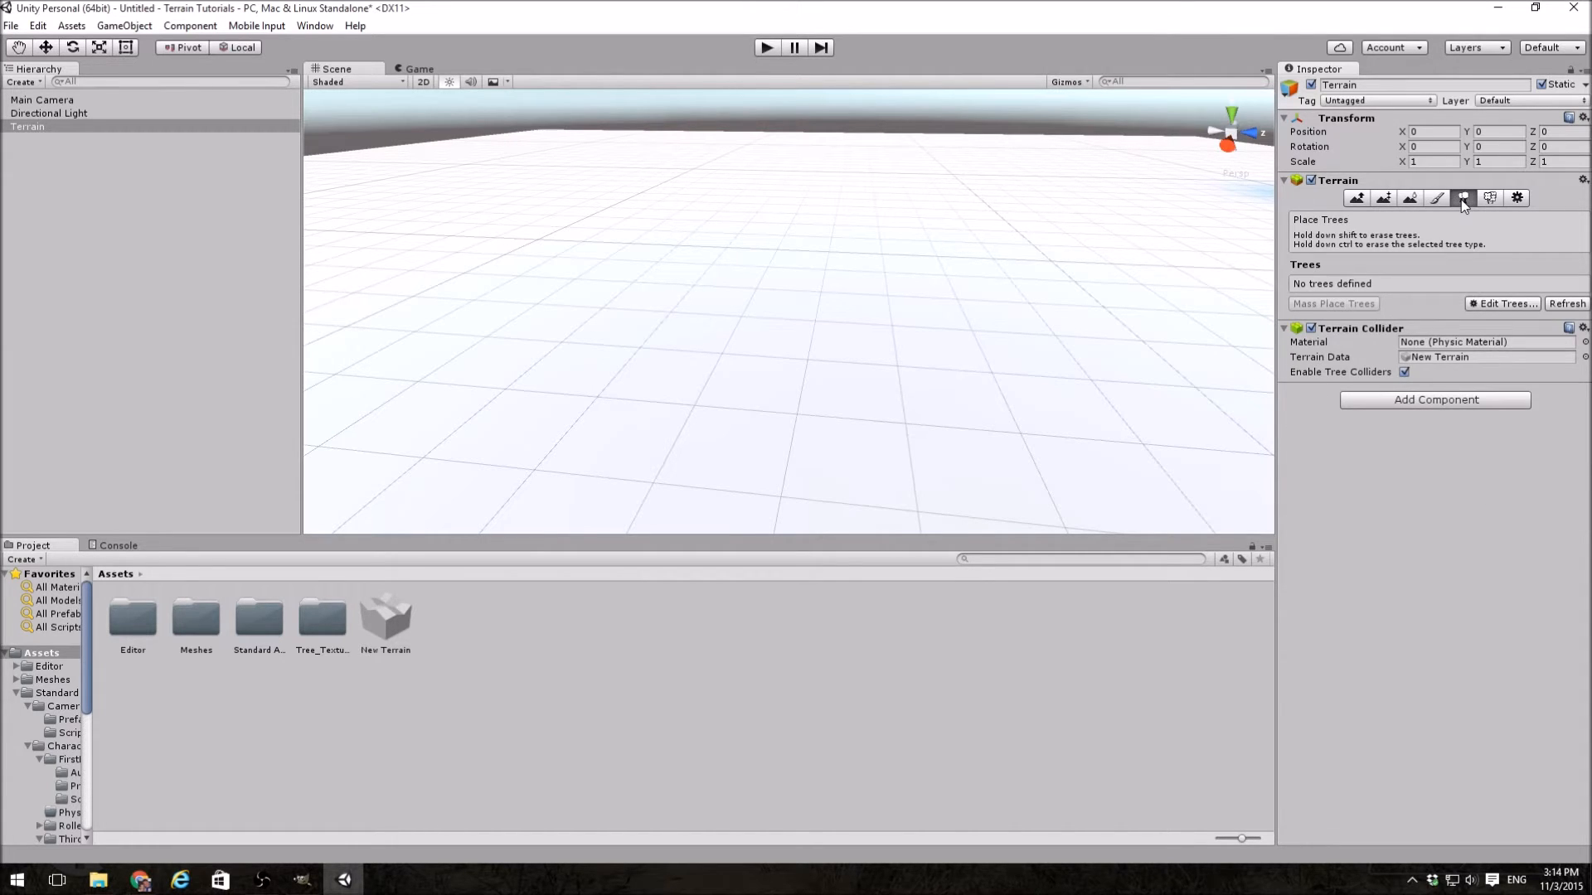
pyautogui.click(1489, 198)
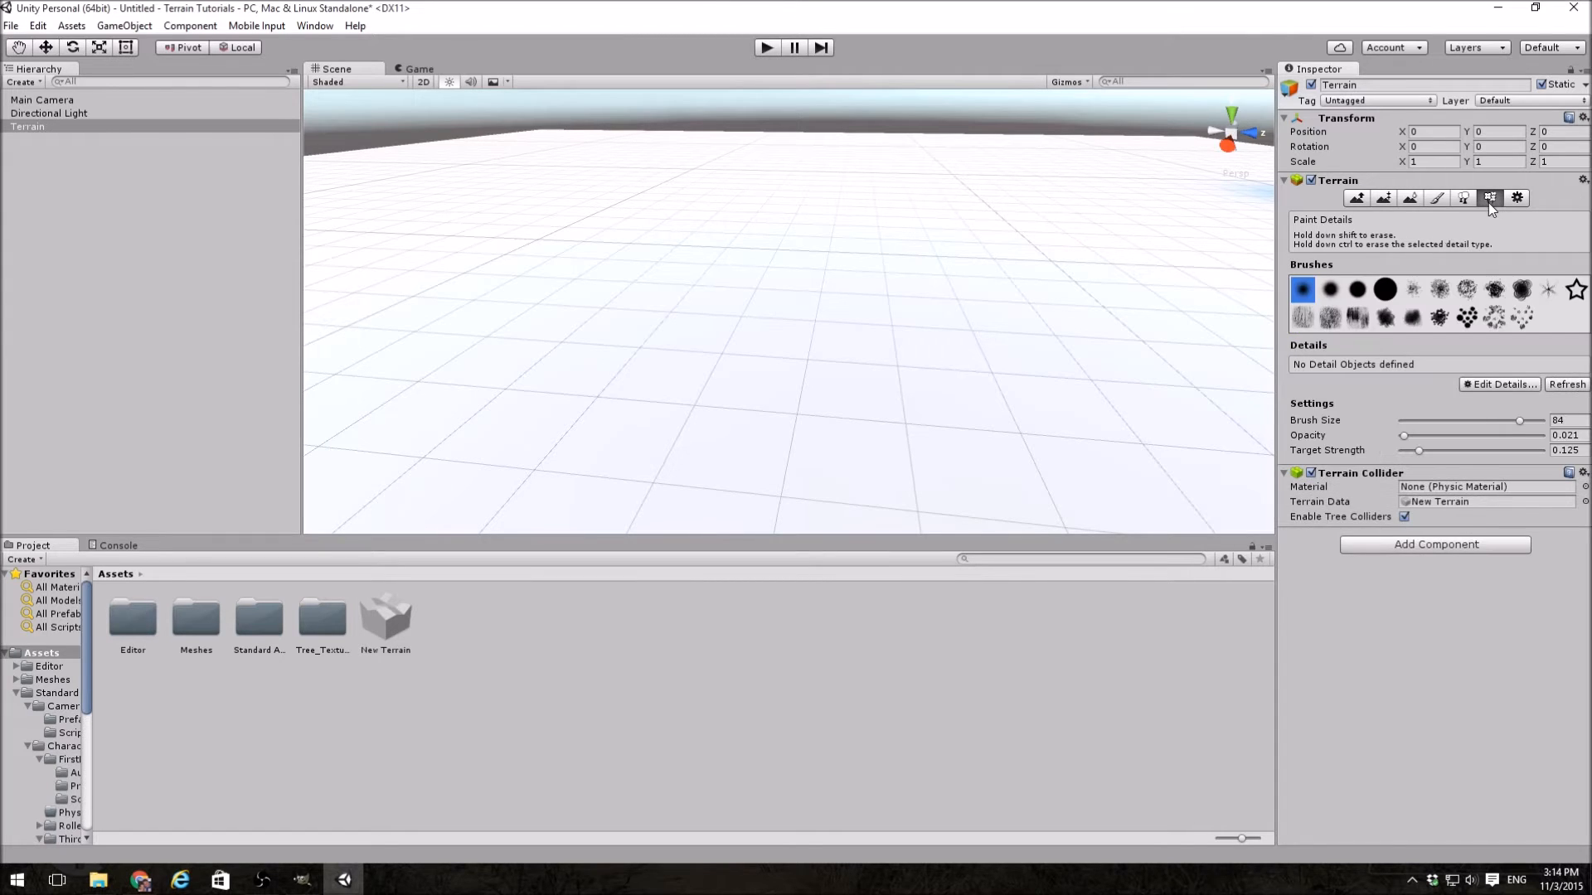
pyautogui.click(1517, 199)
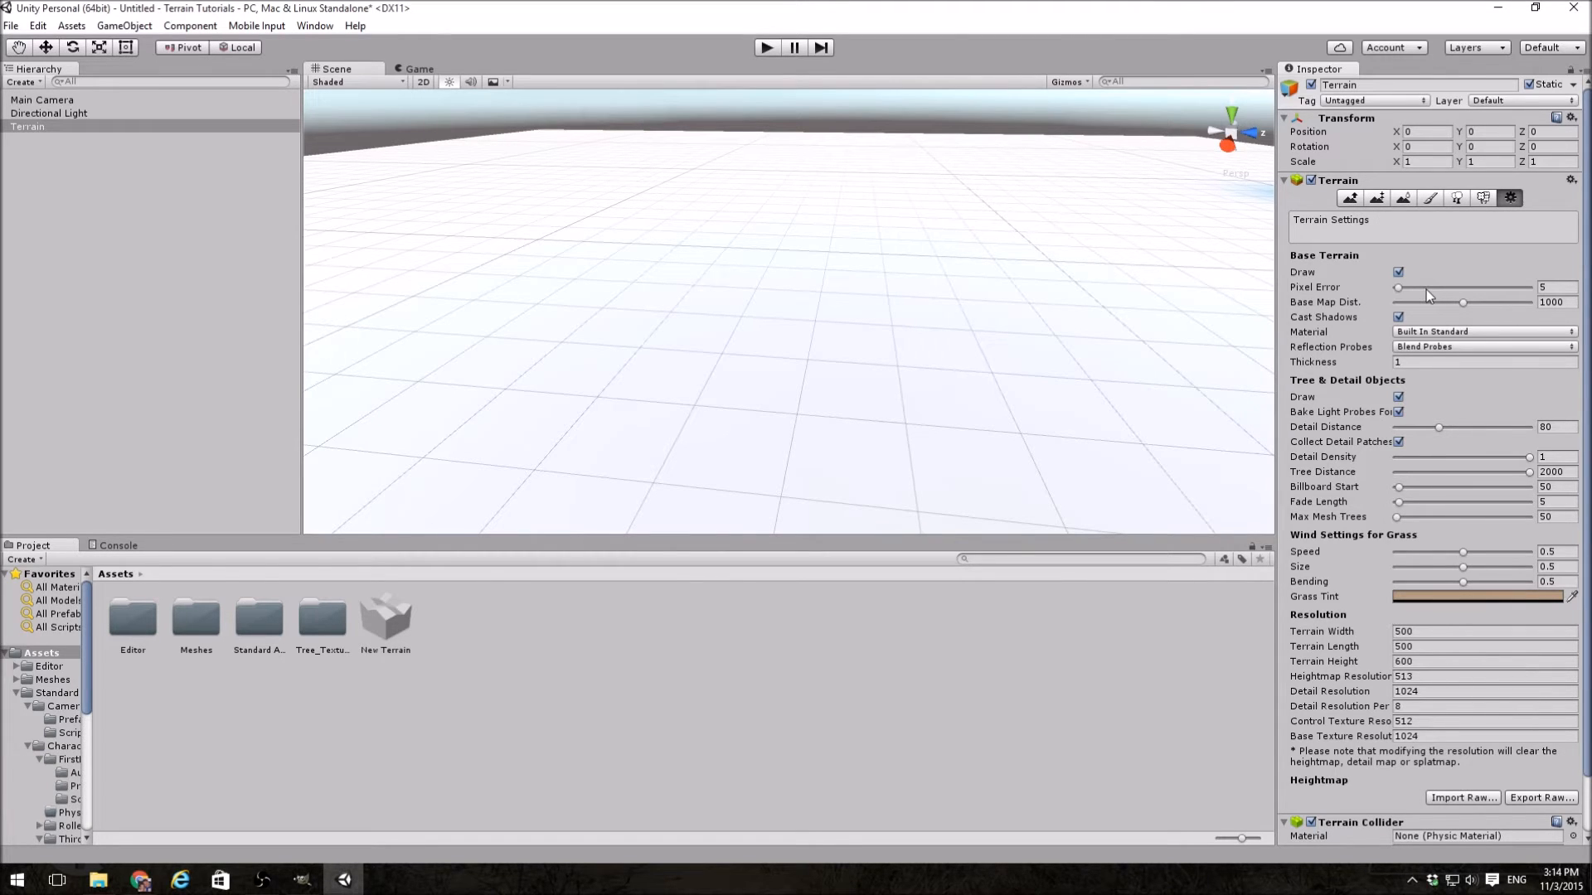
# Step: Cycle through the terrain editing tools again up to Paint Details and return to Terrain Settings
pyautogui.hotkey('shift', 'w')
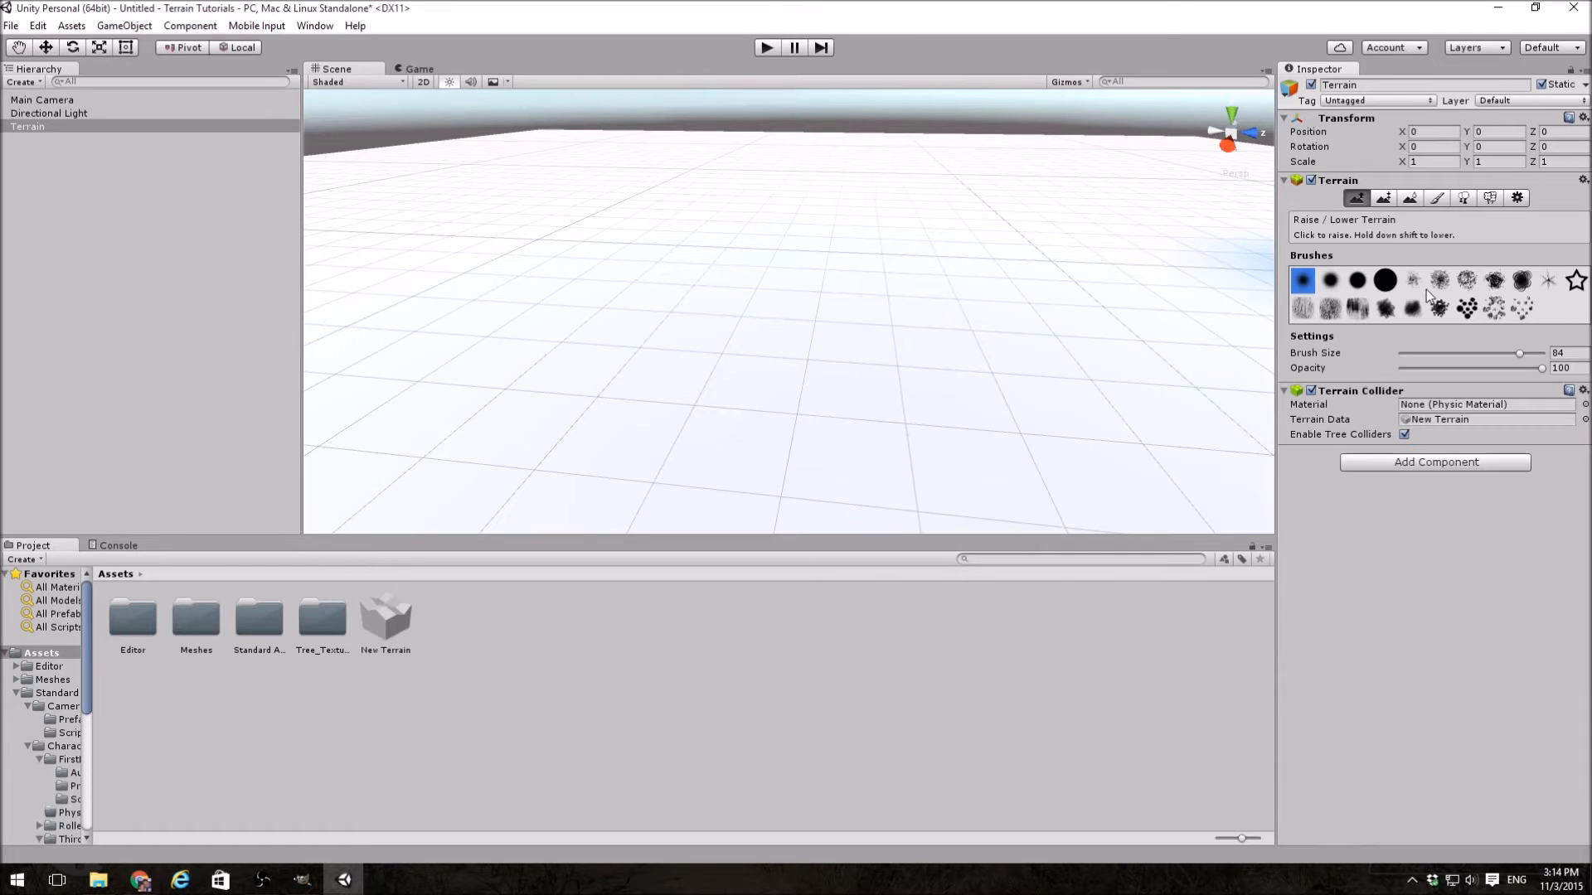
pyautogui.hotkey('shift', 'e')
pyautogui.hotkey('shift', 'r')
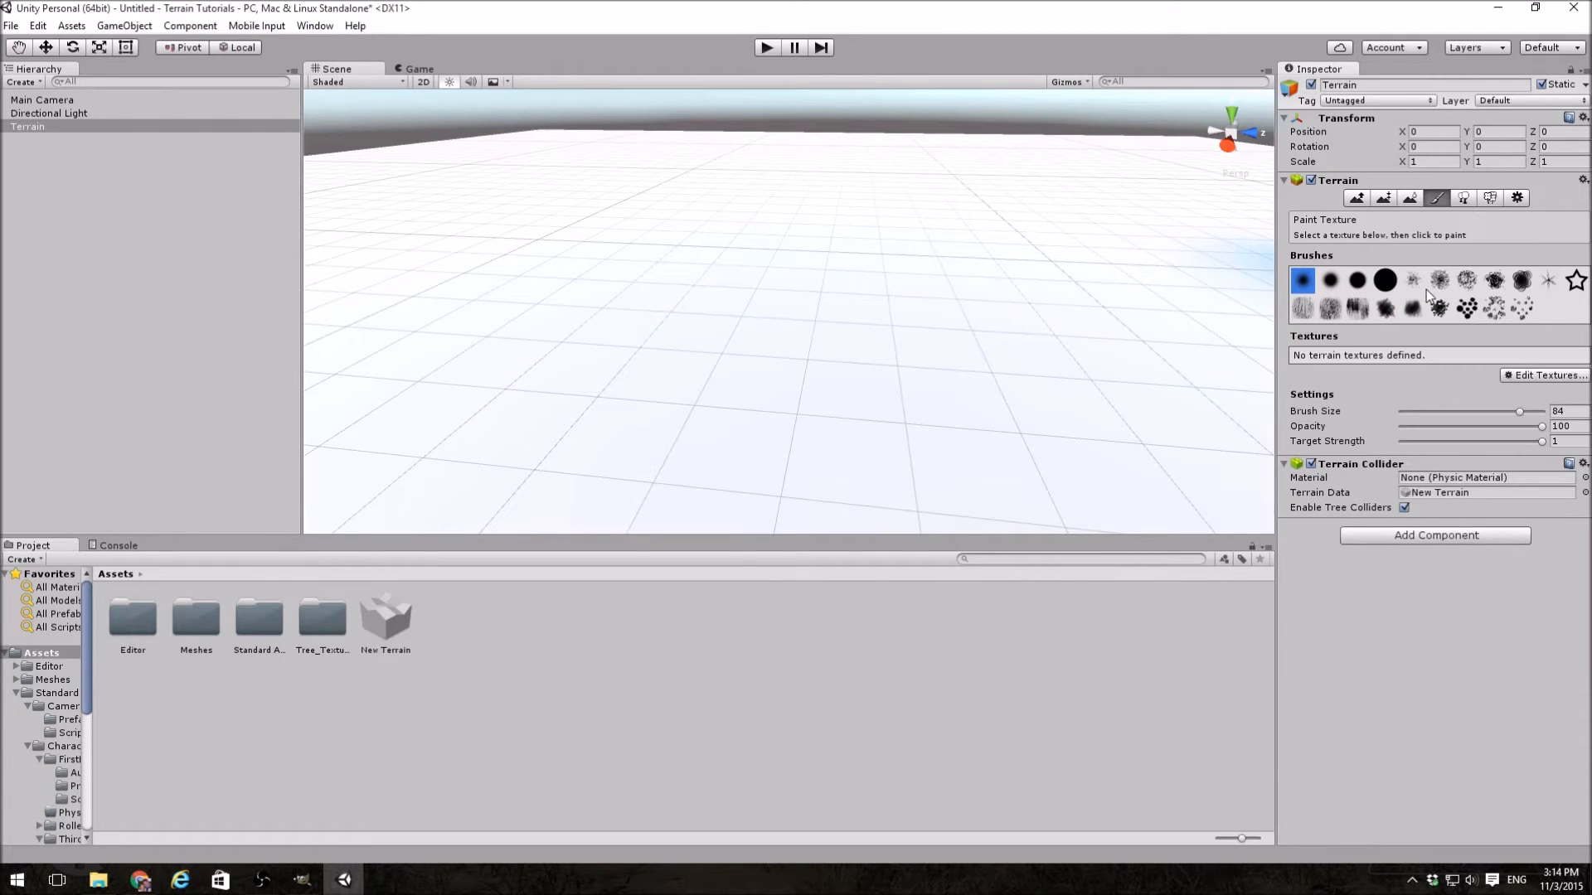
pyautogui.hotkey('shift', 't')
pyautogui.hotkey('shift', 'y')
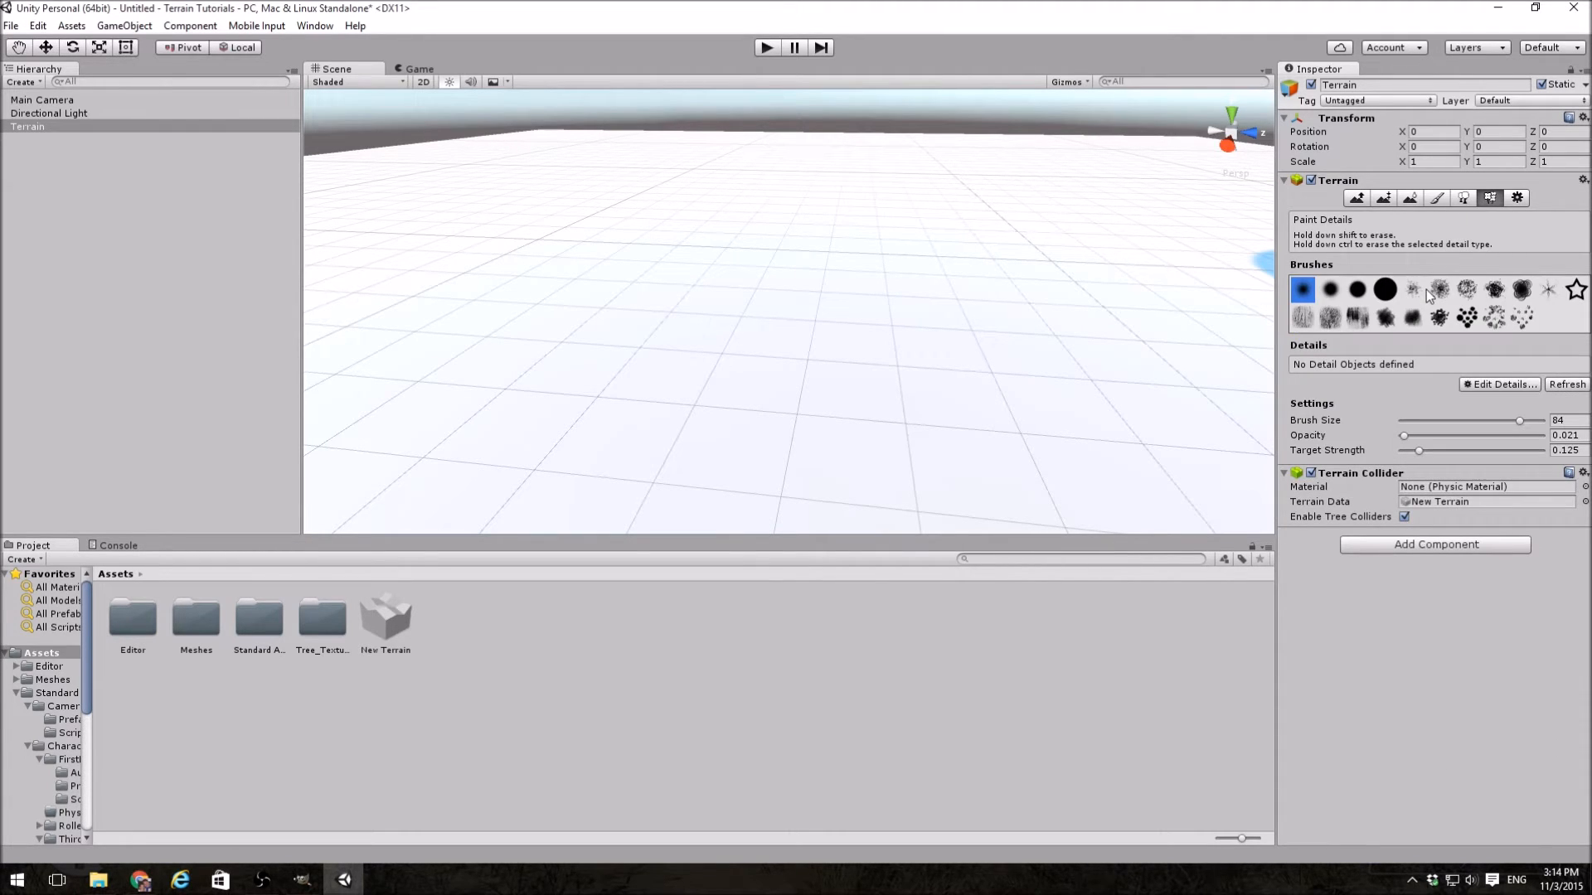
pyautogui.click(1517, 198)
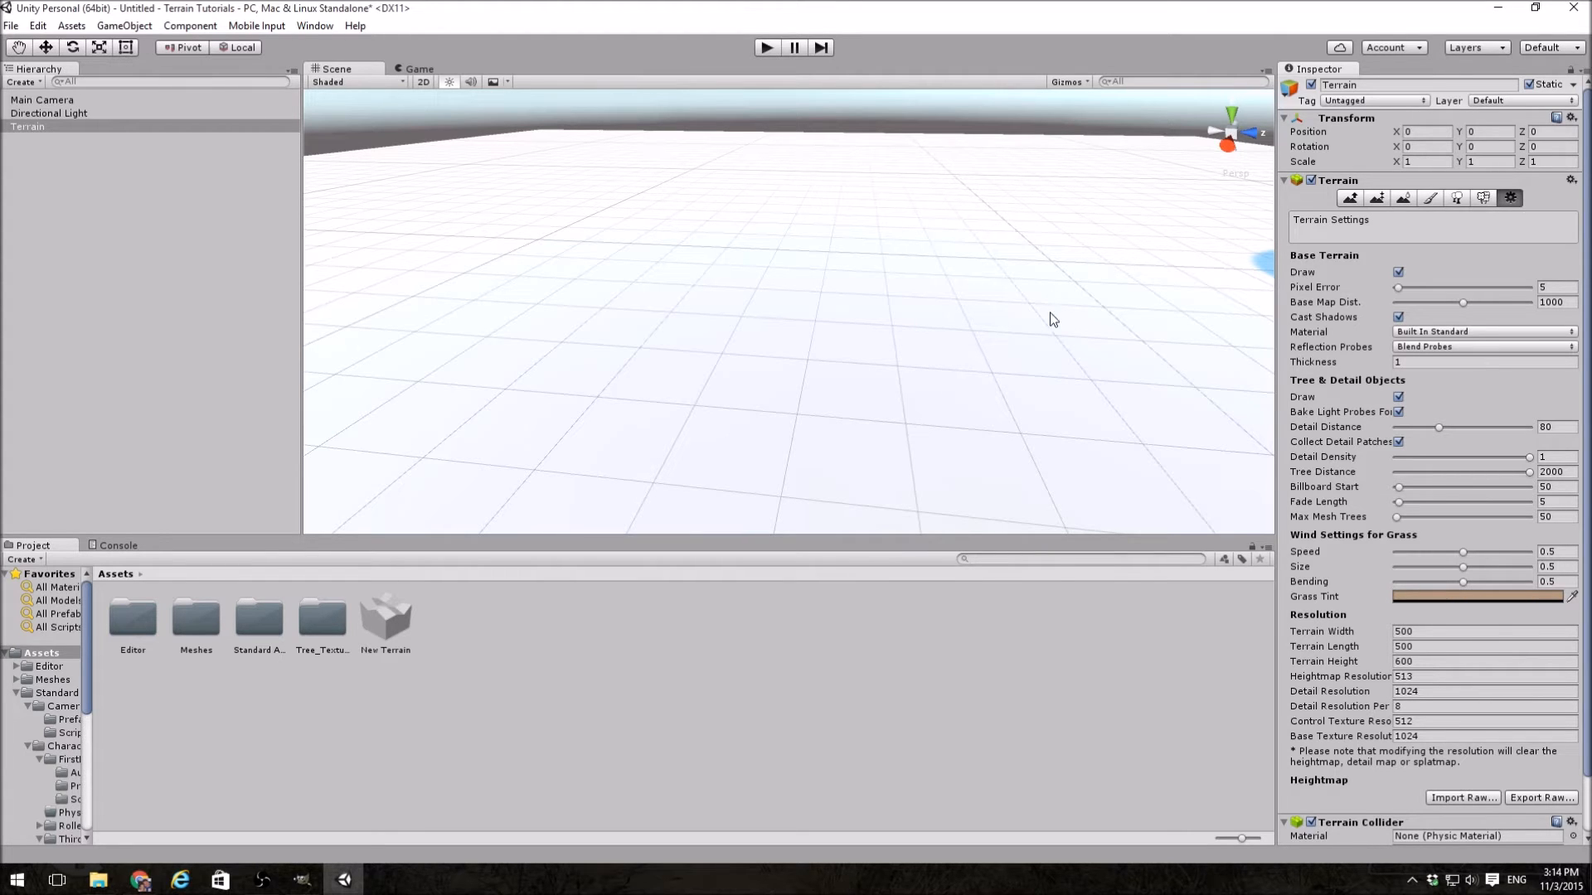
# Step: Activate the Raise / Lower Terrain tool with the star-shaped brush
pyautogui.moveTo(1061, 319)
pyautogui.mouseDown(button='right')
pyautogui.moveTo(906, 302)
pyautogui.moveTo(885, 240)
pyautogui.moveTo(890, 272)
pyautogui.mouseUp(button='right')
pyautogui.press('F2')
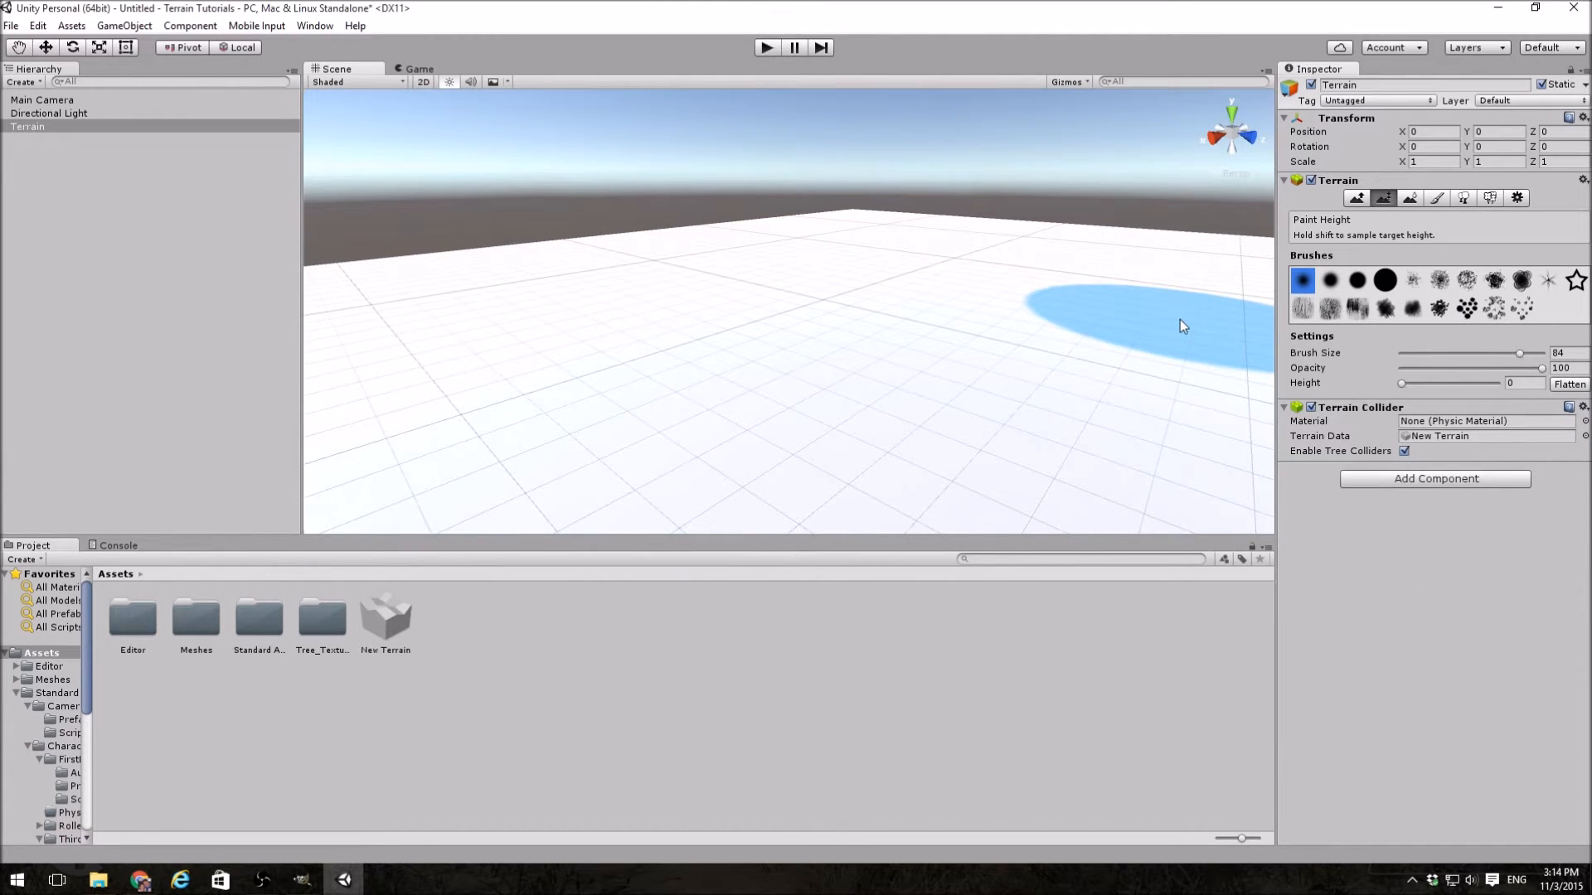
pyautogui.click(1357, 197)
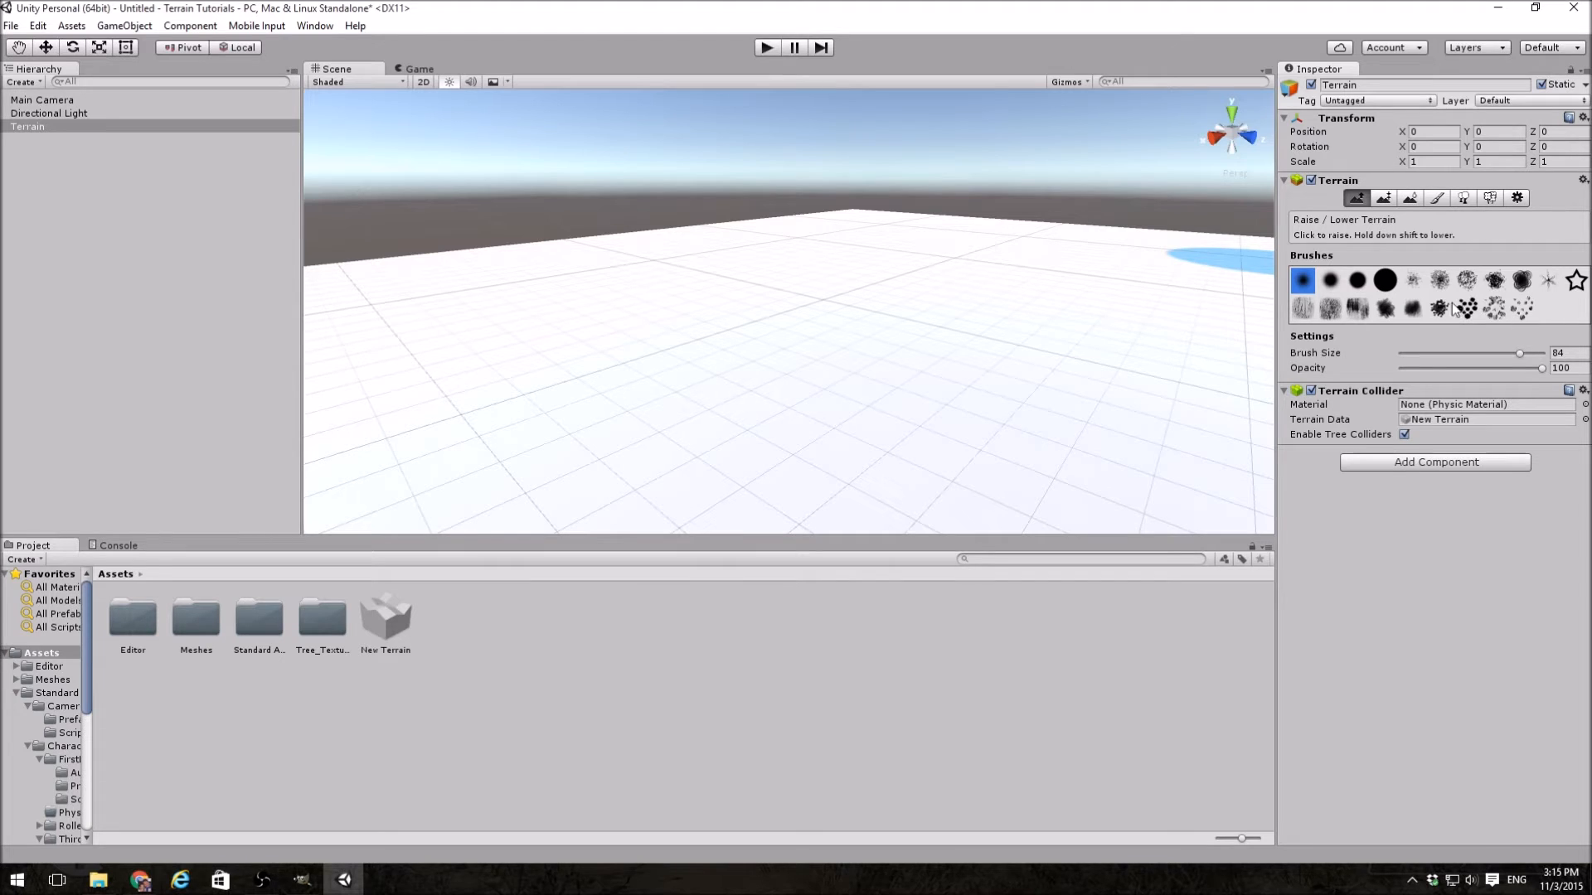
pyautogui.click(1572, 285)
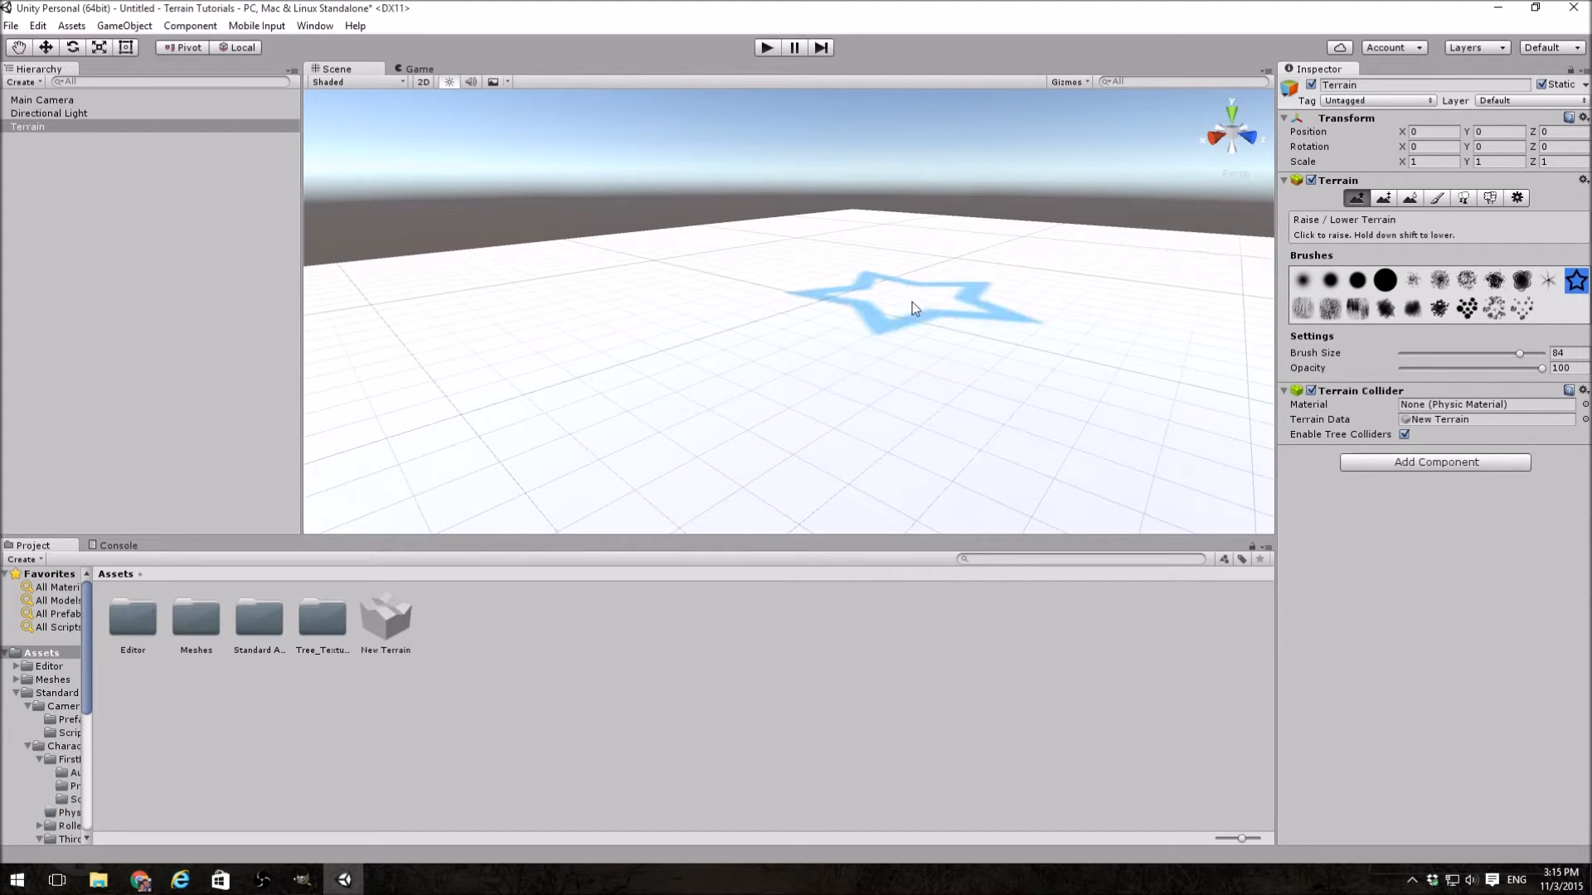
# Step: Try raising peaks and star shapes on the terrain with the star brush at size 84 and opacity 100, and undo them
pyautogui.moveTo(860, 274)
pyautogui.keyDown('alt'); pyautogui.mouseDown()
pyautogui.moveTo(874, 282)
pyautogui.moveTo(850, 355)
pyautogui.mouseUp(); pyautogui.keyUp('alt')
pyautogui.moveTo(845, 284)
pyautogui.mouseDown()
pyautogui.moveTo(843, 307)
pyautogui.moveTo(1000, 306)
pyautogui.moveTo(987, 280)
pyautogui.mouseUp()
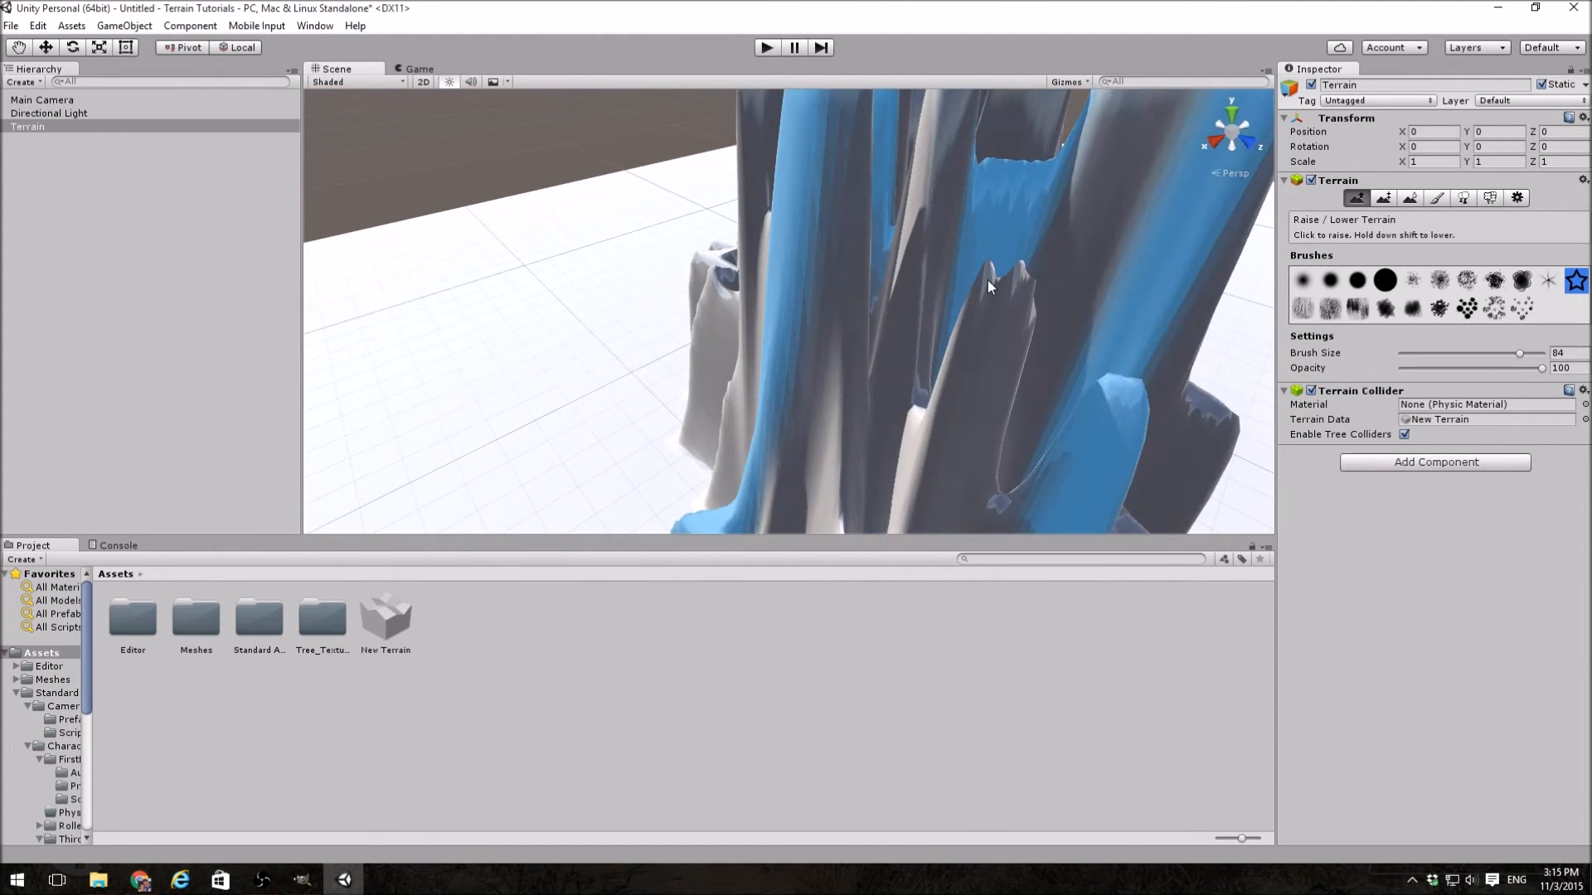
pyautogui.hotkey('ctrl', 'z')
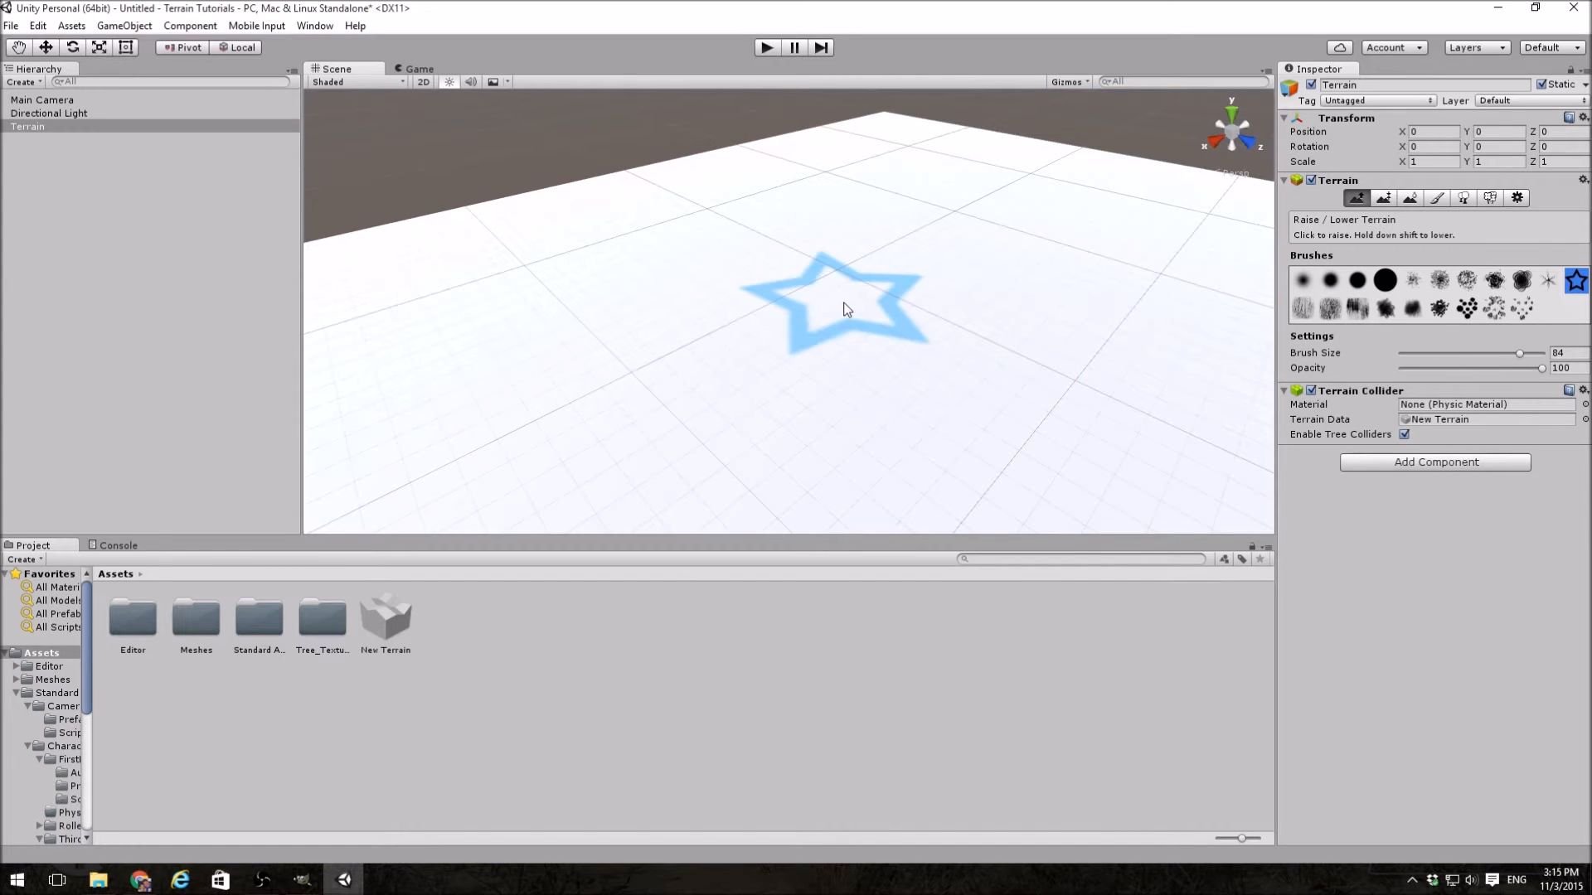
pyautogui.moveTo(844, 308)
pyautogui.mouseDown()
pyautogui.moveTo(704, 274)
pyautogui.moveTo(1116, 233)
pyautogui.moveTo(1078, 266)
pyautogui.moveTo(965, 276)
pyautogui.moveTo(785, 225)
pyautogui.moveTo(769, 360)
pyautogui.moveTo(822, 232)
pyautogui.moveTo(597, 431)
pyautogui.moveTo(638, 279)
pyautogui.mouseUp()
pyautogui.moveTo(721, 407); pyautogui.dragTo(730, 408)
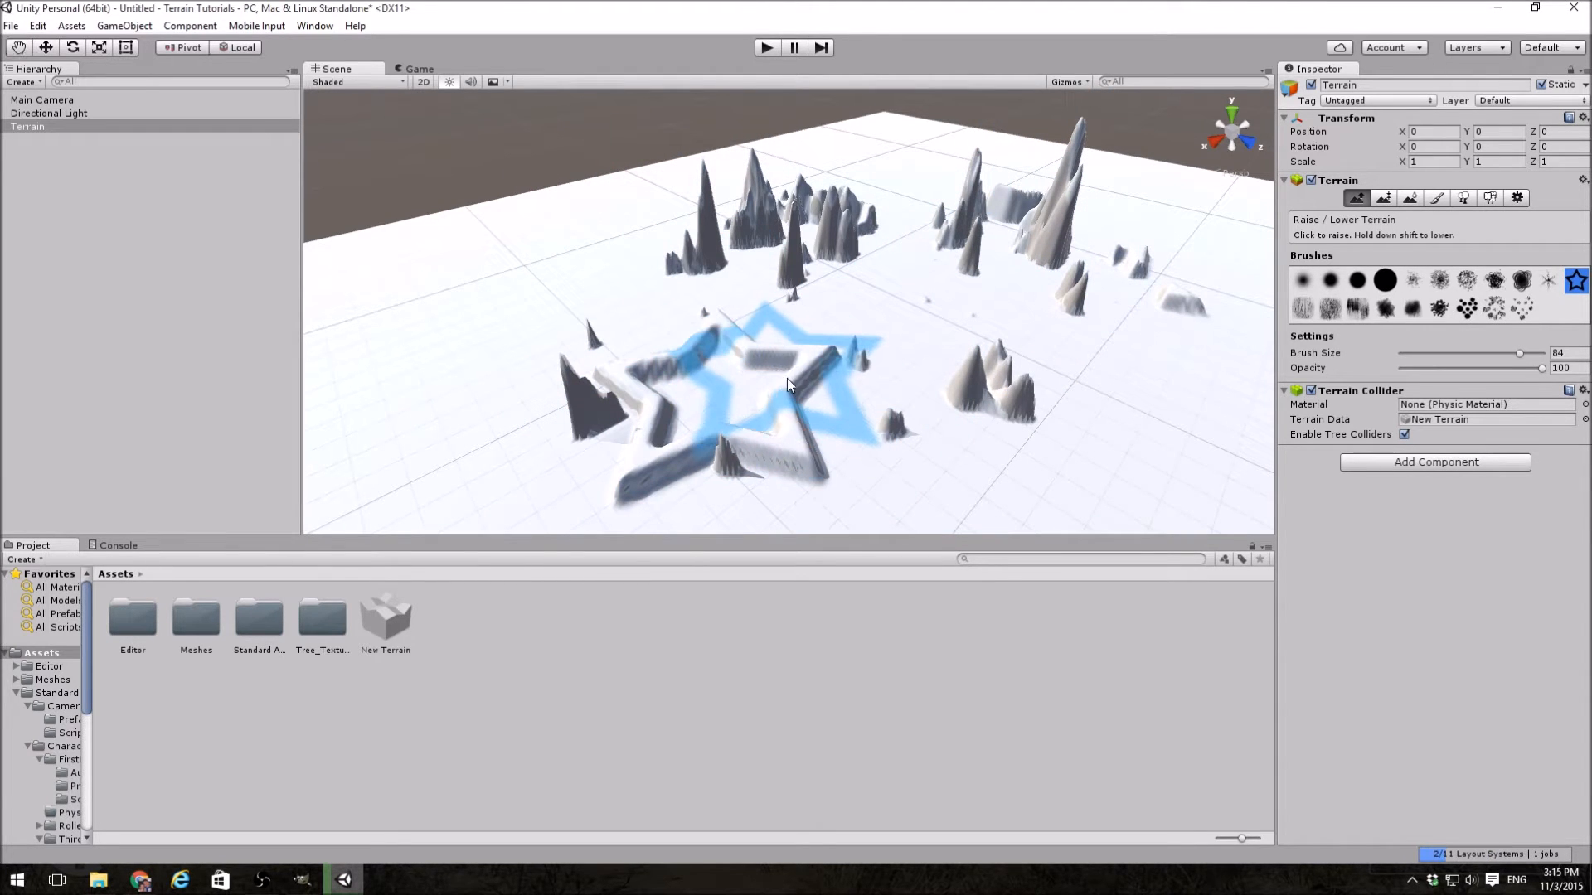
pyautogui.hotkey('ctrl', 'z')
pyautogui.hotkey('ctrl', 'z')
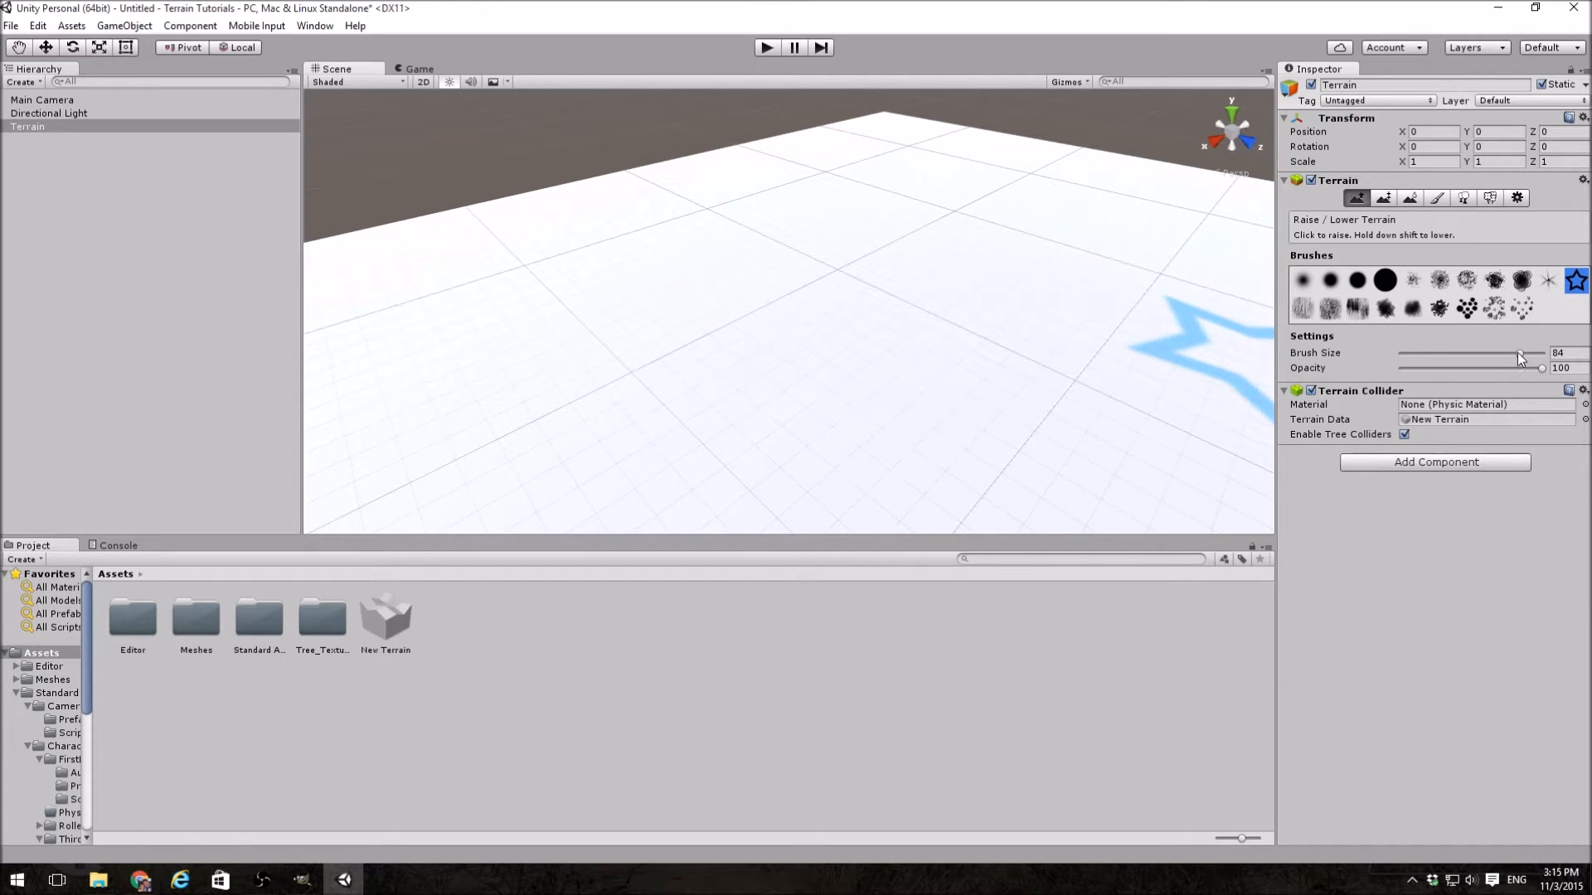
# Step: Try a stroke across the terrain with the brush size reduced to 1, and undo it
pyautogui.moveTo(1519, 355); pyautogui.dragTo(1413, 355)
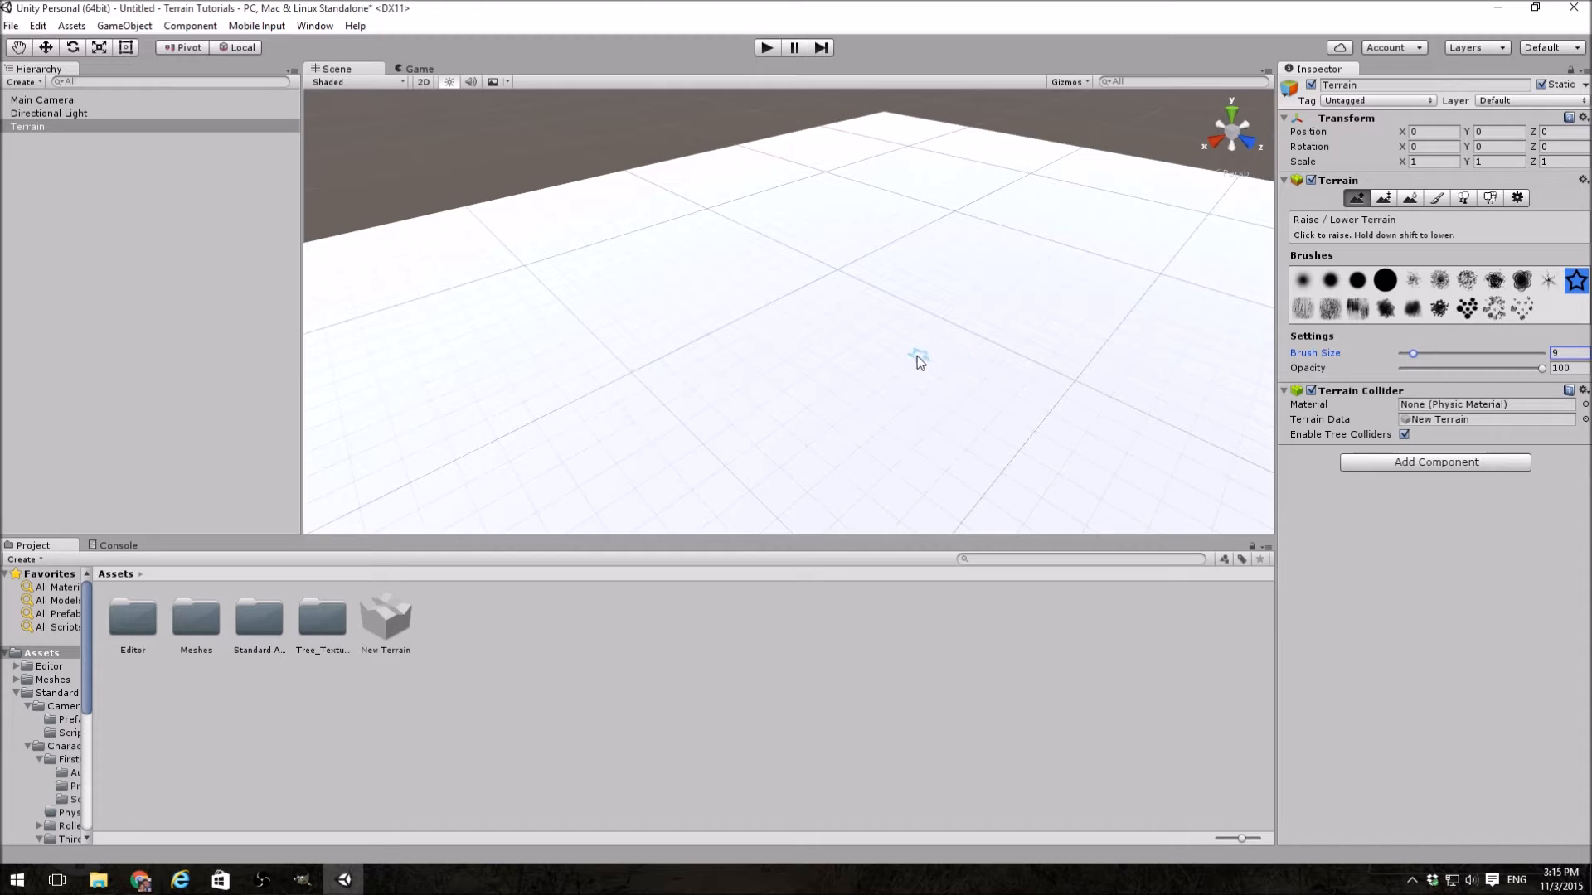
pyautogui.moveTo(1412, 355); pyautogui.dragTo(1394, 357)
pyautogui.moveTo(891, 390)
pyautogui.mouseDown()
pyautogui.moveTo(792, 385)
pyautogui.moveTo(990, 340)
pyautogui.moveTo(1038, 377)
pyautogui.mouseUp()
pyautogui.hotkey('ctrl', 'z')
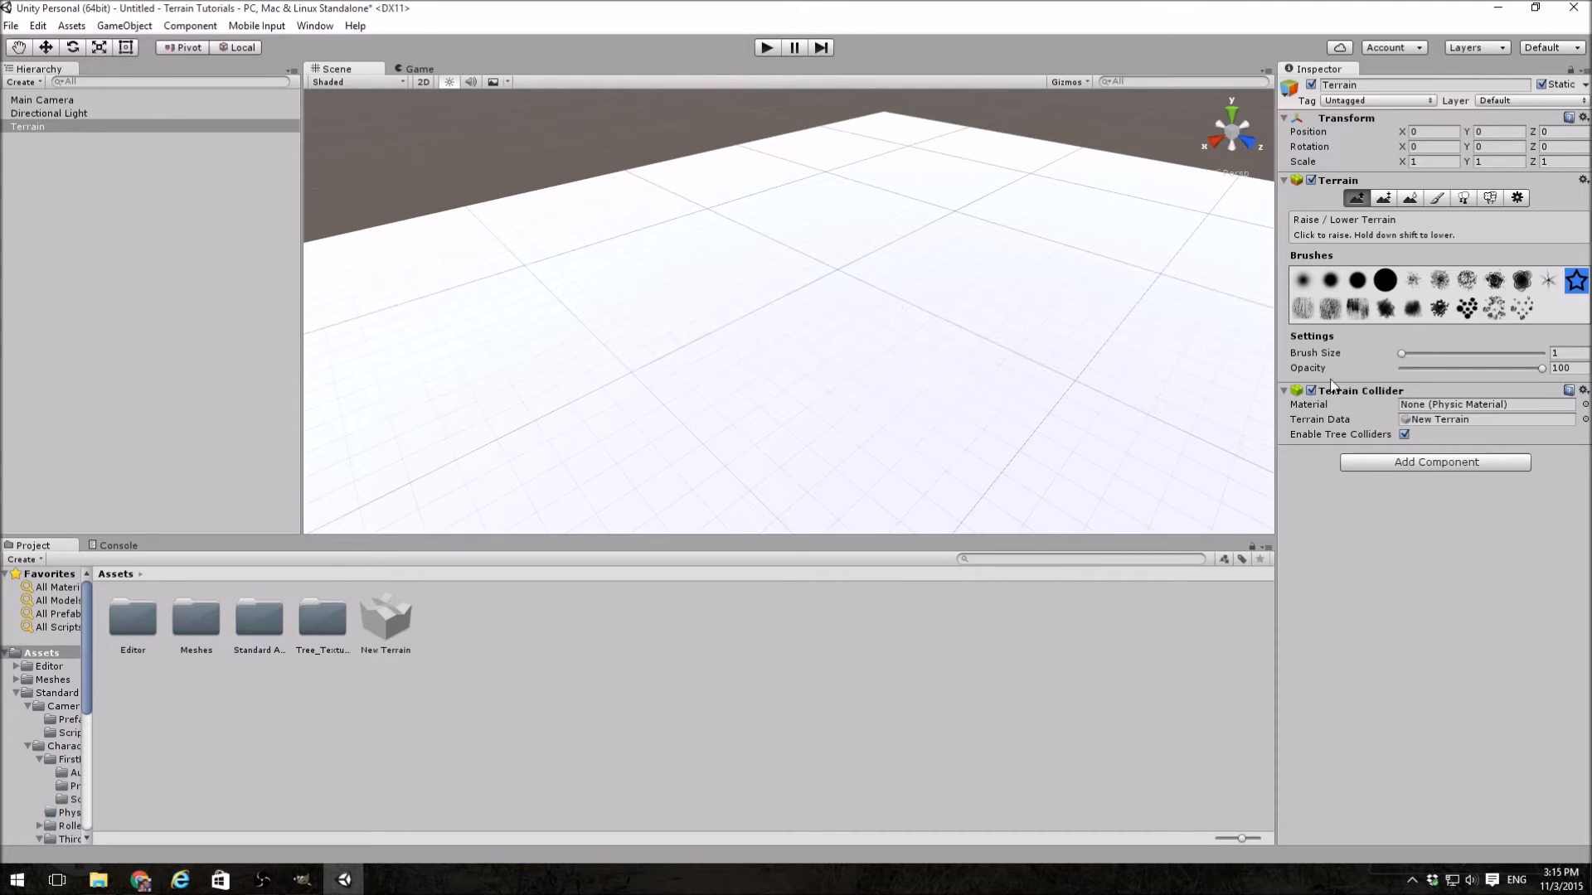
# Step: Raise a star near the terrain's center at brush size 100, plus a shallower one in front of it at opacity 0
pyautogui.moveTo(1400, 354); pyautogui.dragTo(1569, 367)
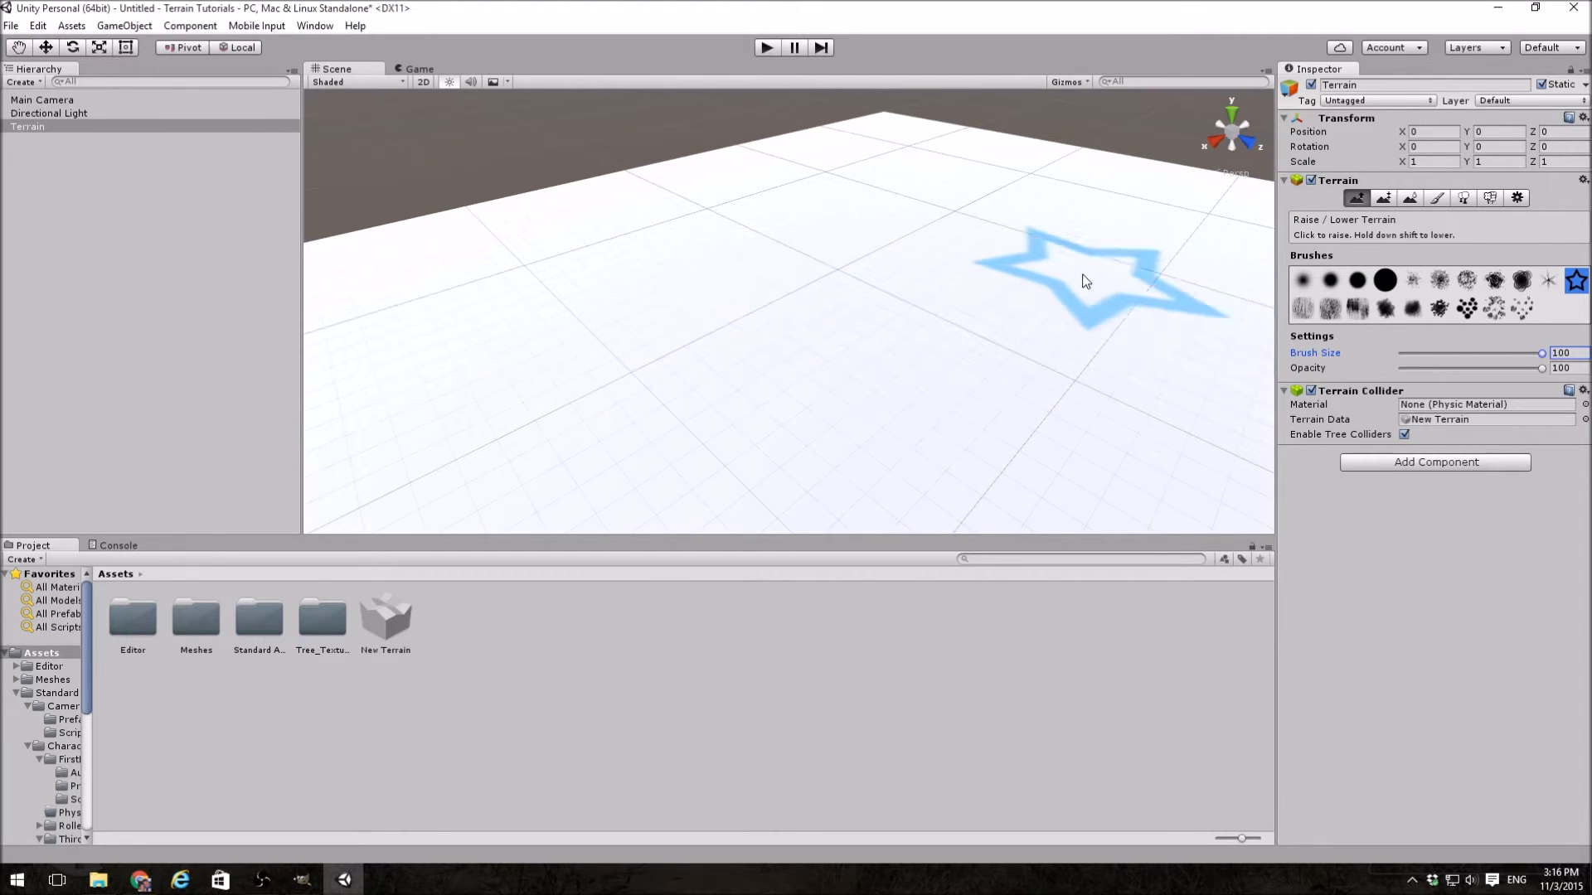
pyautogui.moveTo(922, 291); pyautogui.dragTo(902, 287)
pyautogui.moveTo(1541, 370); pyautogui.dragTo(1398, 373)
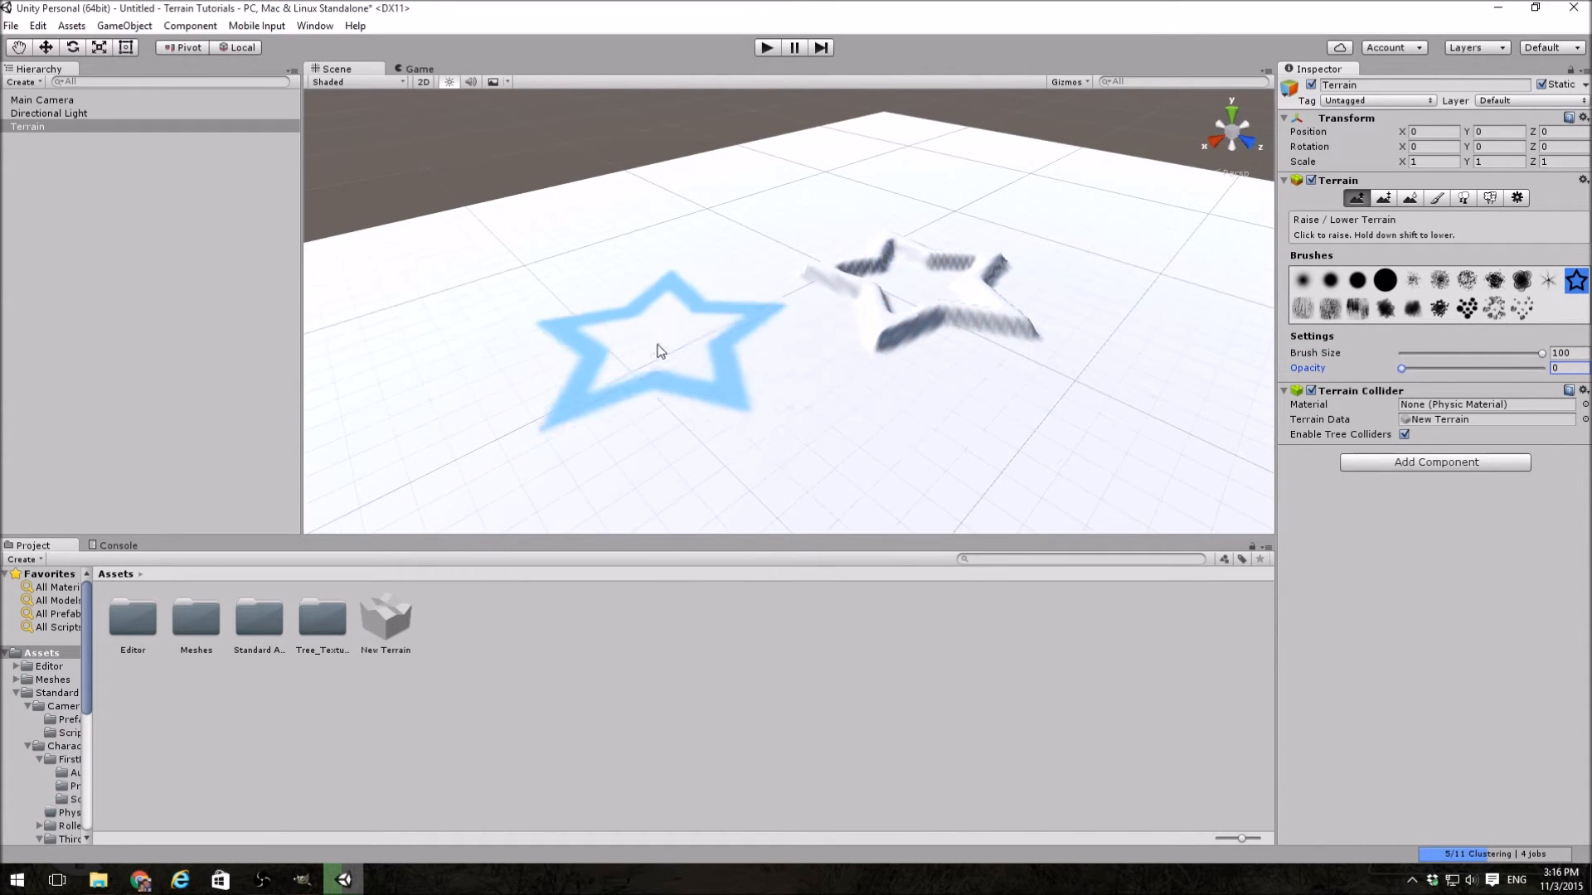
pyautogui.click(643, 345)
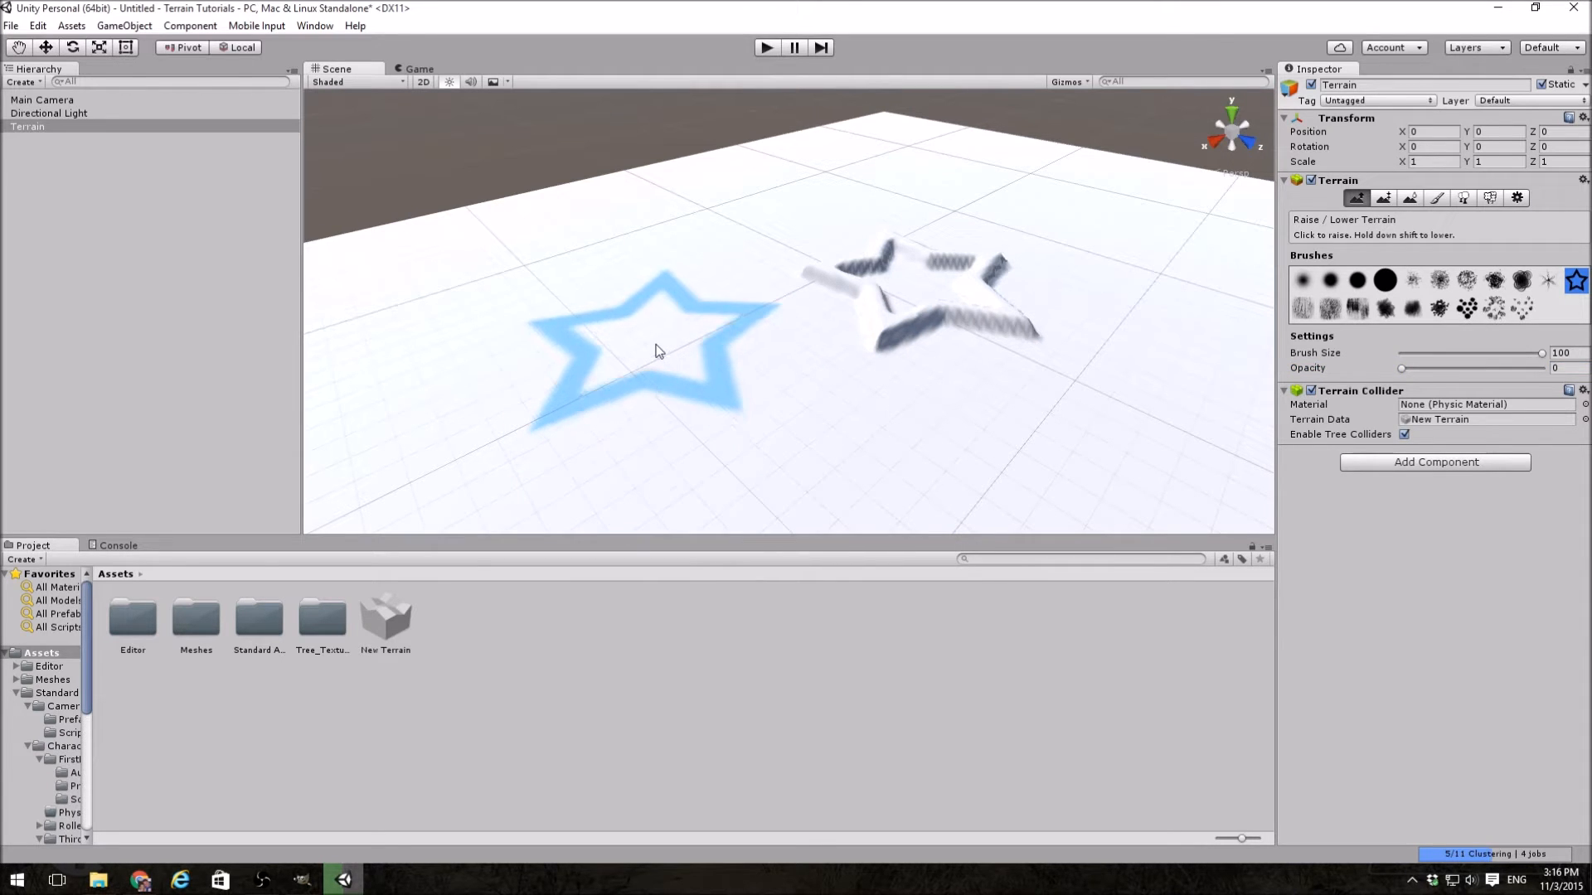
pyautogui.click(659, 354)
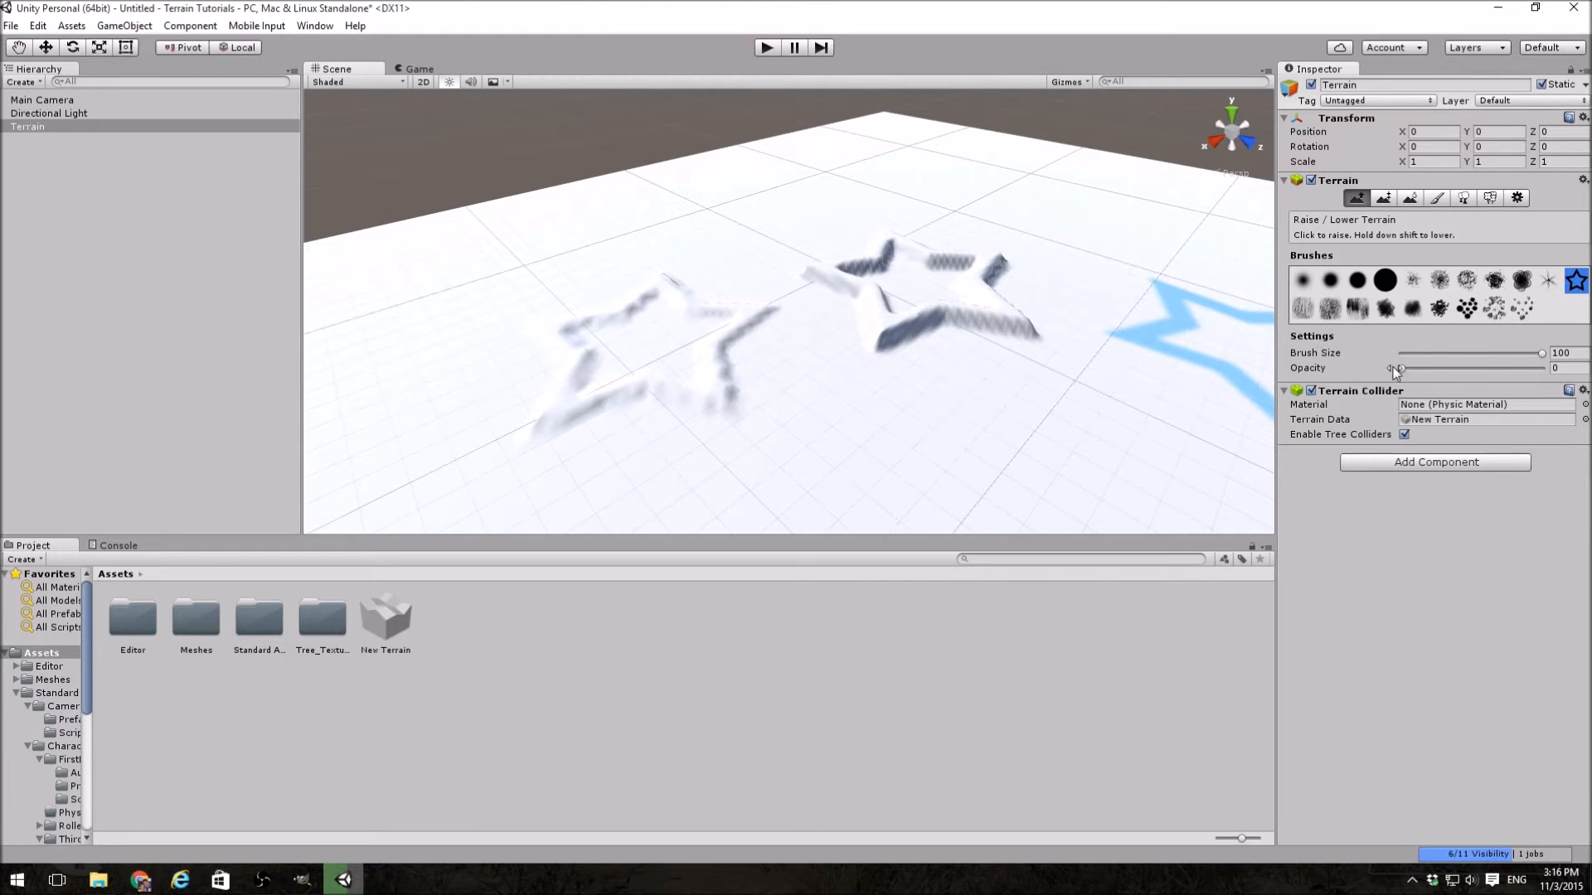
# Step: With the brush opacity back at 100, raise another star beside the central one and build tall cliffs near the terrain's edge
pyautogui.moveTo(1402, 369); pyautogui.dragTo(1546, 369)
pyautogui.moveTo(1112, 296); pyautogui.dragTo(1318, 305, button='right')
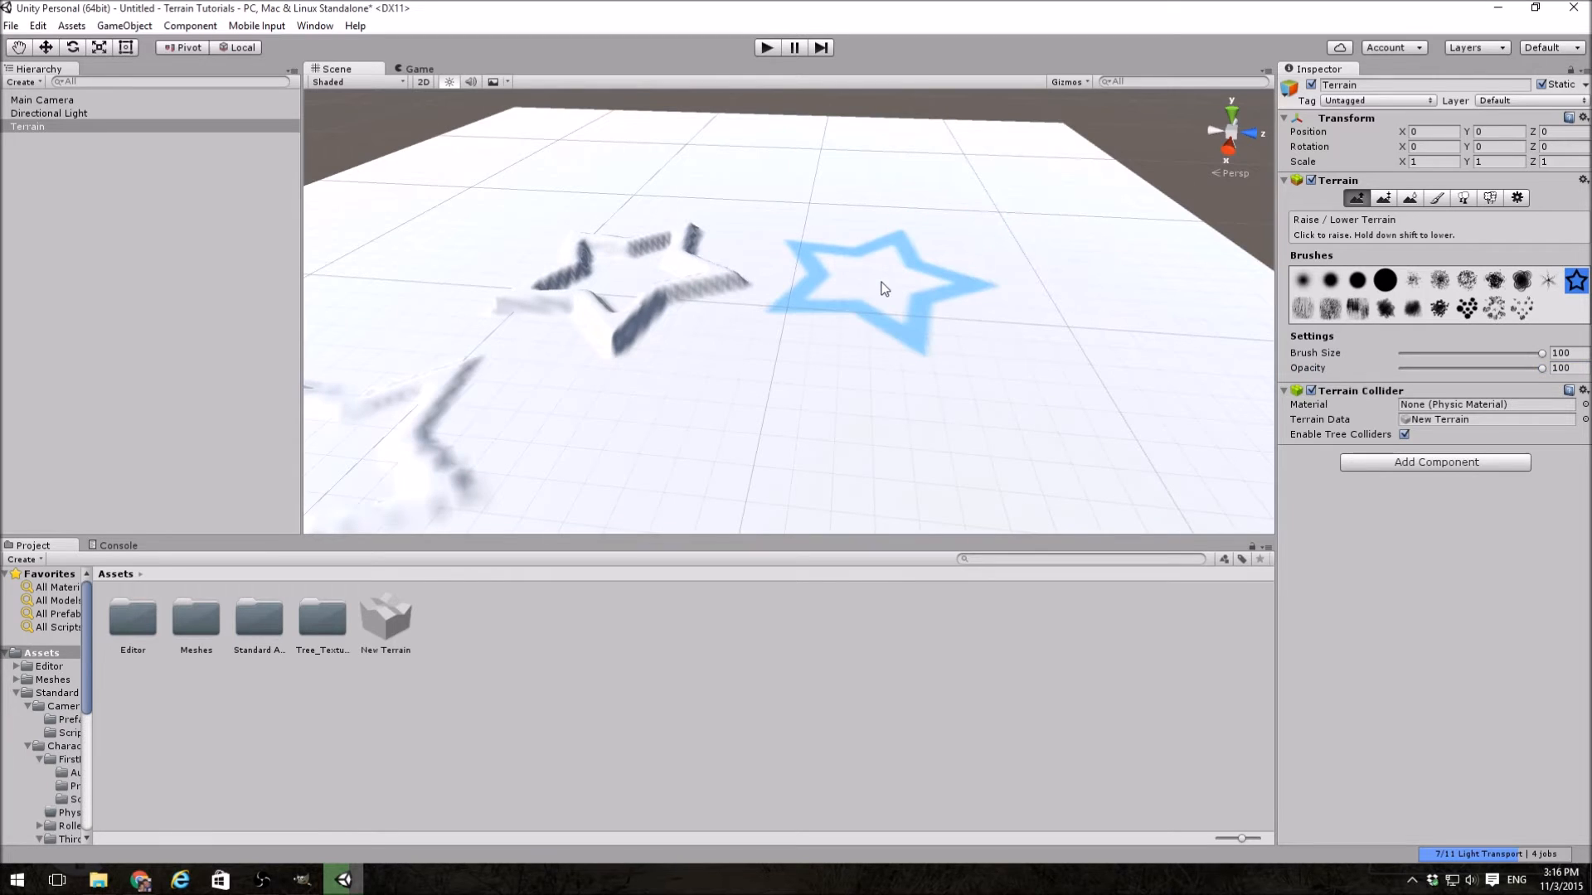
pyautogui.click(884, 289)
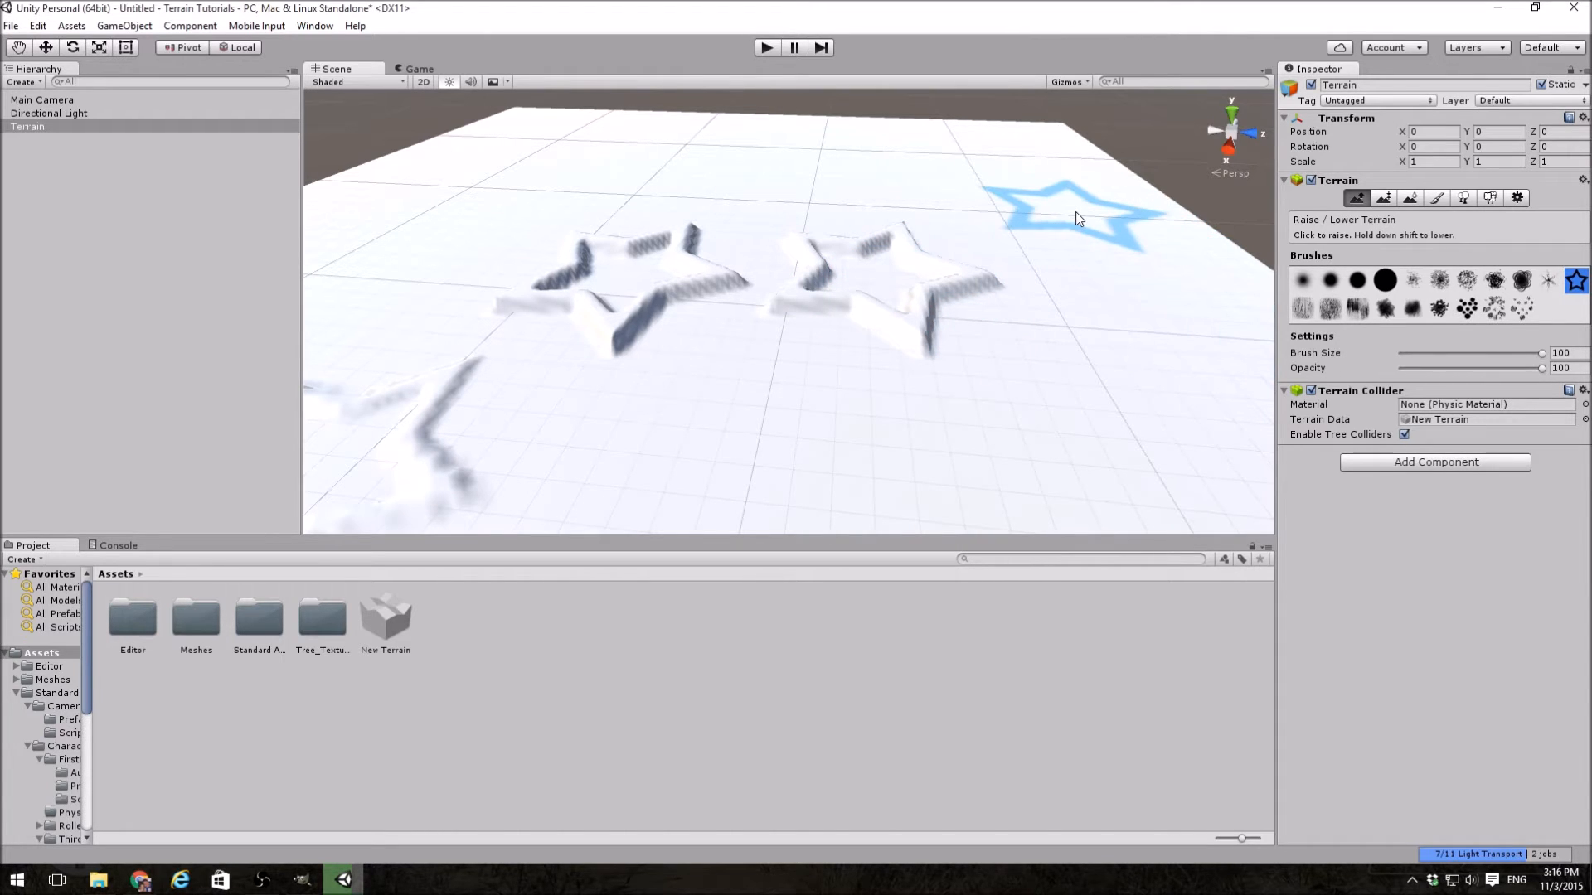
pyautogui.click(1076, 218)
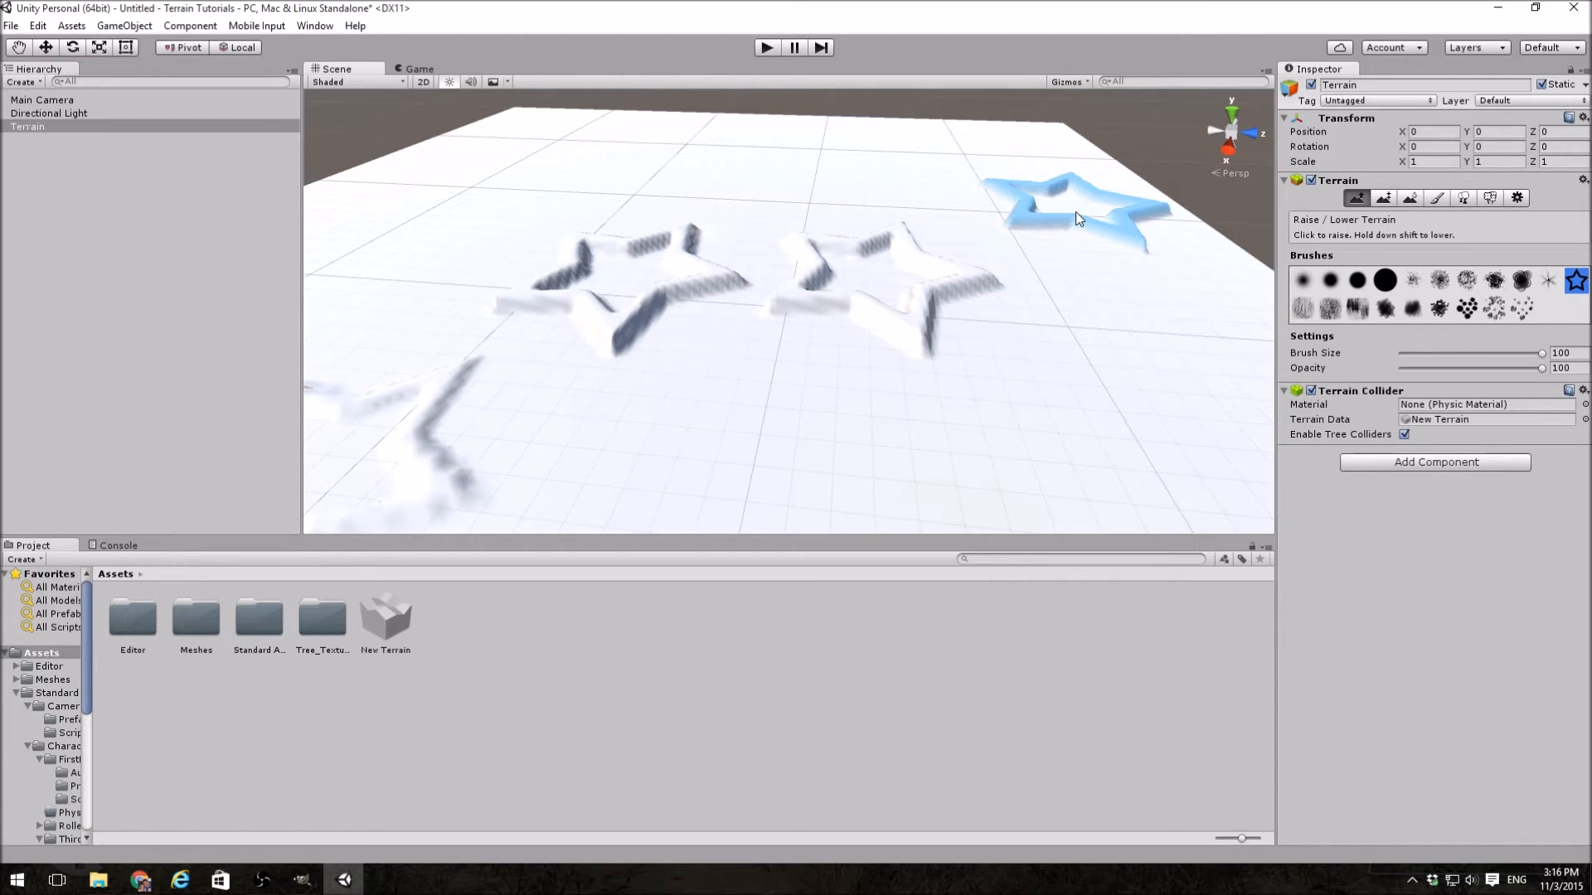
pyautogui.click(1076, 217)
pyautogui.moveTo(1078, 218)
pyautogui.mouseDown()
pyautogui.moveTo(1050, 210)
pyautogui.moveTo(955, 270)
pyautogui.moveTo(1023, 256)
pyautogui.moveTo(835, 264)
pyautogui.moveTo(966, 160)
pyautogui.moveTo(987, 174)
pyautogui.moveTo(827, 273)
pyautogui.mouseUp()
# Step: Set the brush opacity to 11 and sculpt low mountain ridges across the flat area beside the tall cliffs
pyautogui.moveTo(1540, 368); pyautogui.dragTo(1416, 370)
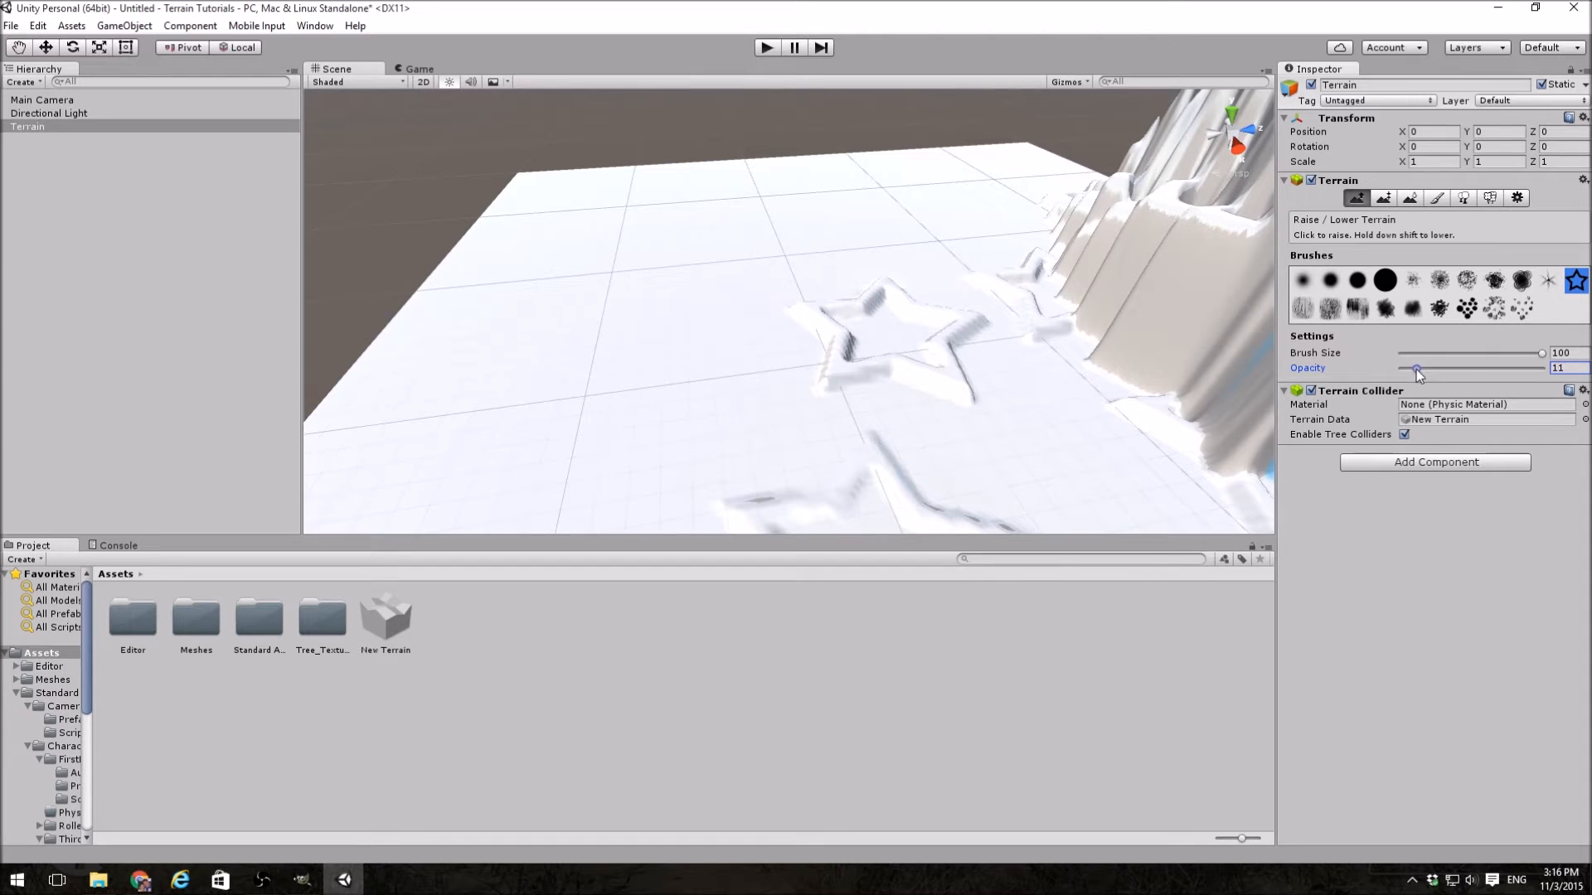
pyautogui.moveTo(459, 434)
pyautogui.mouseDown()
pyautogui.moveTo(570, 295)
pyautogui.moveTo(663, 237)
pyautogui.moveTo(705, 237)
pyautogui.moveTo(699, 285)
pyautogui.moveTo(897, 340)
pyautogui.mouseUp()
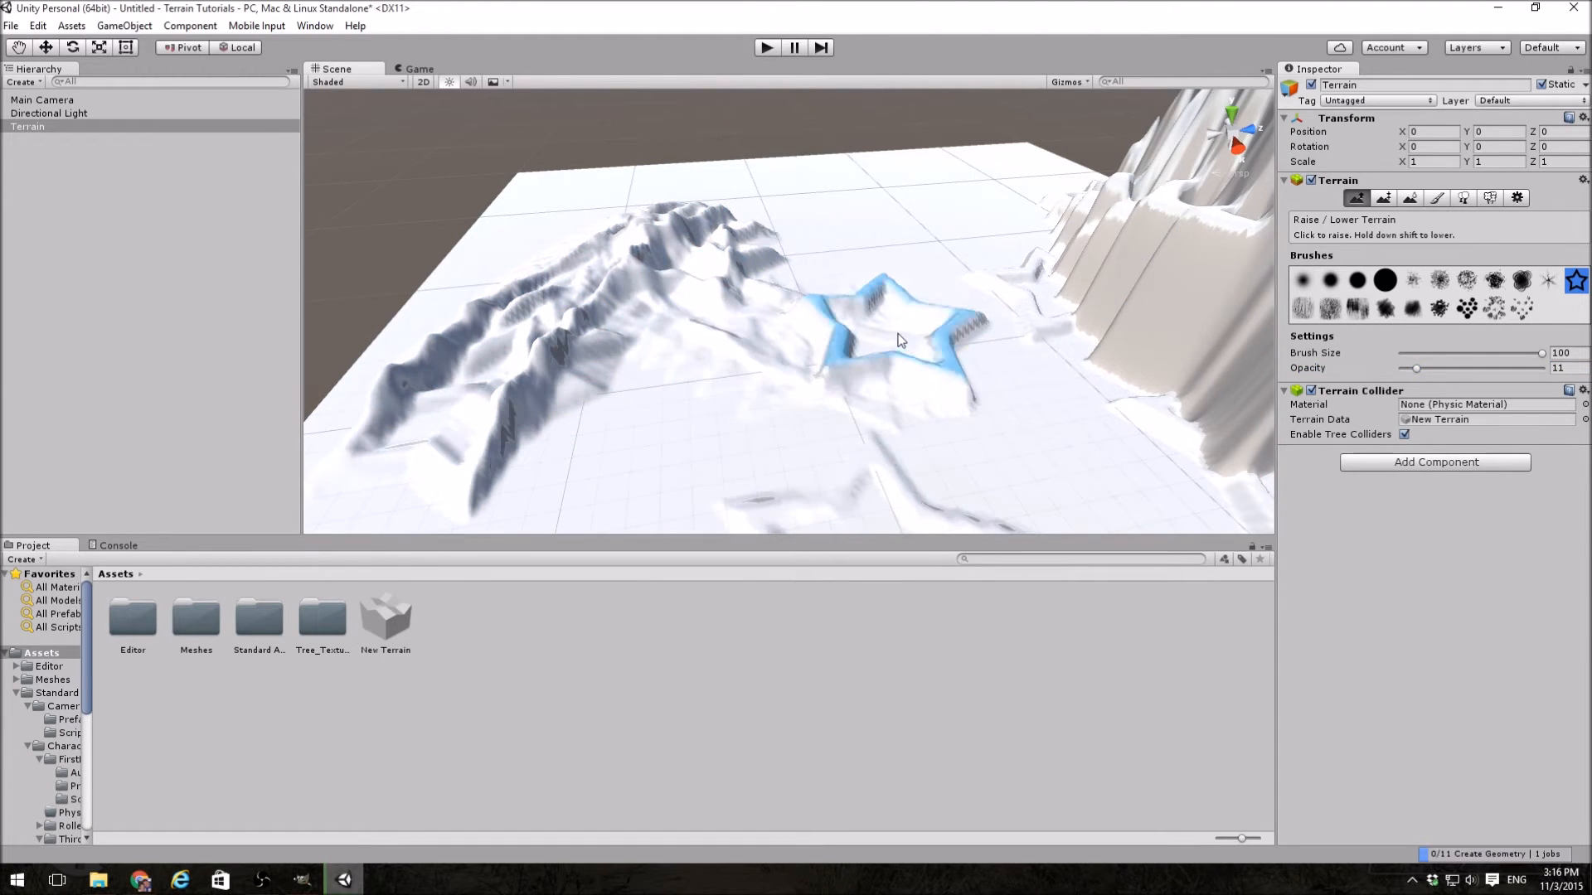
pyautogui.moveTo(920, 221)
pyautogui.mouseDown()
pyautogui.moveTo(870, 277)
pyautogui.moveTo(852, 366)
pyautogui.moveTo(988, 460)
pyautogui.moveTo(1027, 457)
pyautogui.moveTo(731, 391)
pyautogui.mouseUp()
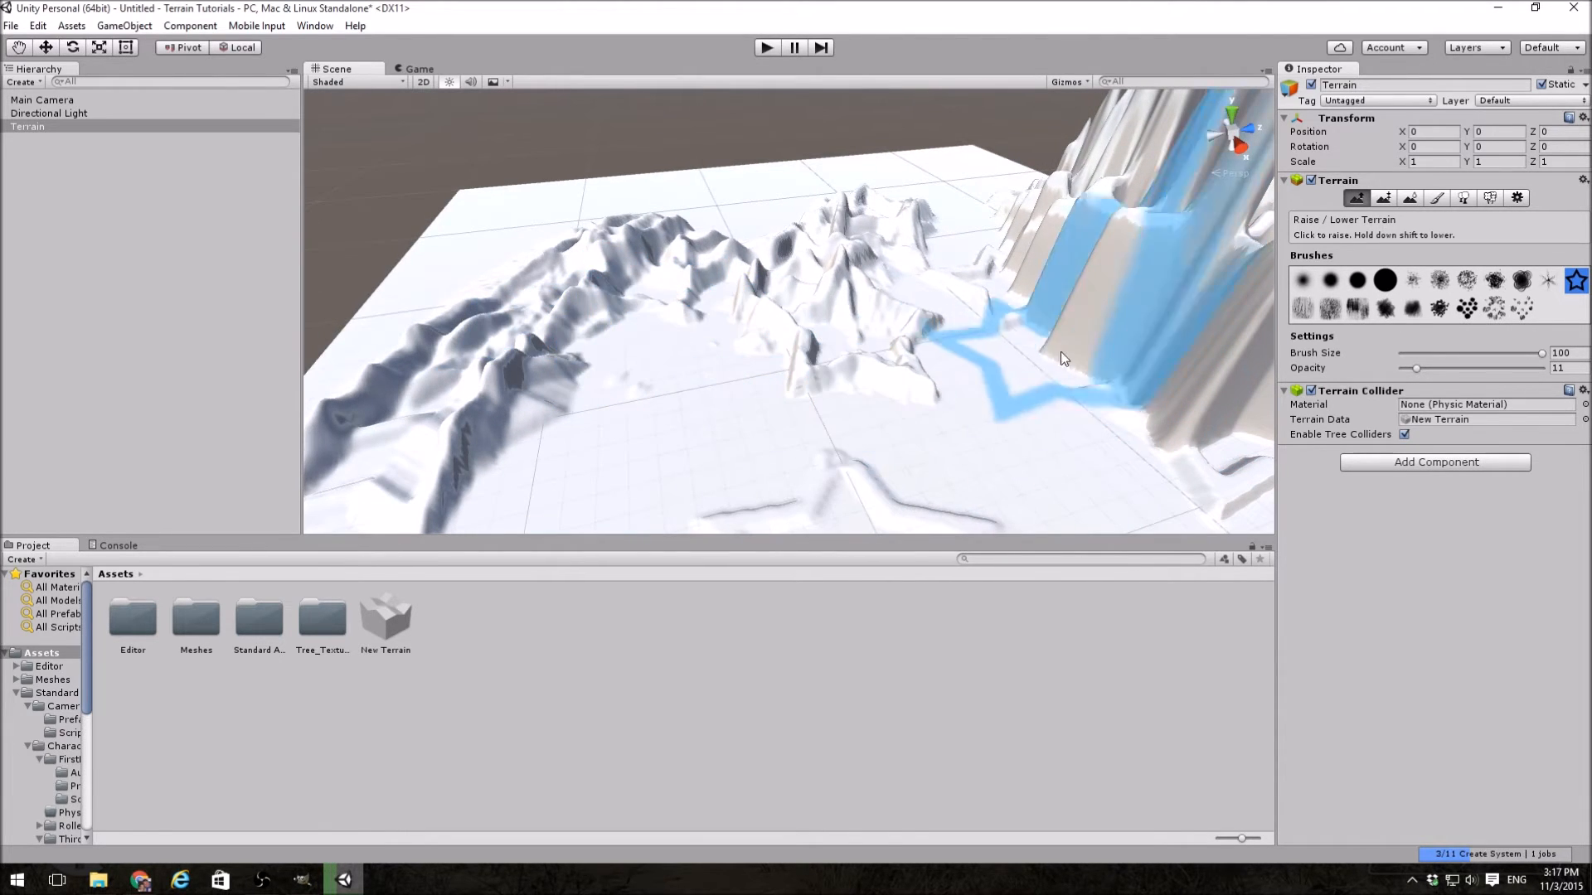
# Step: Lower the low mountain ridges to flat ground using the large solid round brush
pyautogui.click(1384, 281)
pyautogui.moveTo(546, 315)
pyautogui.keyDown('shift'); pyautogui.mouseDown()
pyautogui.moveTo(693, 377)
pyautogui.moveTo(923, 307)
pyautogui.moveTo(652, 246)
pyautogui.moveTo(763, 232)
pyautogui.moveTo(894, 262)
pyautogui.moveTo(785, 336)
pyautogui.moveTo(811, 361)
pyautogui.moveTo(850, 312)
pyautogui.moveTo(767, 371)
pyautogui.mouseUp(); pyautogui.keyUp('shift')
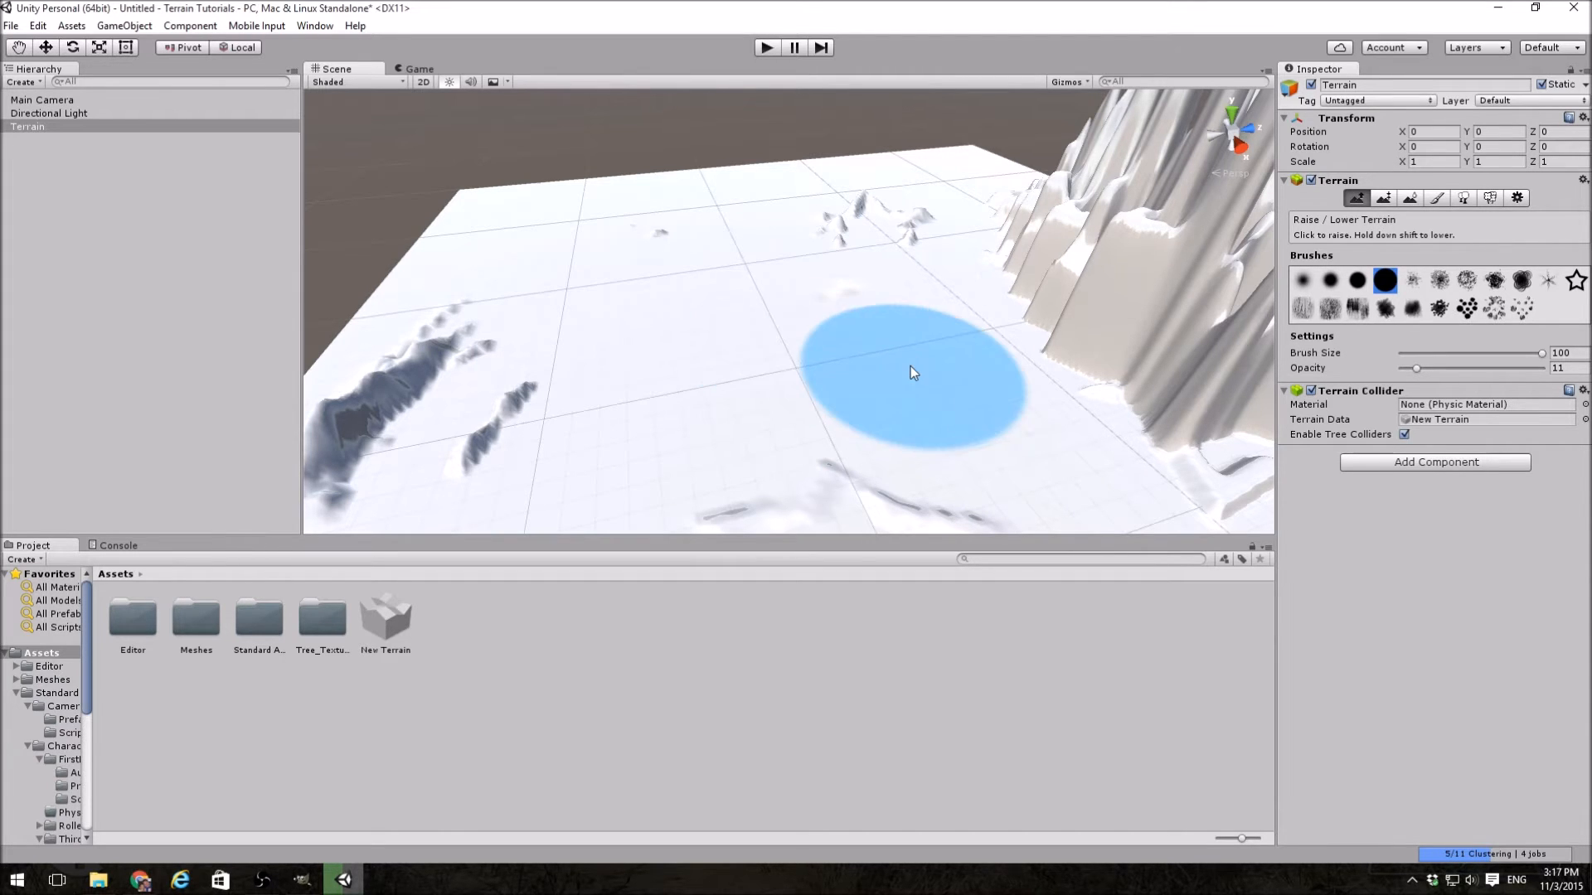
# Step: With Paint Height, set the height to 5, flatten the whole terrain and sample the height of its surface
pyautogui.click(1383, 198)
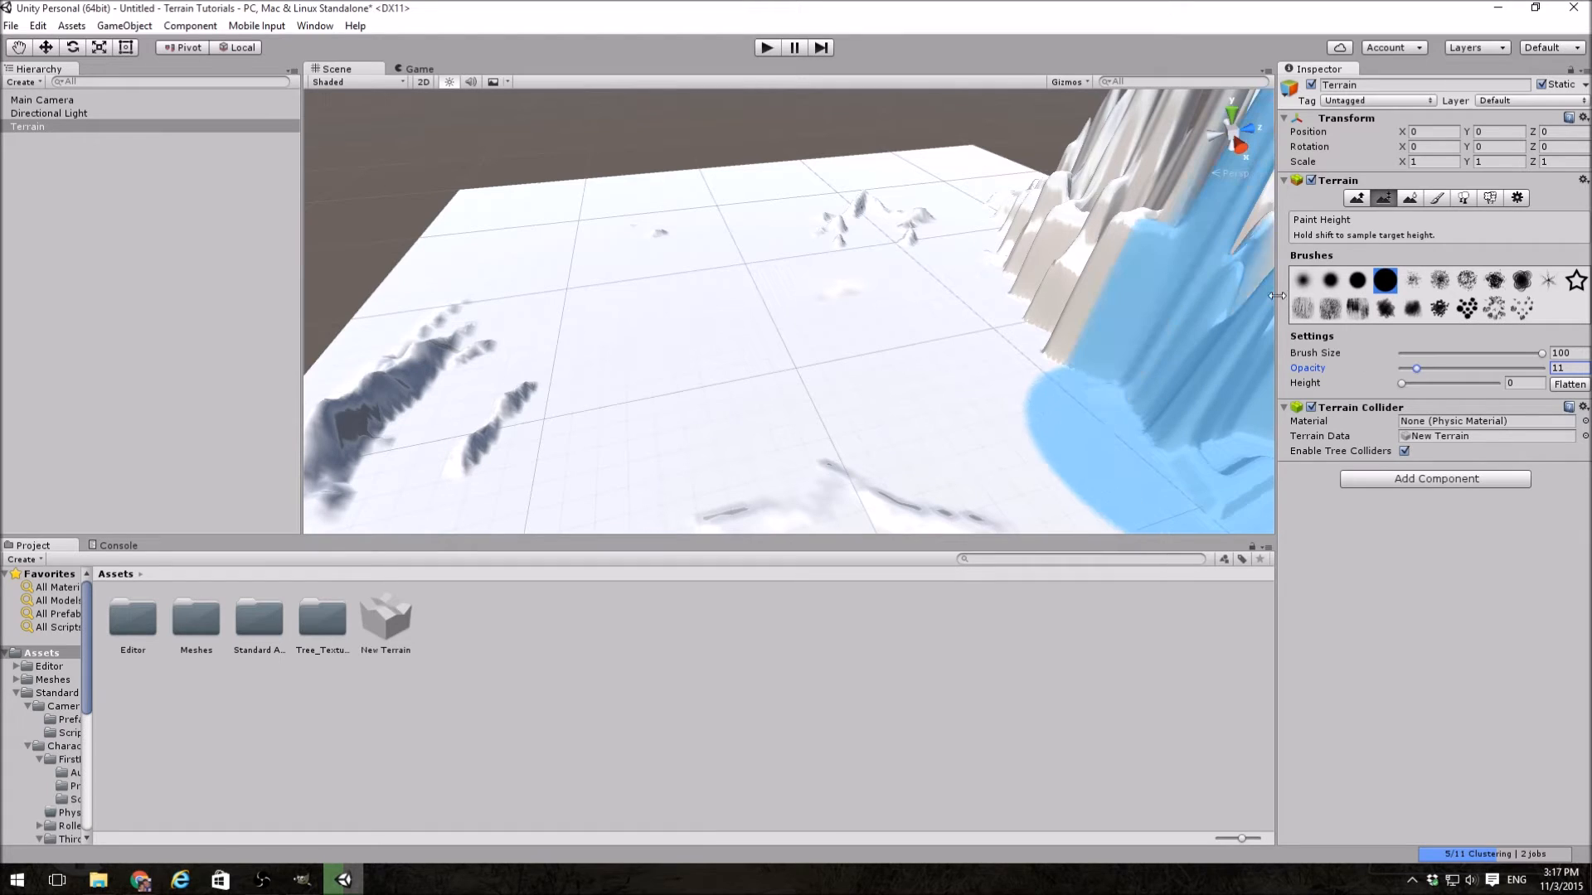
pyautogui.click(1467, 308)
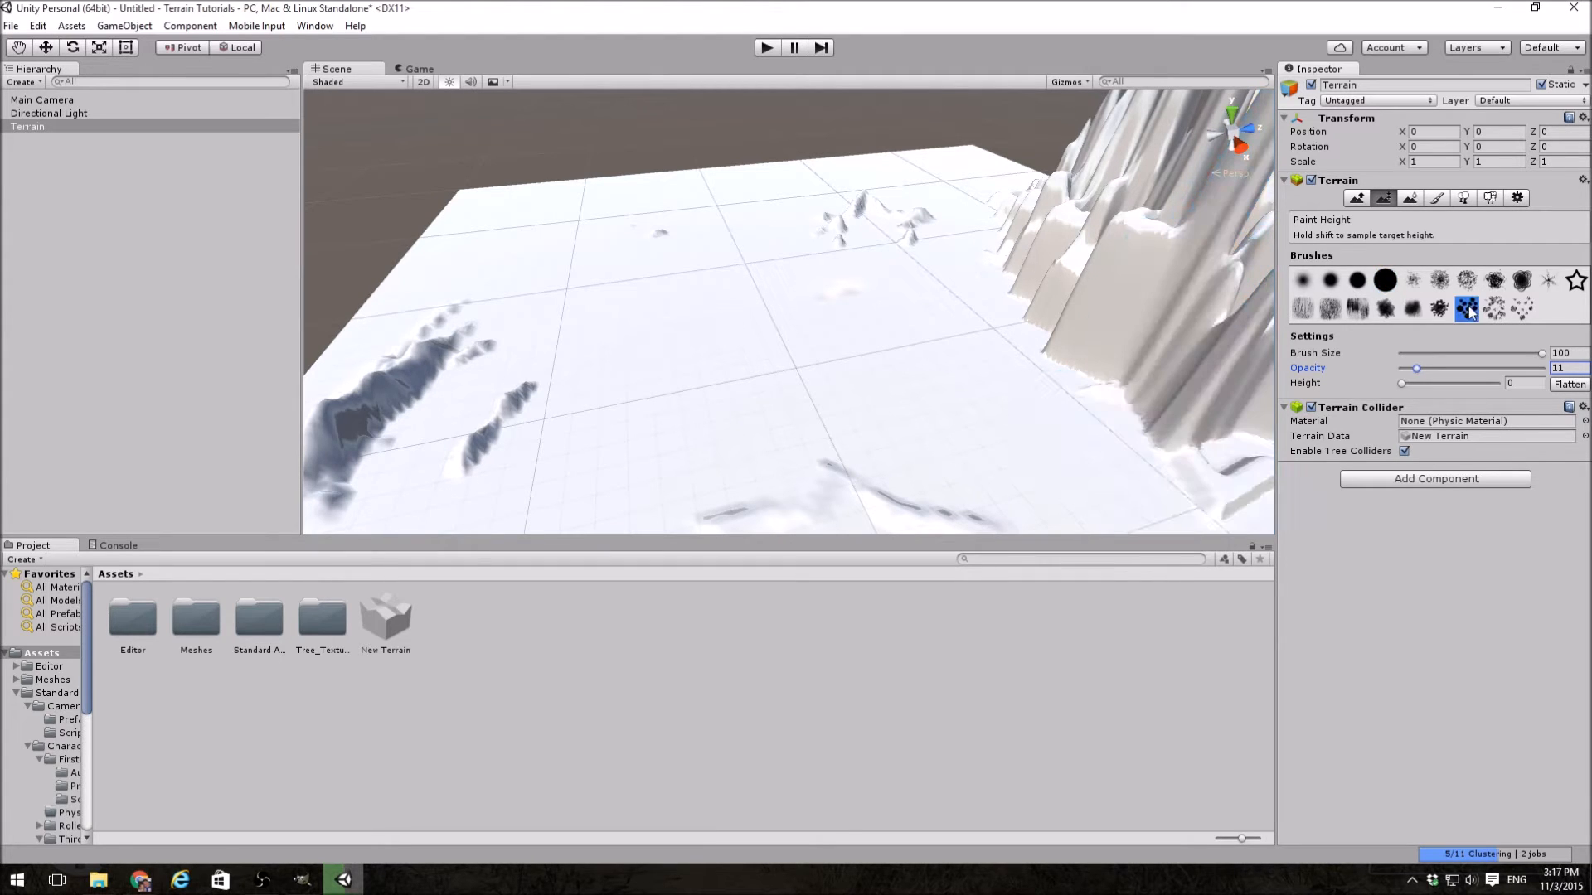
pyautogui.click(1466, 281)
pyautogui.click(1466, 308)
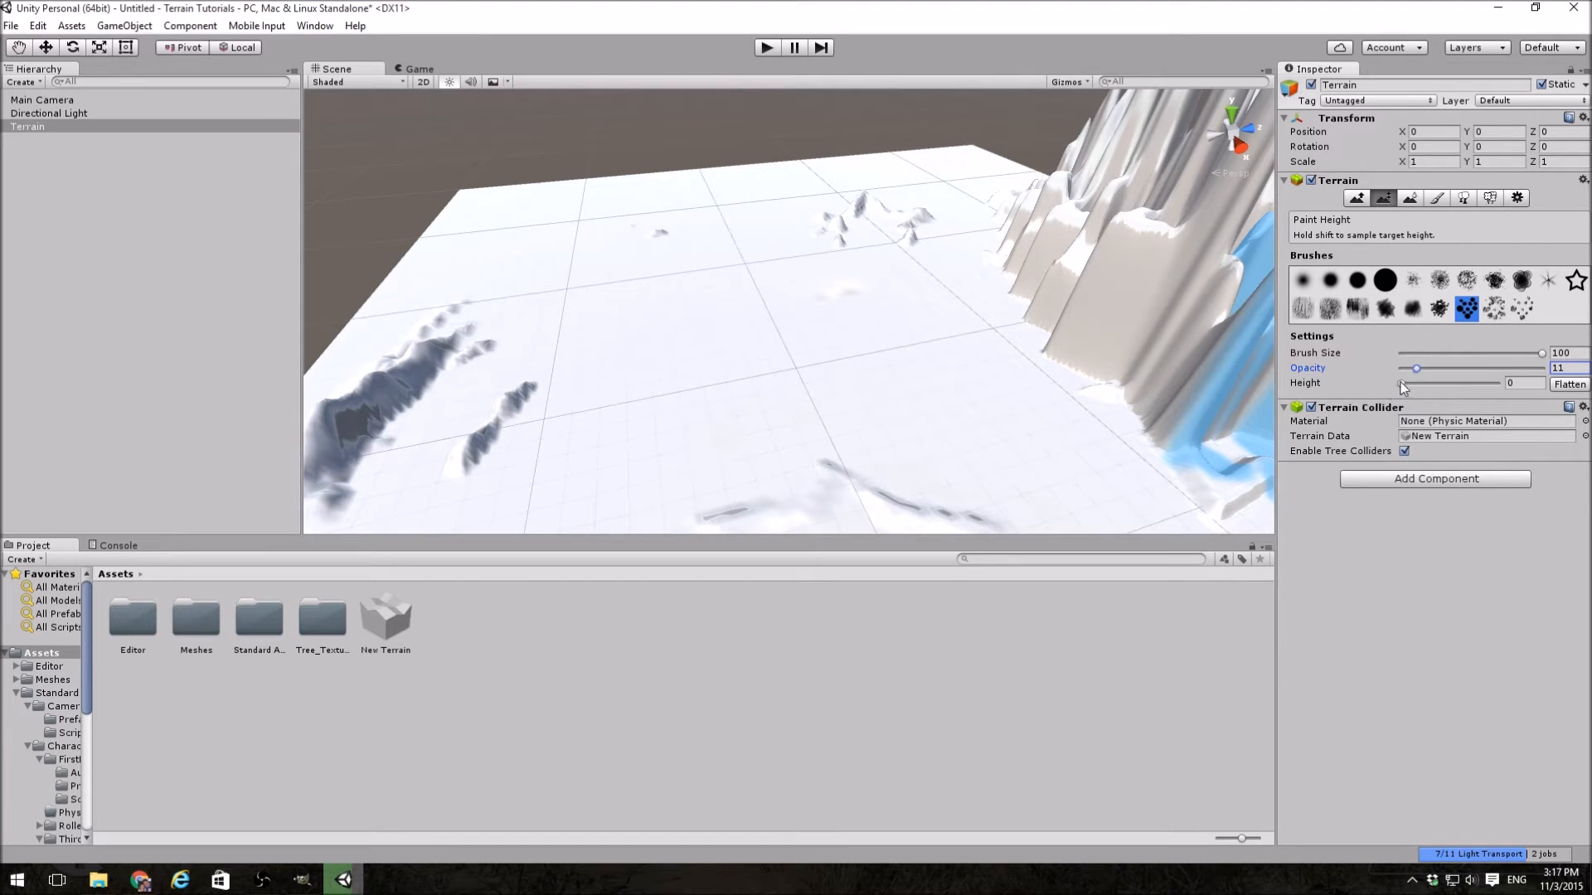
pyautogui.moveTo(1401, 383); pyautogui.dragTo(1450, 387)
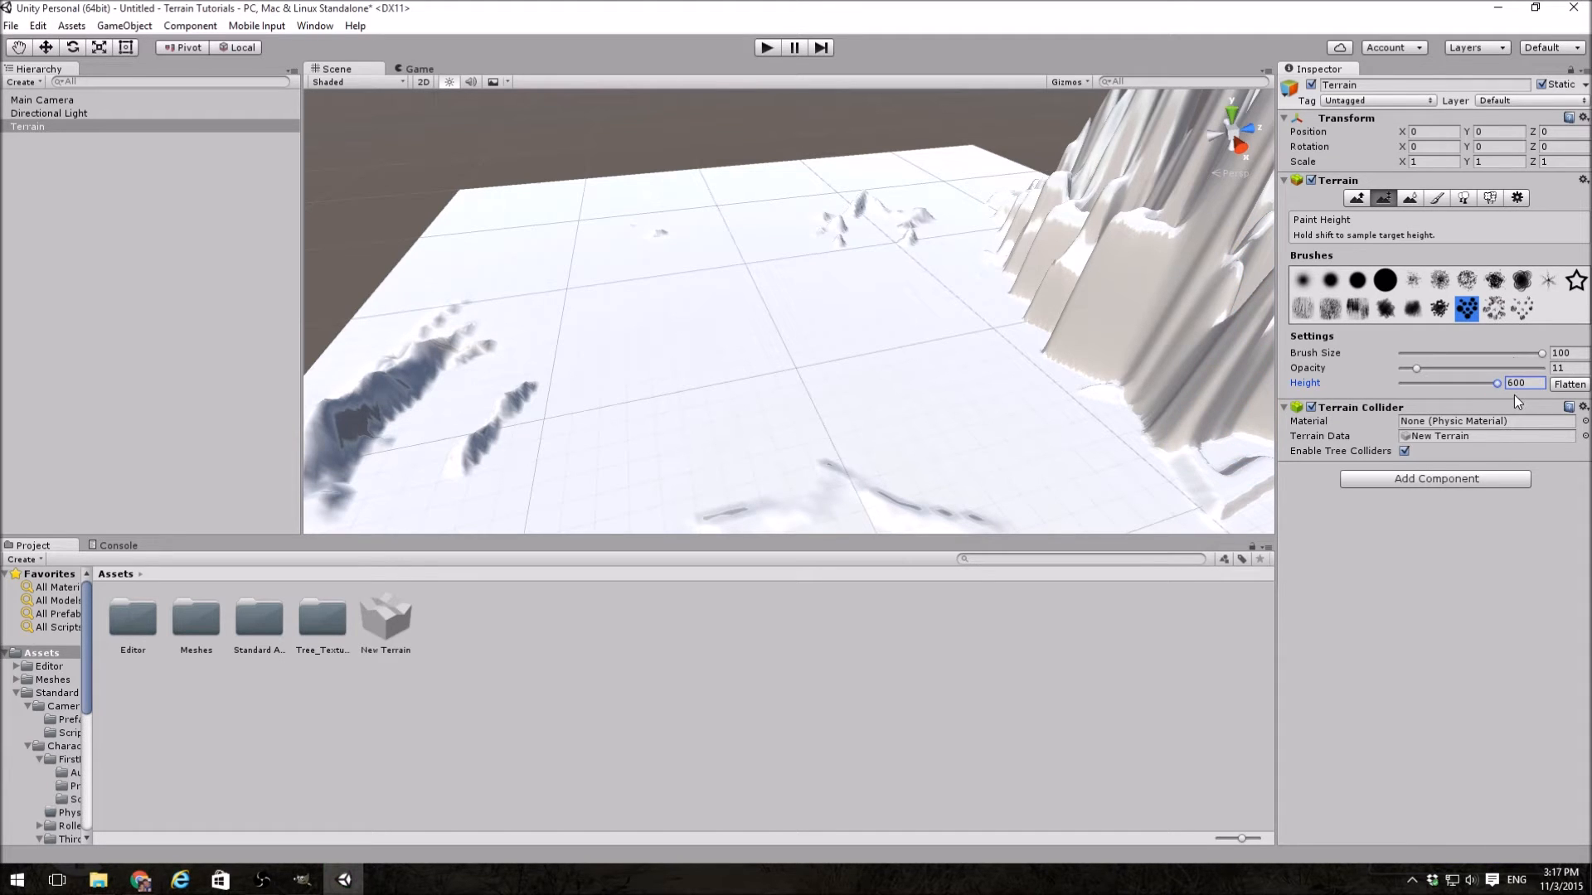
pyautogui.moveTo(1495, 386); pyautogui.dragTo(1400, 386)
pyautogui.moveTo(1409, 385); pyautogui.dragTo(1413, 384)
pyautogui.click(1532, 386)
pyautogui.write('5')
pyautogui.click(1570, 385)
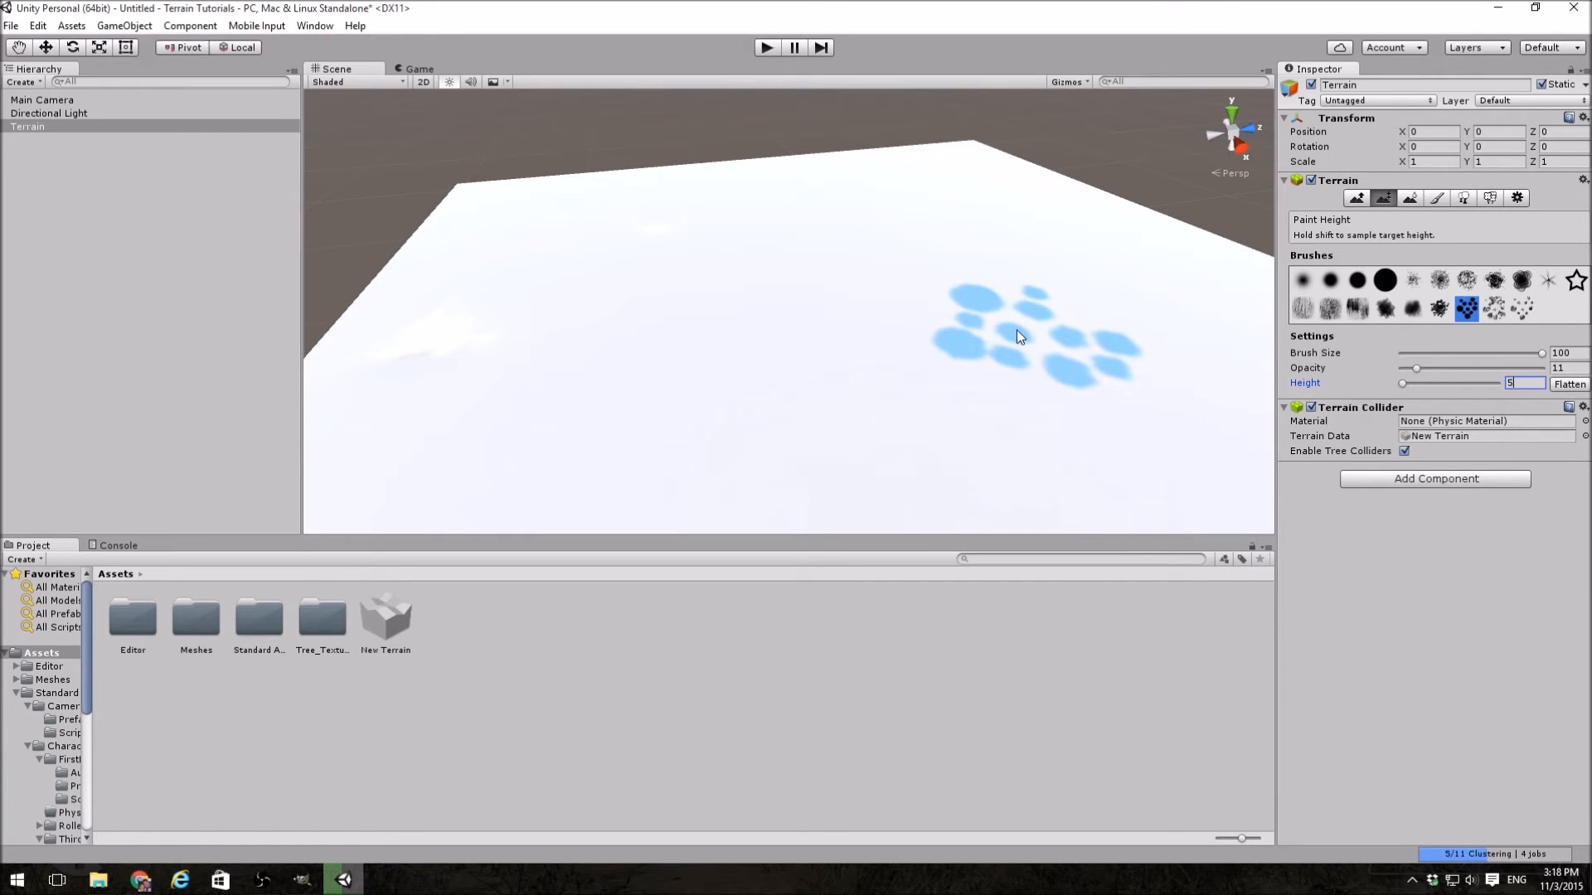
pyautogui.keyDown('shift'); pyautogui.click(578, 246); pyautogui.keyUp('shift')
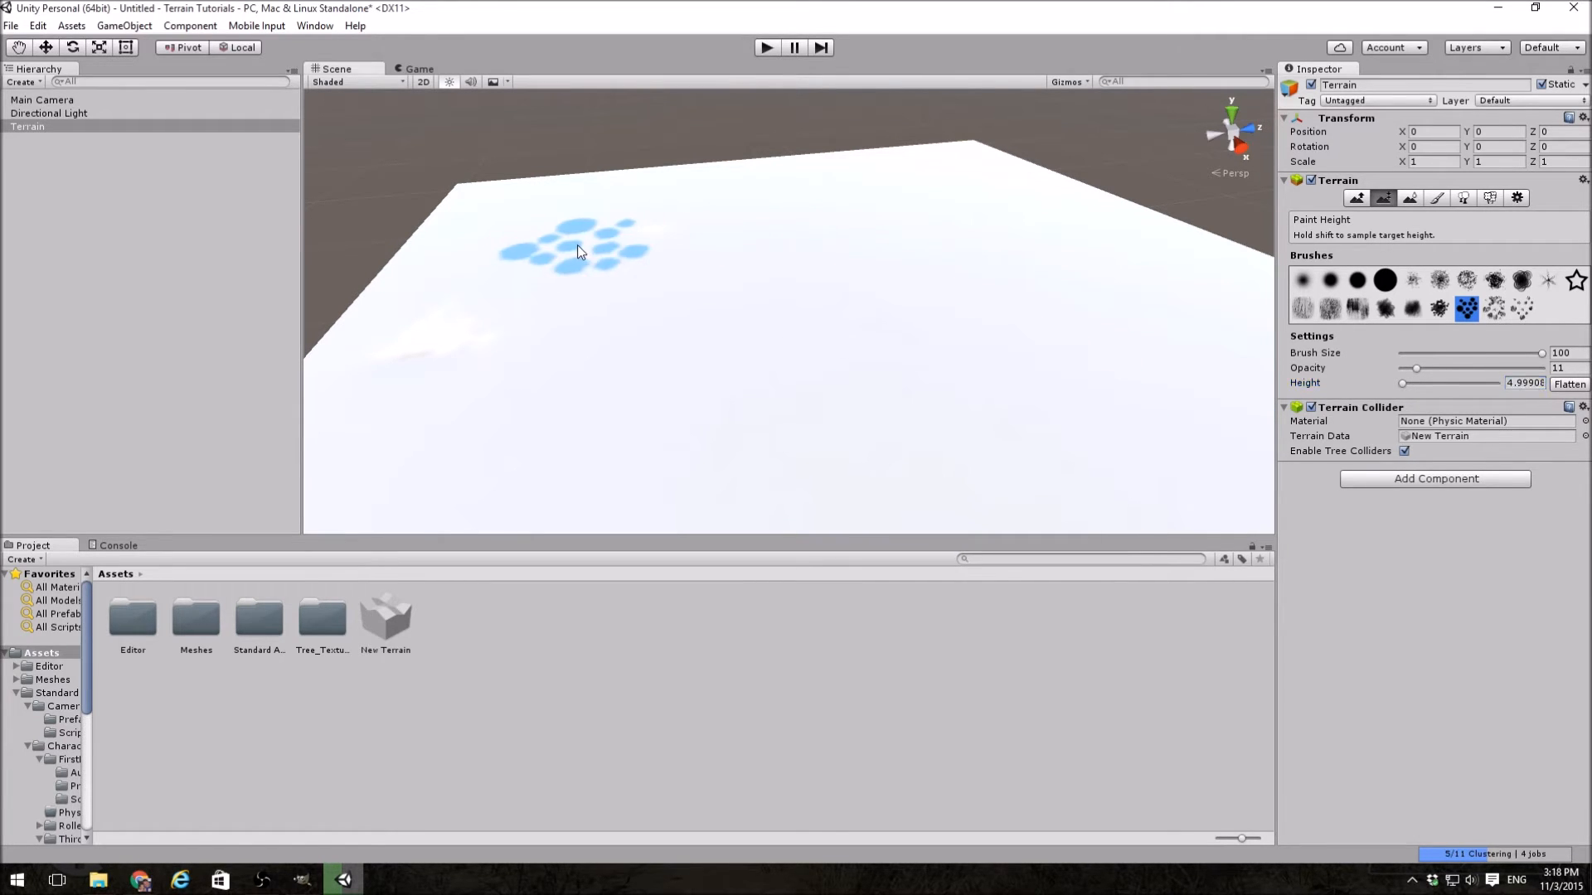
# Step: Using Raise / Lower Terrain and the large solid round brush, lower a basin mid-terrain and raise a tall mountain beside it
pyautogui.click(1356, 198)
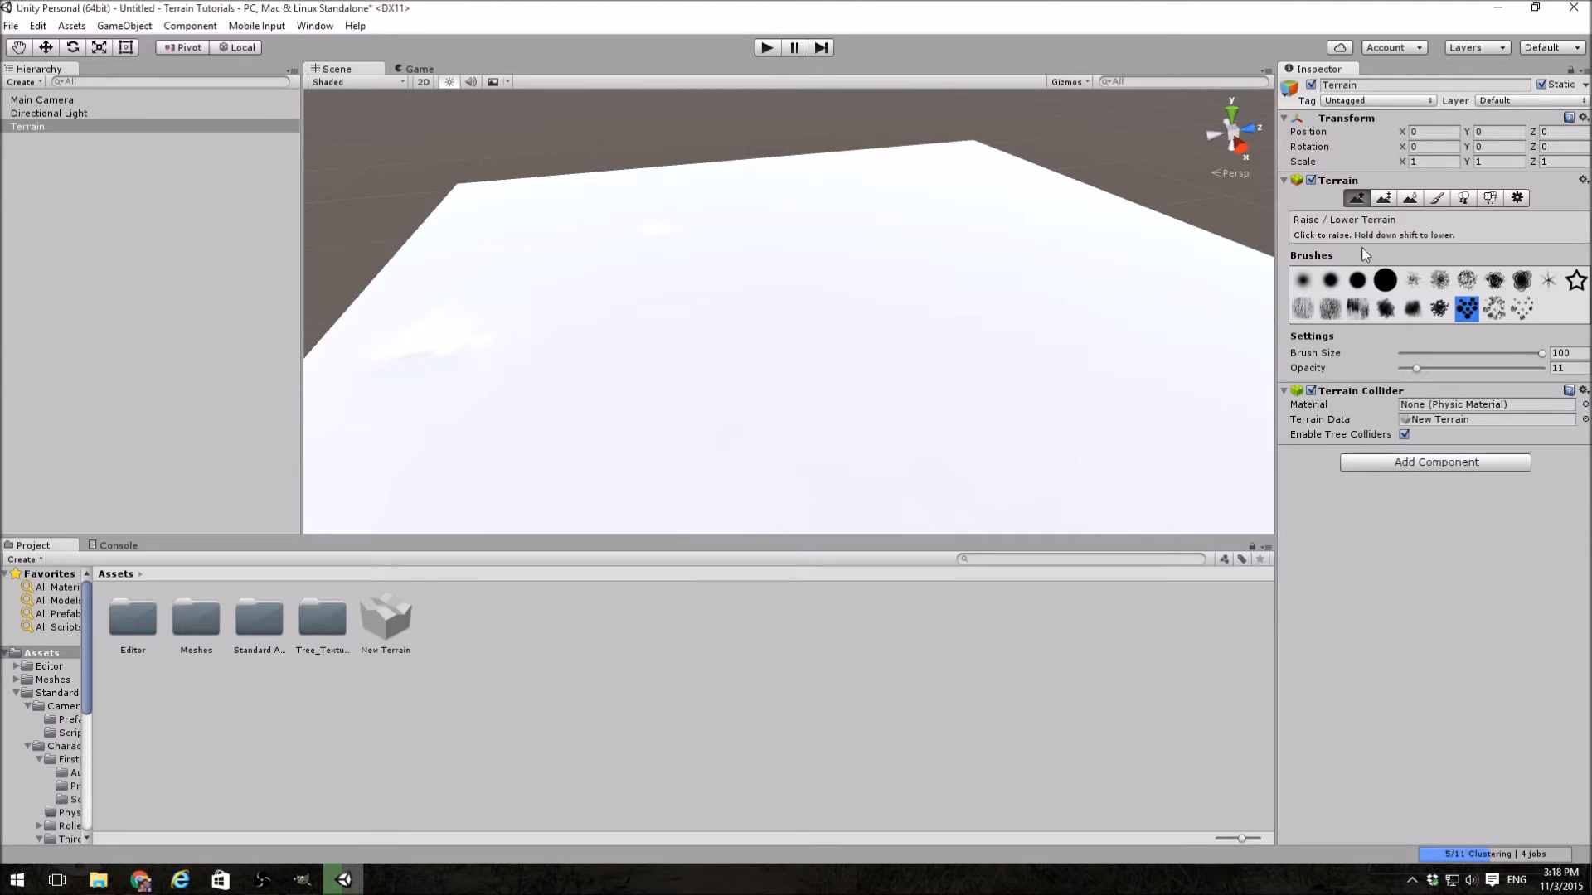
pyautogui.click(1385, 281)
pyautogui.moveTo(782, 249)
pyautogui.mouseDown()
pyautogui.moveTo(706, 300)
pyautogui.moveTo(943, 356)
pyautogui.moveTo(731, 345)
pyautogui.moveTo(934, 282)
pyautogui.moveTo(777, 258)
pyautogui.moveTo(877, 365)
pyautogui.mouseUp()
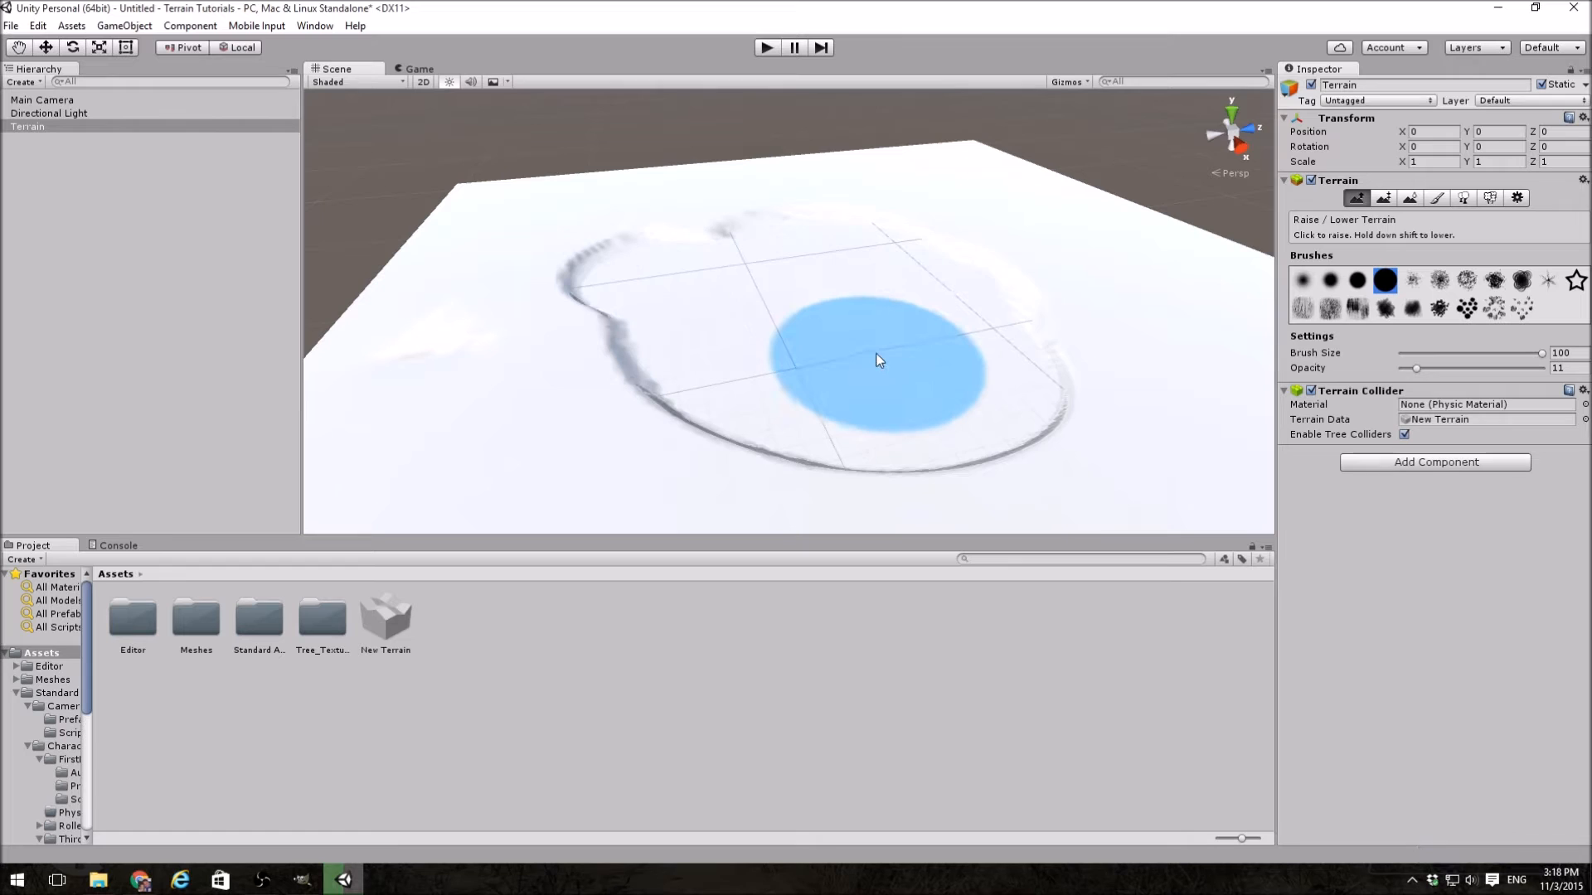
pyautogui.moveTo(698, 205)
pyautogui.mouseDown()
pyautogui.moveTo(553, 302)
pyautogui.moveTo(549, 246)
pyautogui.moveTo(659, 215)
pyautogui.moveTo(554, 316)
pyautogui.moveTo(585, 219)
pyautogui.moveTo(668, 172)
pyautogui.moveTo(585, 201)
pyautogui.moveTo(636, 186)
pyautogui.moveTo(607, 193)
pyautogui.moveTo(691, 273)
pyautogui.moveTo(622, 256)
pyautogui.moveTo(550, 274)
pyautogui.moveTo(579, 283)
pyautogui.moveTo(544, 277)
pyautogui.moveTo(1169, 303)
pyautogui.mouseUp()
# Step: Set the Paint Height target to 8 and paint a rough plateau in the basin with a speckled brush
pyautogui.click(1384, 199)
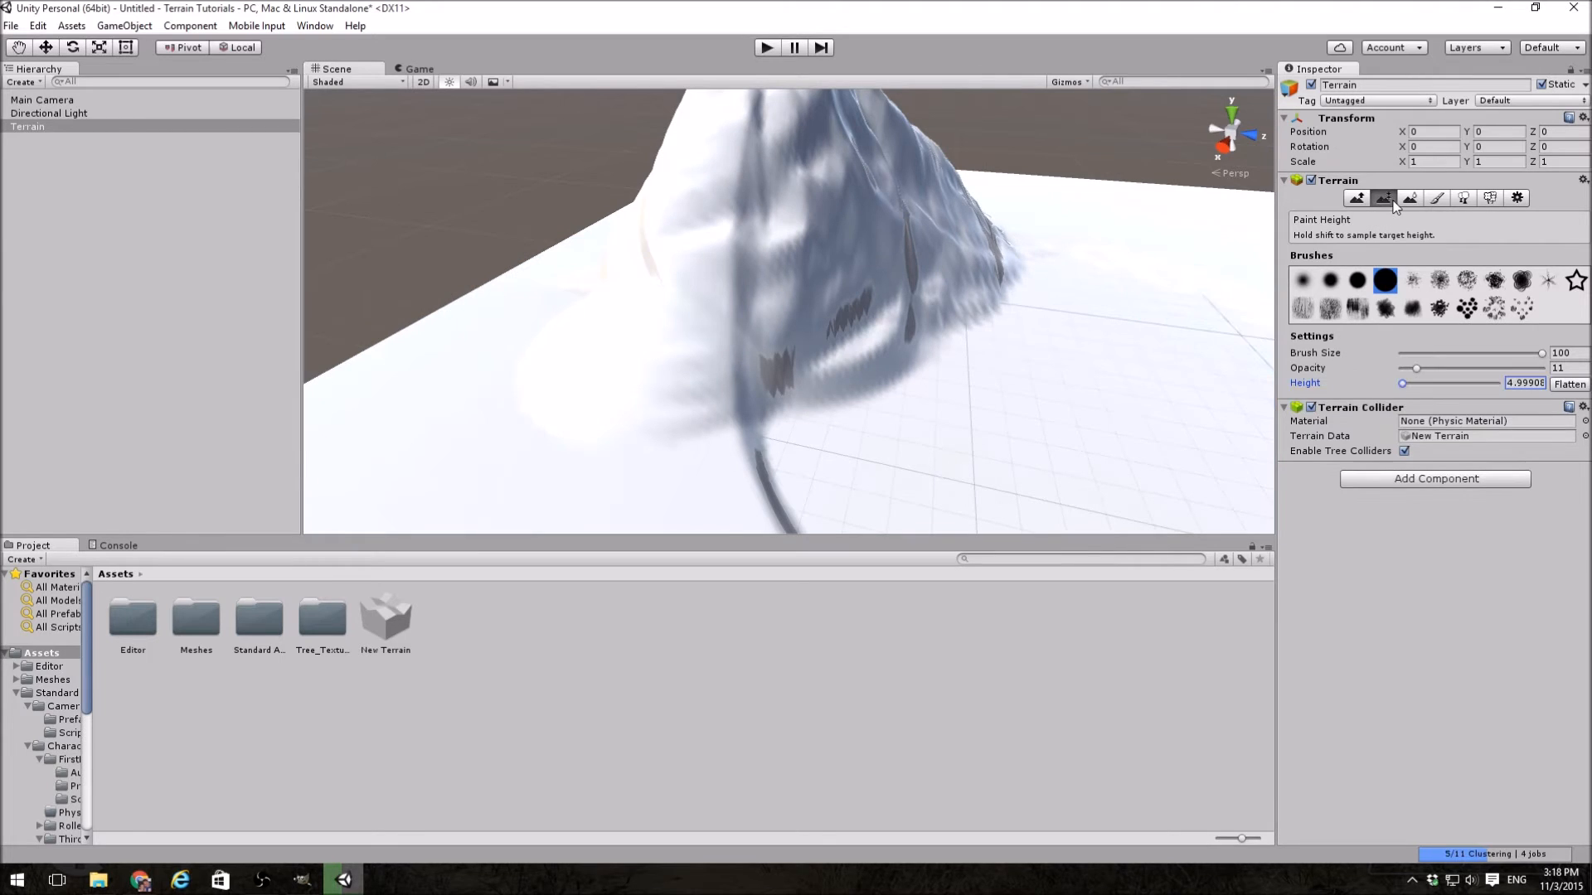
pyautogui.click(1525, 383)
pyautogui.write('8')
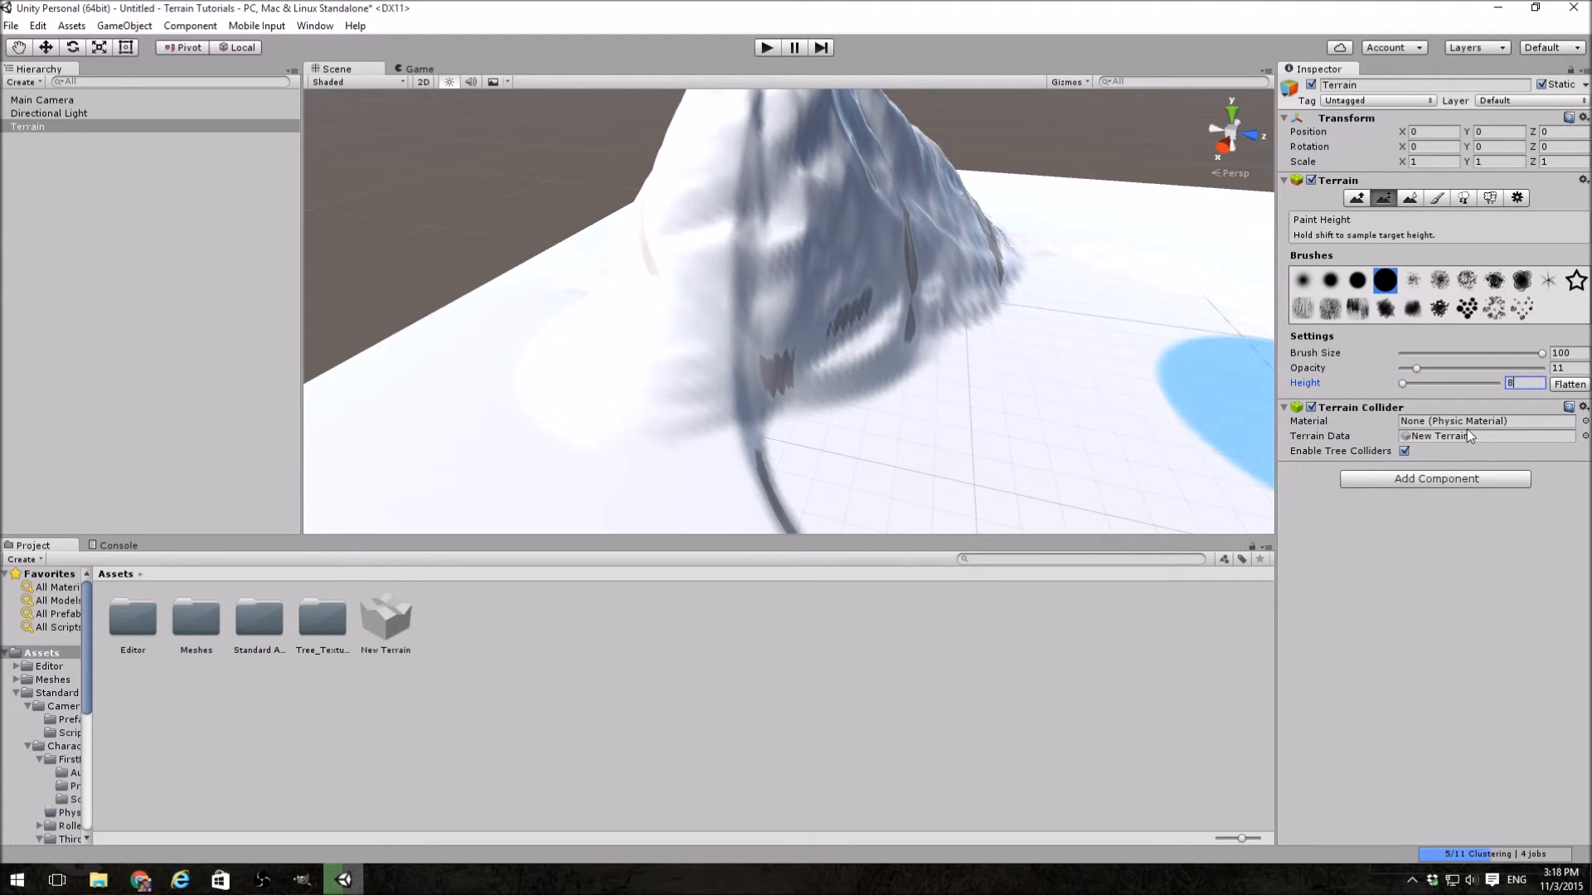
pyautogui.click(1439, 280)
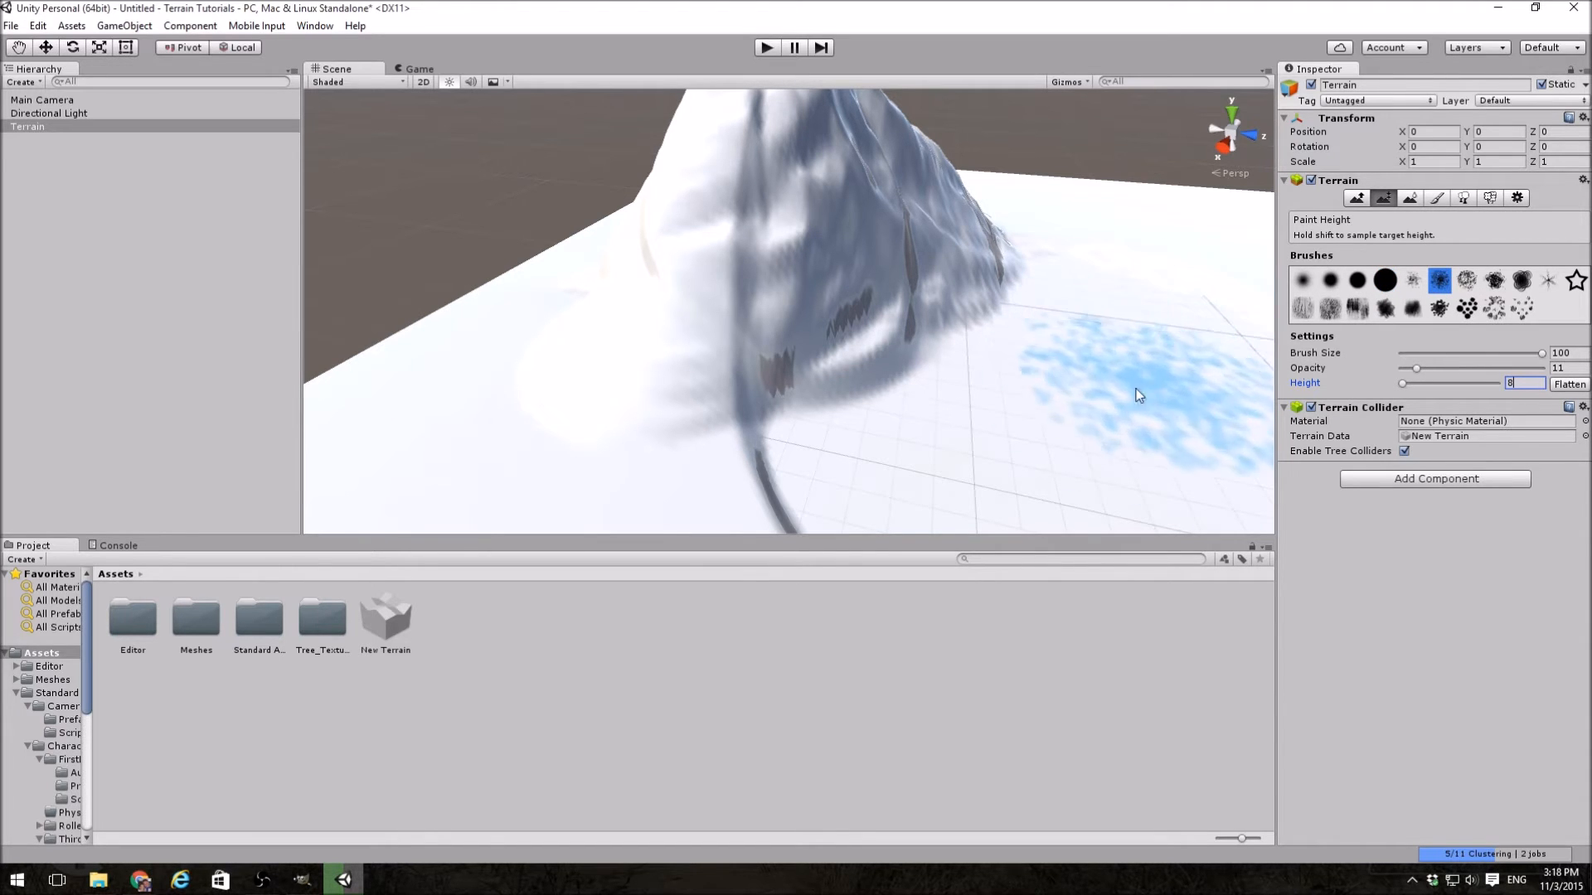
pyautogui.moveTo(1117, 378)
pyautogui.keyDown('alt'); pyautogui.mouseDown()
pyautogui.moveTo(1190, 381)
pyautogui.moveTo(1148, 414)
pyautogui.moveTo(1208, 380)
pyautogui.moveTo(1181, 365)
pyautogui.moveTo(1086, 395)
pyautogui.moveTo(920, 312)
pyautogui.moveTo(960, 272)
pyautogui.moveTo(1005, 280)
pyautogui.moveTo(954, 303)
pyautogui.moveTo(963, 281)
pyautogui.moveTo(994, 326)
pyautogui.moveTo(1051, 282)
pyautogui.moveTo(791, 307)
pyautogui.moveTo(728, 366)
pyautogui.moveTo(935, 259)
pyautogui.moveTo(922, 285)
pyautogui.mouseUp(); pyautogui.keyUp('alt')
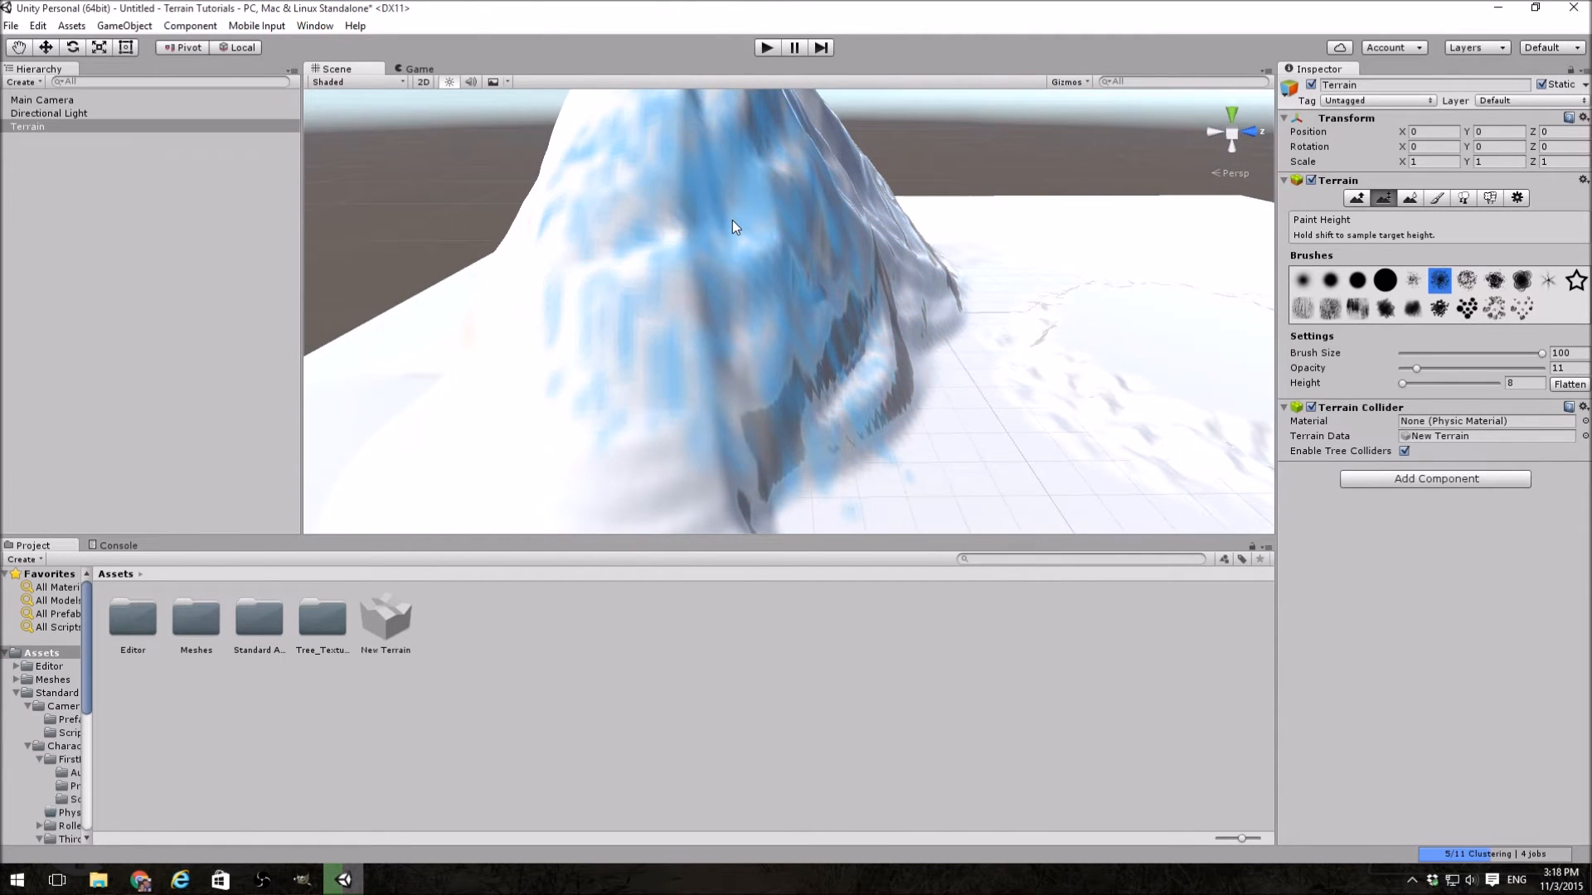
# Step: Carve a flat-floored hollow with jagged walls into the mountain's side at height 8, using the speckled brush
pyautogui.moveTo(733, 220)
pyautogui.mouseDown()
pyautogui.moveTo(768, 274)
pyautogui.moveTo(725, 217)
pyautogui.moveTo(741, 234)
pyautogui.moveTo(699, 254)
pyautogui.moveTo(736, 270)
pyautogui.moveTo(725, 279)
pyautogui.mouseUp()
pyautogui.moveTo(817, 349)
pyautogui.mouseDown(button='right')
pyautogui.moveTo(938, 423)
pyautogui.moveTo(867, 433)
pyautogui.mouseUp(button='right')
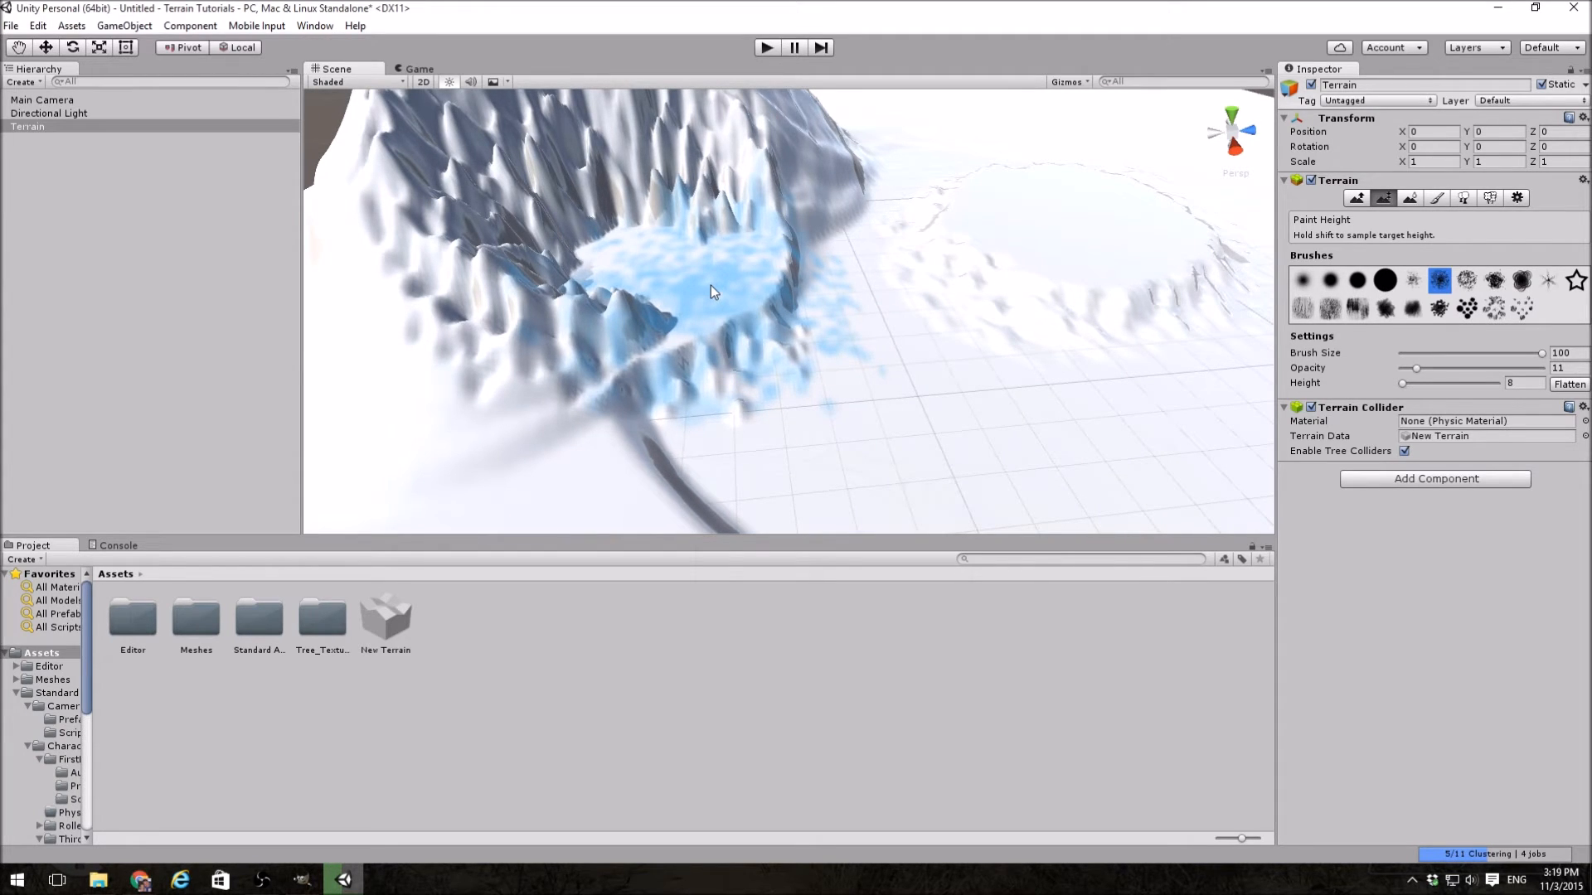
pyautogui.moveTo(1079, 303)
pyautogui.mouseDown(button='right')
pyautogui.moveTo(1017, 174)
pyautogui.moveTo(636, 247)
pyautogui.moveTo(645, 278)
pyautogui.mouseUp(button='right')
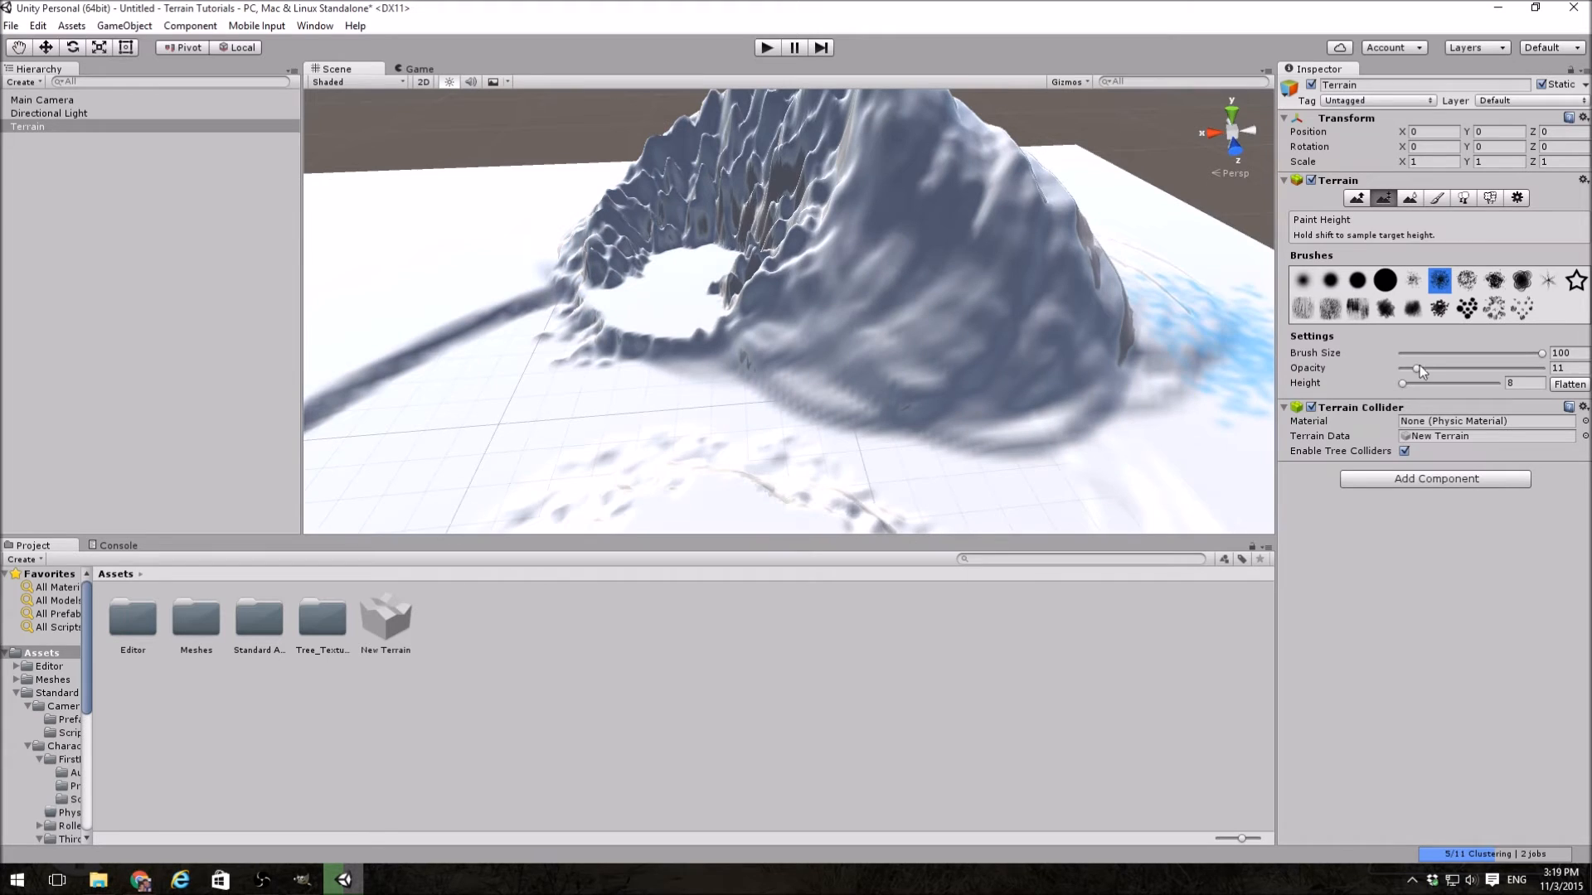
# Step: Switch to a soft-edged round brush at size 23 and paint a flat path along the mountain's foot at height 8
pyautogui.click(1357, 280)
pyautogui.click(1449, 355)
pyautogui.moveTo(1439, 362); pyautogui.dragTo(1432, 362)
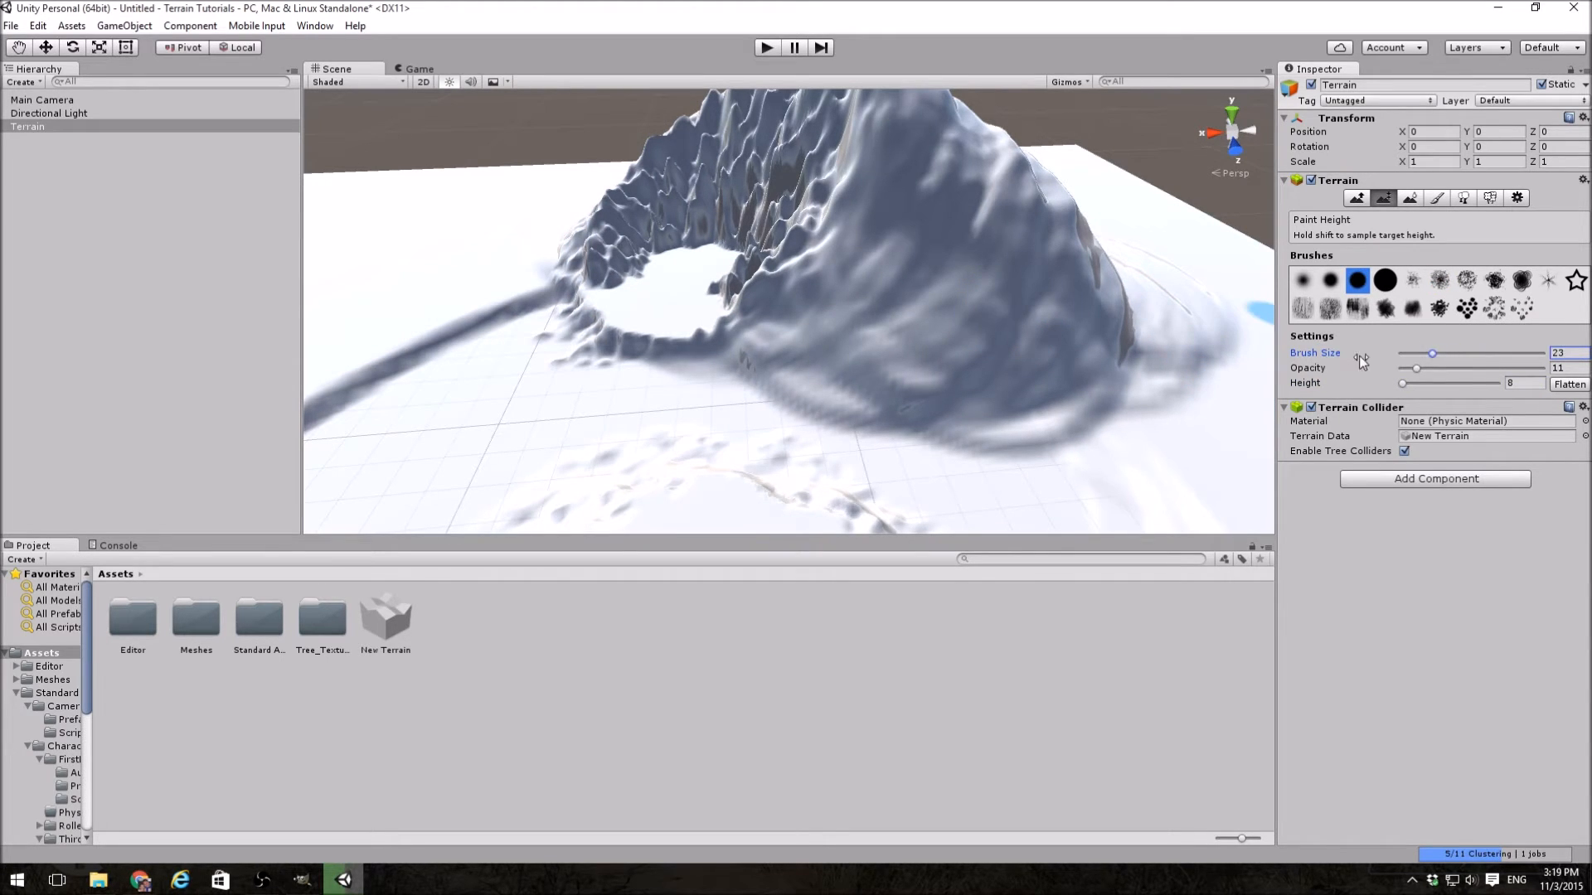
pyautogui.click(1522, 384)
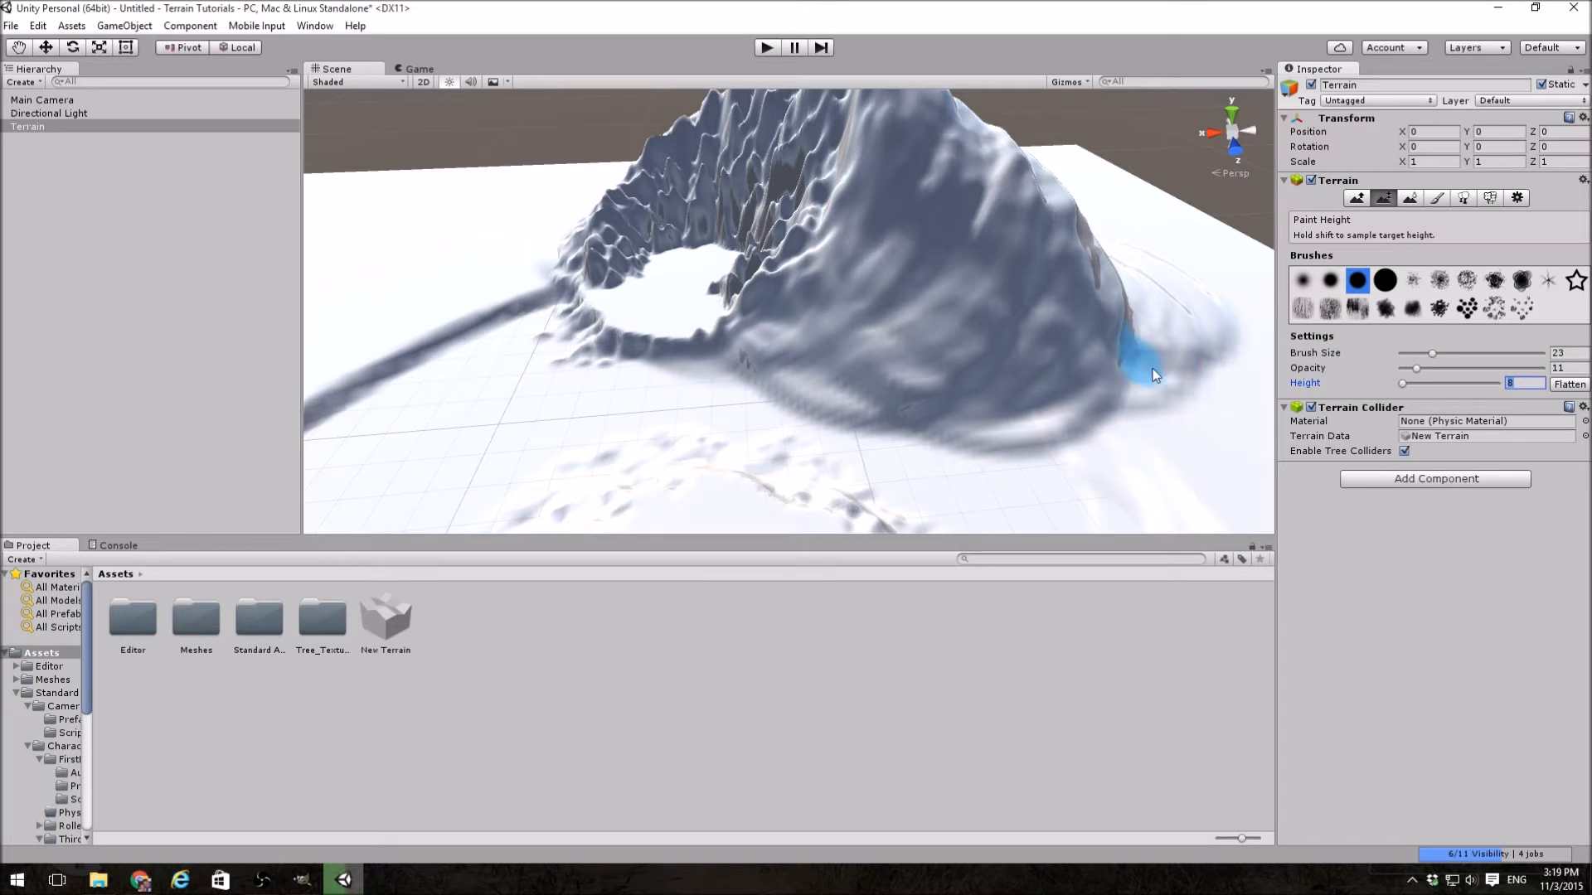
pyautogui.moveTo(875, 336)
pyautogui.mouseDown()
pyautogui.moveTo(913, 347)
pyautogui.moveTo(810, 360)
pyautogui.moveTo(762, 327)
pyautogui.moveTo(934, 378)
pyautogui.mouseUp()
pyautogui.moveTo(922, 432)
pyautogui.mouseDown(button='right')
pyautogui.moveTo(1016, 449)
pyautogui.moveTo(1051, 416)
pyautogui.moveTo(998, 394)
pyautogui.moveTo(945, 483)
pyautogui.moveTo(751, 385)
pyautogui.moveTo(829, 390)
pyautogui.mouseUp(button='right')
# Step: Sample a target height of about 41.14 from the mountainside and paint a flat ledge across the slope
pyautogui.press('a')
pyautogui.moveTo(1042, 454); pyautogui.dragTo(1374, 313, button='right')
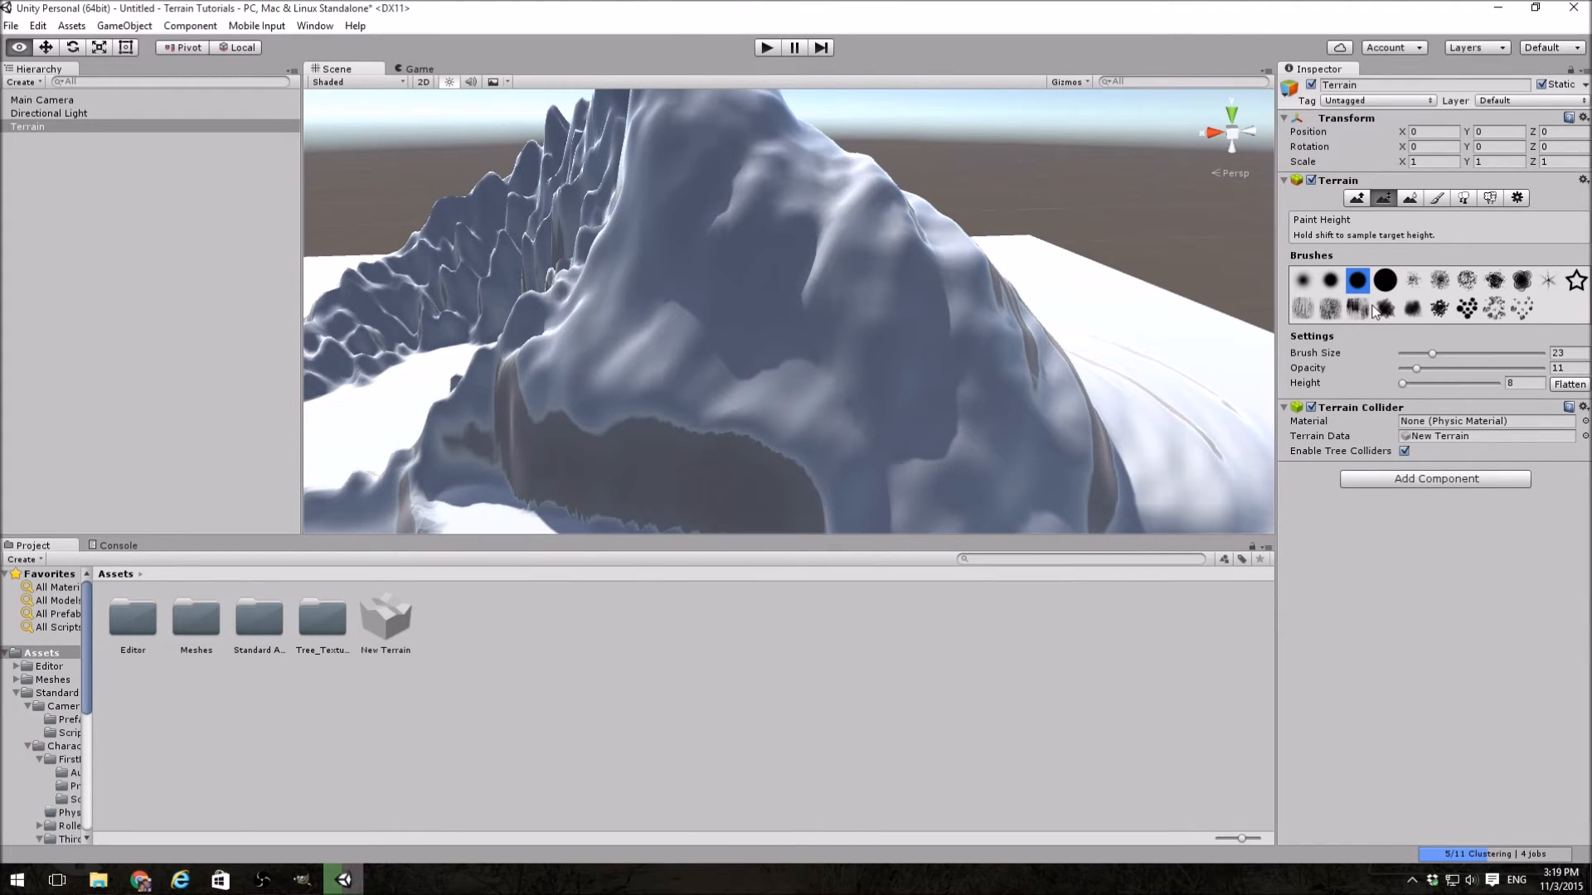
pyautogui.moveTo(1373, 313); pyautogui.dragTo(842, 323, button='right')
pyautogui.keyDown('shift'); pyautogui.click(842, 330); pyautogui.keyUp('shift')
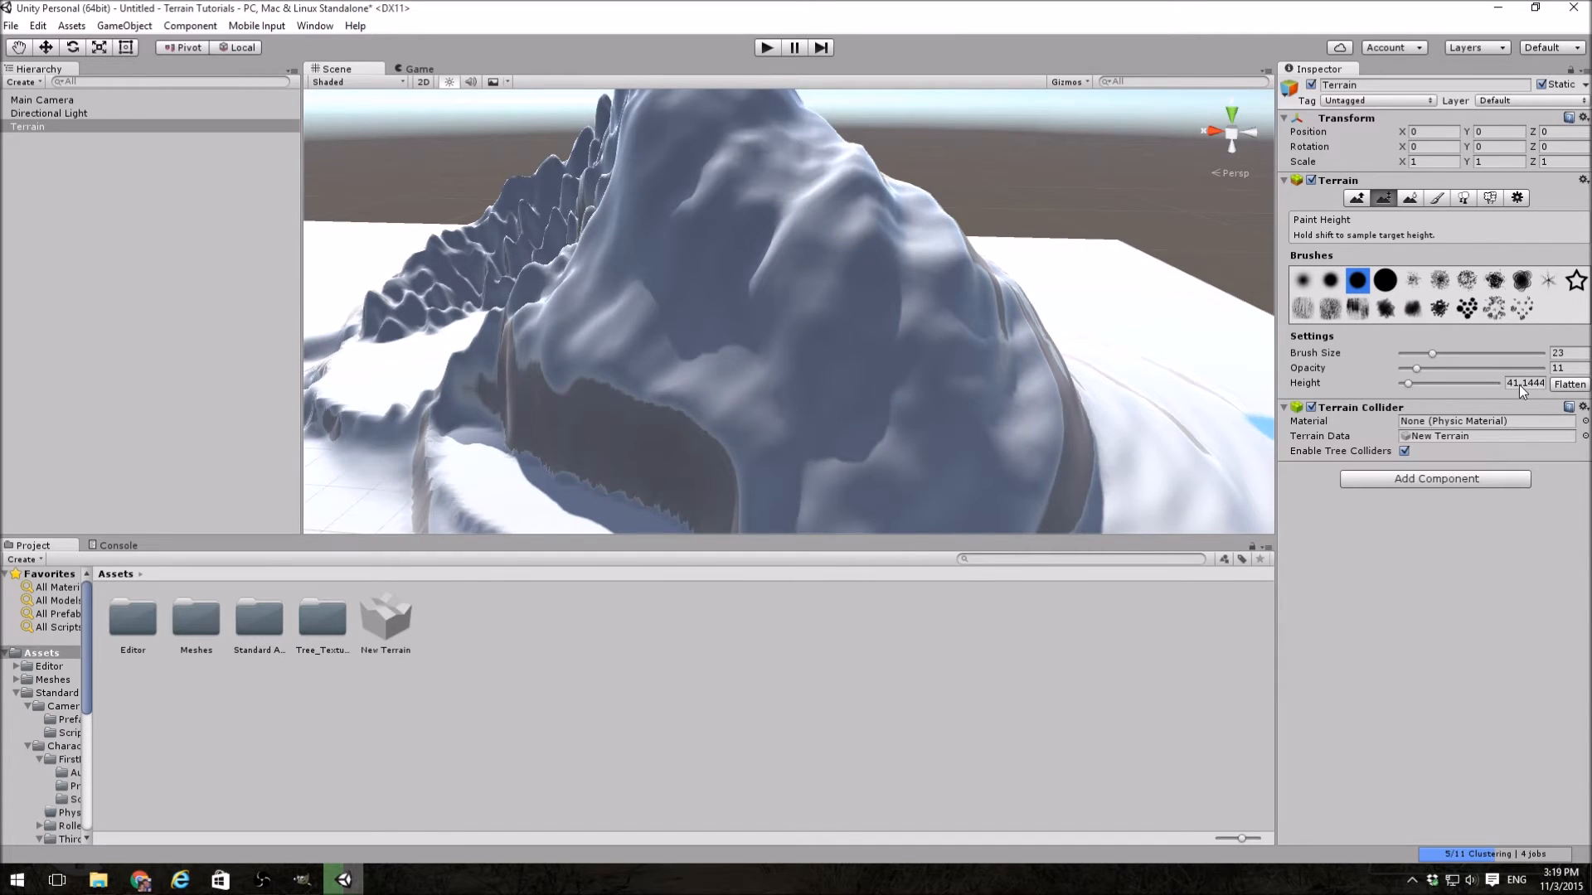
pyautogui.moveTo(887, 345)
pyautogui.mouseDown()
pyautogui.moveTo(934, 337)
pyautogui.moveTo(870, 273)
pyautogui.moveTo(762, 311)
pyautogui.moveTo(888, 347)
pyautogui.moveTo(992, 282)
pyautogui.moveTo(907, 301)
pyautogui.moveTo(1129, 377)
pyautogui.moveTo(945, 390)
pyautogui.moveTo(823, 363)
pyautogui.mouseUp()
pyautogui.keyDown('alt'); pyautogui.moveTo(935, 340); pyautogui.dragTo(1179, 404); pyautogui.keyUp('alt')
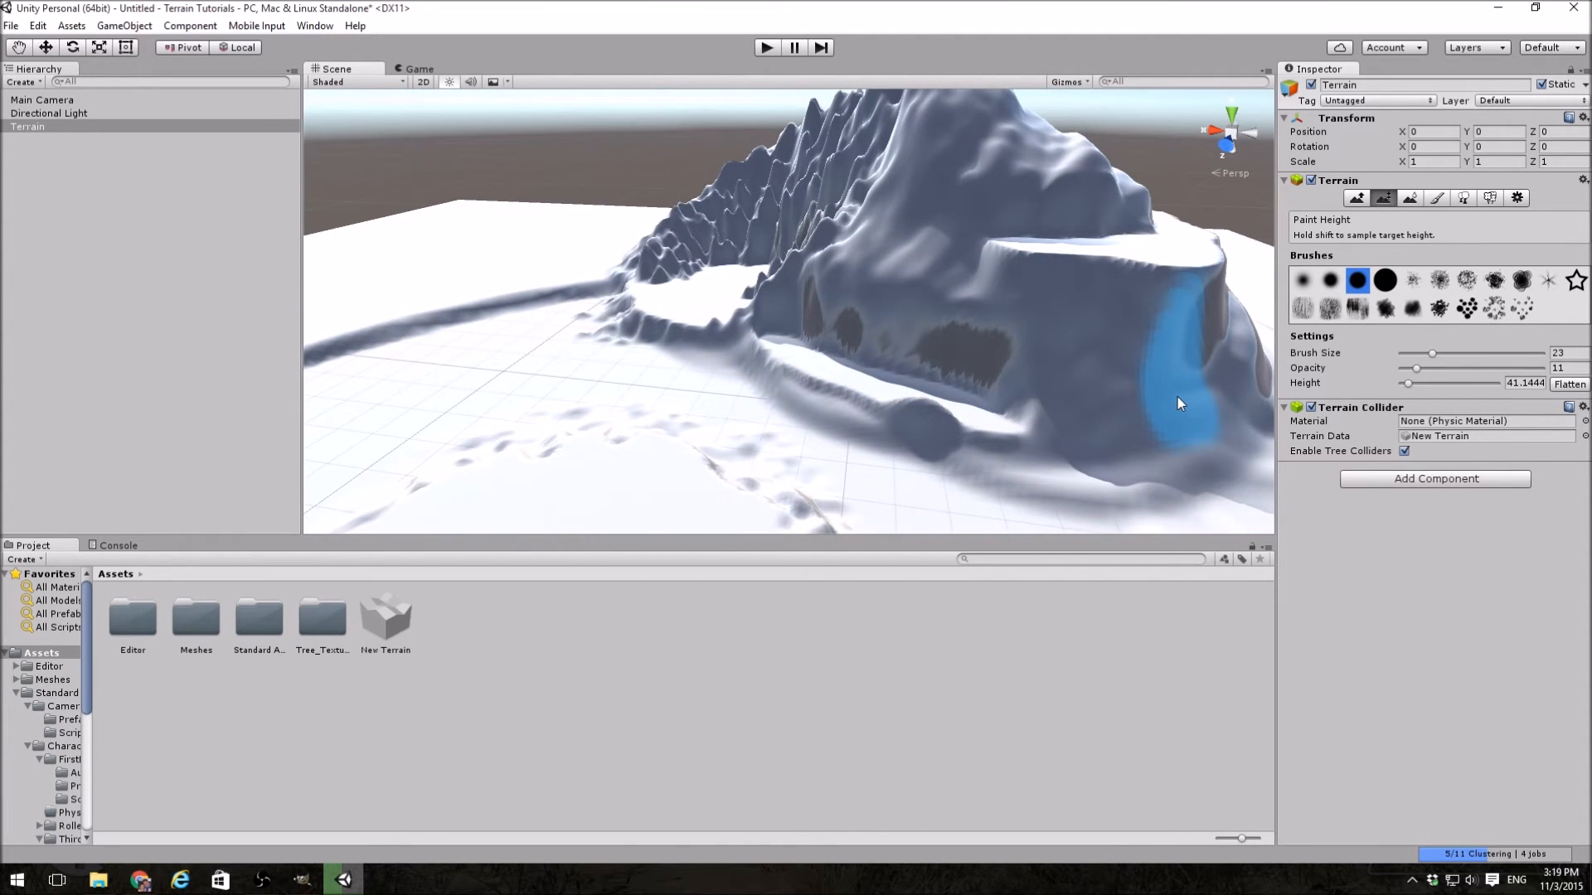
# Step: Smooth the mountain, its ledges and its jagged hollow using Smooth Height at brush size 100 and opacity 10
pyautogui.click(1417, 199)
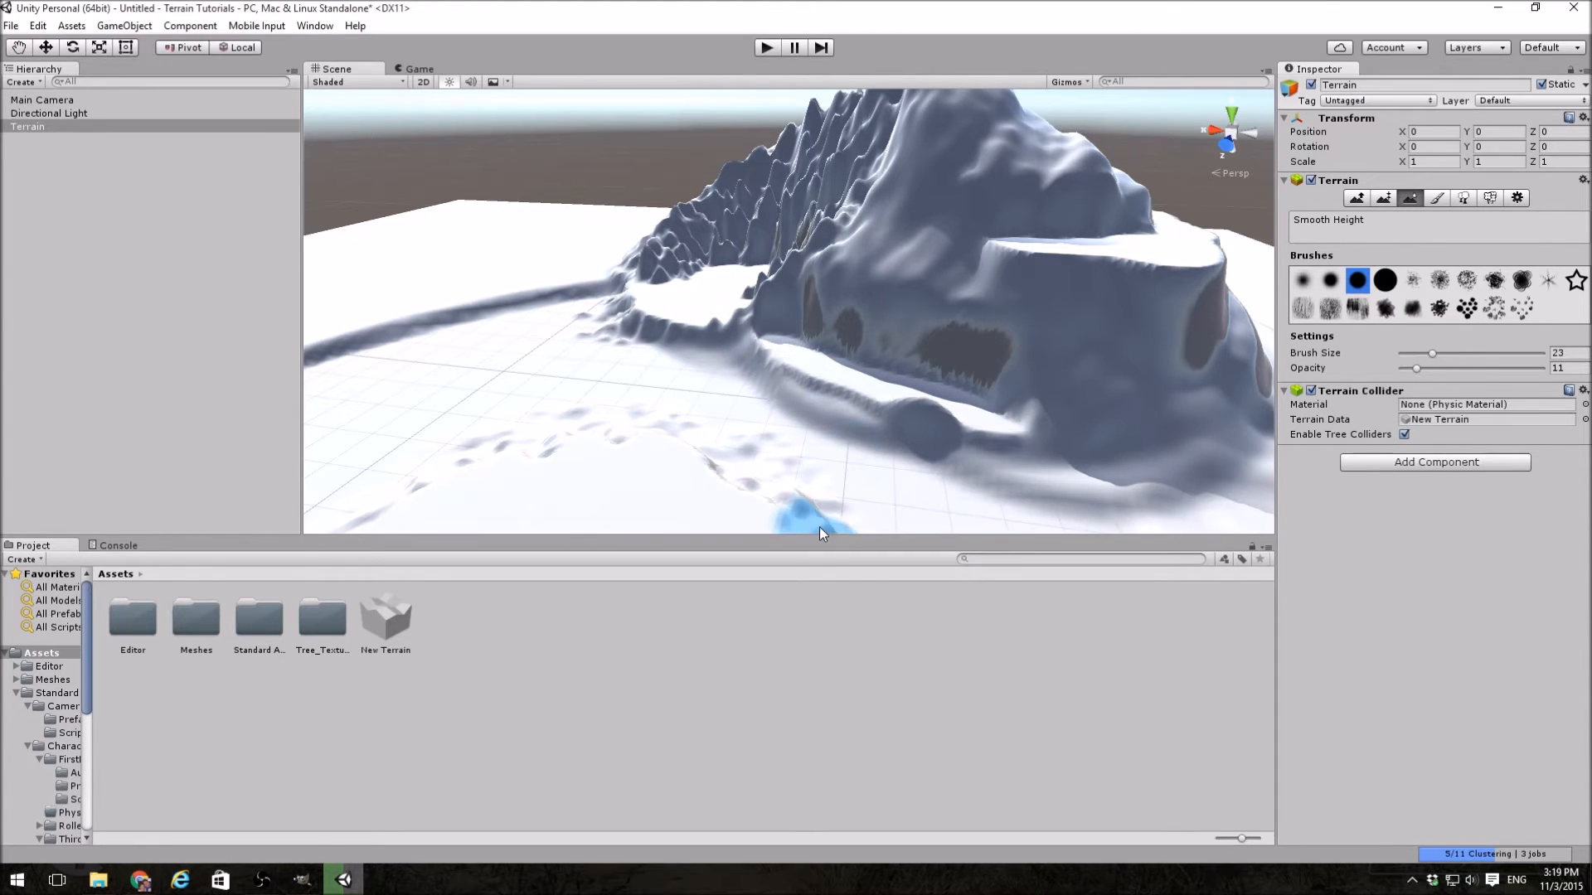
pyautogui.moveTo(1434, 355); pyautogui.dragTo(1540, 356)
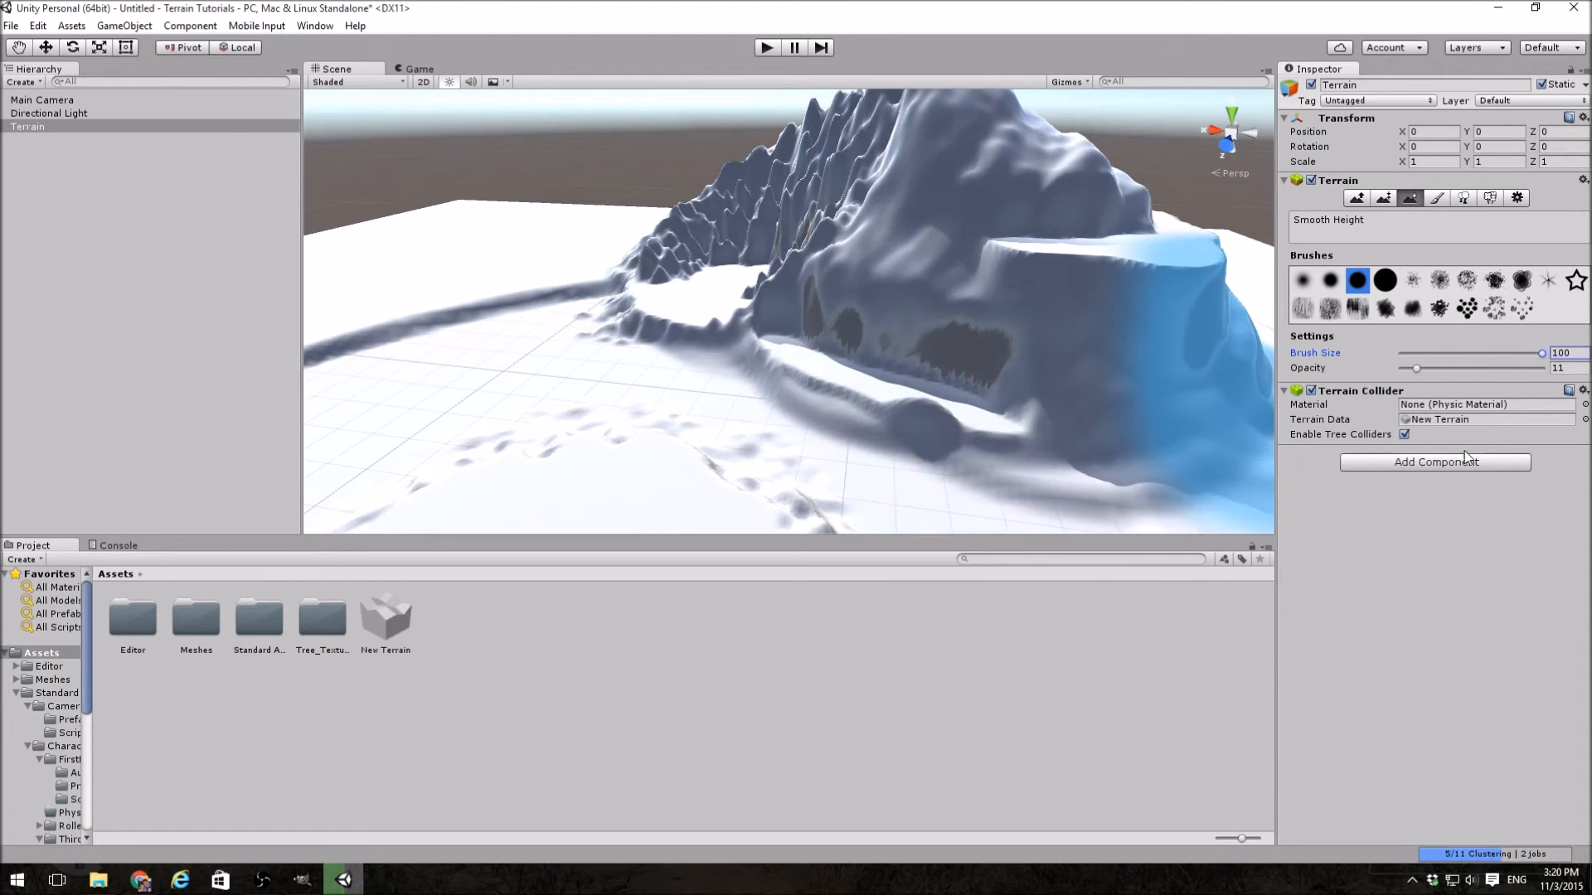
pyautogui.click(1416, 369)
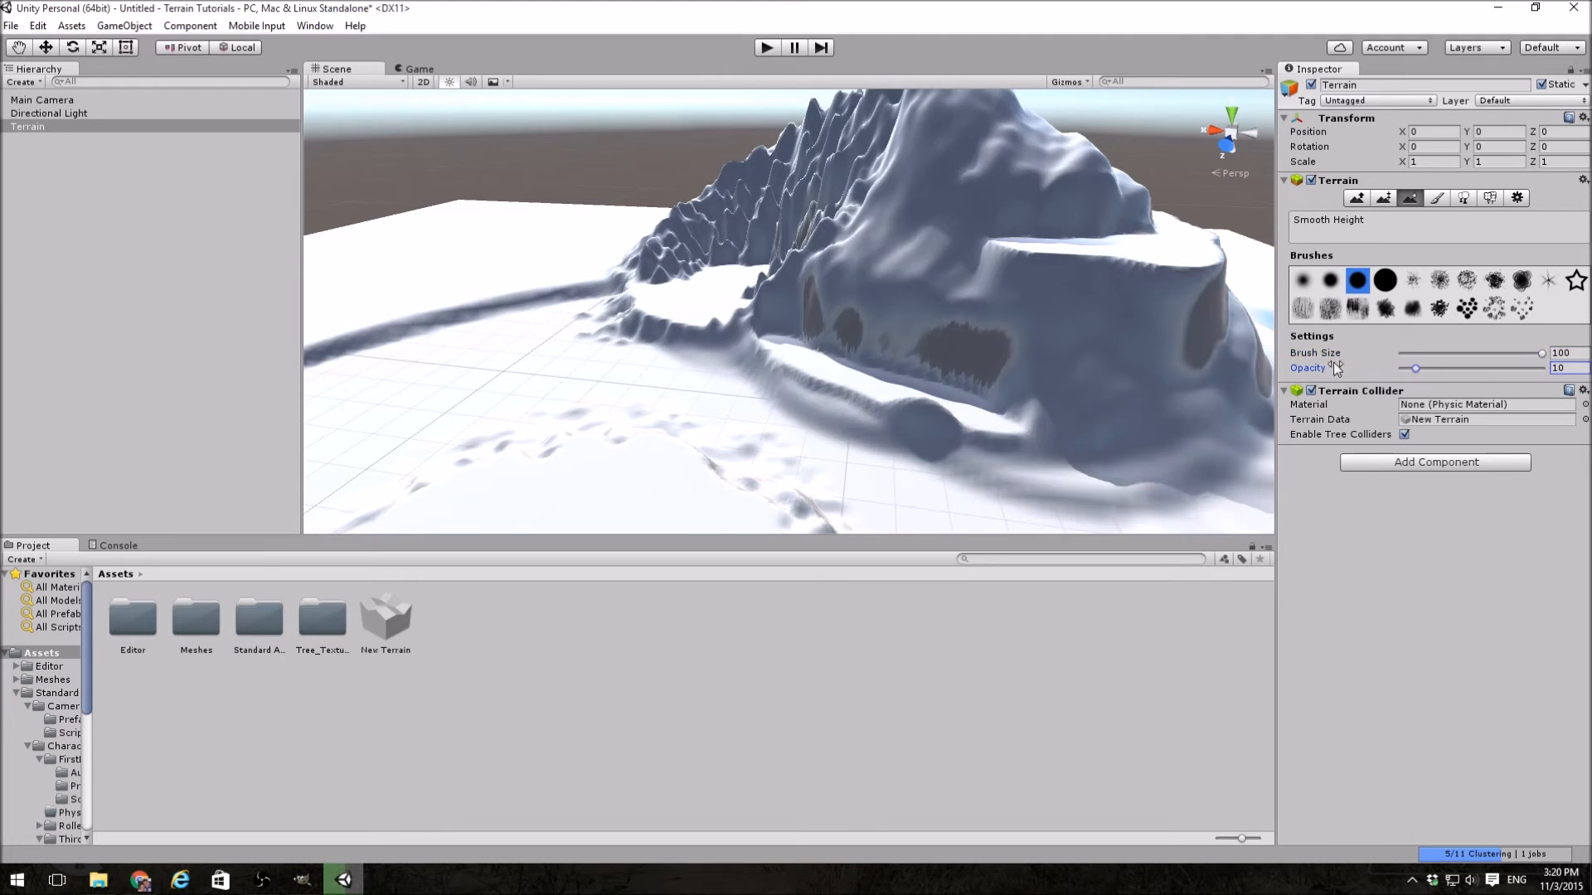
pyautogui.moveTo(791, 203)
pyautogui.mouseDown()
pyautogui.moveTo(797, 193)
pyautogui.moveTo(677, 246)
pyautogui.moveTo(771, 360)
pyautogui.moveTo(869, 400)
pyautogui.moveTo(1076, 375)
pyautogui.mouseUp()
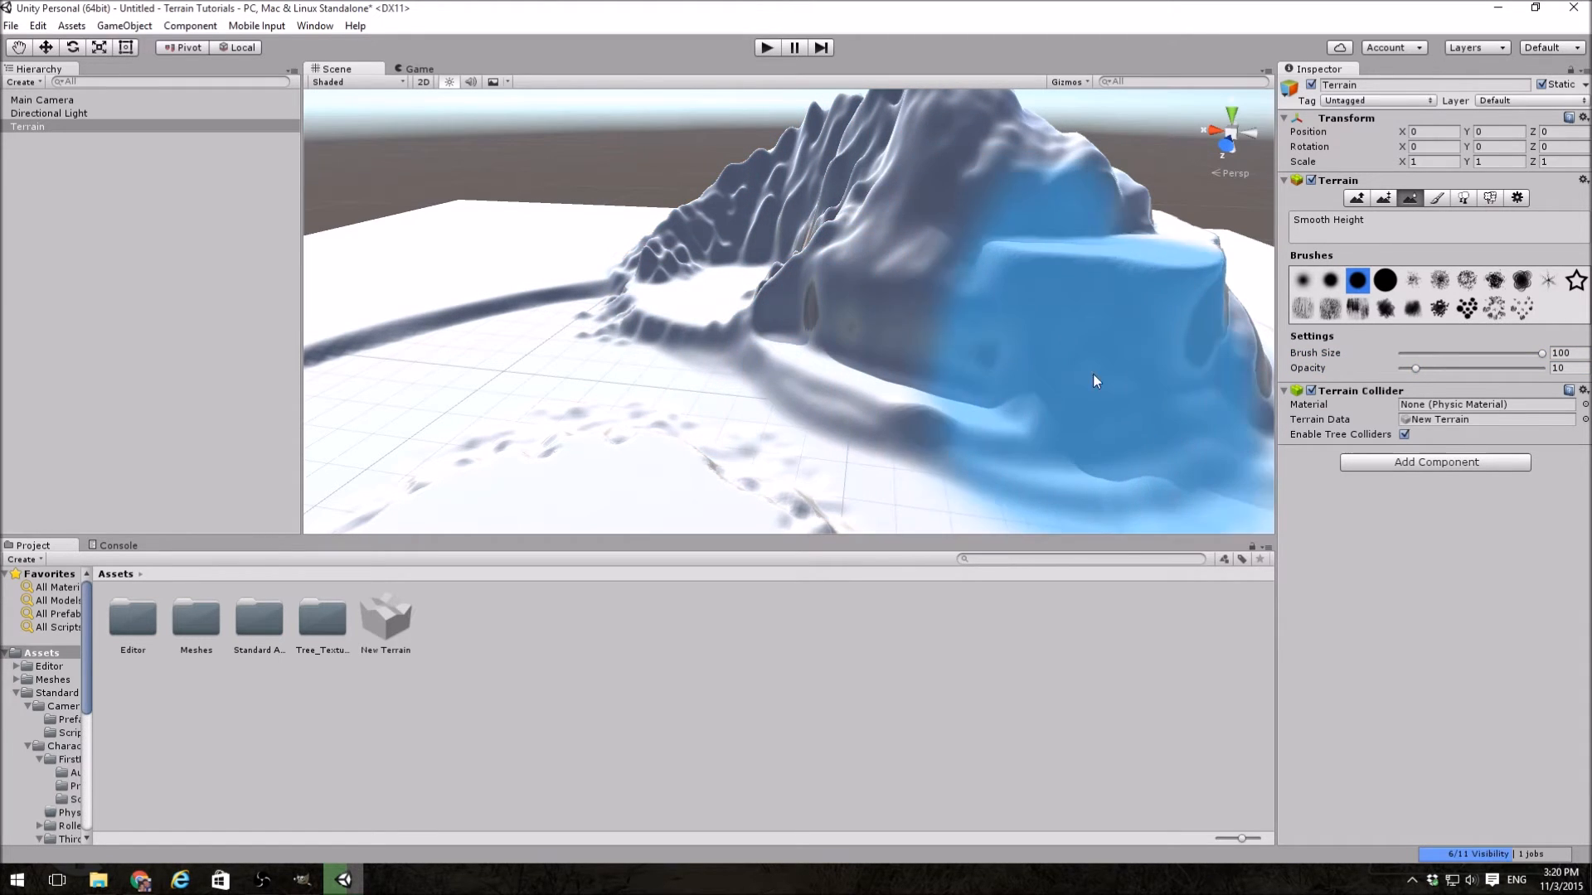
pyautogui.moveTo(937, 460)
pyautogui.keyDown('alt'); pyautogui.mouseDown()
pyautogui.moveTo(664, 460)
pyautogui.moveTo(1009, 455)
pyautogui.moveTo(1056, 533)
pyautogui.moveTo(1039, 438)
pyautogui.mouseUp(); pyautogui.keyUp('alt')
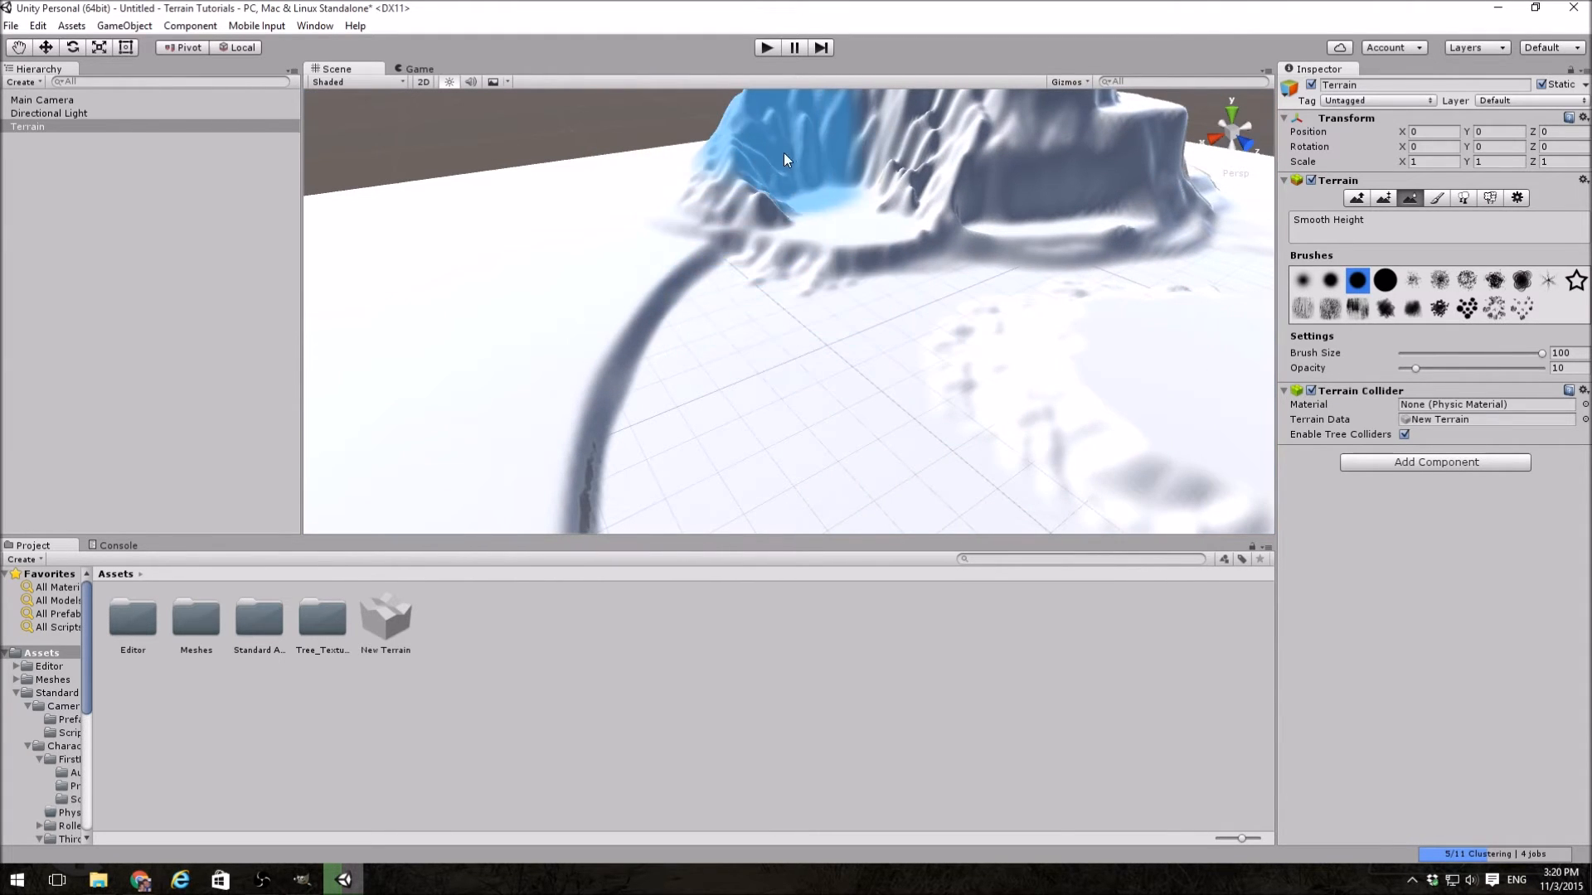
pyautogui.keyDown('alt'); pyautogui.moveTo(898, 193); pyautogui.dragTo(992, 252); pyautogui.keyUp('alt')
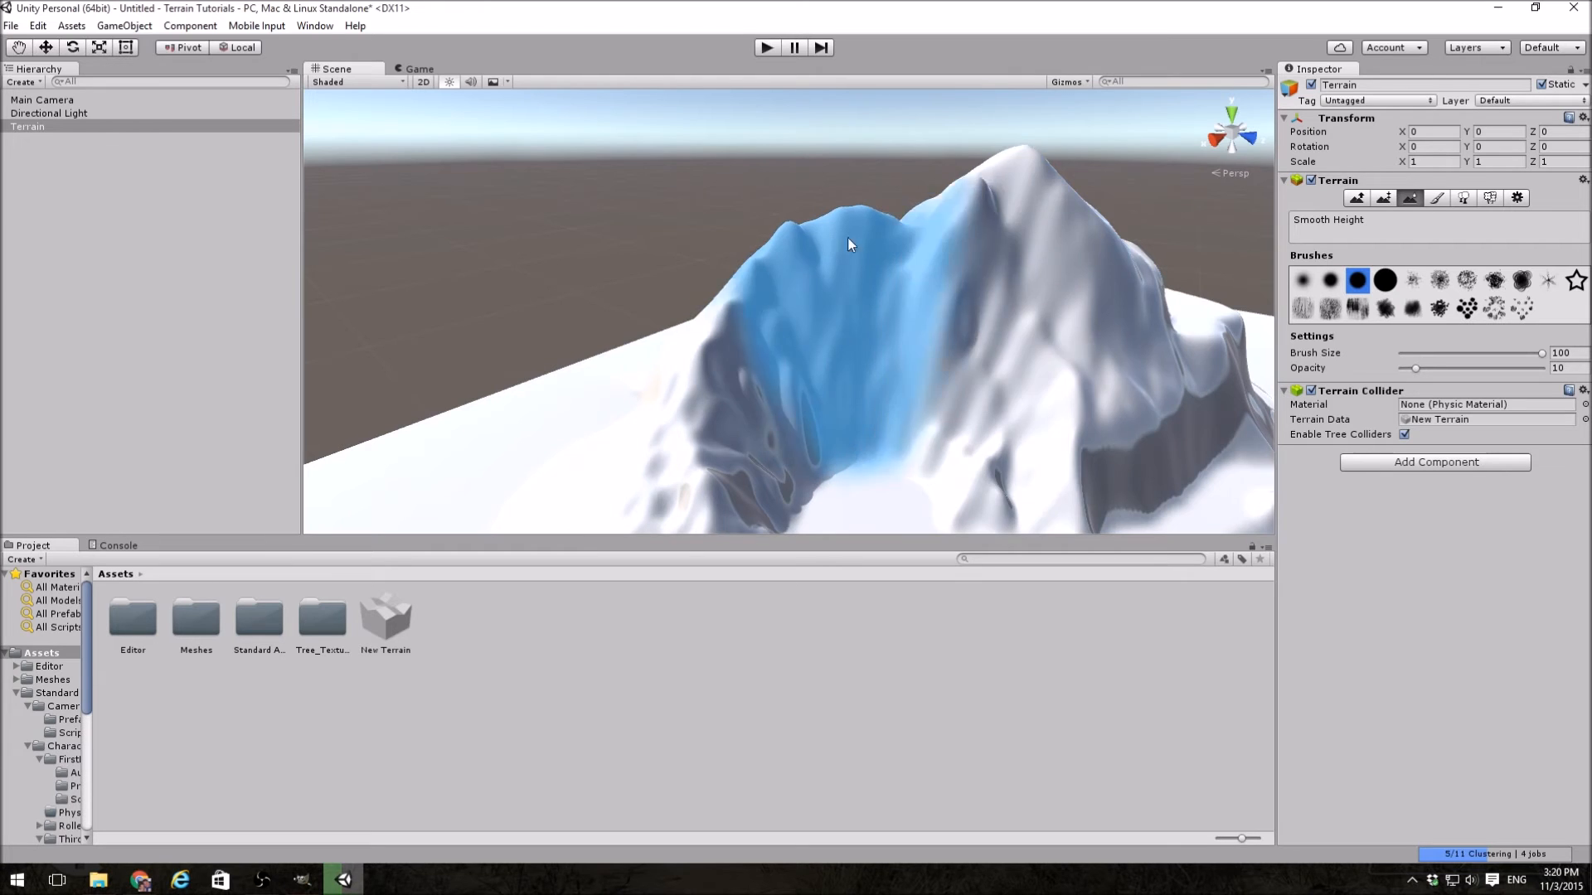
pyautogui.moveTo(1019, 345)
pyautogui.keyDown('alt'); pyautogui.mouseDown()
pyautogui.moveTo(1012, 370)
pyautogui.moveTo(842, 390)
pyautogui.mouseUp(); pyautogui.keyUp('alt')
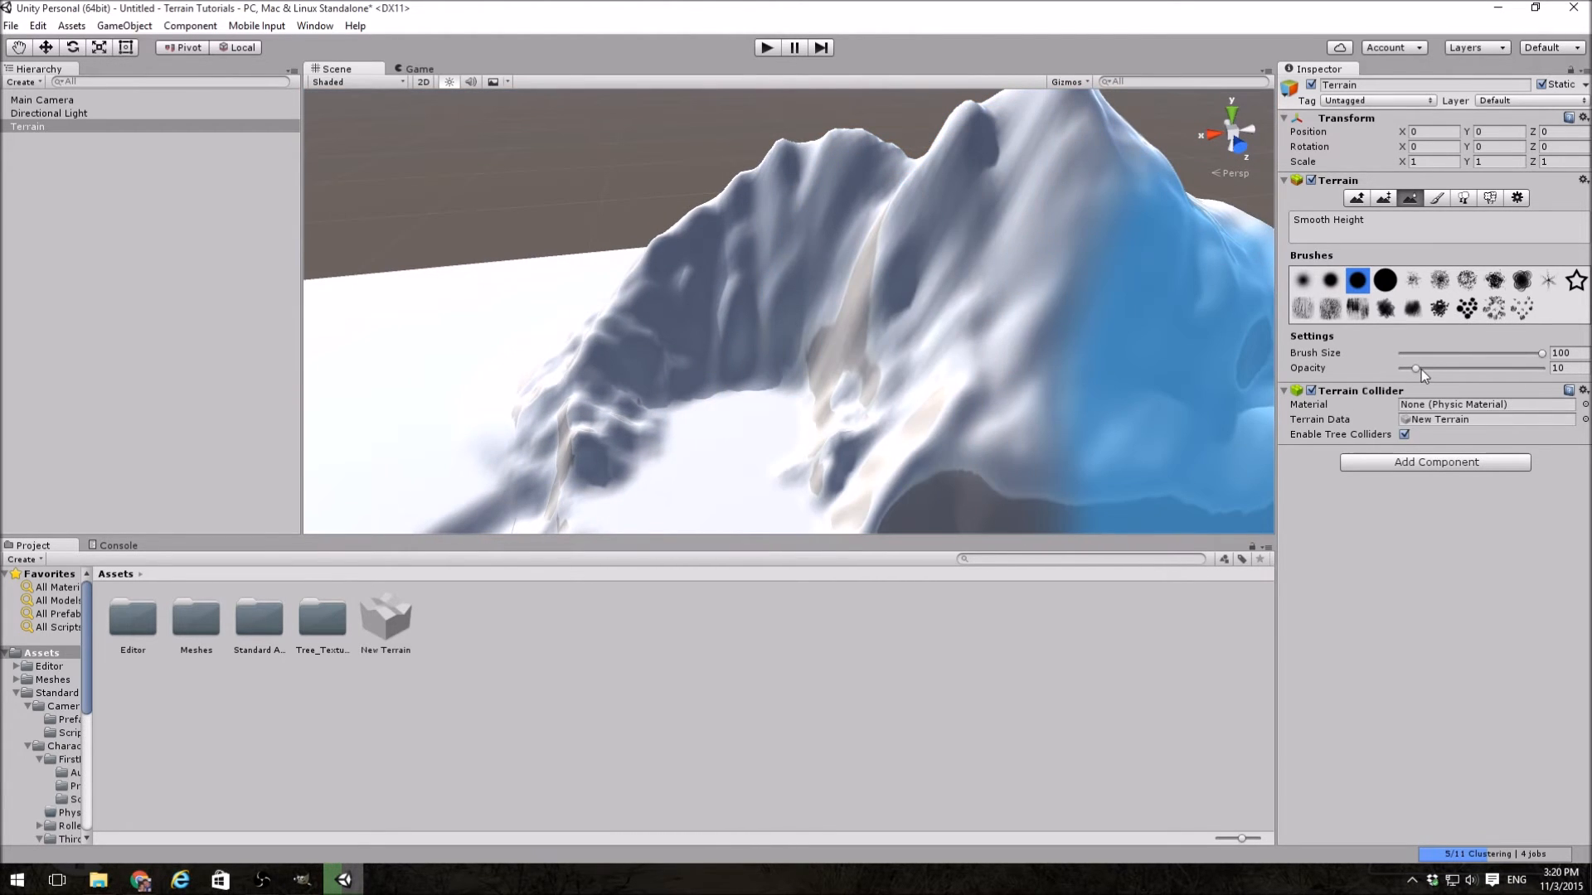
# Step: Raise the smoothing opacity to 100 and smooth the mountain, the basin plateau and the basin's edge further
pyautogui.moveTo(1416, 368); pyautogui.dragTo(1529, 368)
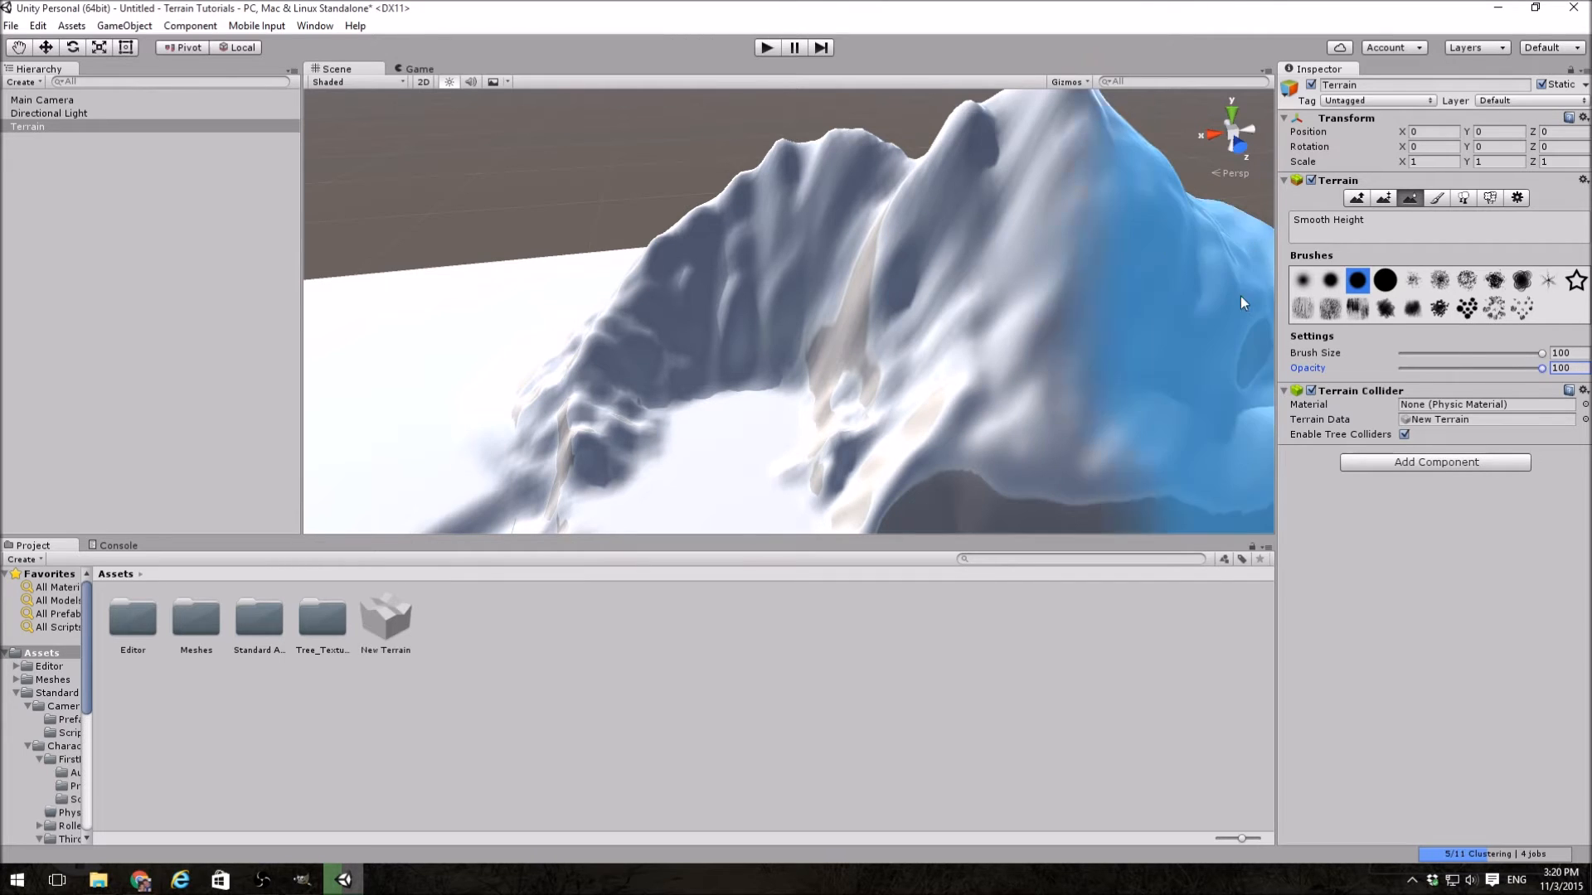
pyautogui.moveTo(928, 155)
pyautogui.mouseDown()
pyautogui.moveTo(814, 167)
pyautogui.moveTo(760, 199)
pyautogui.moveTo(645, 300)
pyautogui.moveTo(590, 384)
pyautogui.moveTo(724, 490)
pyautogui.moveTo(942, 473)
pyautogui.moveTo(916, 262)
pyautogui.moveTo(1063, 332)
pyautogui.moveTo(1240, 365)
pyautogui.moveTo(998, 335)
pyautogui.moveTo(961, 369)
pyautogui.moveTo(1006, 447)
pyautogui.moveTo(1360, 489)
pyautogui.moveTo(1335, 466)
pyautogui.mouseUp()
pyautogui.moveTo(1194, 432)
pyautogui.mouseDown()
pyautogui.moveTo(1029, 371)
pyautogui.moveTo(847, 410)
pyautogui.moveTo(920, 313)
pyautogui.moveTo(1177, 456)
pyautogui.moveTo(1226, 444)
pyautogui.moveTo(1215, 437)
pyautogui.moveTo(1197, 501)
pyautogui.moveTo(924, 579)
pyautogui.moveTo(708, 464)
pyautogui.mouseUp()
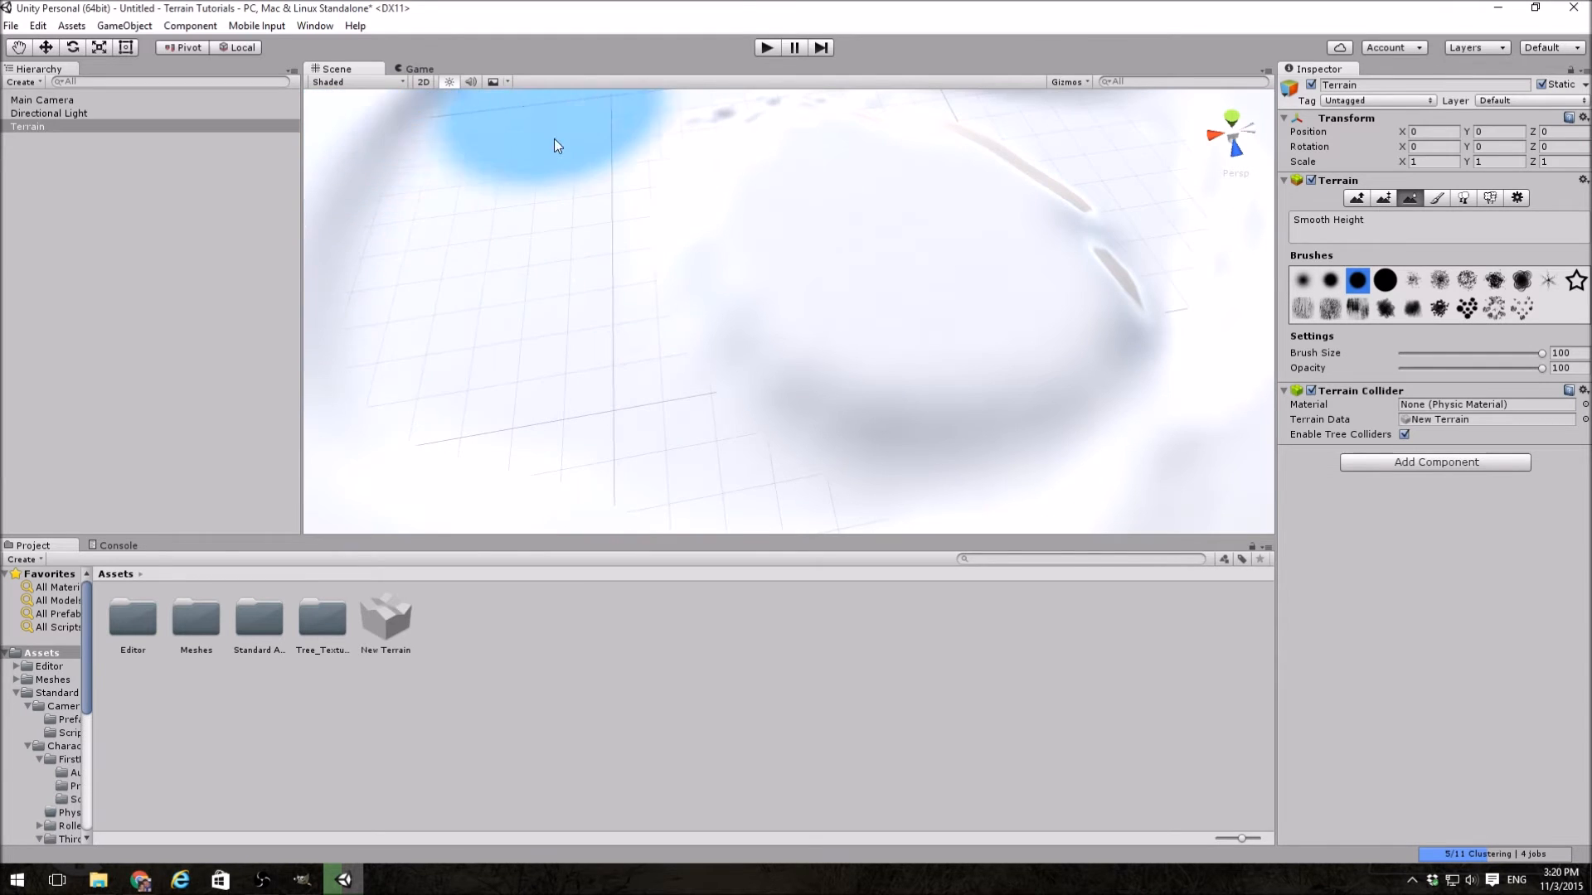
pyautogui.keyDown('alt'); pyautogui.moveTo(550, 117); pyautogui.dragTo(325, 183); pyautogui.keyUp('alt')
pyautogui.press('a')
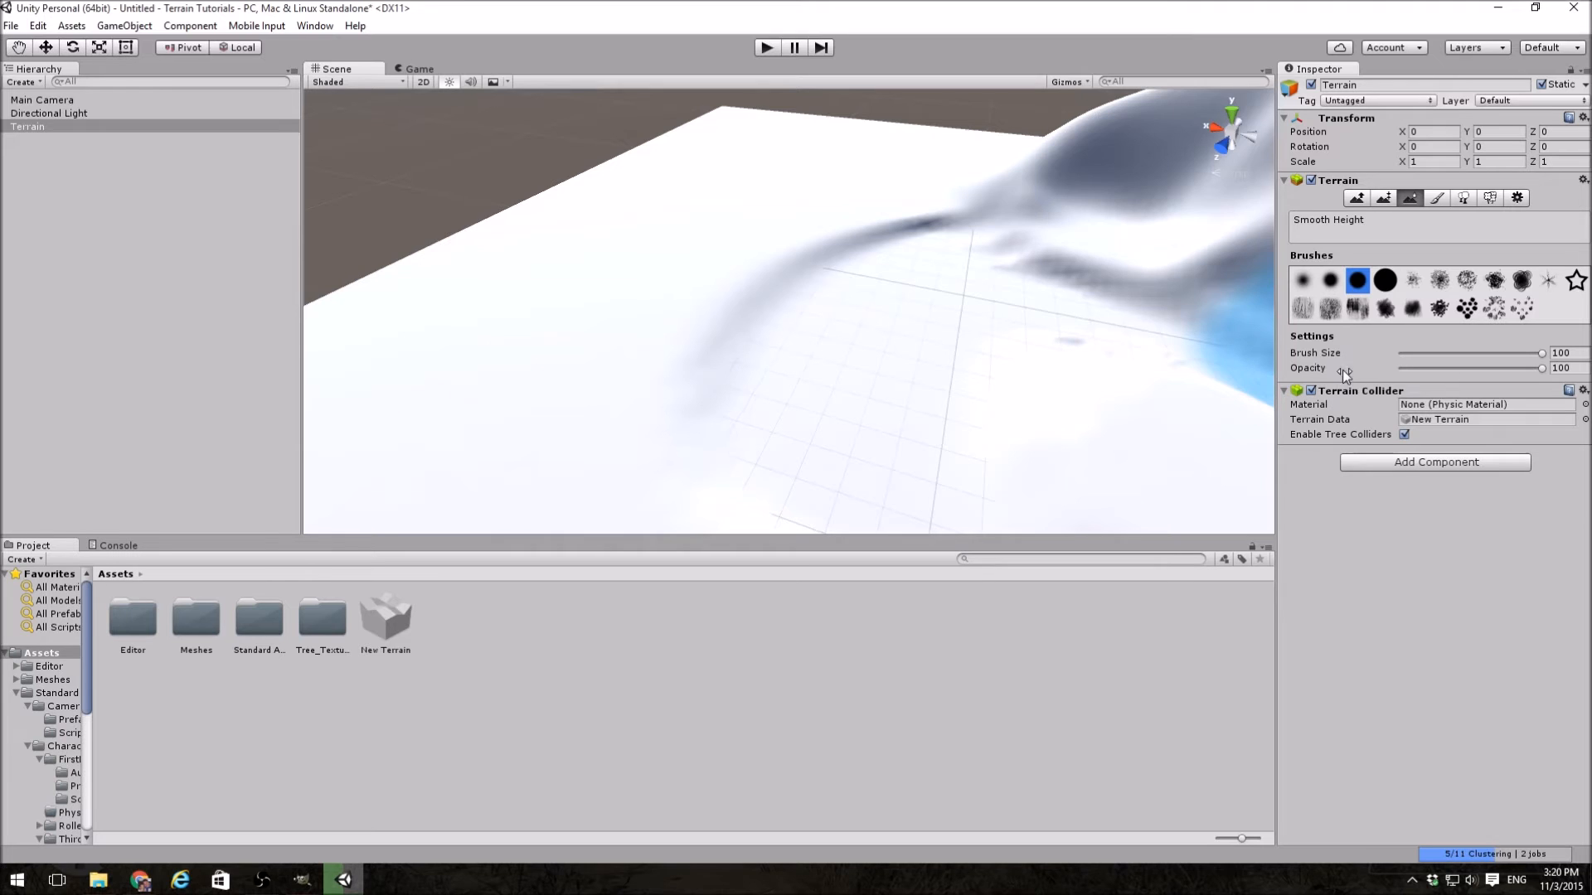
# Step: Switch the terrain to the Paint Texture tool and bring the whole mountain into view
pyautogui.click(1439, 200)
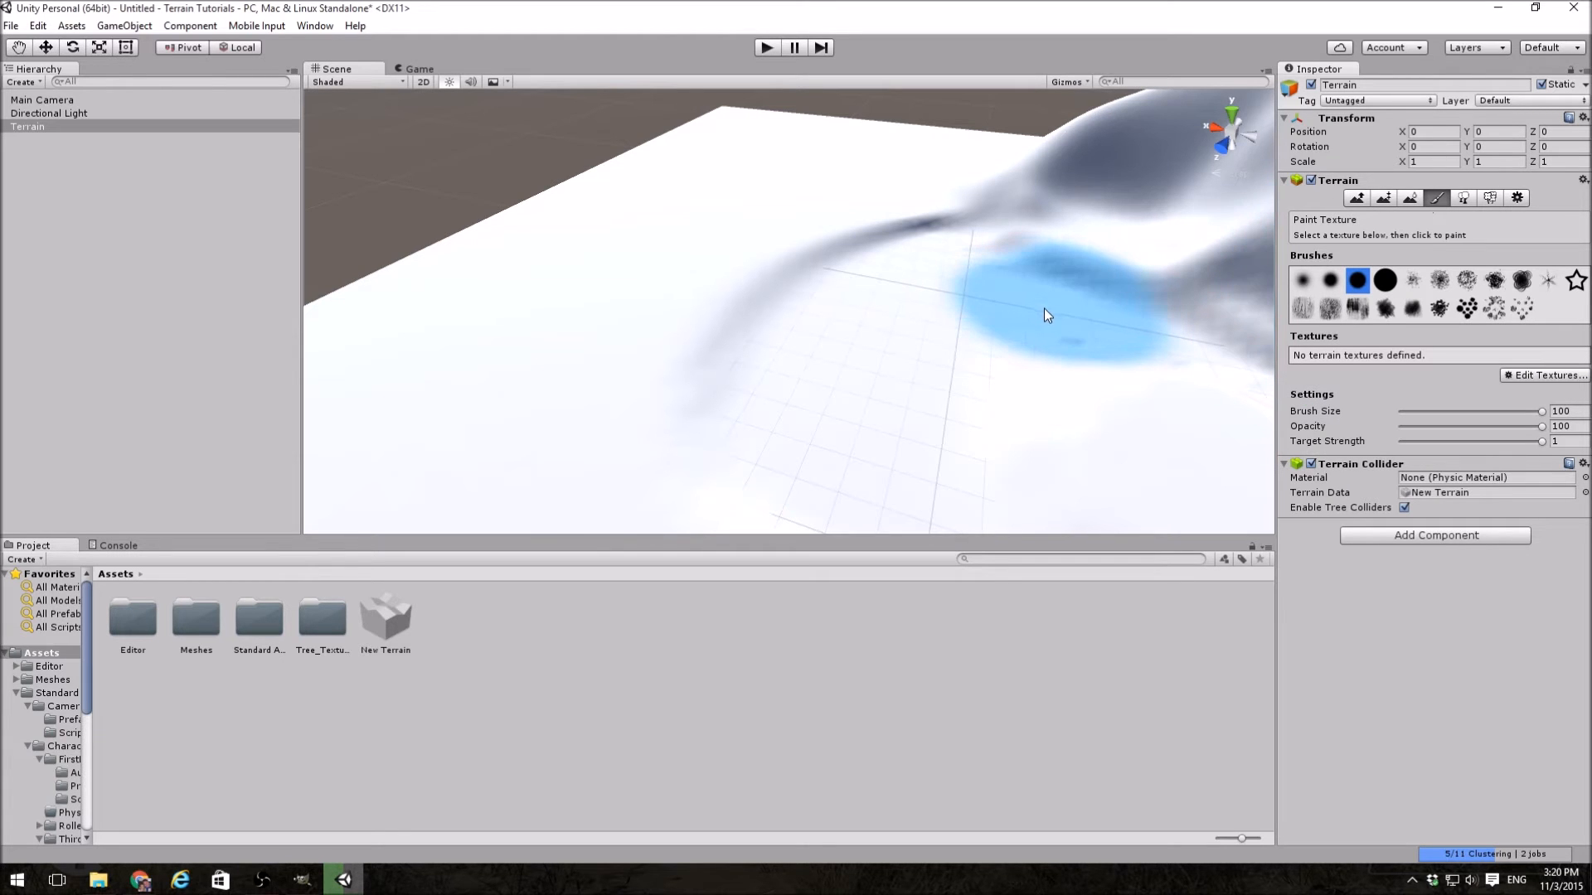
pyautogui.keyDown('alt'); pyautogui.moveTo(1043, 309); pyautogui.dragTo(1100, 322); pyautogui.keyUp('alt')
pyautogui.moveTo(1100, 320)
pyautogui.mouseDown(button='right')
pyautogui.moveTo(1255, 336)
pyautogui.moveTo(1219, 297)
pyautogui.mouseUp(button='right')
pyautogui.press('w')
pyautogui.hotkey('shift', 'e')
pyautogui.click(1437, 199)
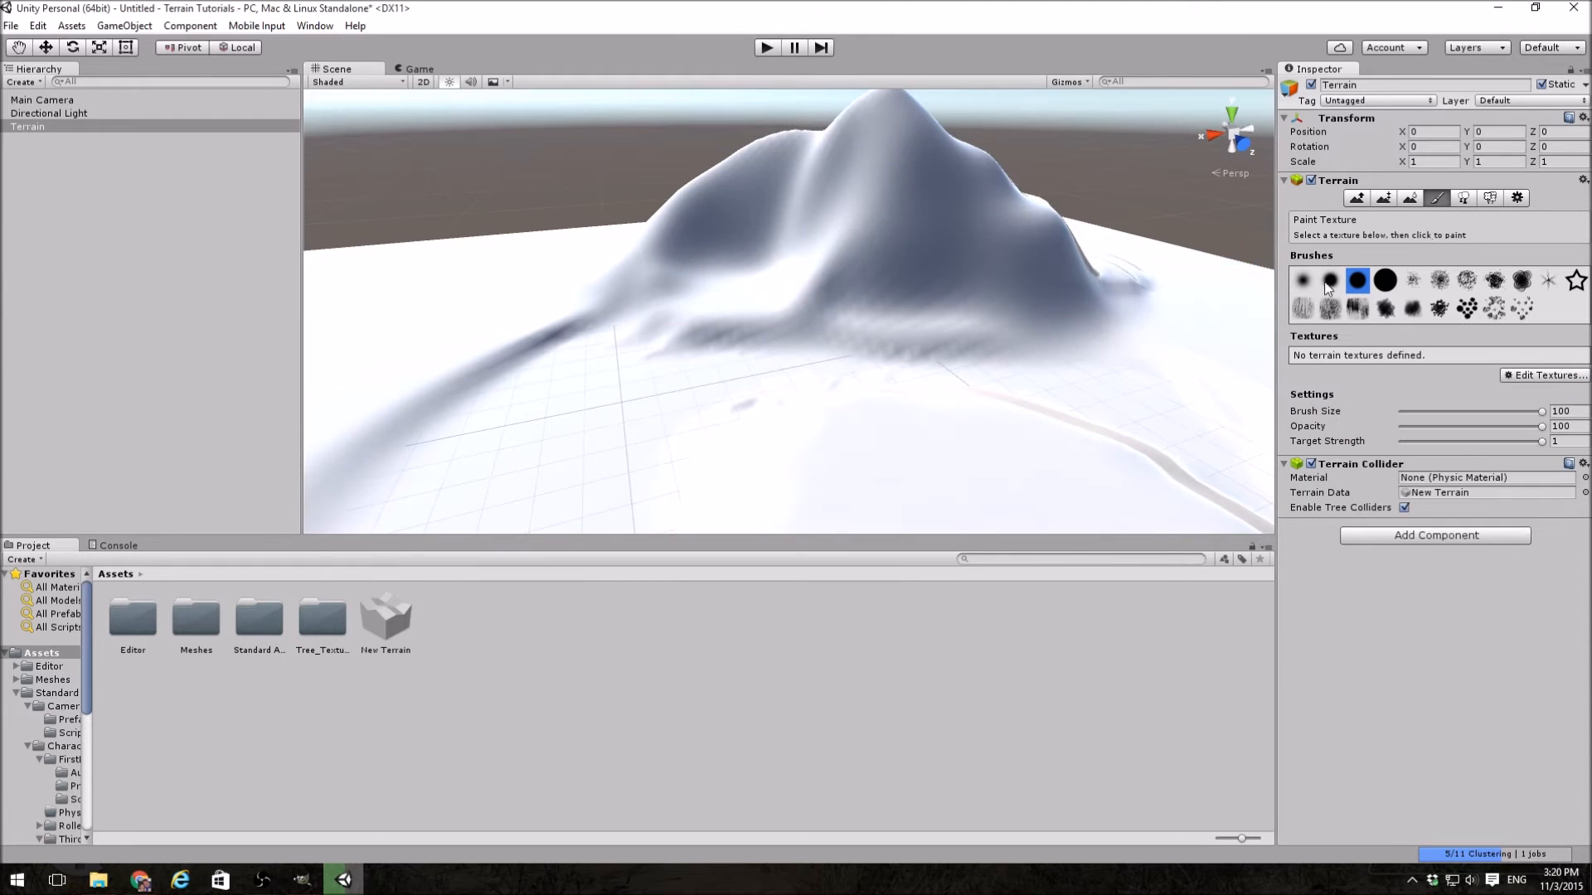
# Step: Add GrassHillAlbedo as the terrain's first texture, keeping the default 15 by 15 tiling size
pyautogui.click(1531, 376)
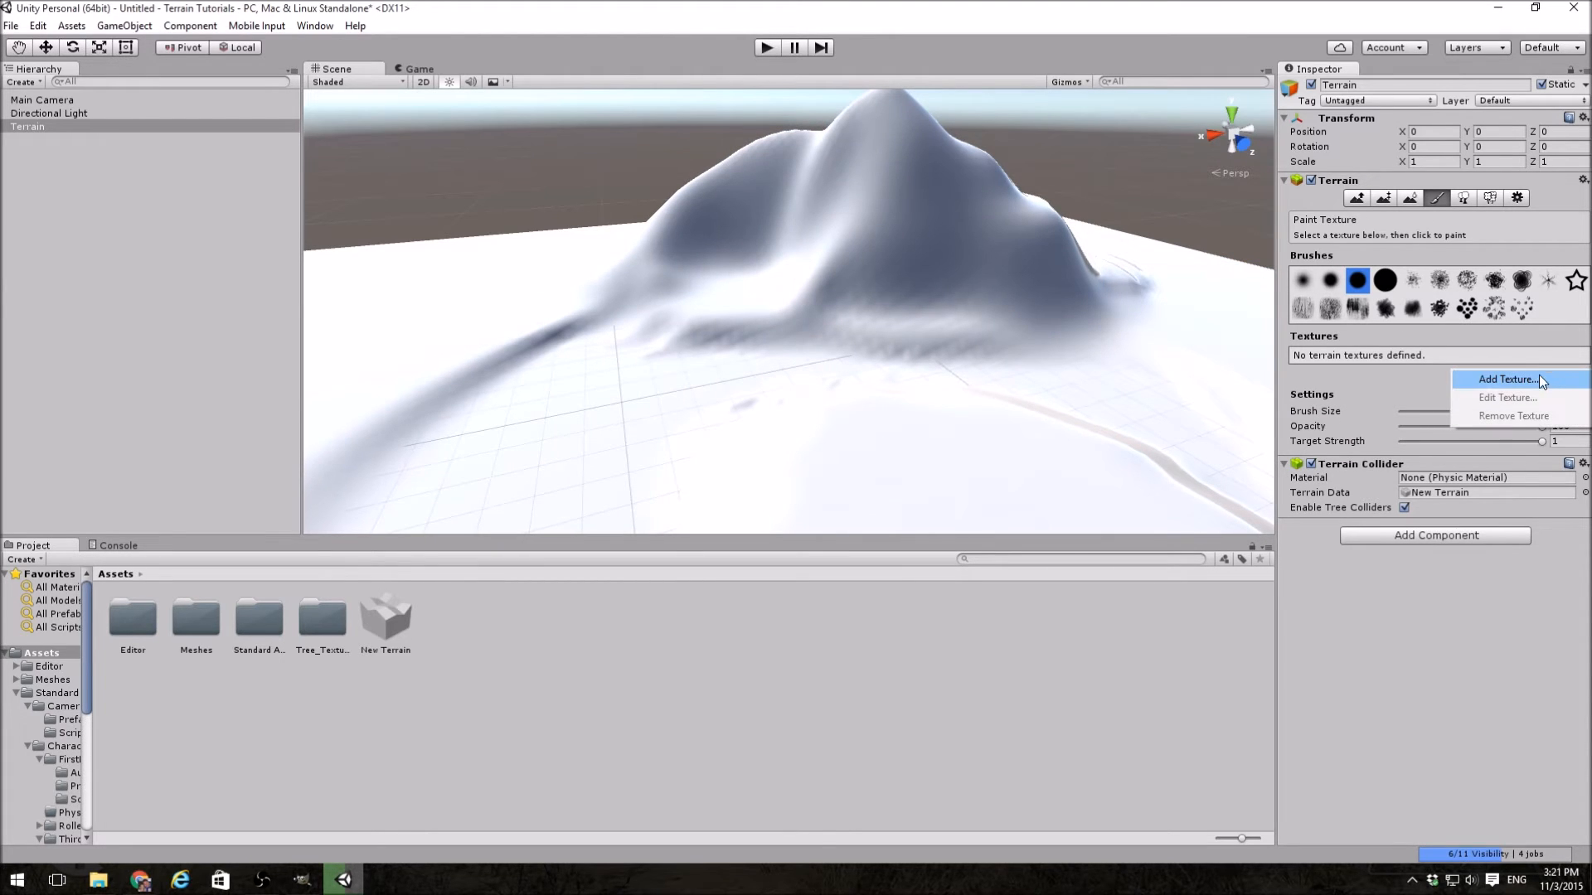
pyautogui.click(1540, 380)
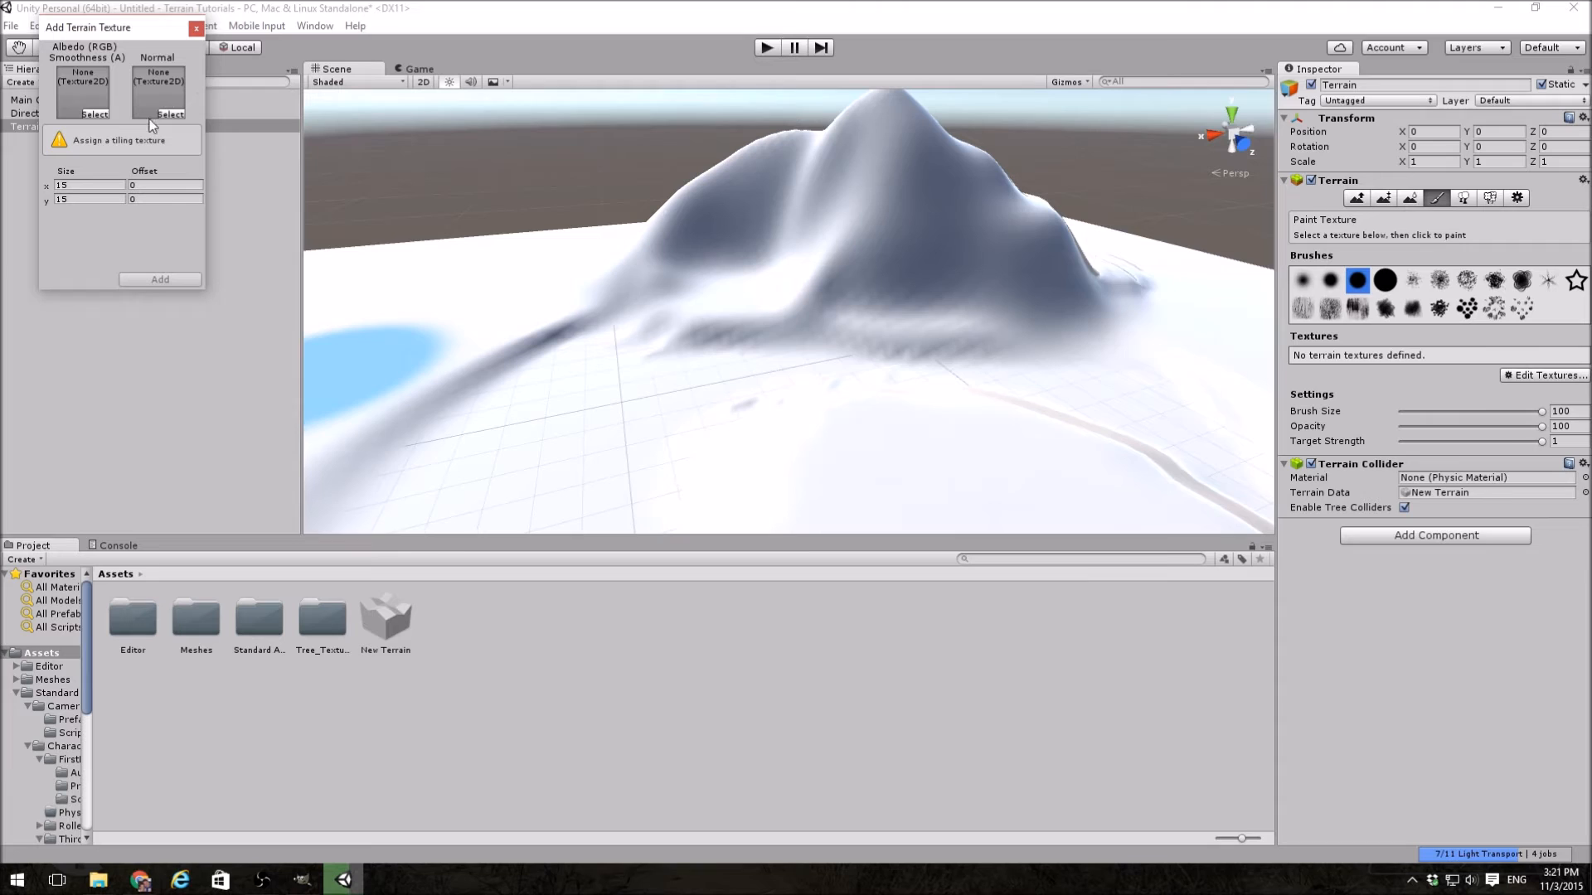
pyautogui.click(95, 114)
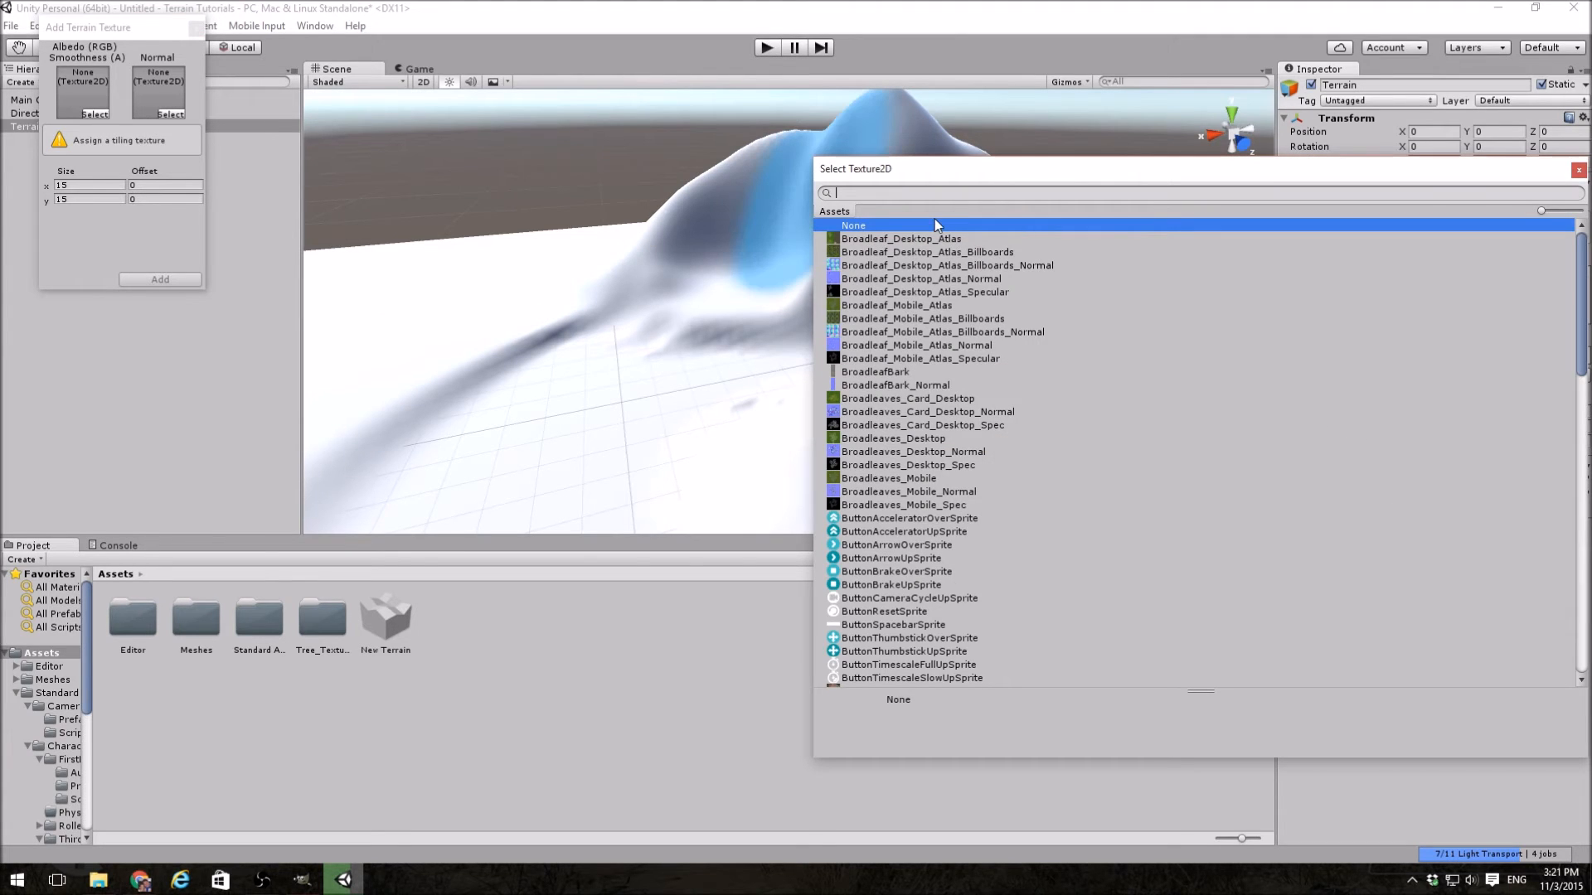
pyautogui.write('grass')
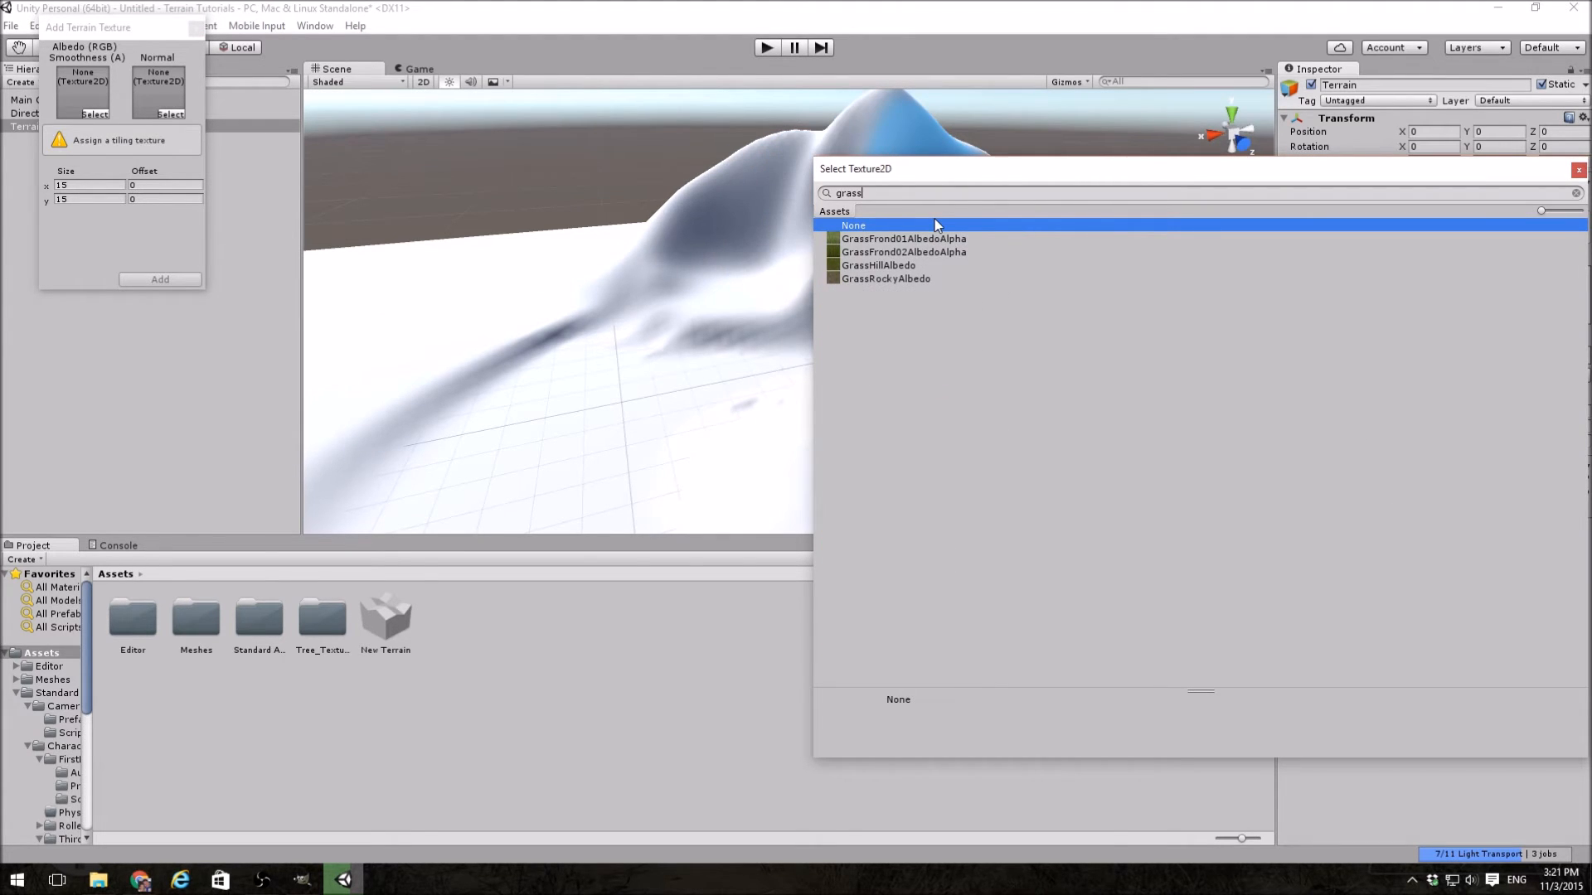
pyautogui.click(887, 264)
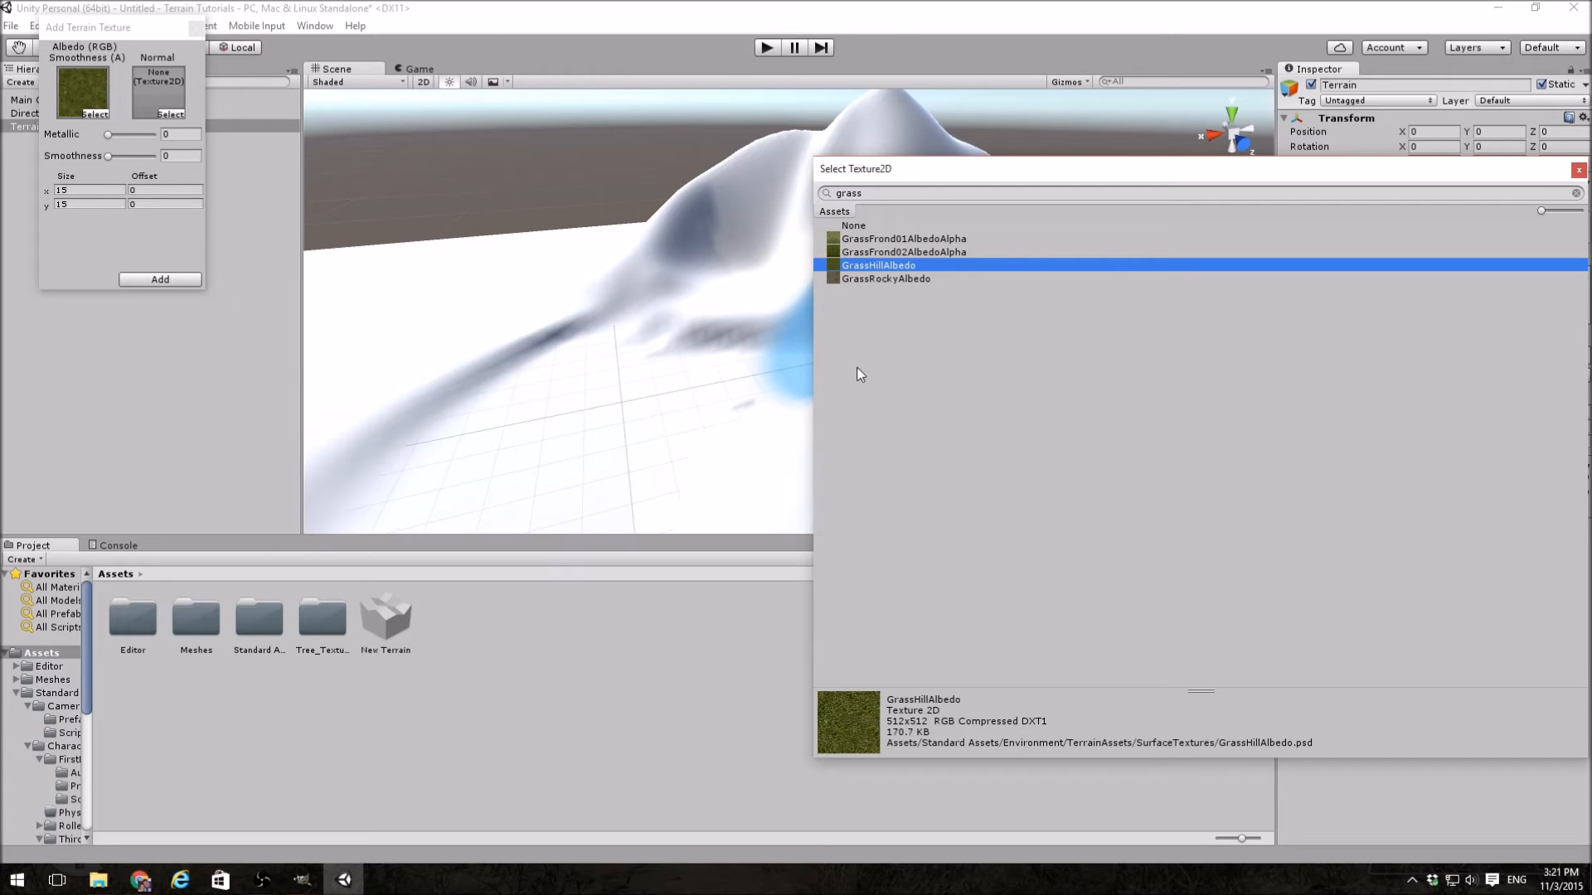
pyautogui.doubleClick(860, 267)
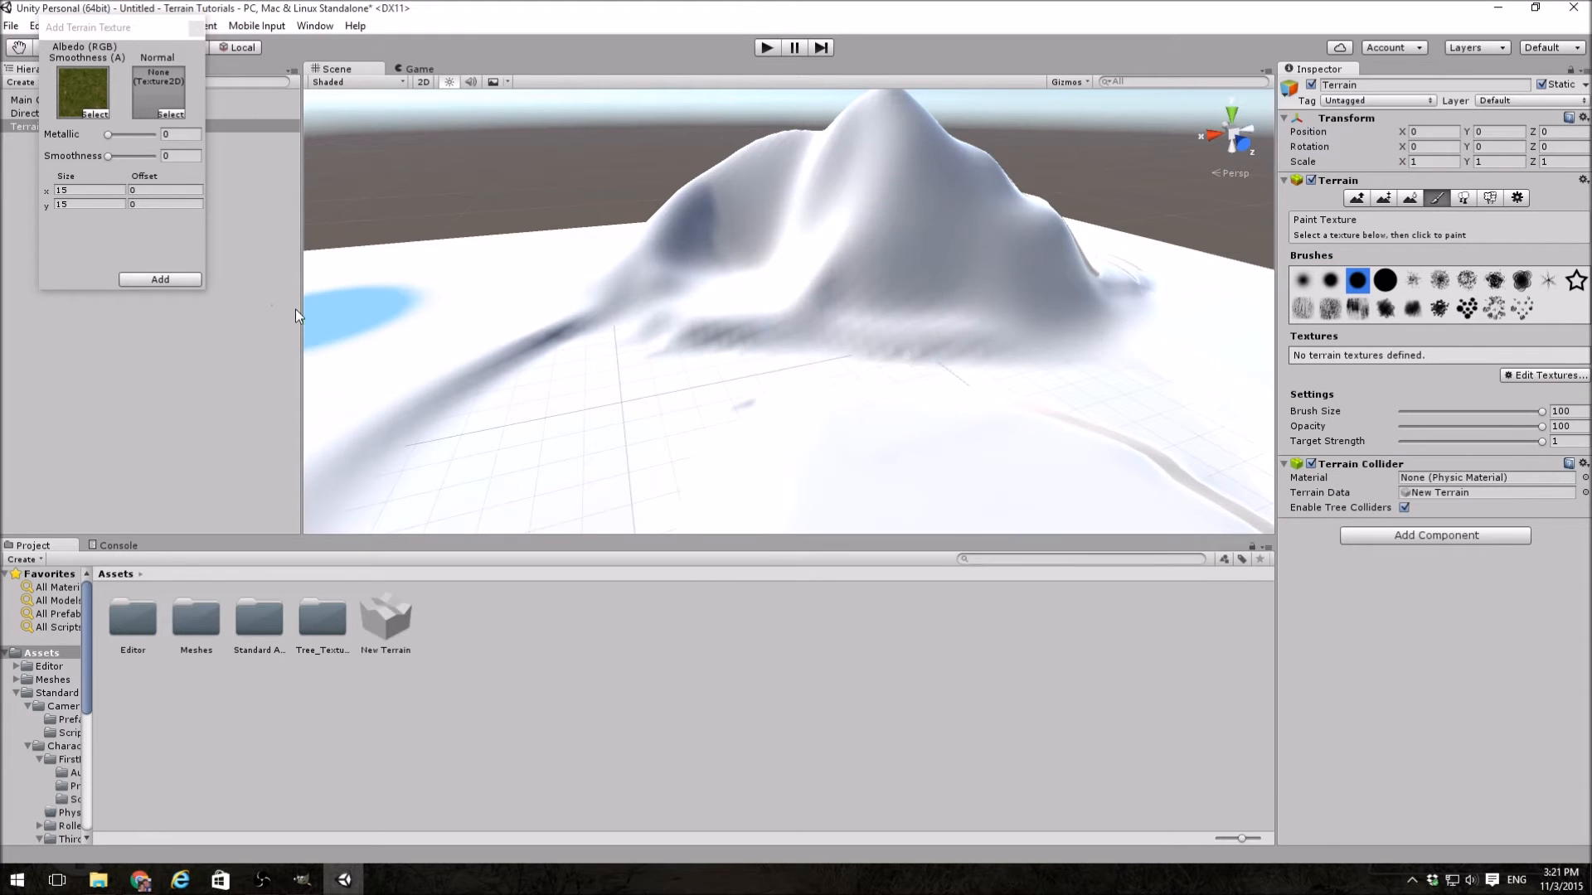
pyautogui.click(182, 280)
# Step: Search the textures for "sand" and add the sand texture as the terrain's second paint texture
pyautogui.moveTo(724, 330); pyautogui.dragTo(543, 356, button='right')
pyautogui.click(1517, 422)
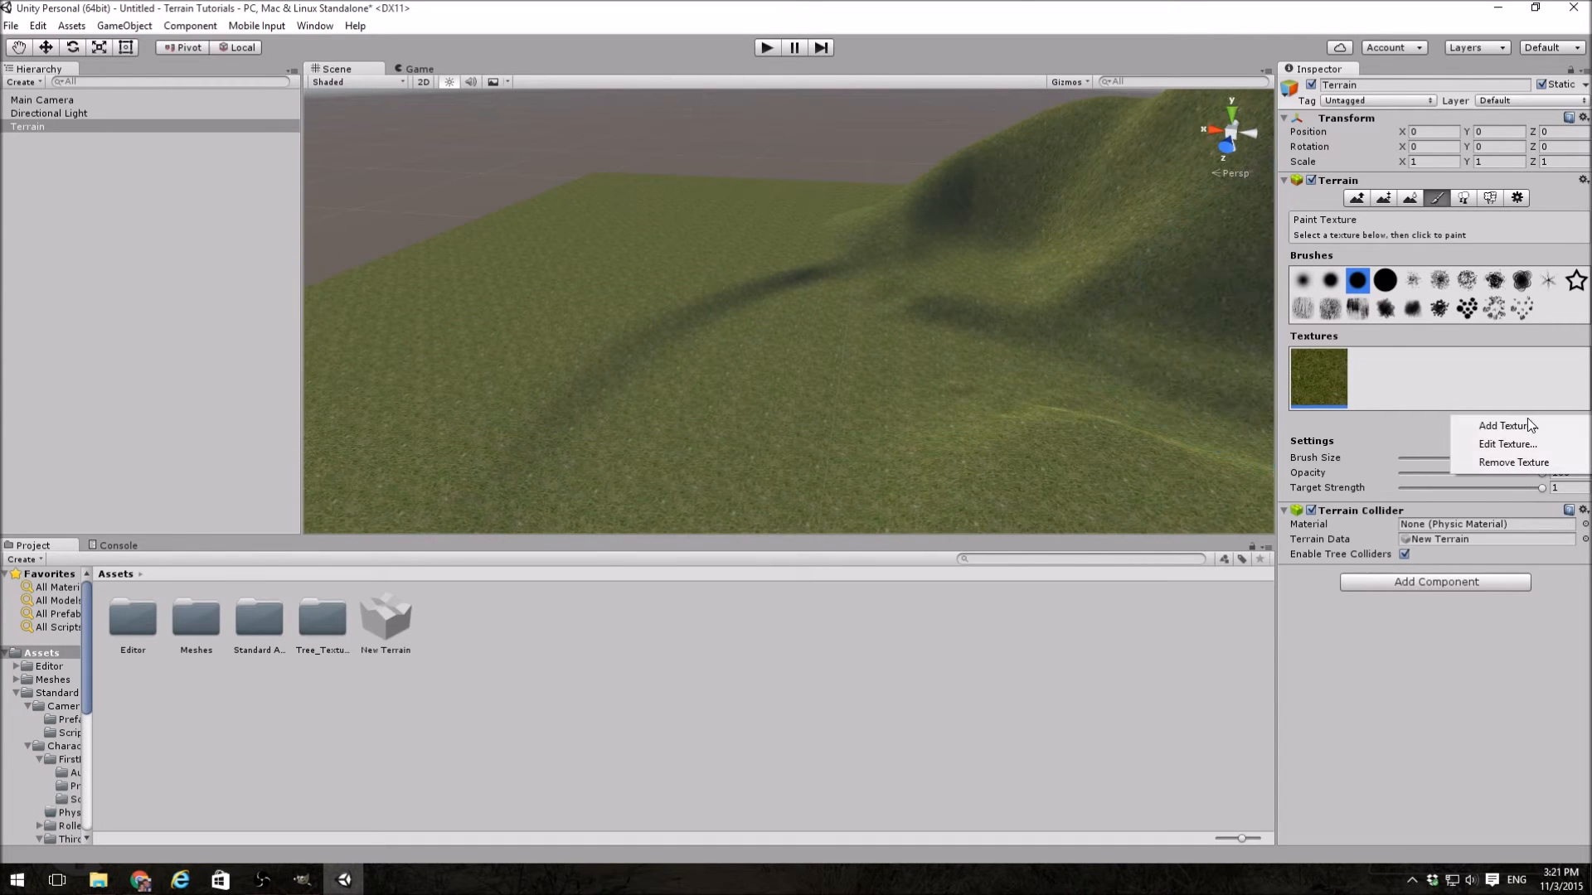
pyautogui.click(1527, 424)
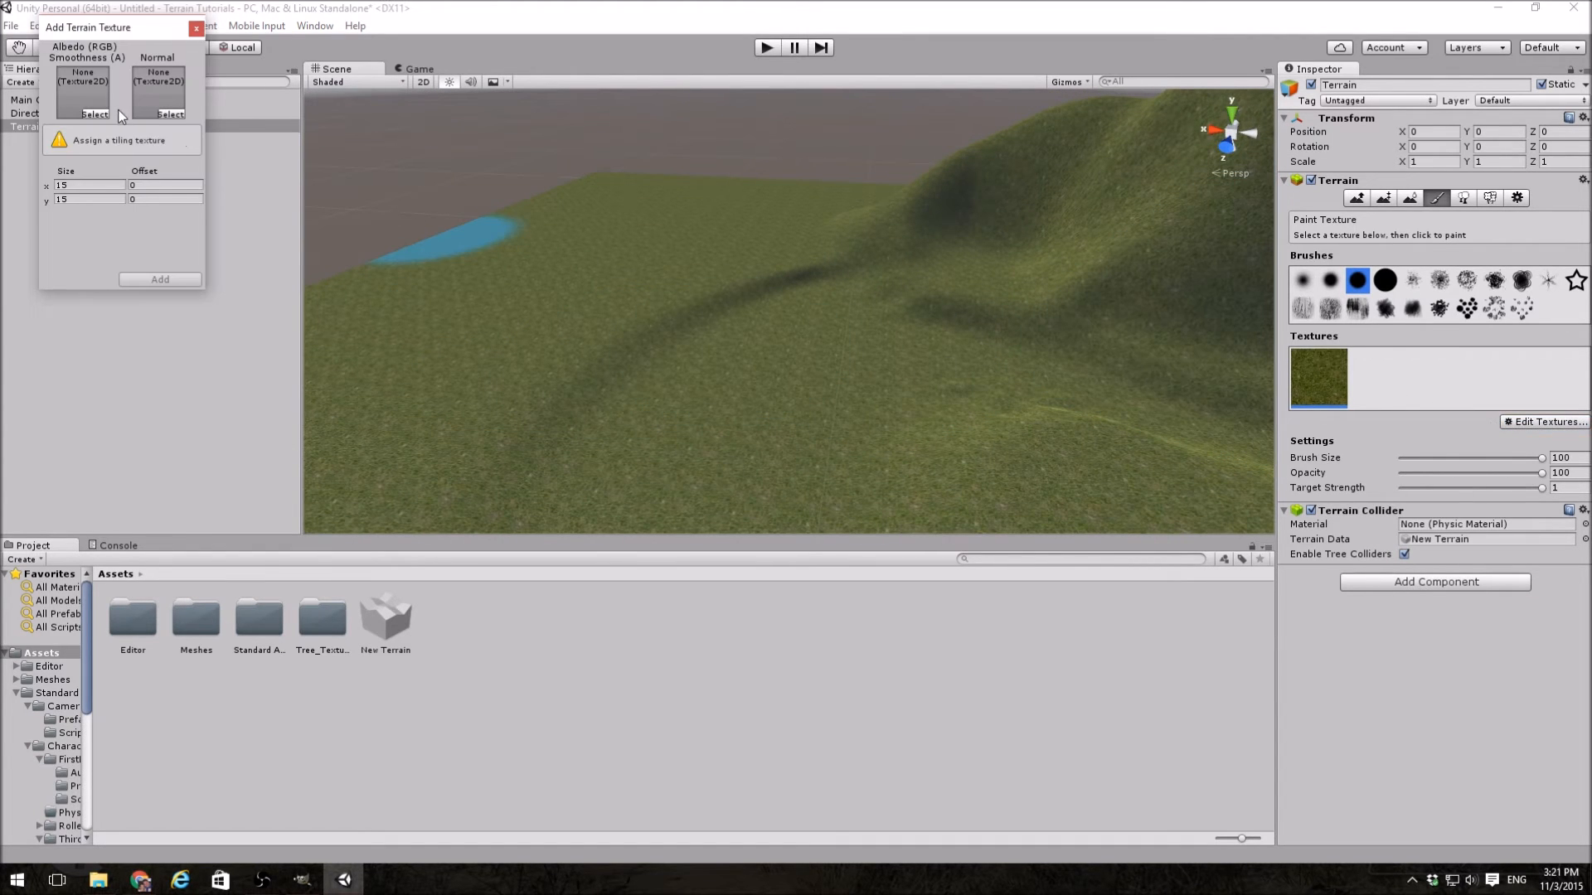
pyautogui.click(96, 113)
pyautogui.write('sand')
pyautogui.click(884, 238)
pyautogui.doubleClick(884, 237)
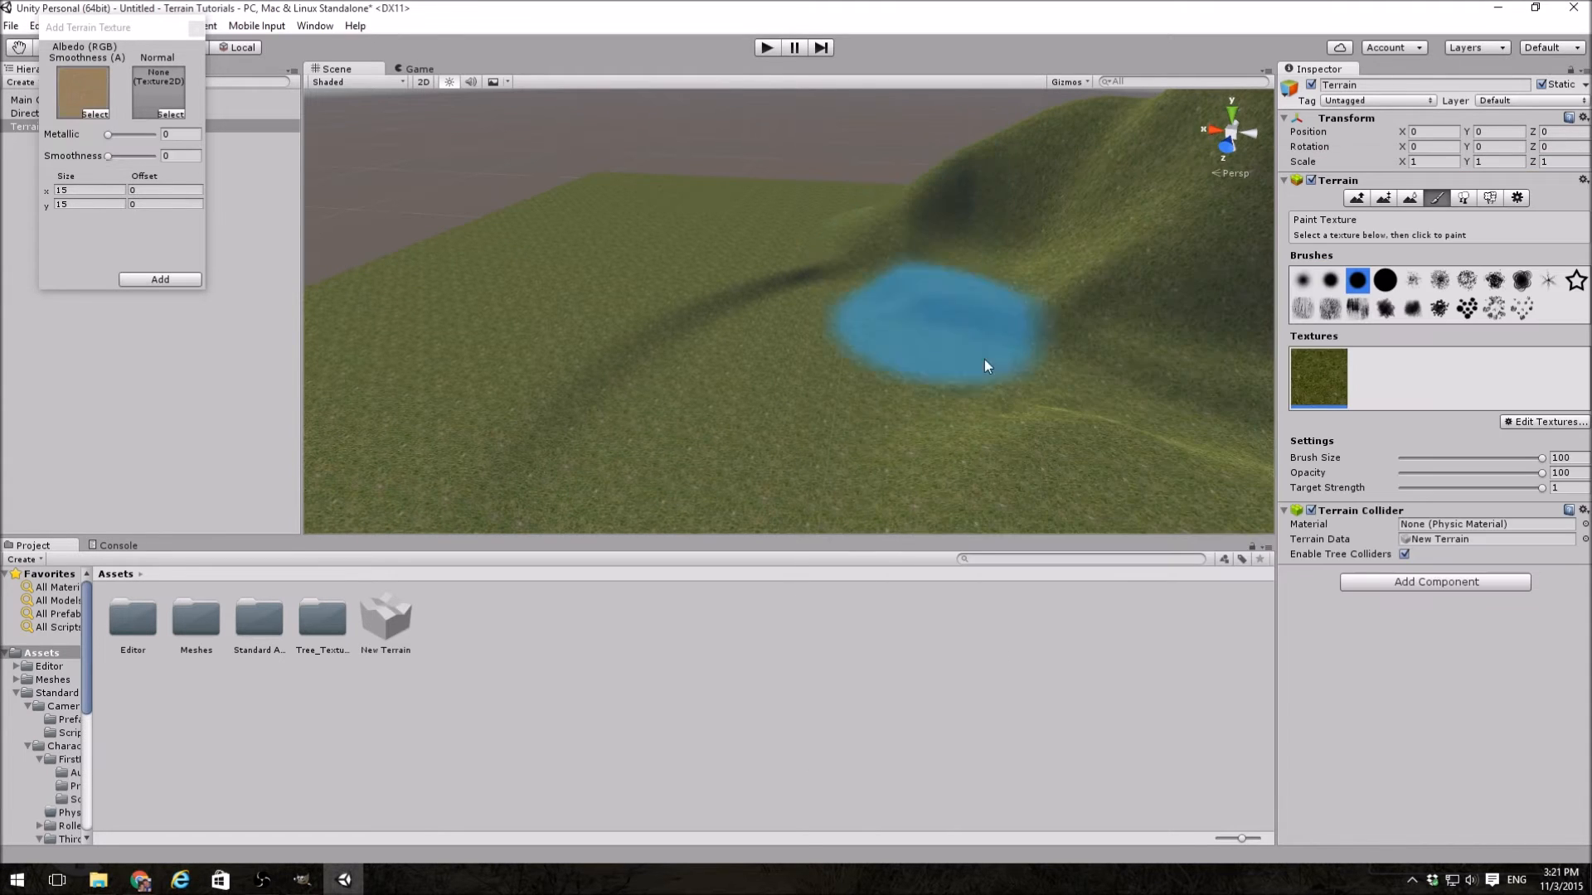
pyautogui.click(162, 280)
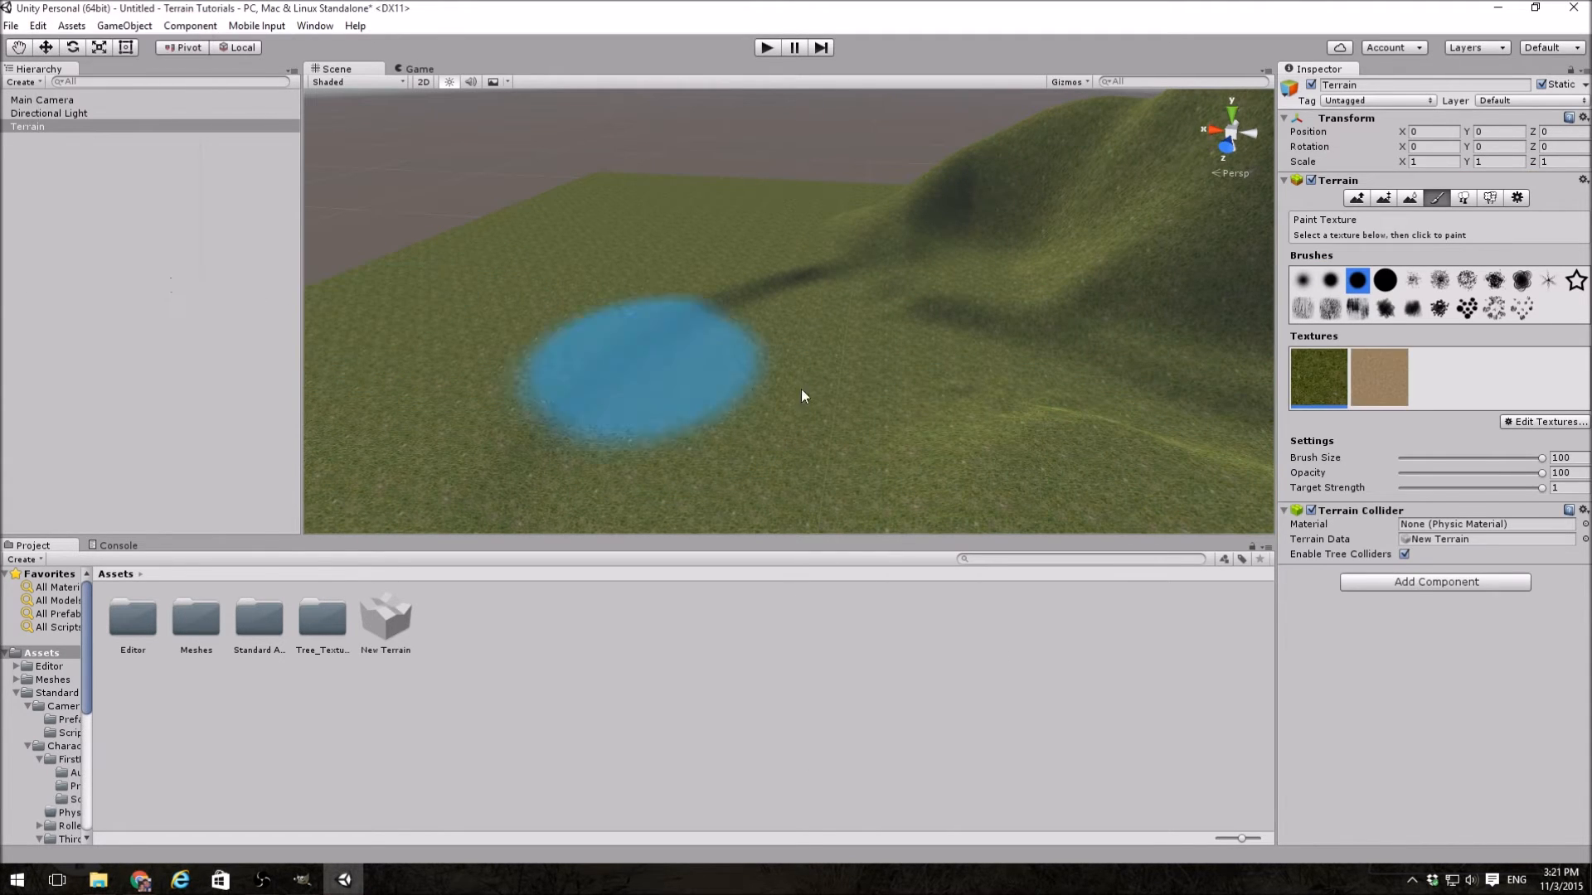
# Step: Add CliffAlbedoSpecular as the terrain's third paint texture
pyautogui.click(1544, 422)
pyautogui.click(1497, 425)
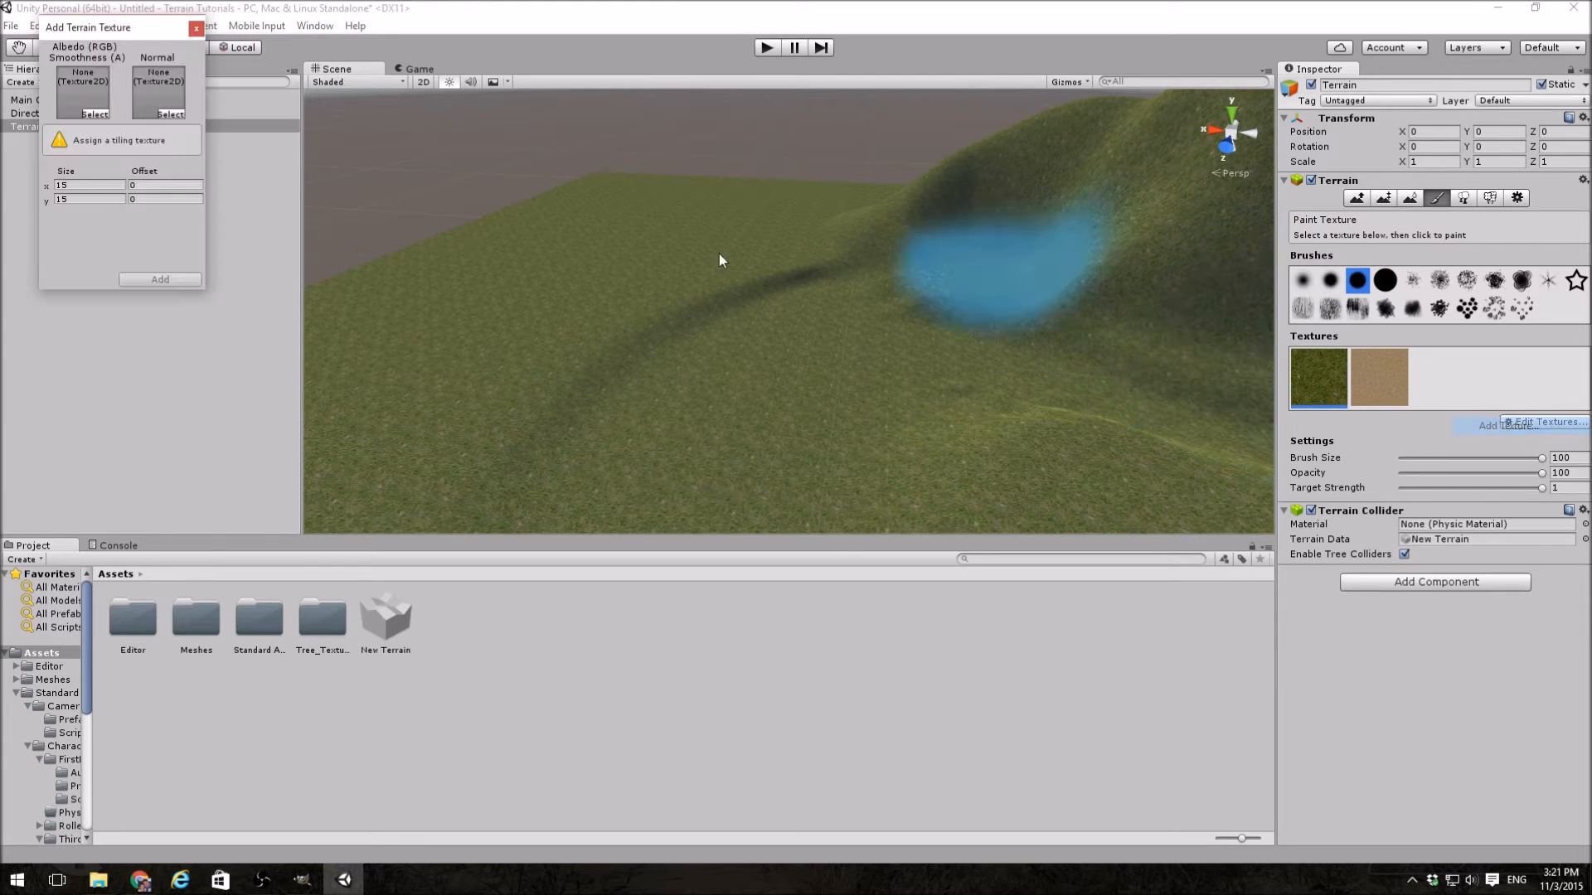
pyautogui.click(95, 114)
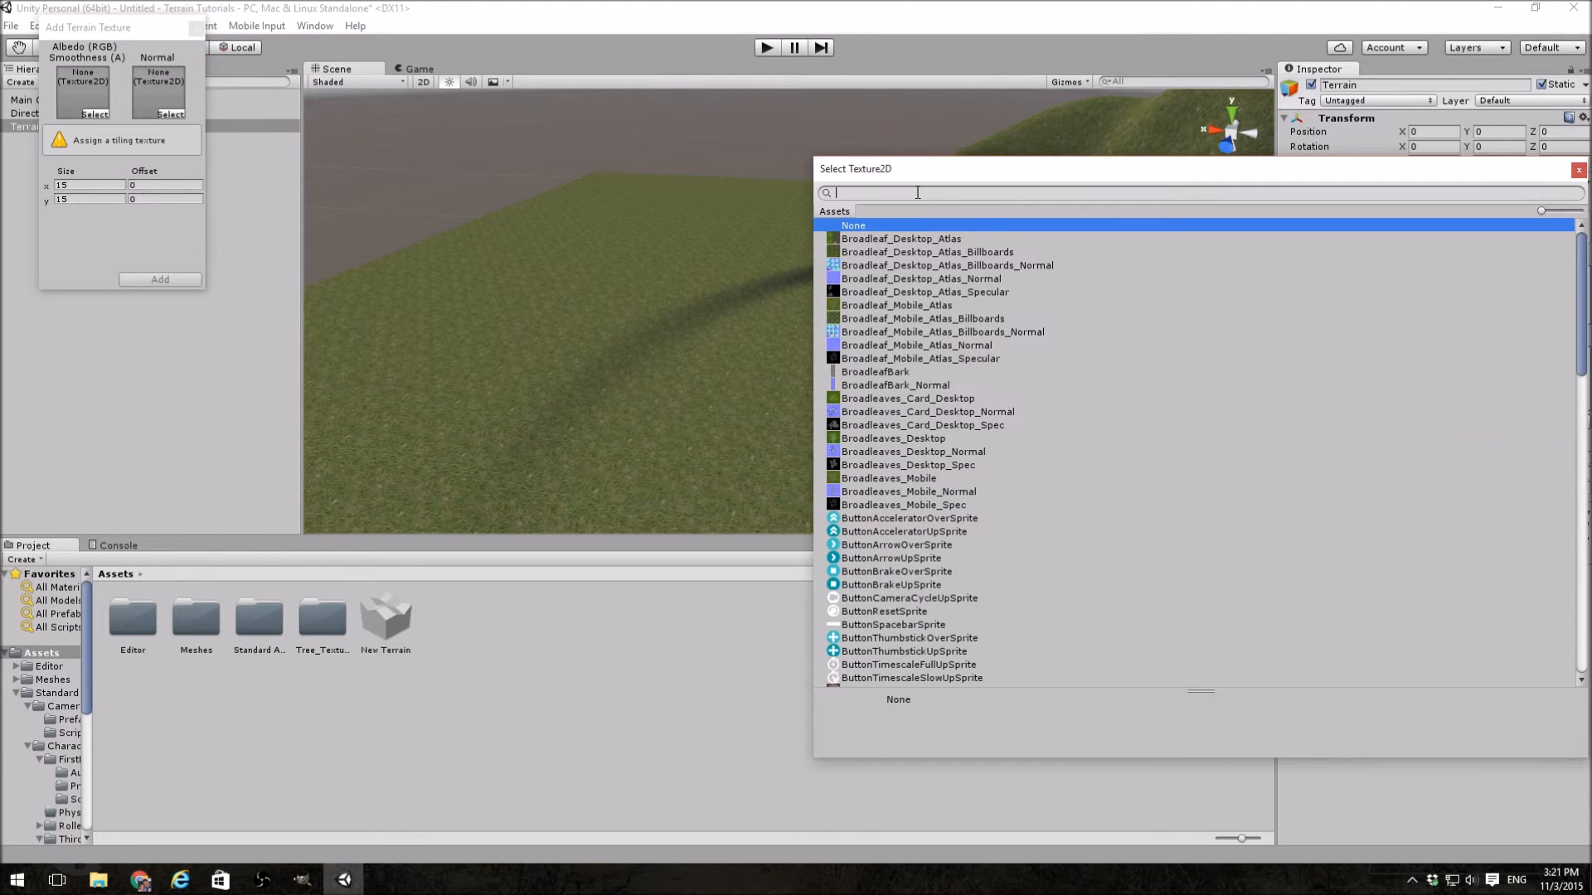
pyautogui.write('cliff')
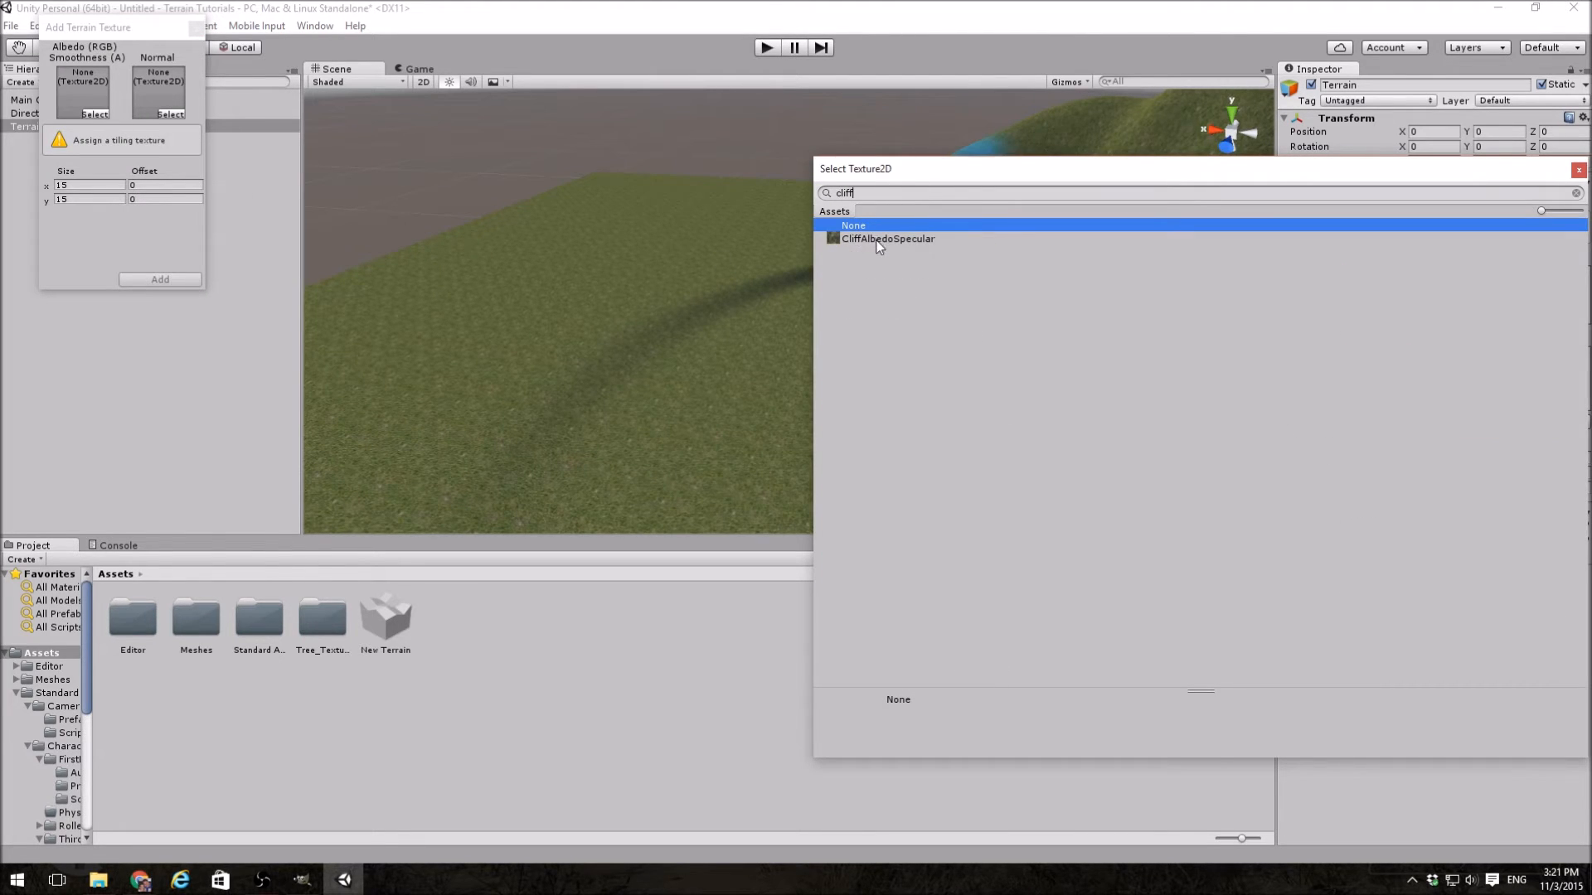
pyautogui.doubleClick(875, 240)
pyautogui.click(177, 281)
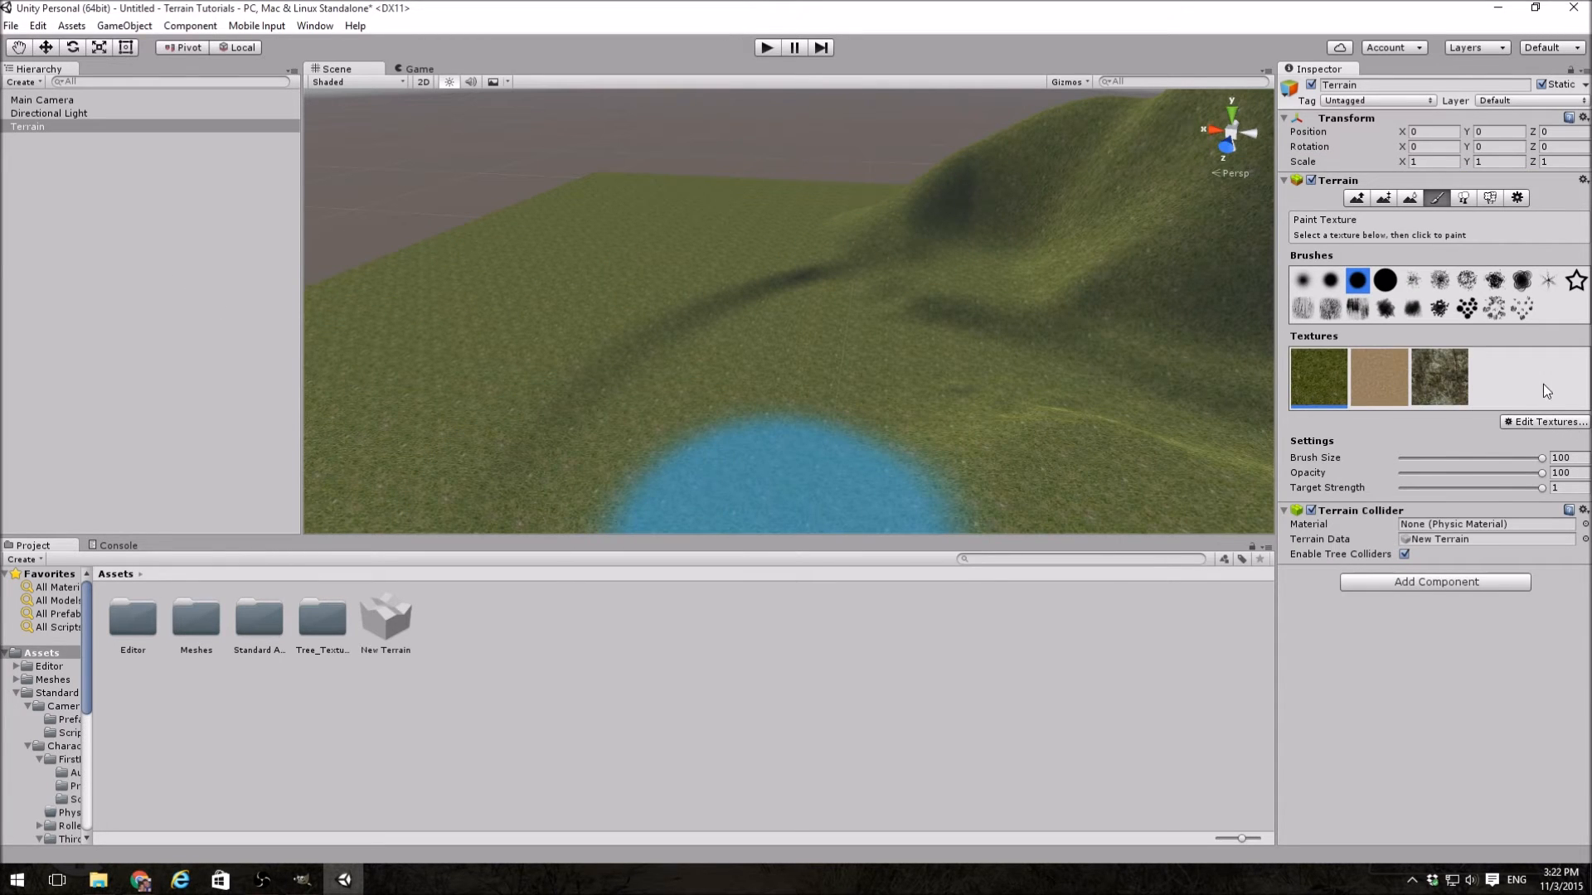
# Step: Paint the sand texture over the mountain's lower slopes and foot at brush size 100 and opacity 100
pyautogui.click(1371, 378)
pyautogui.moveTo(895, 251)
pyautogui.mouseDown()
pyautogui.moveTo(1072, 332)
pyautogui.moveTo(1156, 328)
pyautogui.mouseUp()
pyautogui.moveTo(825, 311); pyautogui.dragTo(1032, 282, button='right')
pyautogui.moveTo(1051, 284); pyautogui.dragTo(1026, 287)
pyautogui.moveTo(711, 331)
pyautogui.mouseDown(button='right')
pyautogui.moveTo(557, 345)
pyautogui.moveTo(825, 341)
pyautogui.mouseUp(button='right')
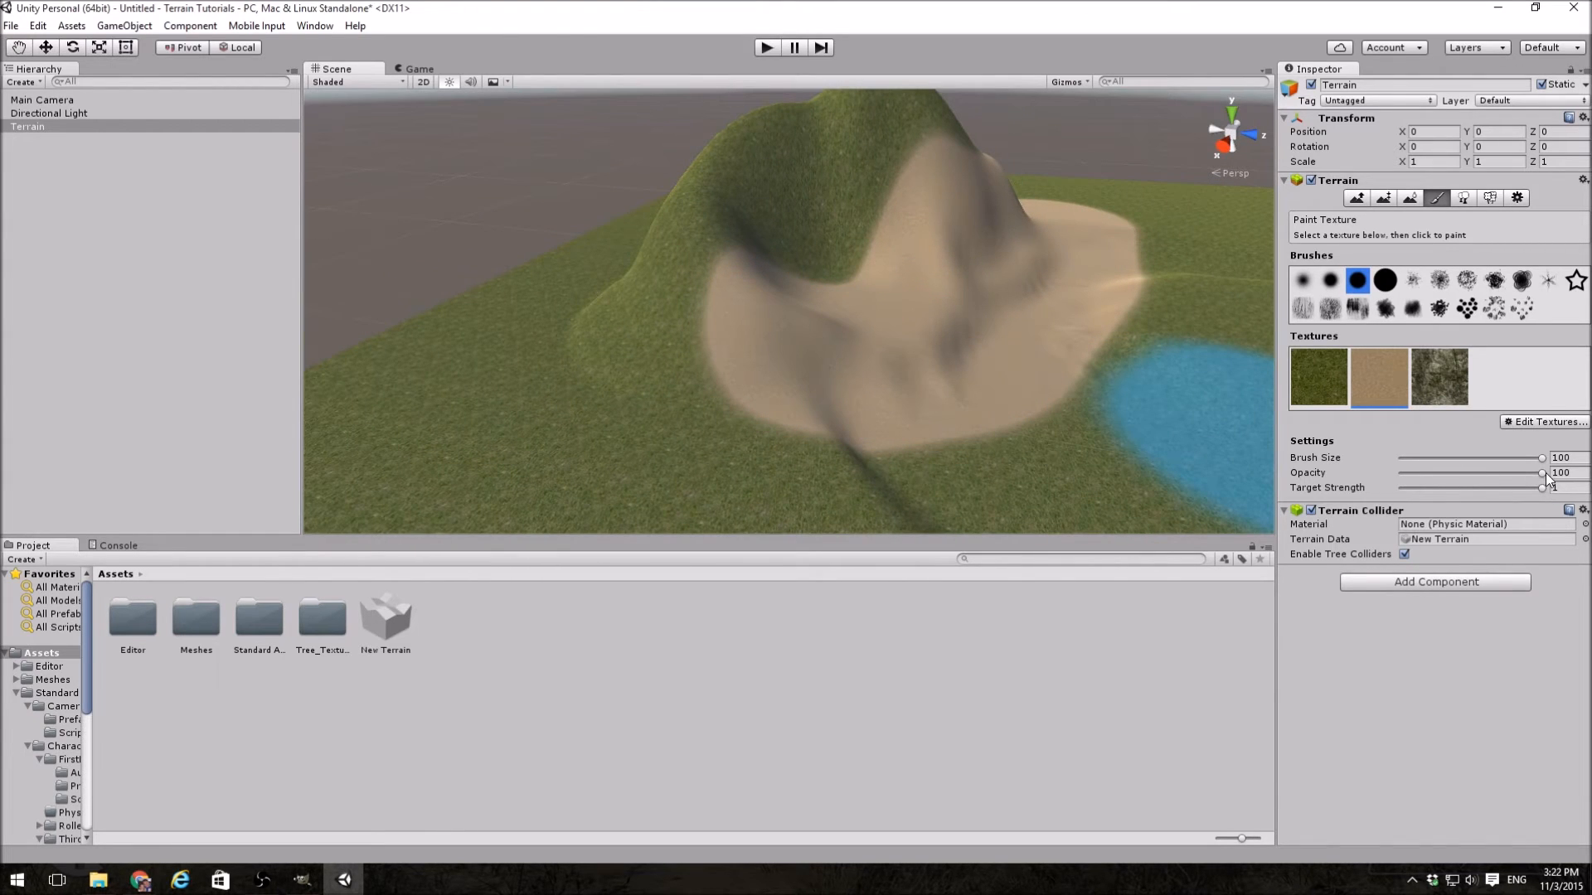
# Step: Lower the brush opacity to 28 and extend the sand around the mountain's foot onto the surrounding grass
pyautogui.moveTo(1542, 472); pyautogui.dragTo(1513, 473)
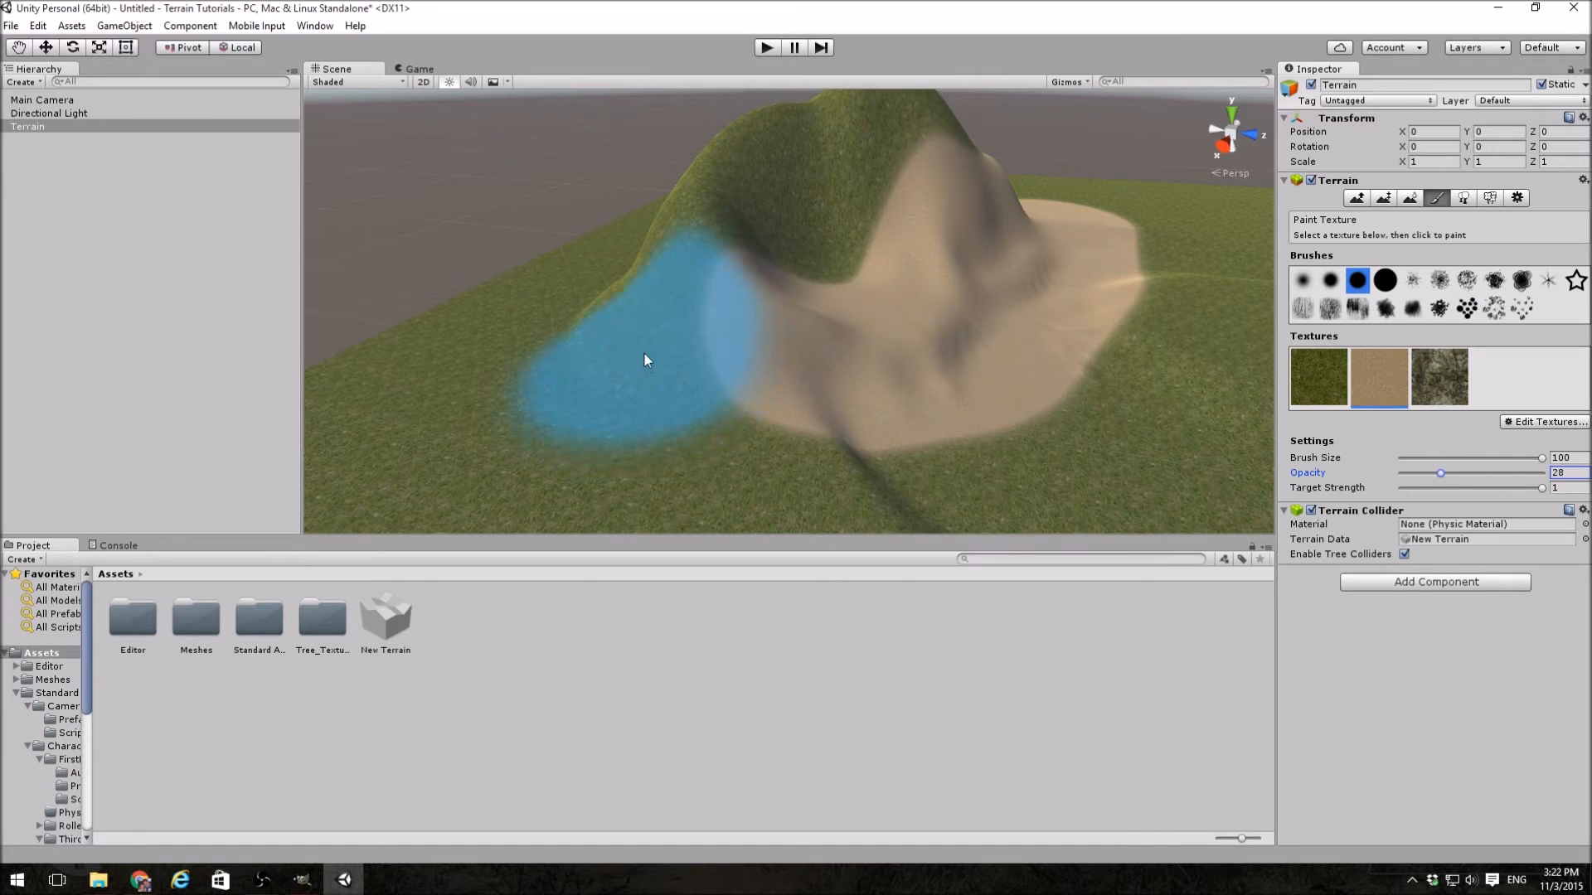
pyautogui.moveTo(643, 352)
pyautogui.mouseDown()
pyautogui.moveTo(712, 398)
pyautogui.moveTo(1002, 453)
pyautogui.mouseUp()
pyautogui.moveTo(1002, 453); pyautogui.dragTo(1086, 406, button='right')
pyautogui.moveTo(1036, 403)
pyautogui.mouseDown()
pyautogui.moveTo(985, 395)
pyautogui.moveTo(1007, 419)
pyautogui.mouseUp()
pyautogui.keyDown('alt'); pyautogui.moveTo(1152, 407); pyautogui.dragTo(1089, 373); pyautogui.keyUp('alt')
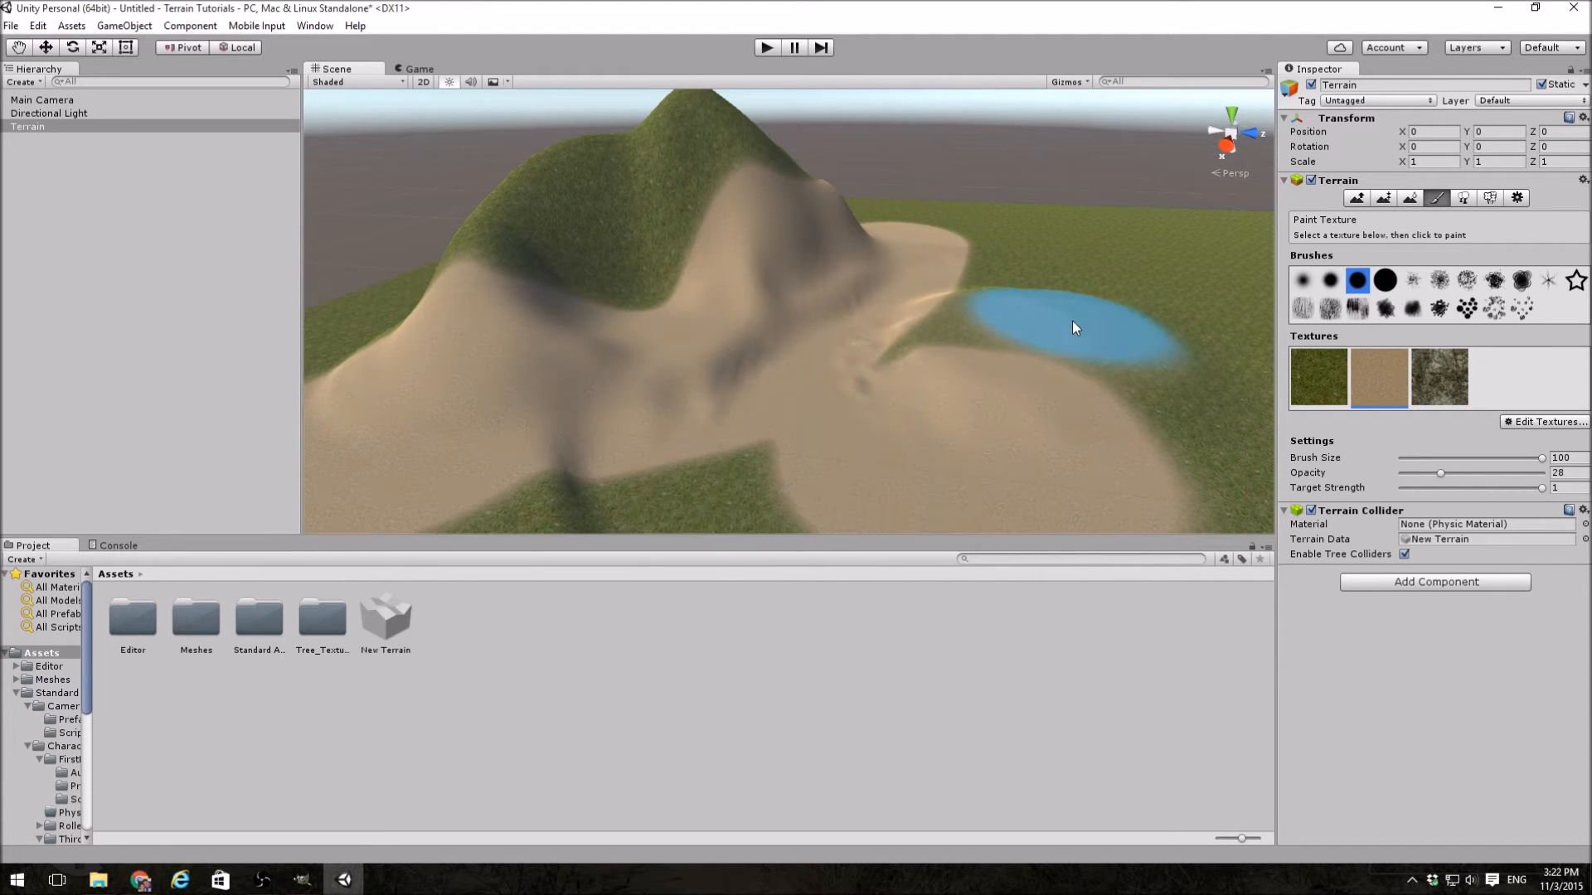
# Step: Paint another round sand patch on the grass beside the mountain, and undo the last two sand strokes
pyautogui.keyDown('alt'); pyautogui.moveTo(1154, 268); pyautogui.dragTo(1129, 262); pyautogui.keyUp('alt')
pyautogui.moveTo(1129, 262); pyautogui.dragTo(1001, 402, button='right')
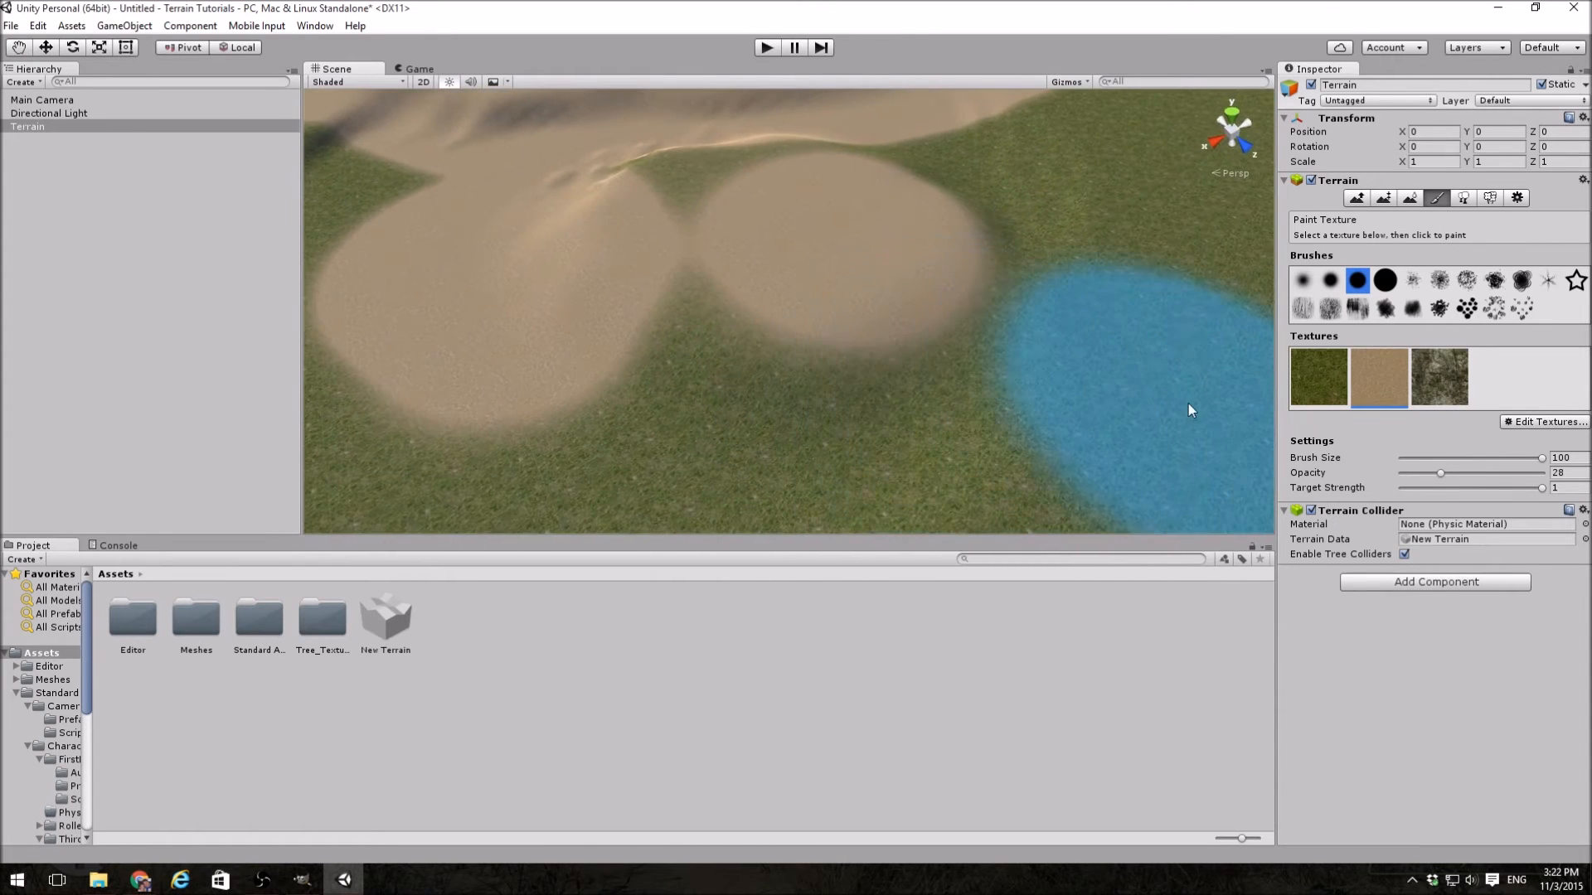
pyautogui.hotkey('ctrl', 'z')
pyautogui.hotkey('ctrl', 'z')
pyautogui.moveTo(933, 377)
pyautogui.keyDown('alt'); pyautogui.mouseDown()
pyautogui.moveTo(870, 242)
pyautogui.moveTo(853, 259)
pyautogui.moveTo(946, 232)
pyautogui.moveTo(949, 270)
pyautogui.mouseUp(); pyautogui.keyUp('alt')
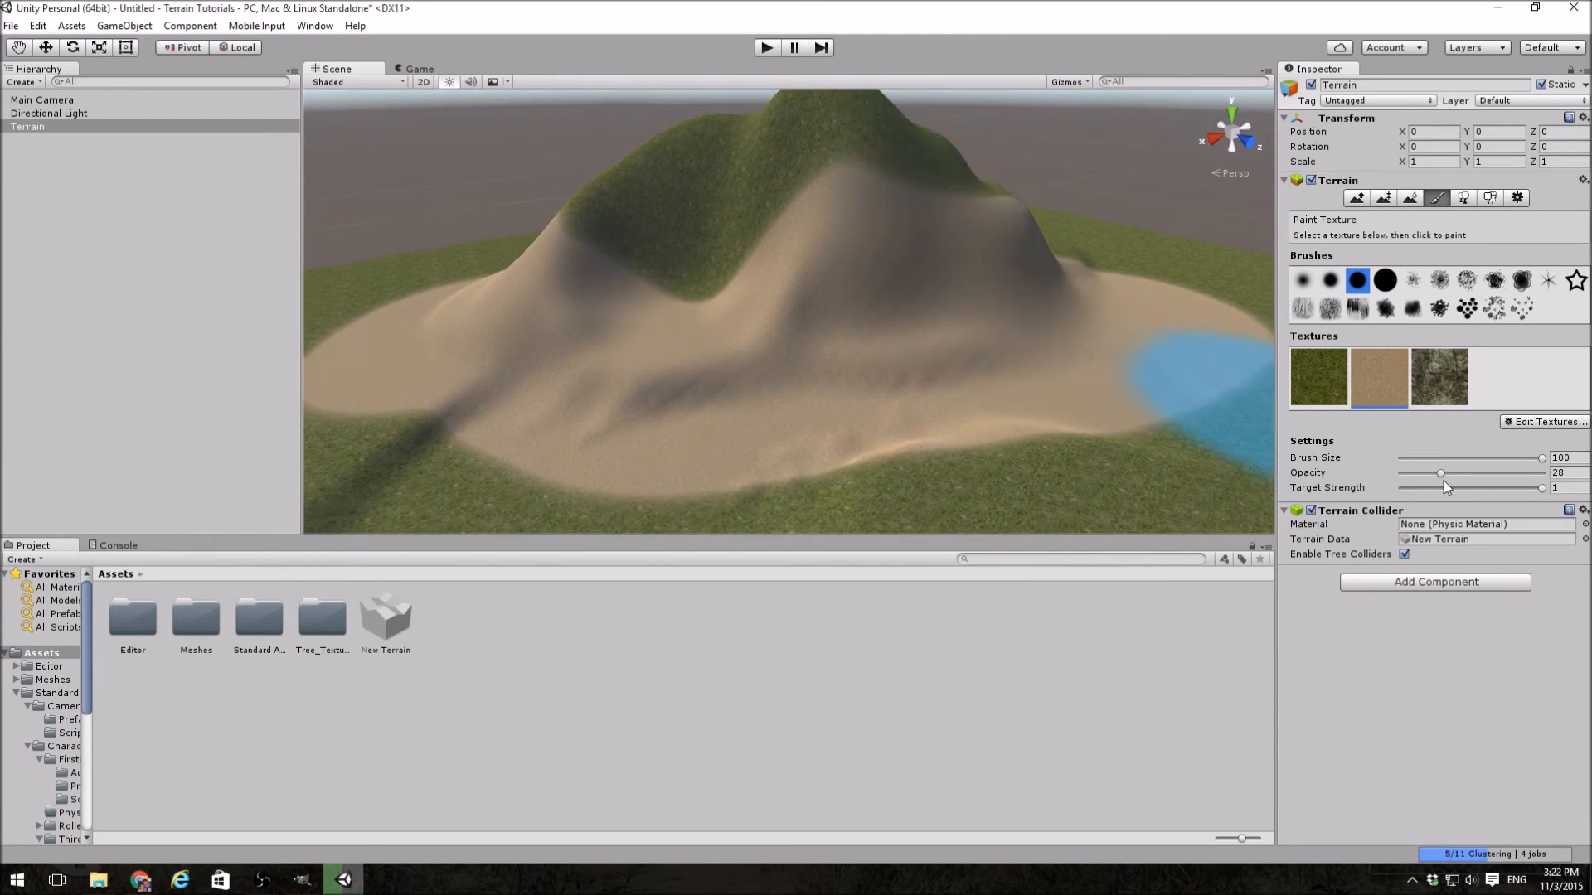
# Step: Paint a faint sand patch on the grass beside the mountain with a streaky textured brush at size 44 and opacity 5
pyautogui.moveTo(1441, 474); pyautogui.dragTo(1409, 472)
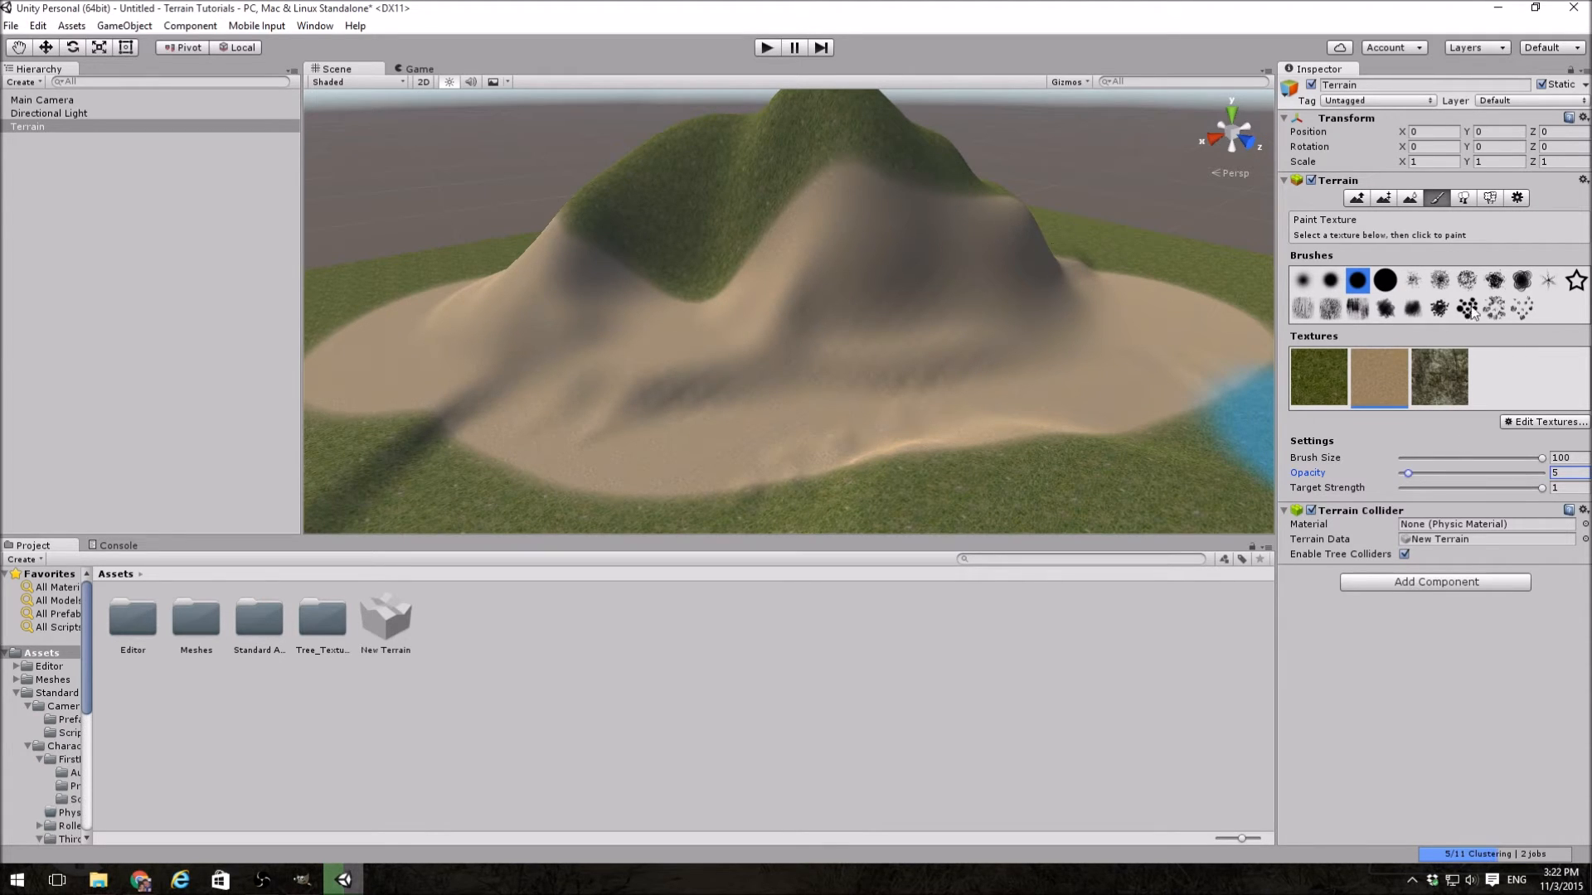
pyautogui.click(1303, 316)
pyautogui.moveTo(1132, 375); pyautogui.dragTo(1360, 373, button='right')
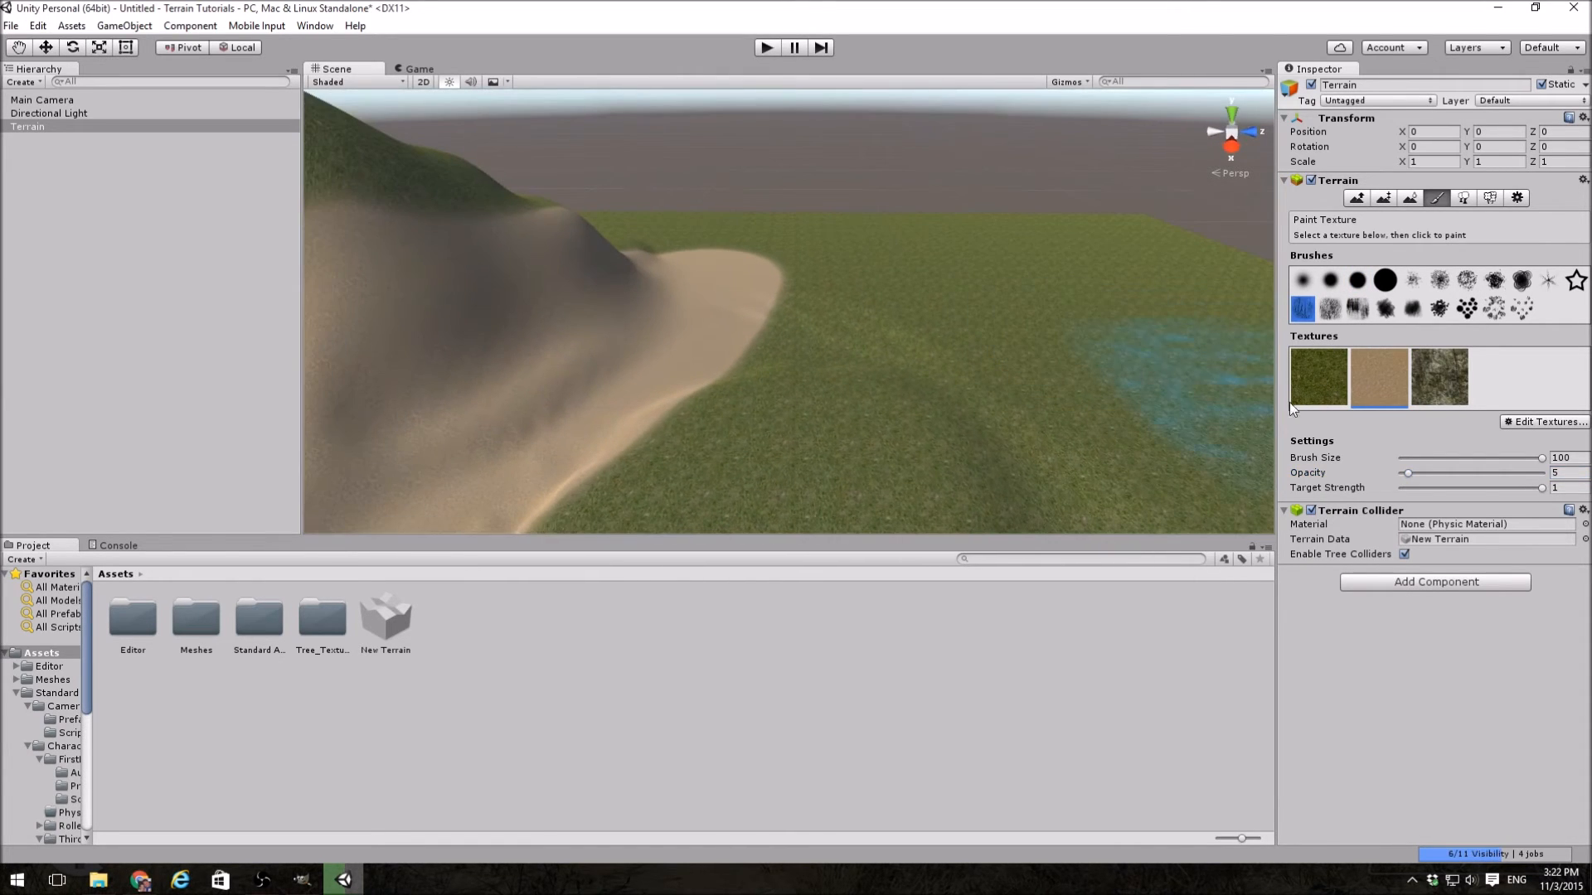
pyautogui.click(1464, 457)
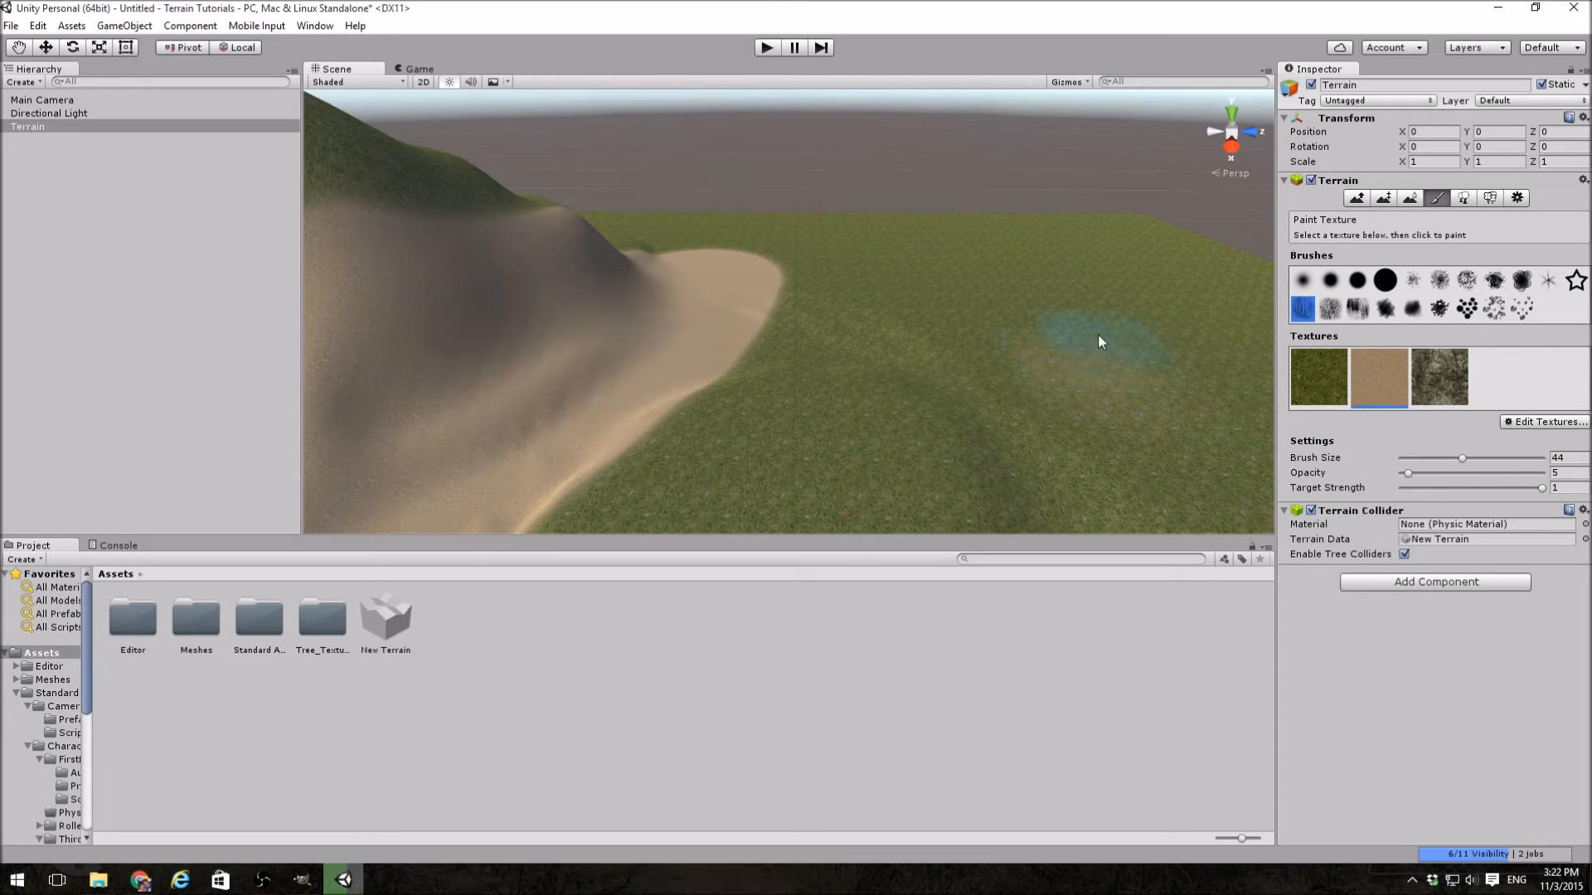
pyautogui.moveTo(966, 324); pyautogui.dragTo(1077, 417)
pyautogui.moveTo(955, 296)
pyautogui.mouseDown()
pyautogui.moveTo(1076, 429)
pyautogui.moveTo(930, 307)
pyautogui.moveTo(937, 364)
pyautogui.mouseUp()
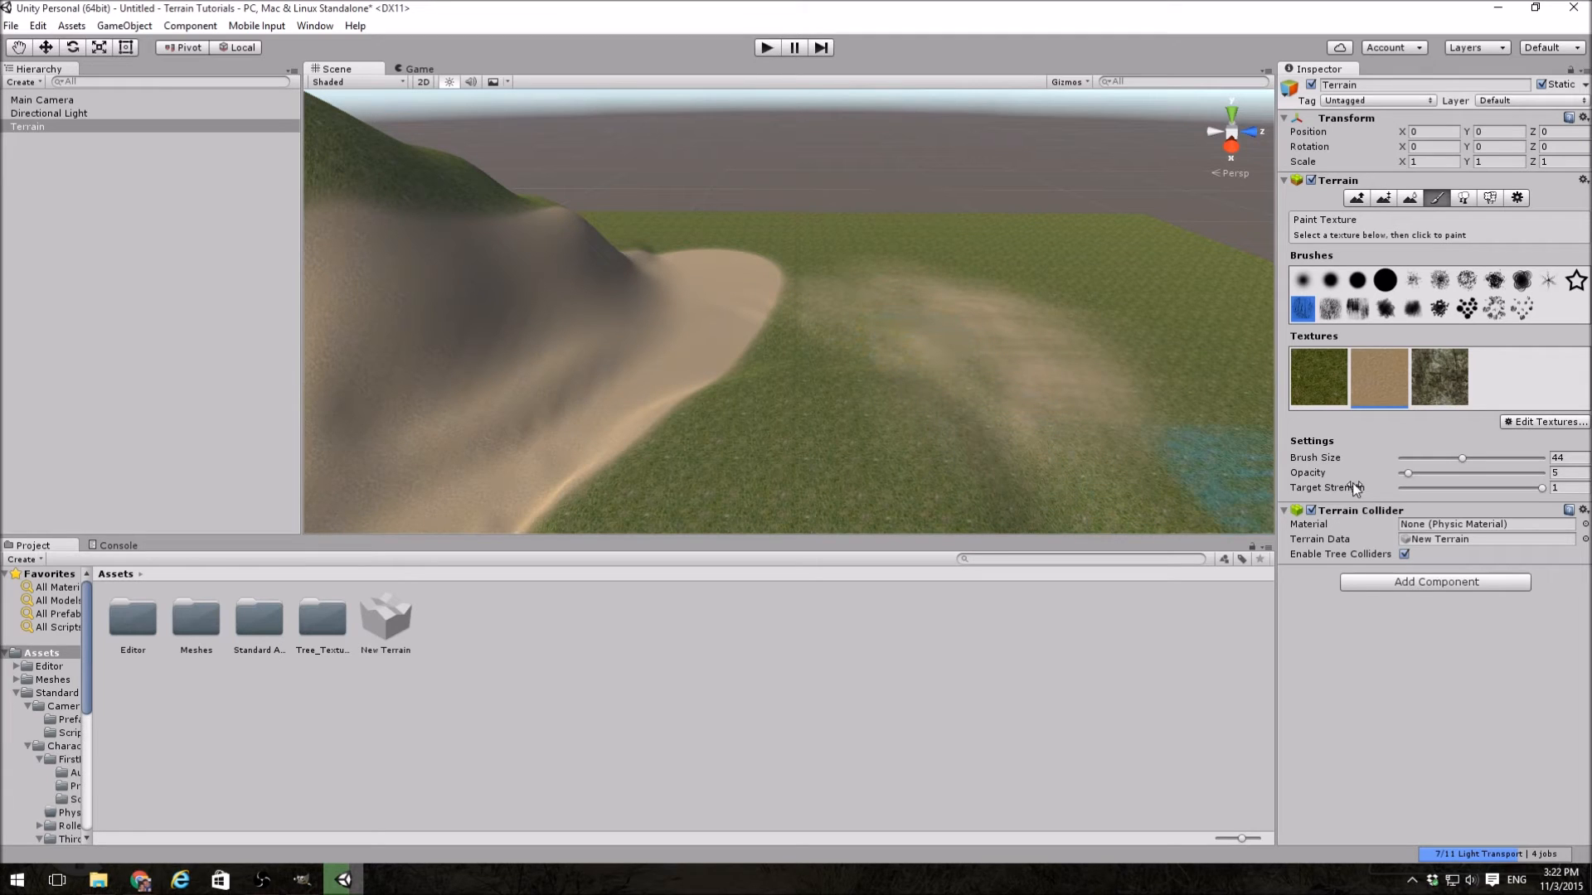
# Step: Paint the cliff texture over the mountain's slopes and blend it into the sand, using the streaky brush at size 44 and opacity 5
pyautogui.moveTo(1101, 316); pyautogui.dragTo(854, 304, button='right')
pyautogui.click(1457, 377)
pyautogui.moveTo(854, 303)
pyautogui.mouseDown()
pyautogui.moveTo(728, 323)
pyautogui.moveTo(795, 345)
pyautogui.moveTo(863, 277)
pyautogui.moveTo(917, 324)
pyautogui.moveTo(623, 367)
pyautogui.moveTo(664, 401)
pyautogui.moveTo(650, 395)
pyautogui.moveTo(719, 376)
pyautogui.moveTo(949, 366)
pyautogui.mouseUp()
pyautogui.moveTo(963, 312)
pyautogui.mouseDown()
pyautogui.moveTo(794, 312)
pyautogui.moveTo(633, 347)
pyautogui.moveTo(523, 334)
pyautogui.moveTo(537, 340)
pyautogui.moveTo(530, 373)
pyautogui.moveTo(483, 325)
pyautogui.moveTo(703, 355)
pyautogui.moveTo(1068, 357)
pyautogui.mouseUp()
pyautogui.moveTo(1068, 356); pyautogui.dragTo(955, 405, button='right')
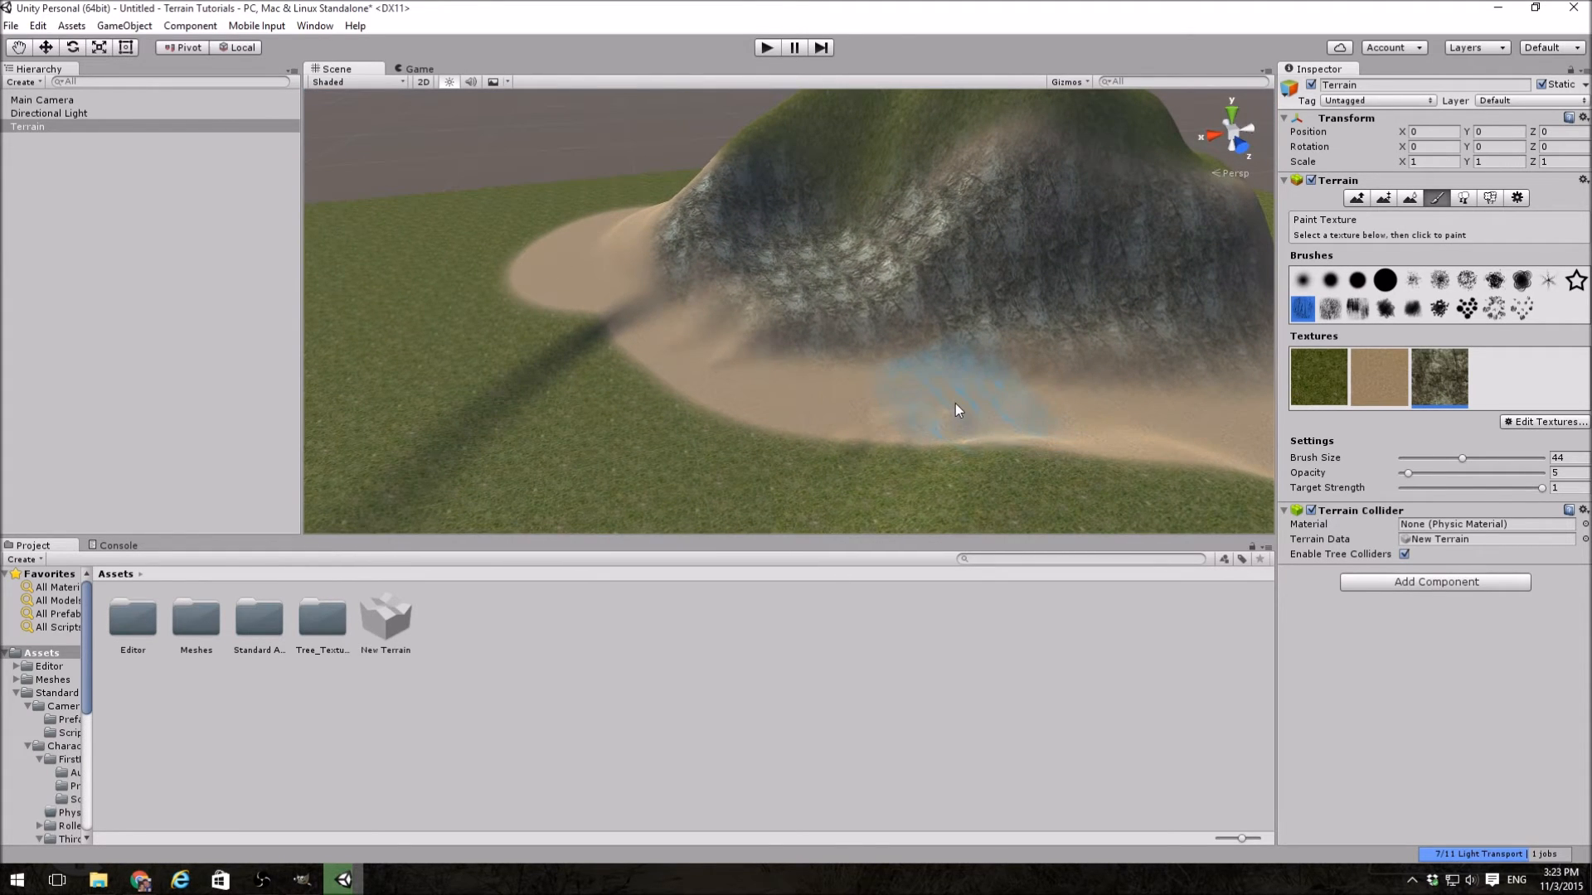
pyautogui.moveTo(827, 378); pyautogui.dragTo(910, 365, button='right')
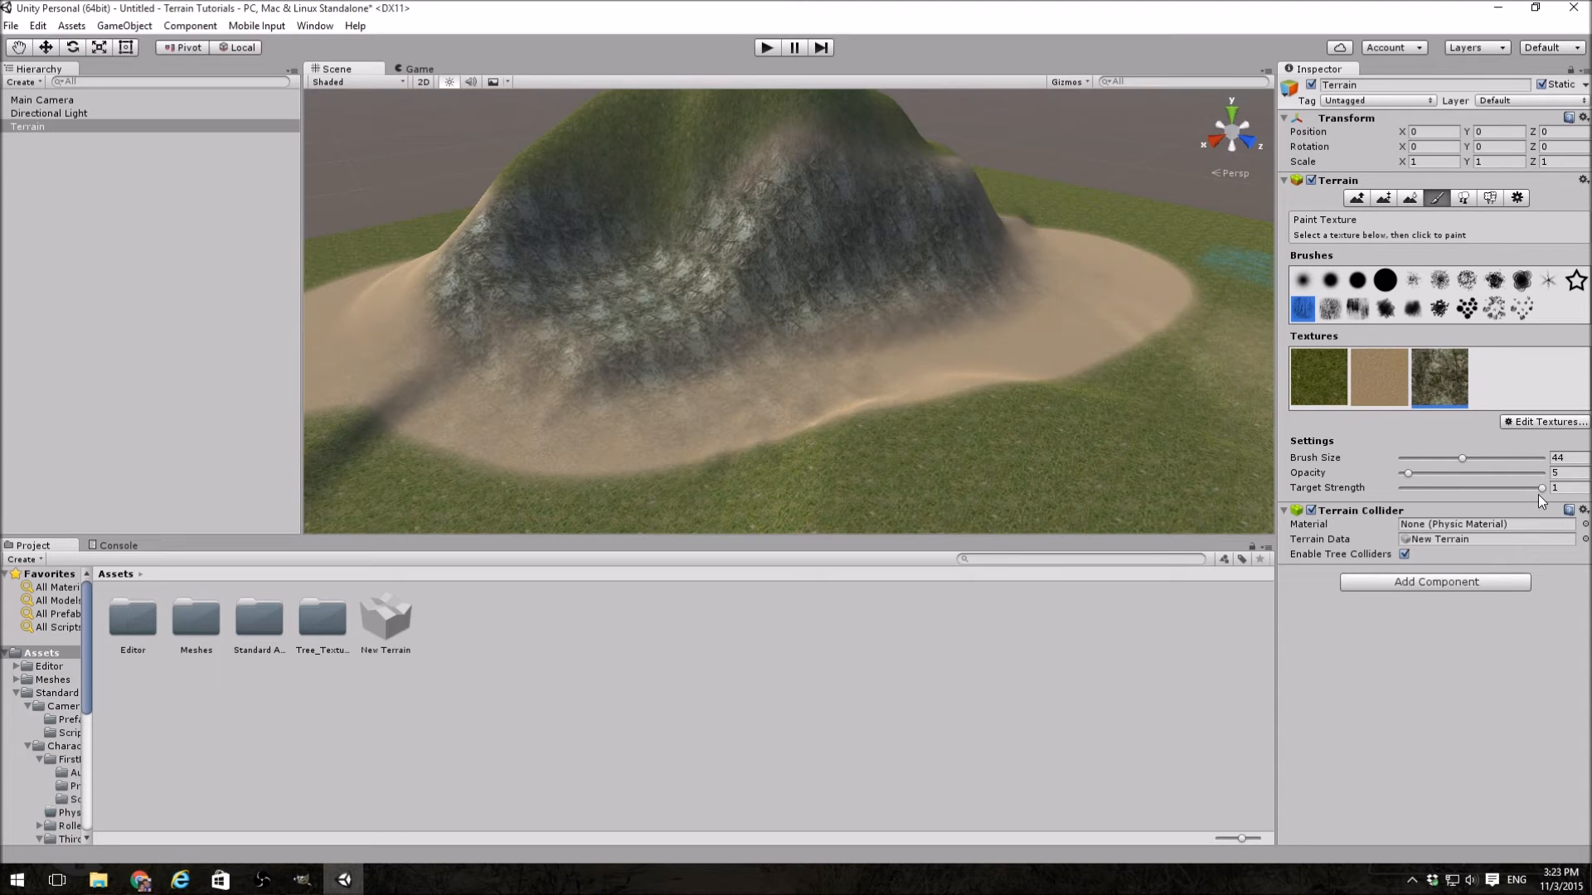
# Step: Paint sand over the grass and the mountain's lower slope with the solid round brush at target strength 0.5 and opacity 100
pyautogui.click(1379, 366)
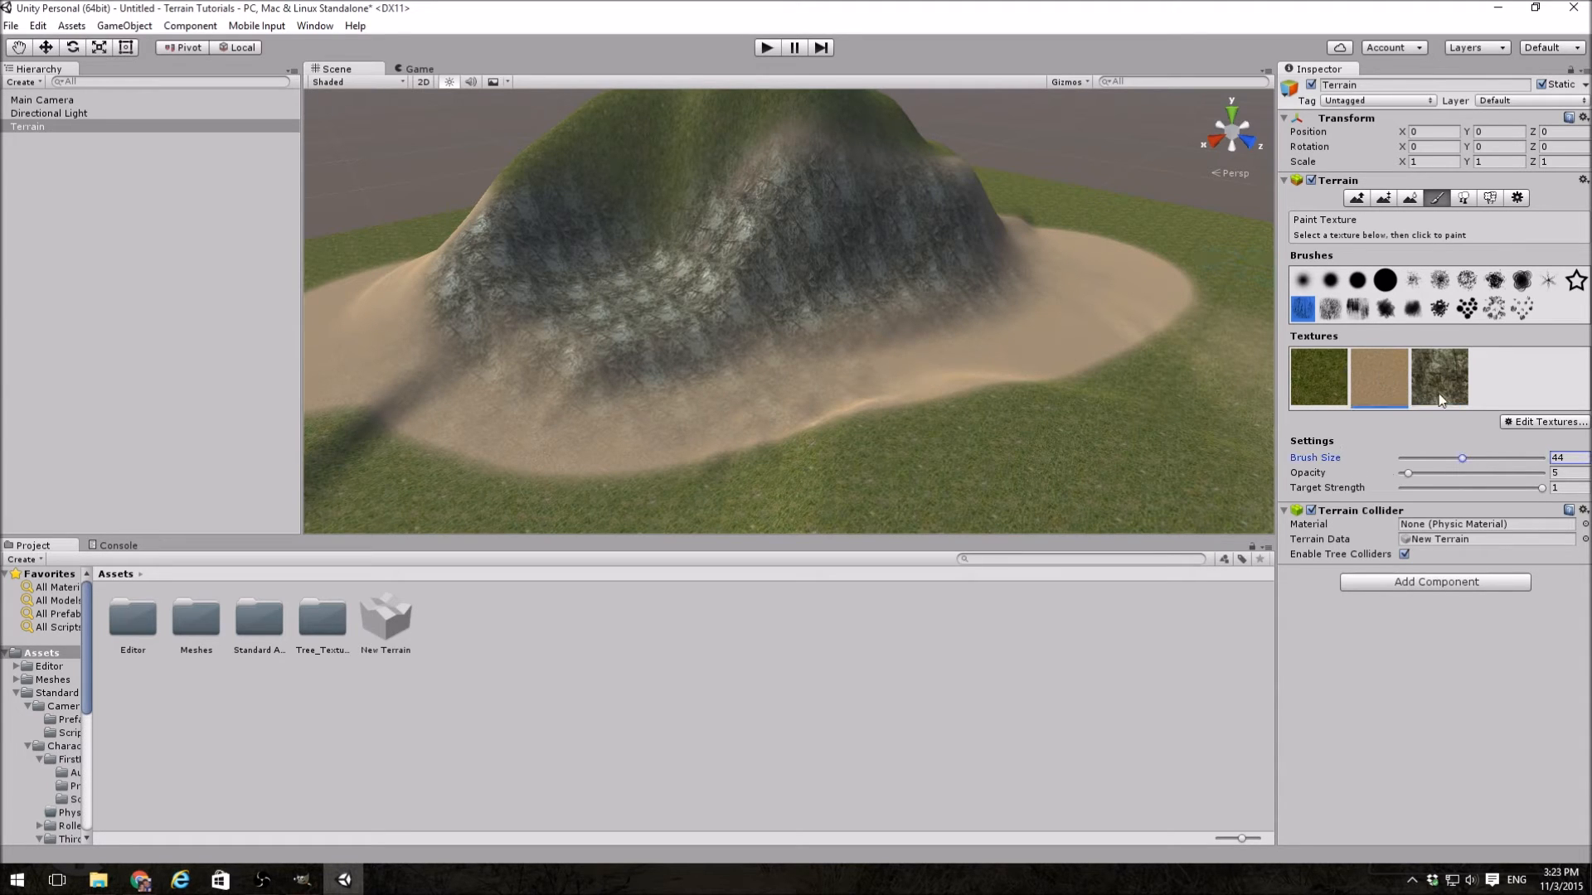
pyautogui.moveTo(1127, 419)
pyautogui.mouseDown(button='right')
pyautogui.moveTo(1379, 519)
pyautogui.moveTo(1364, 493)
pyautogui.mouseUp(button='right')
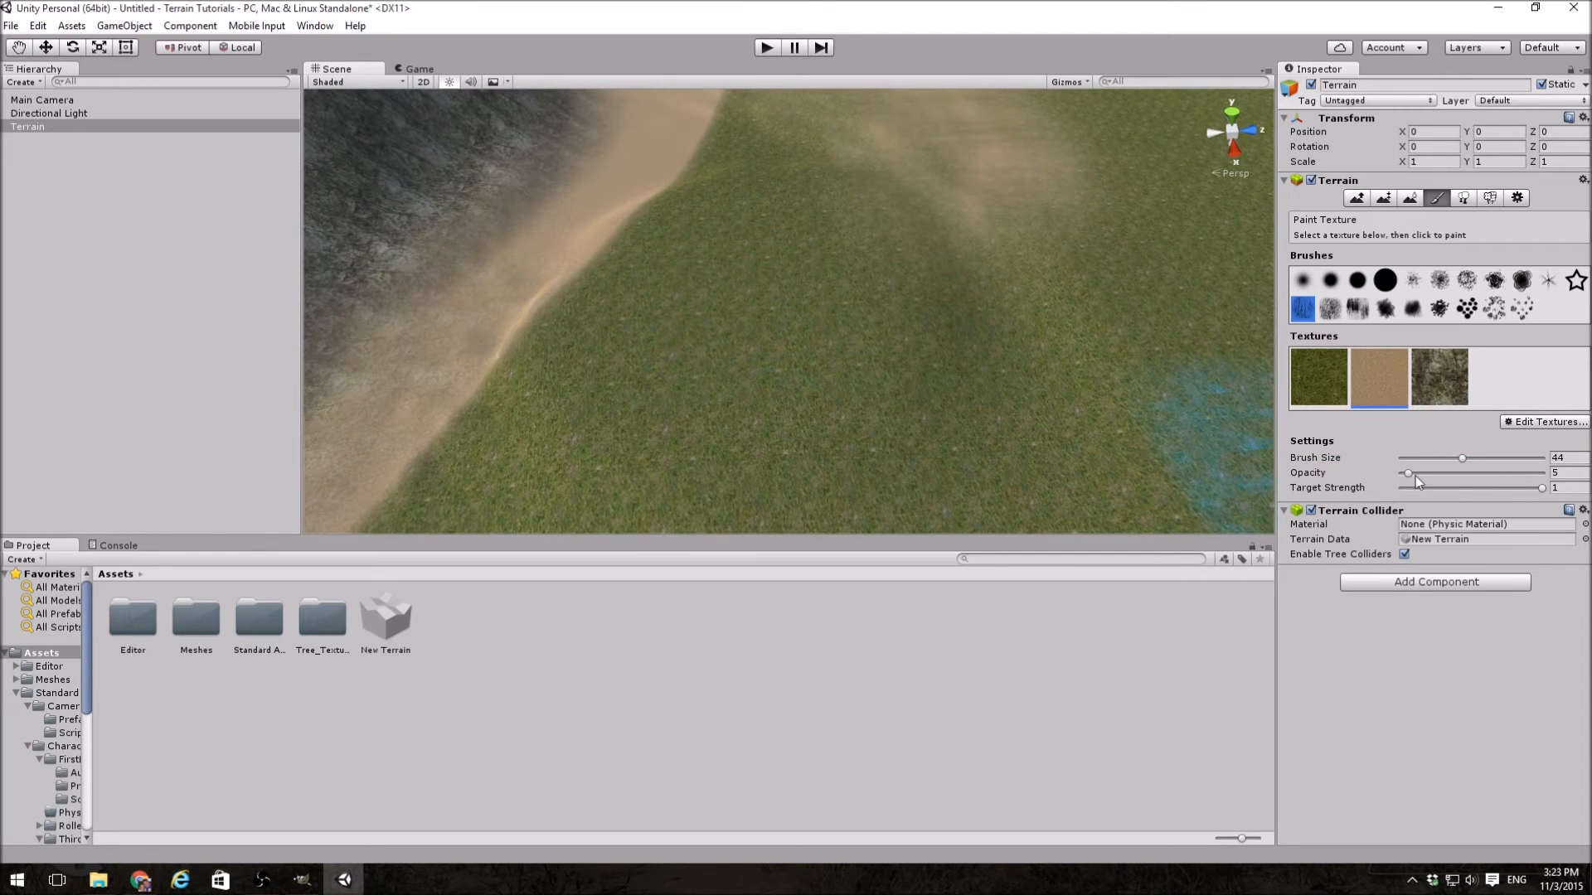
pyautogui.moveTo(1505, 491); pyautogui.dragTo(1480, 488)
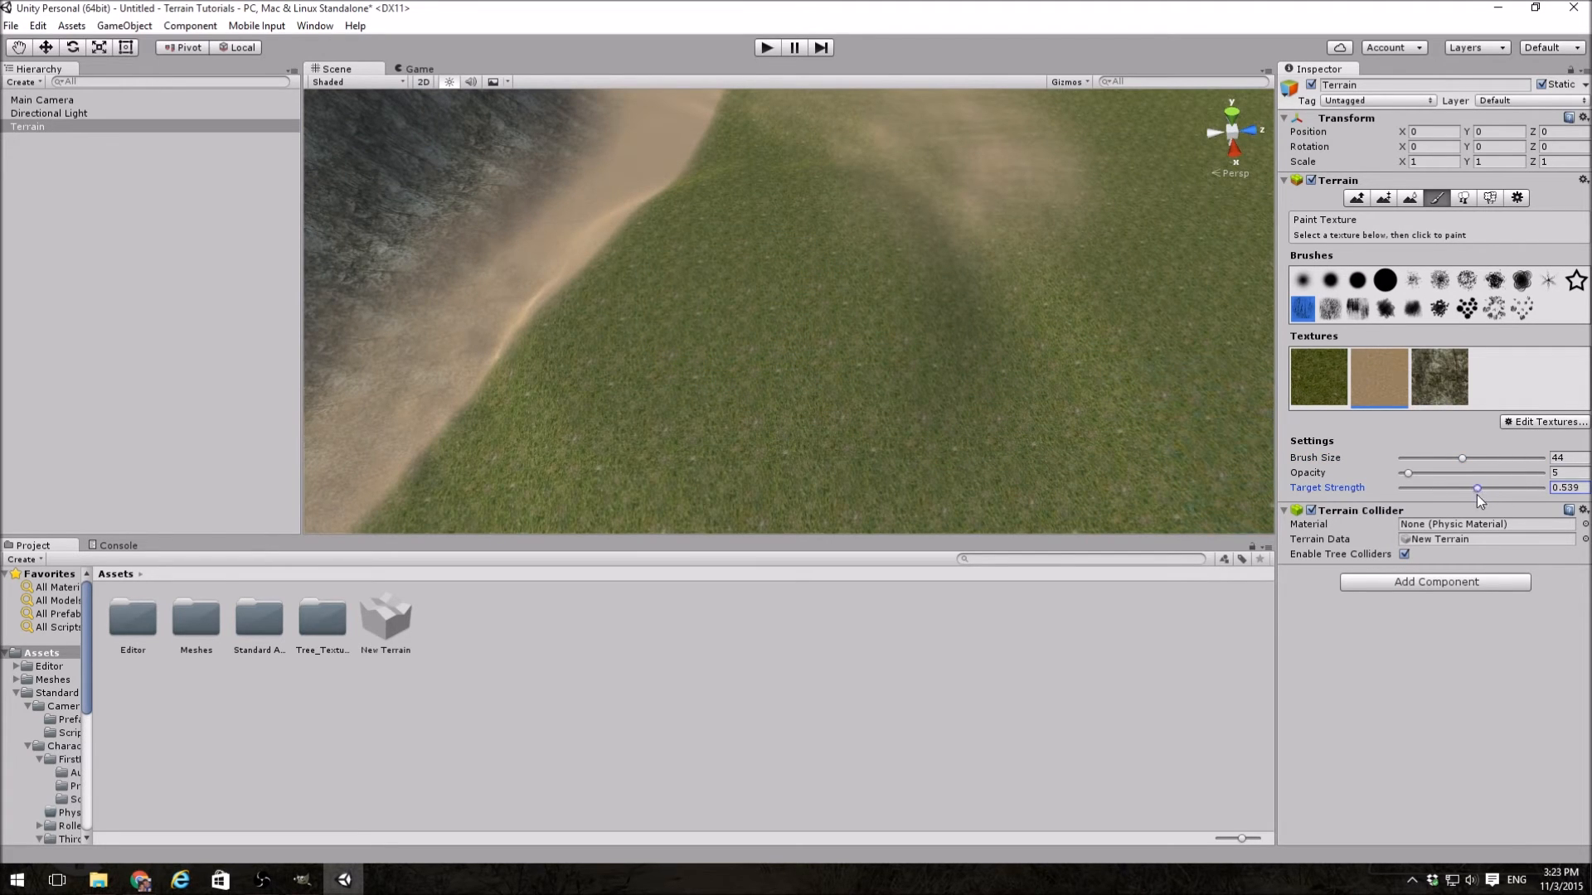
pyautogui.click(1567, 489)
pyautogui.write('.5')
pyautogui.moveTo(1407, 473); pyautogui.dragTo(1544, 473)
pyautogui.click(1384, 280)
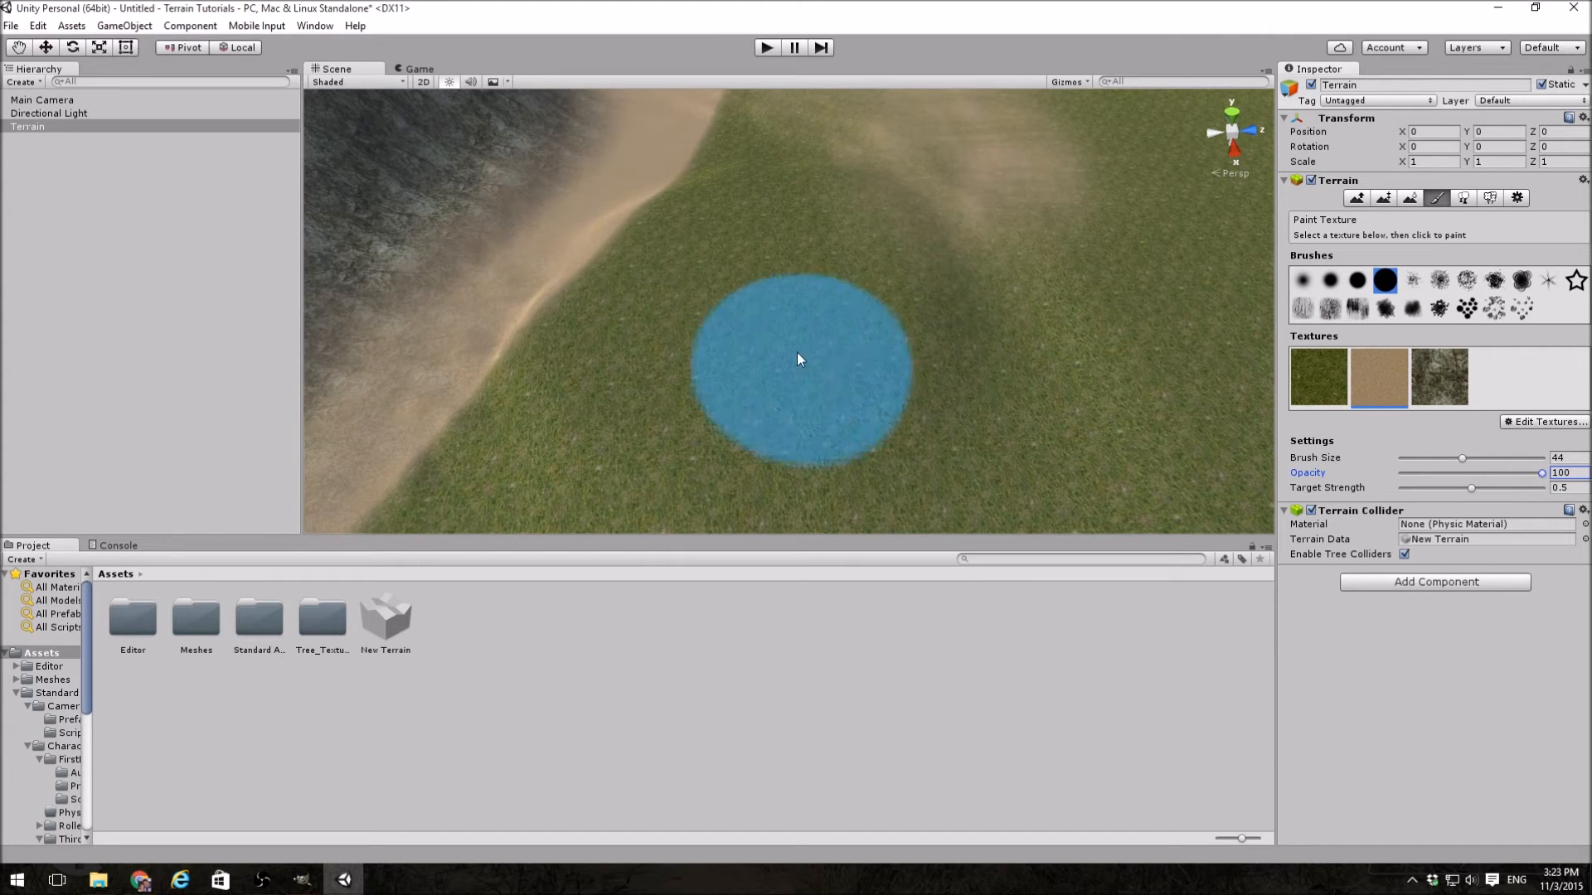
pyautogui.moveTo(740, 320)
pyautogui.mouseDown()
pyautogui.moveTo(773, 313)
pyautogui.moveTo(713, 301)
pyautogui.moveTo(1081, 430)
pyautogui.moveTo(696, 375)
pyautogui.moveTo(843, 284)
pyautogui.moveTo(640, 430)
pyautogui.moveTo(756, 235)
pyautogui.moveTo(848, 414)
pyautogui.moveTo(499, 249)
pyautogui.moveTo(904, 351)
pyautogui.moveTo(916, 391)
pyautogui.mouseUp()
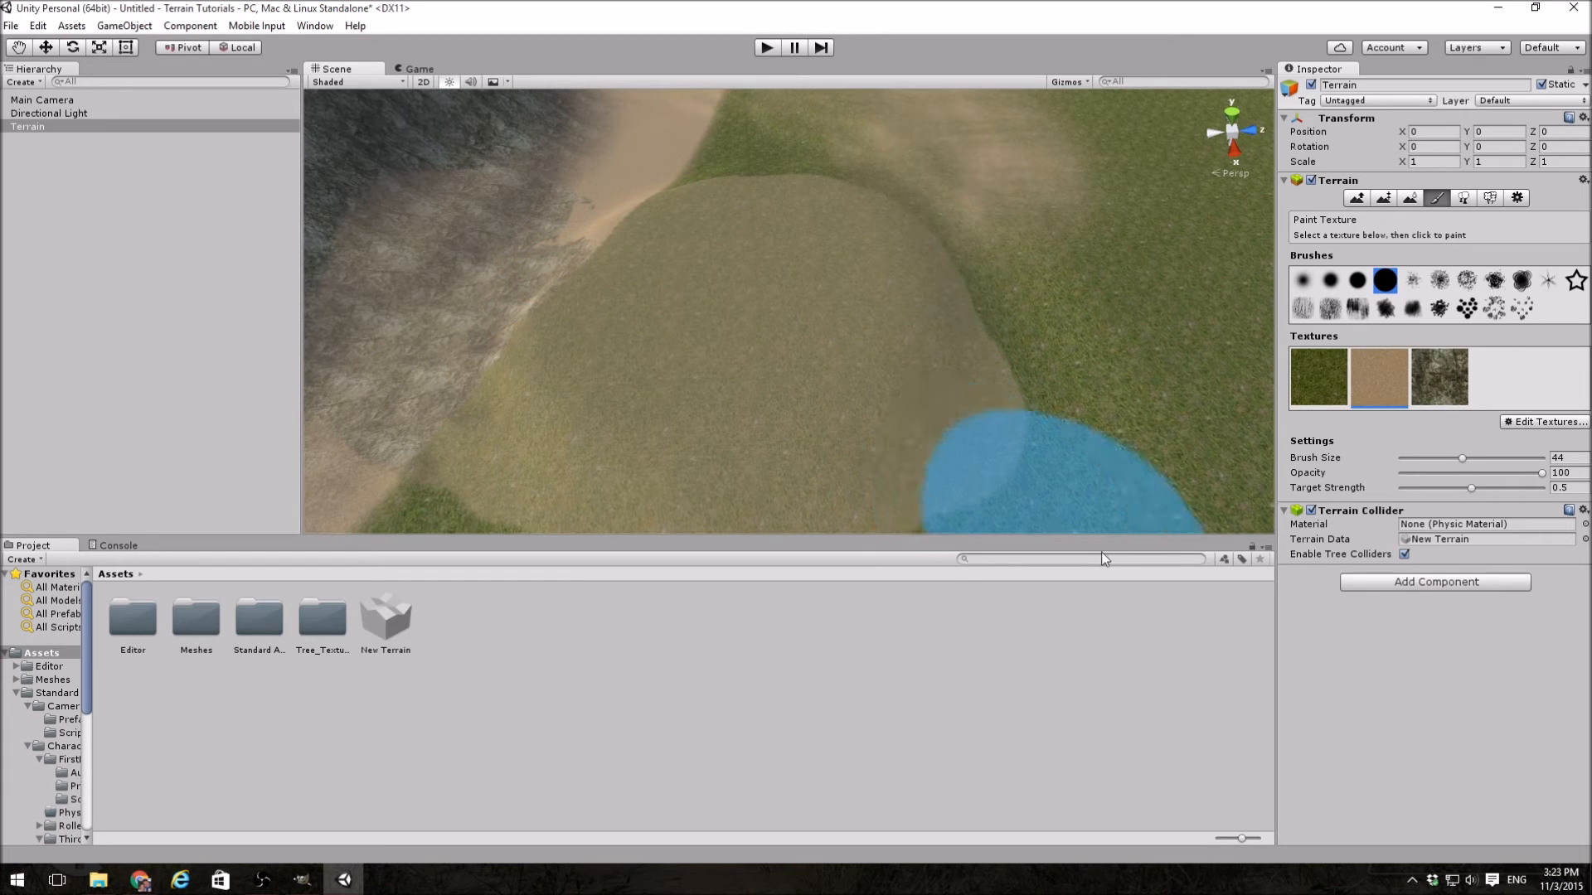
pyautogui.moveTo(839, 411); pyautogui.dragTo(628, 286, button='right')
pyautogui.moveTo(637, 321)
pyautogui.mouseDown()
pyautogui.moveTo(684, 327)
pyautogui.moveTo(659, 355)
pyautogui.moveTo(444, 396)
pyautogui.moveTo(823, 296)
pyautogui.mouseUp()
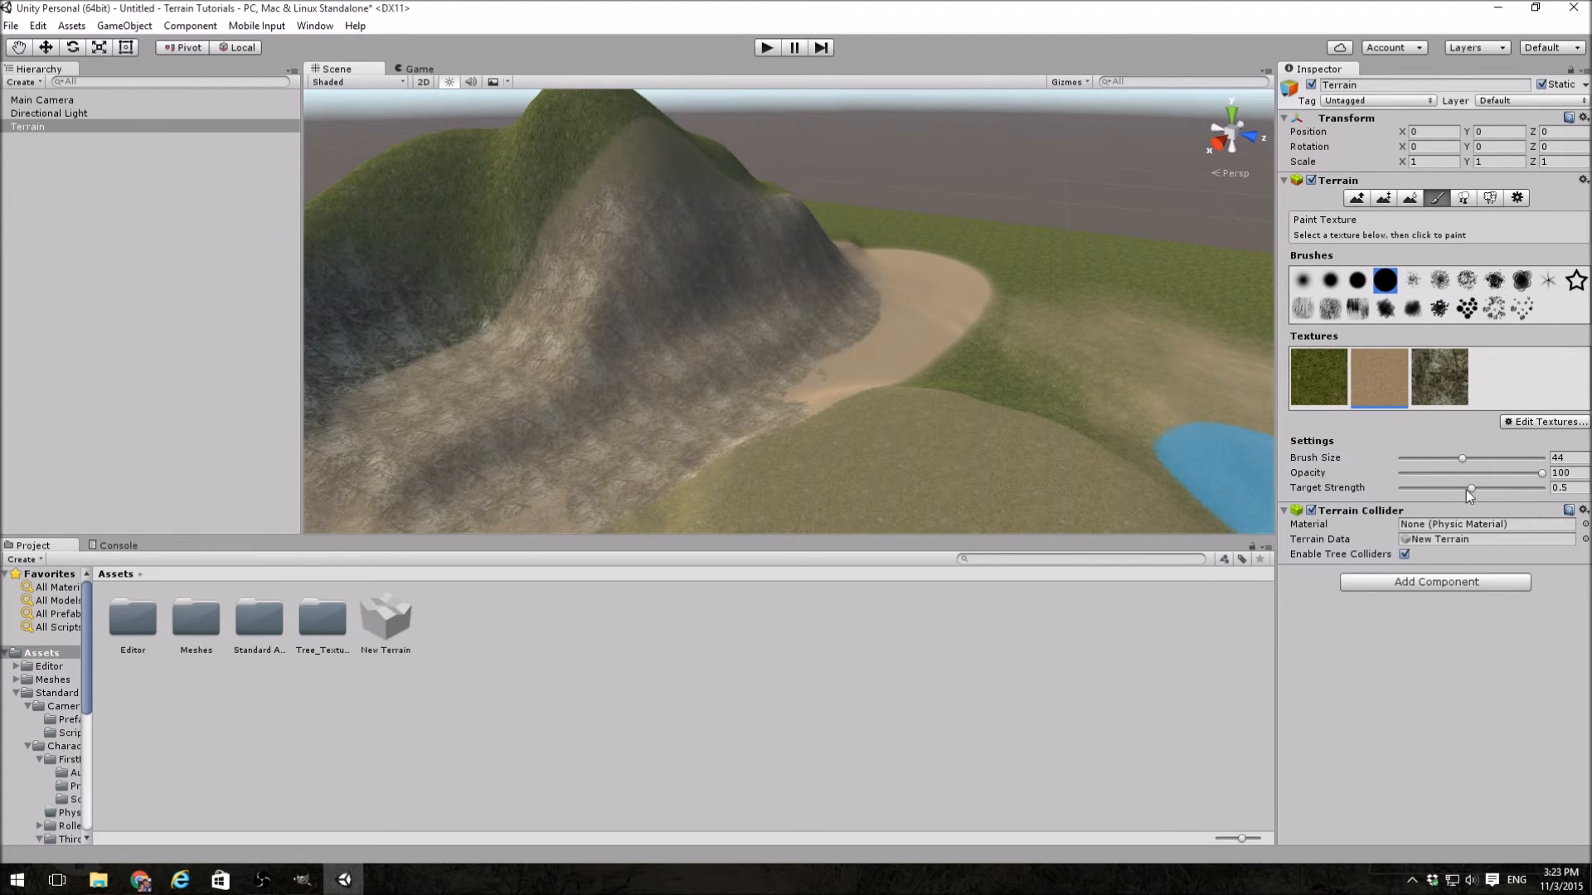
# Step: Raise the target strength to 1 and paint a single sand spot inside the half-strength sand patch
pyautogui.moveTo(1470, 488); pyautogui.dragTo(1544, 490)
pyautogui.scroll(5, 1092, 470)
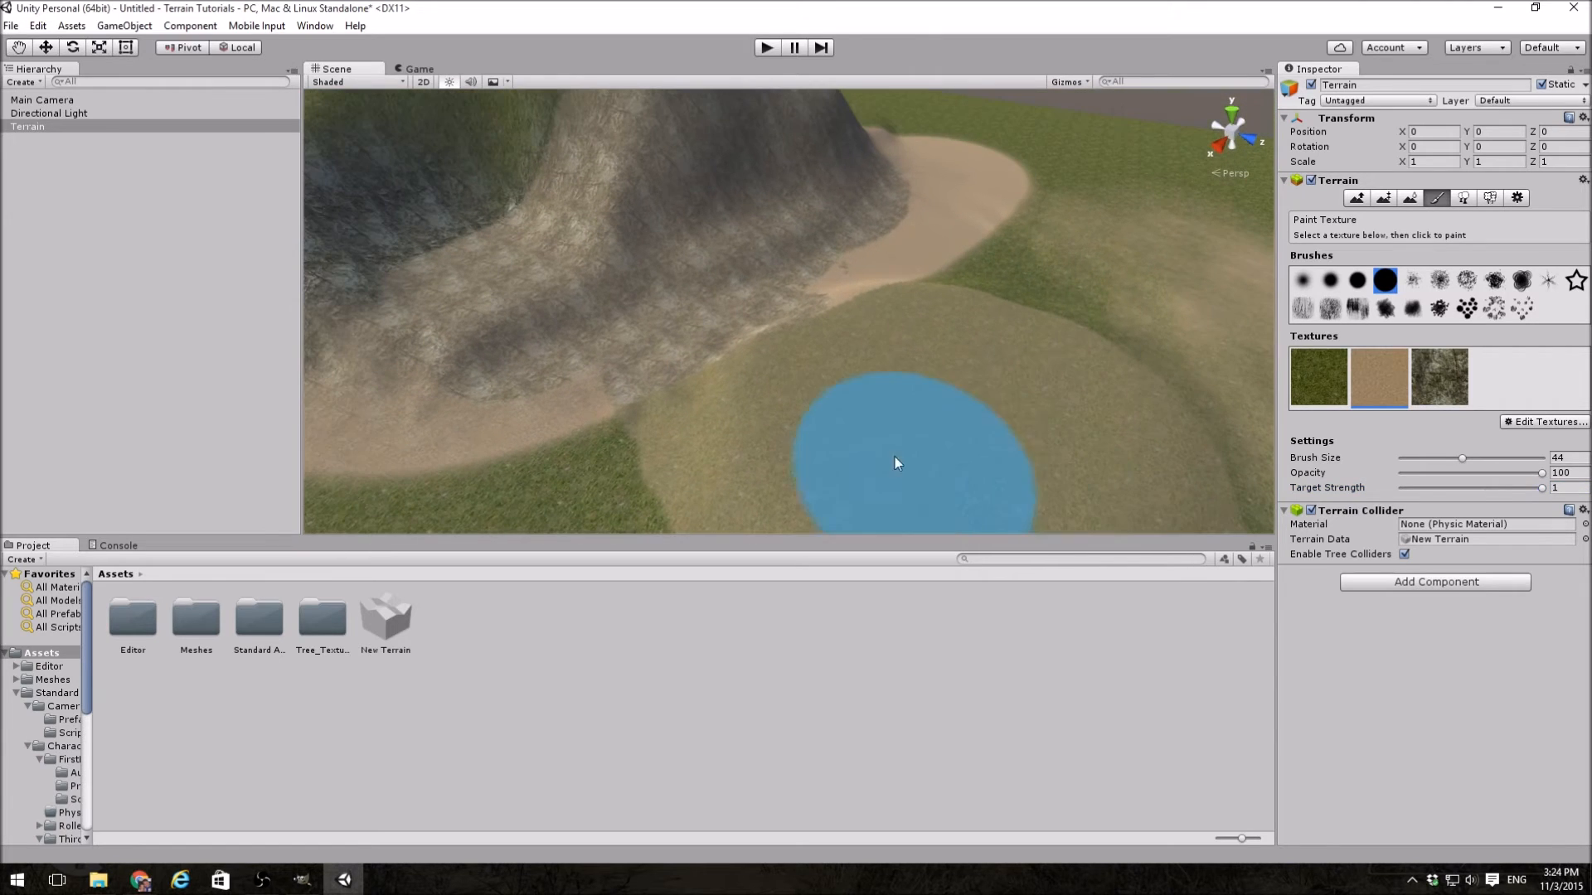
pyautogui.click(937, 419)
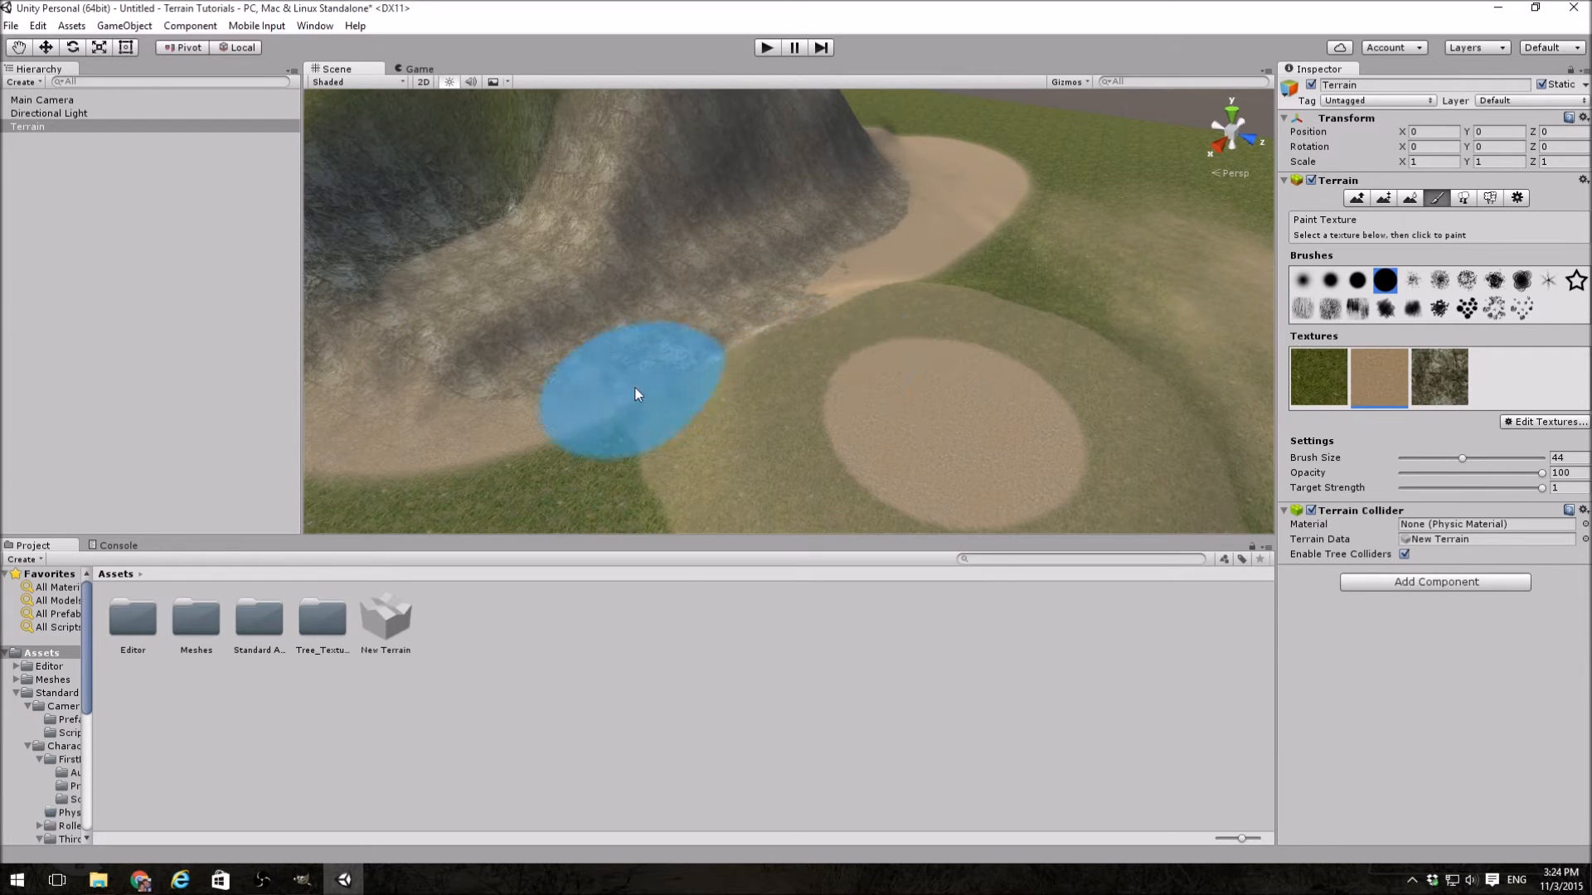
# Step: Add the Conifer_Desktop prefab to the terrain's tree list
pyautogui.click(1464, 197)
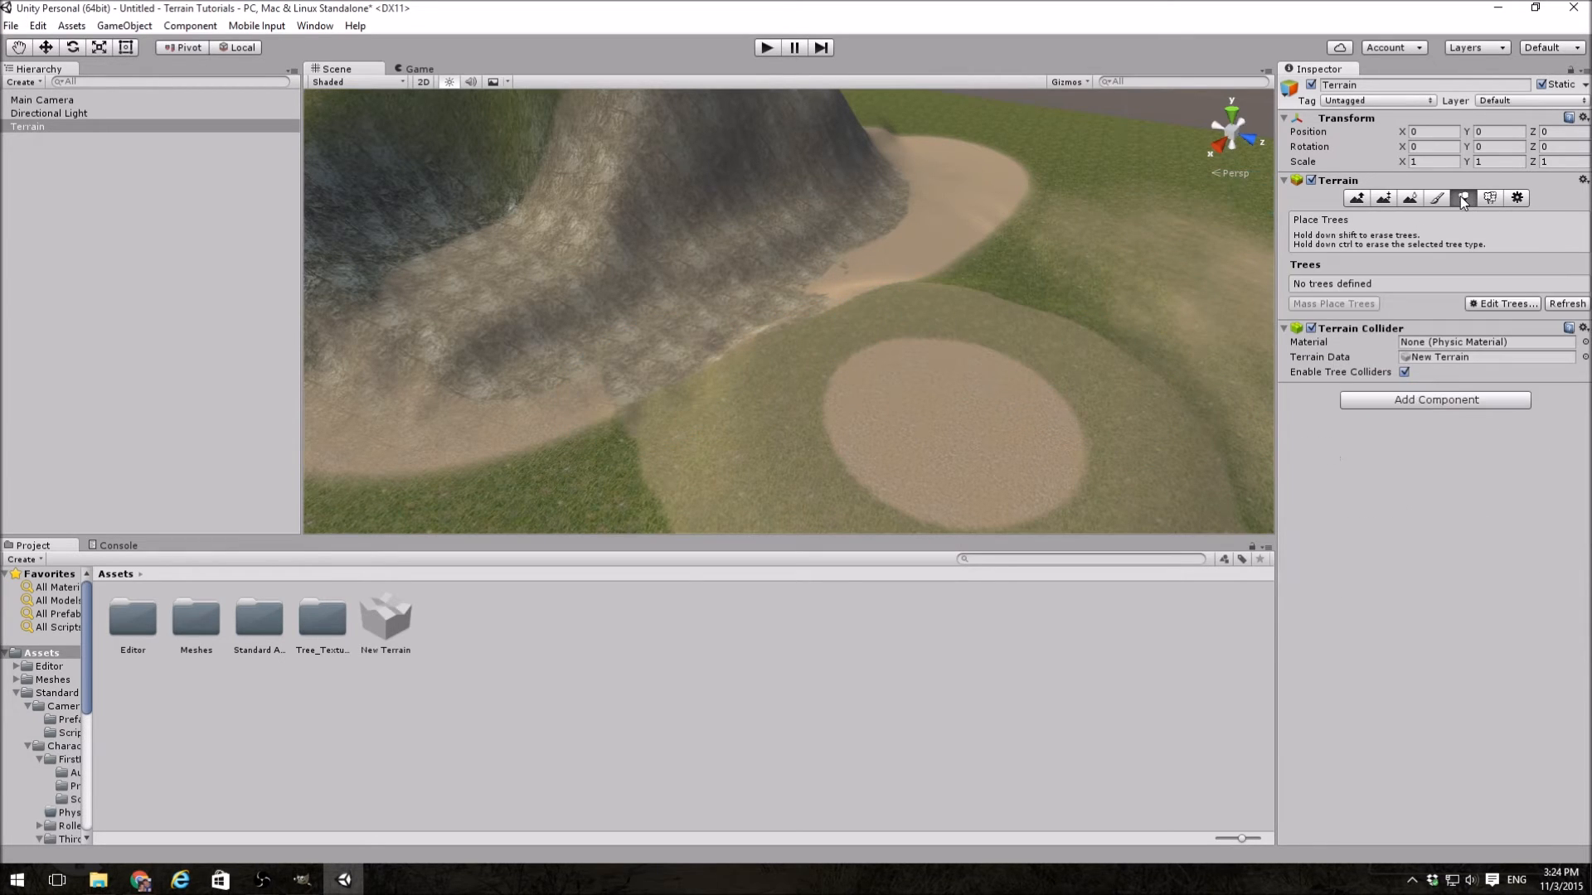
pyautogui.click(1503, 304)
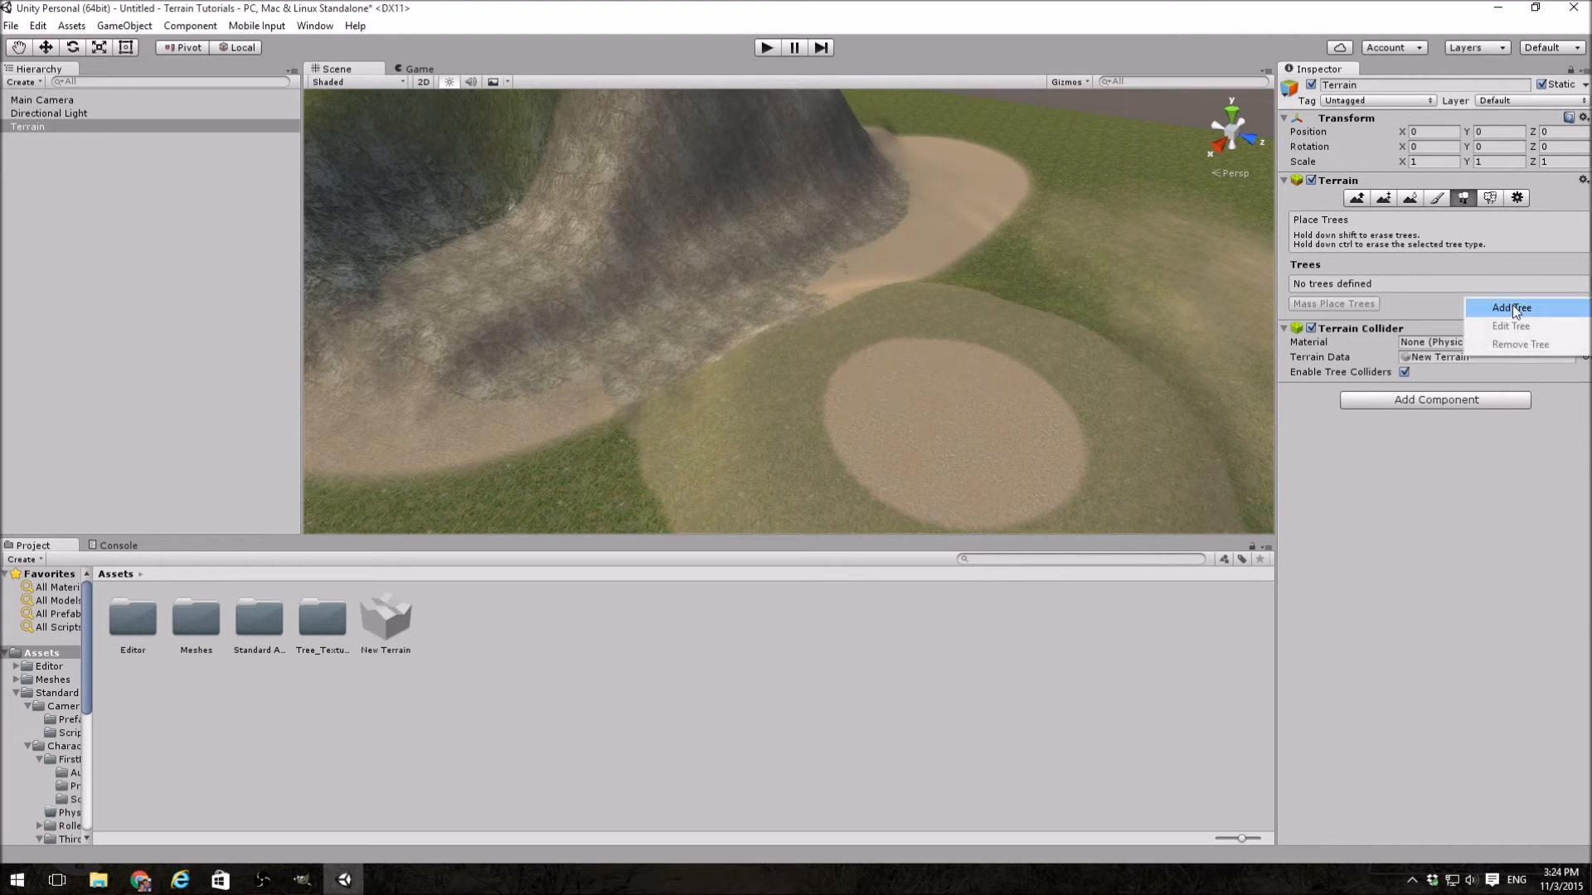
pyautogui.click(1512, 306)
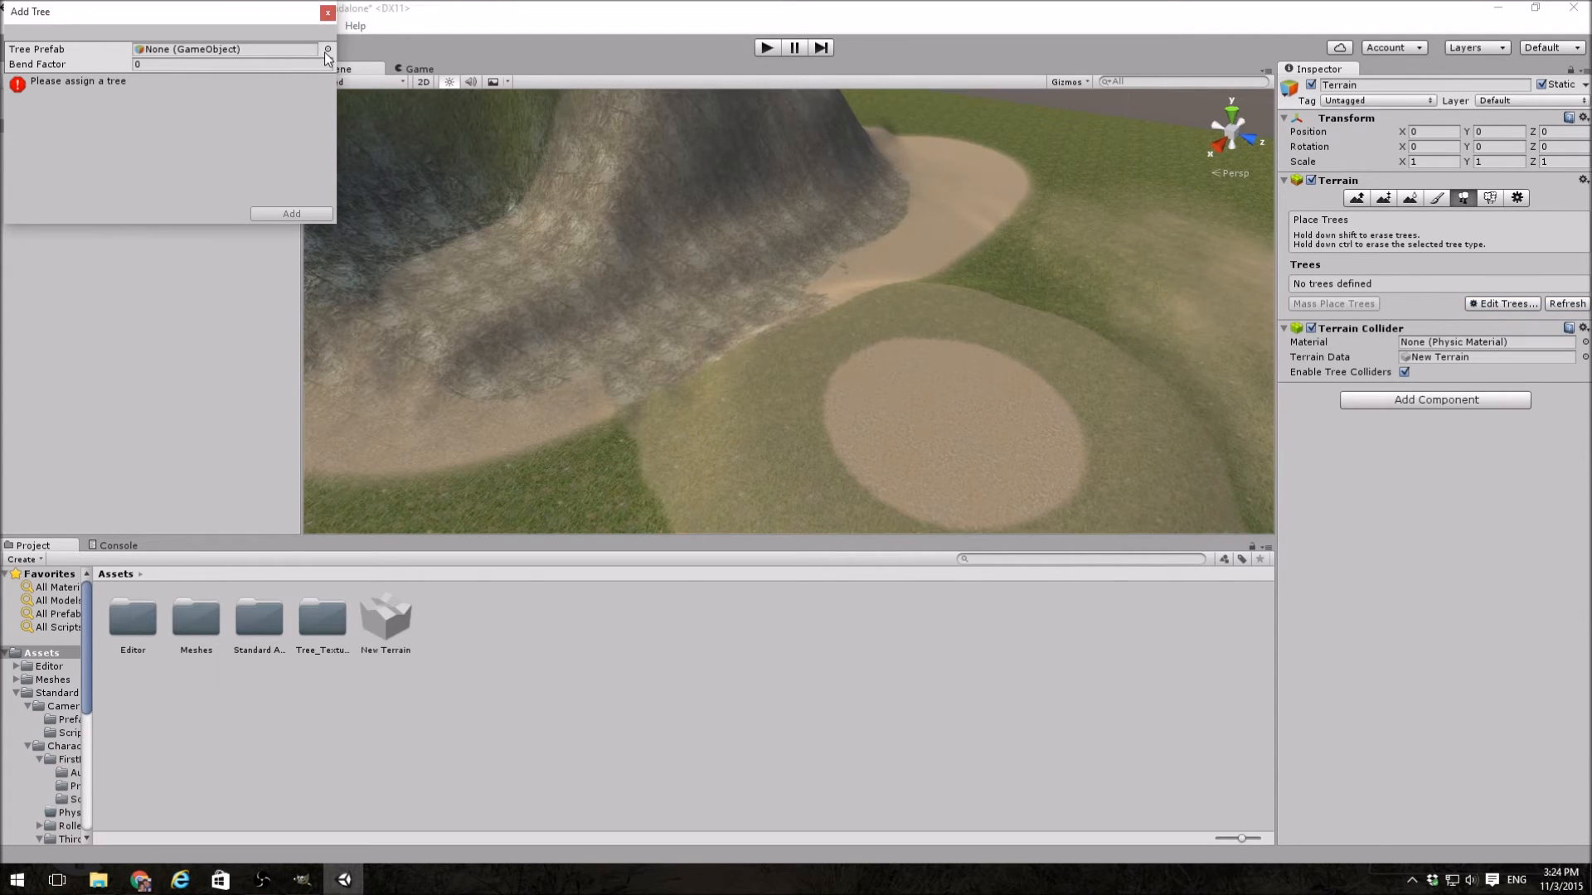
pyautogui.click(328, 50)
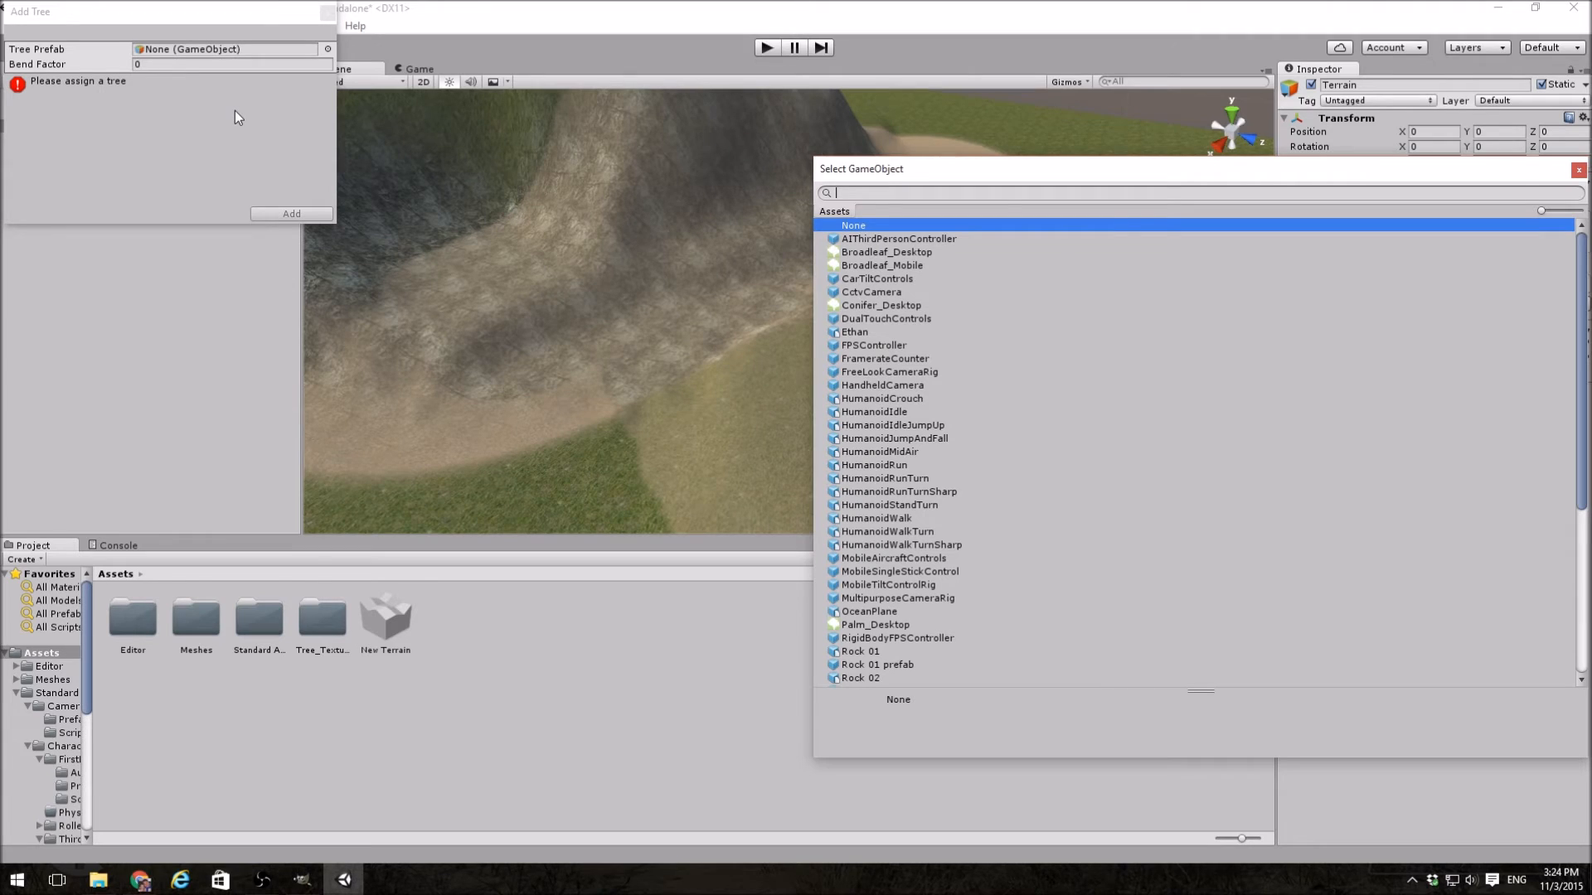
pyautogui.click(883, 306)
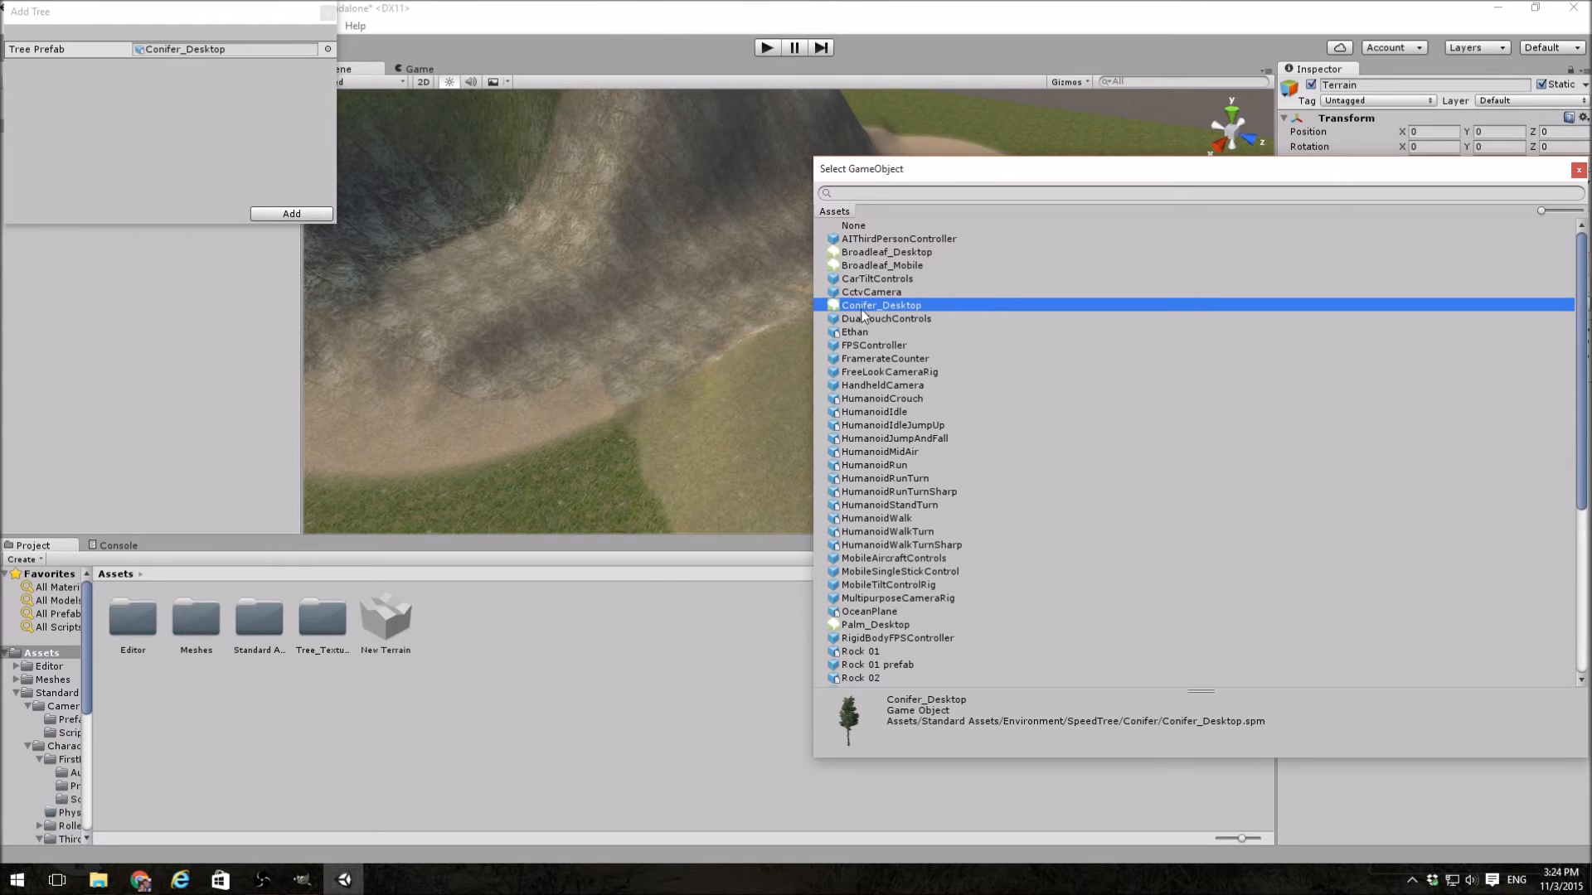
pyautogui.doubleClick(866, 308)
pyautogui.click(313, 216)
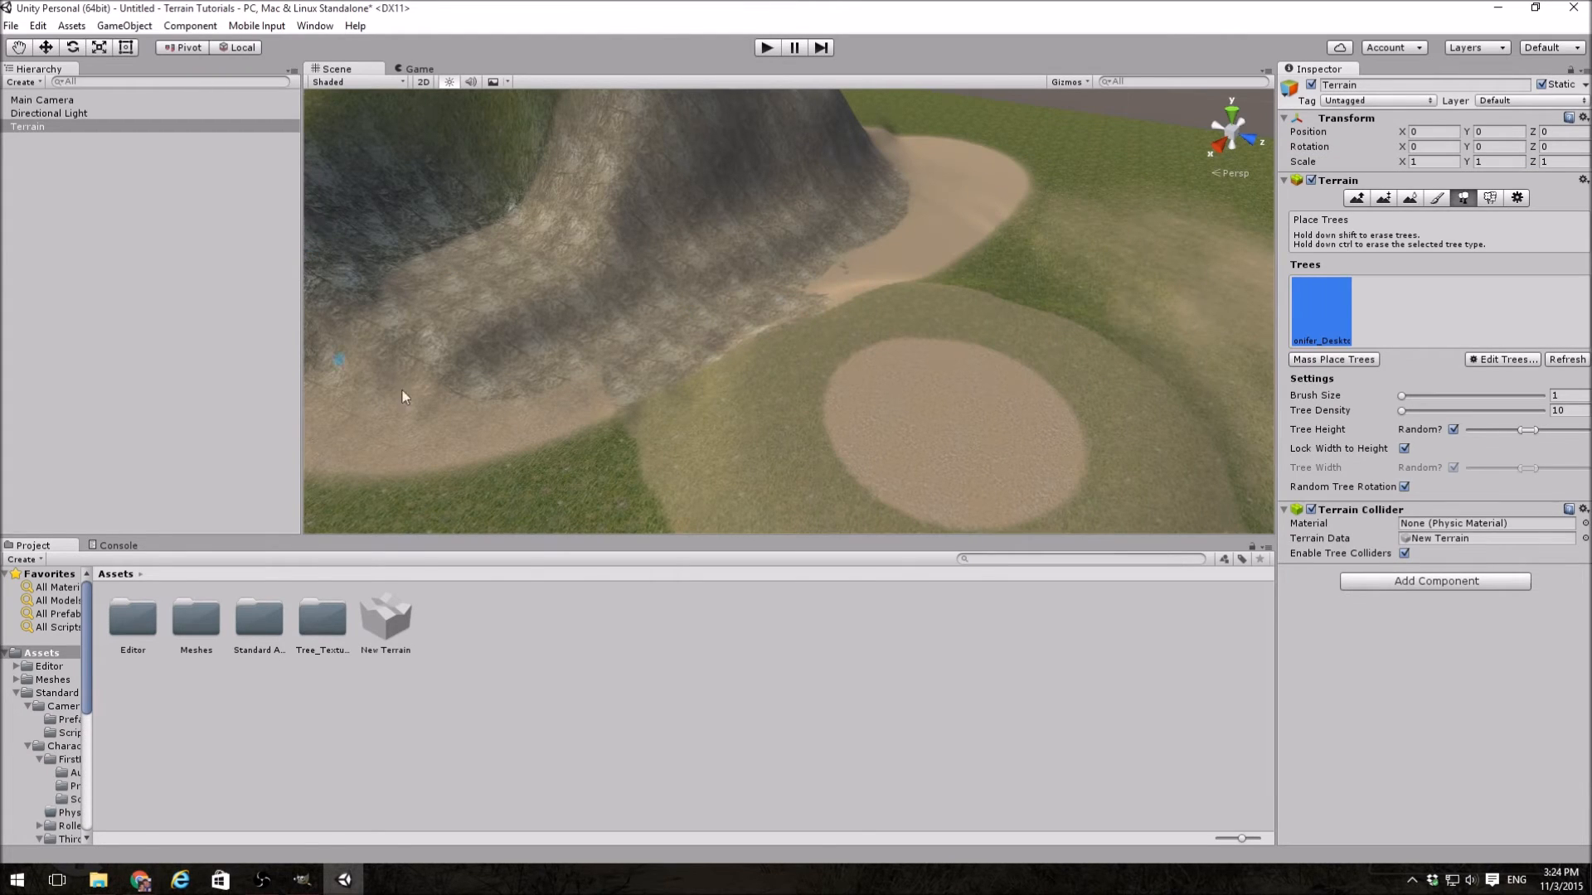
# Step: Scatter sparse conifers over the grass and the faint sand patch with the tree brush at size 50.8
pyautogui.moveTo(1413, 401); pyautogui.dragTo(1474, 397)
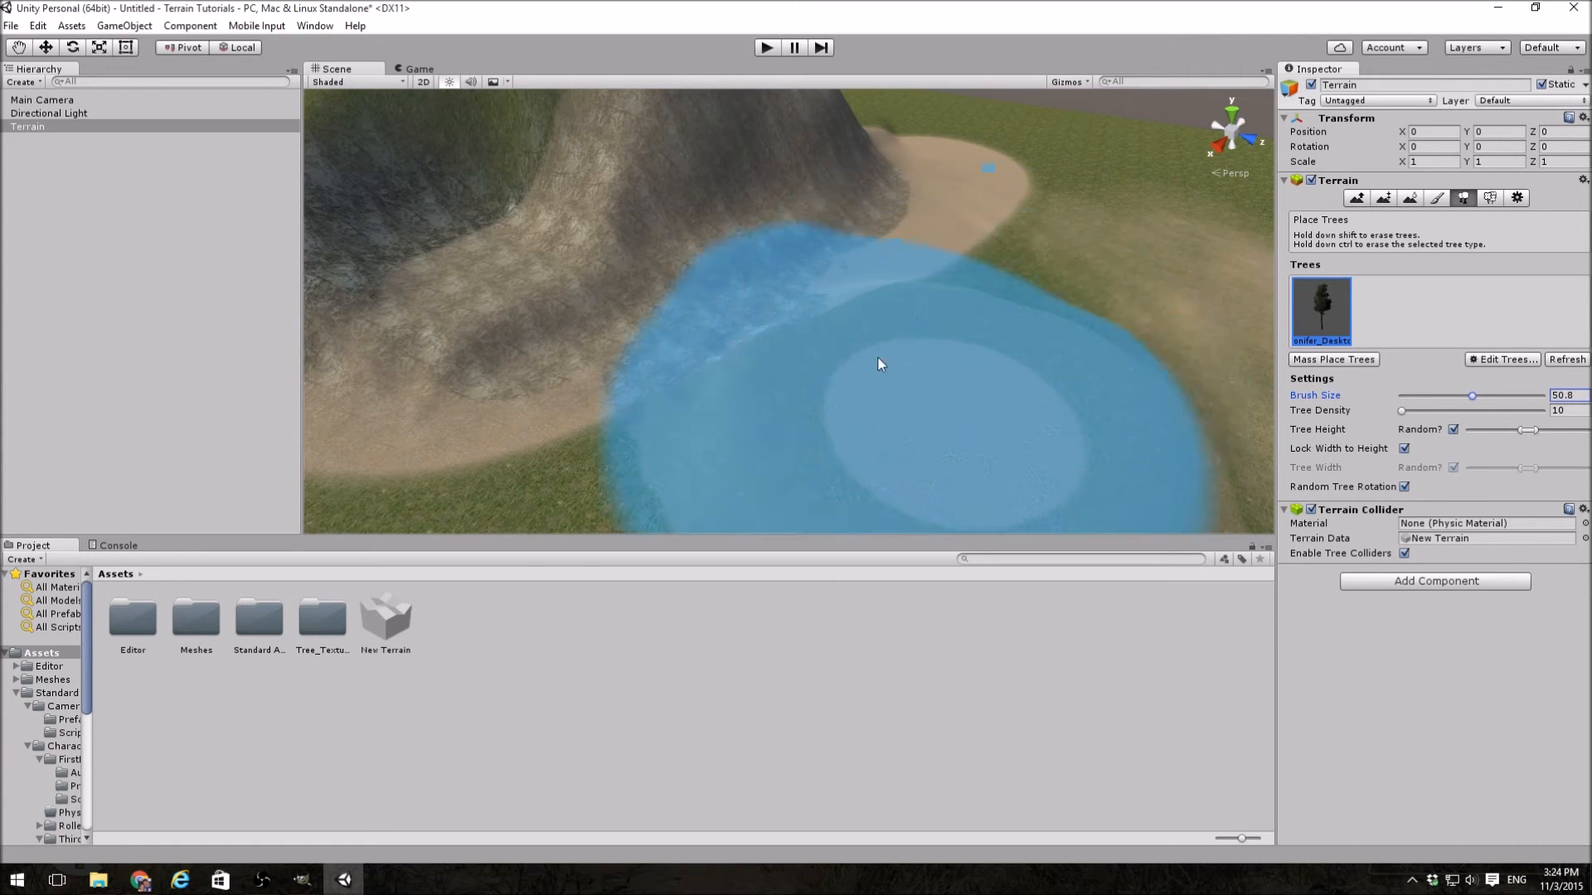
pyautogui.moveTo(884, 345); pyautogui.dragTo(1169, 338, button='right')
pyautogui.click(931, 291)
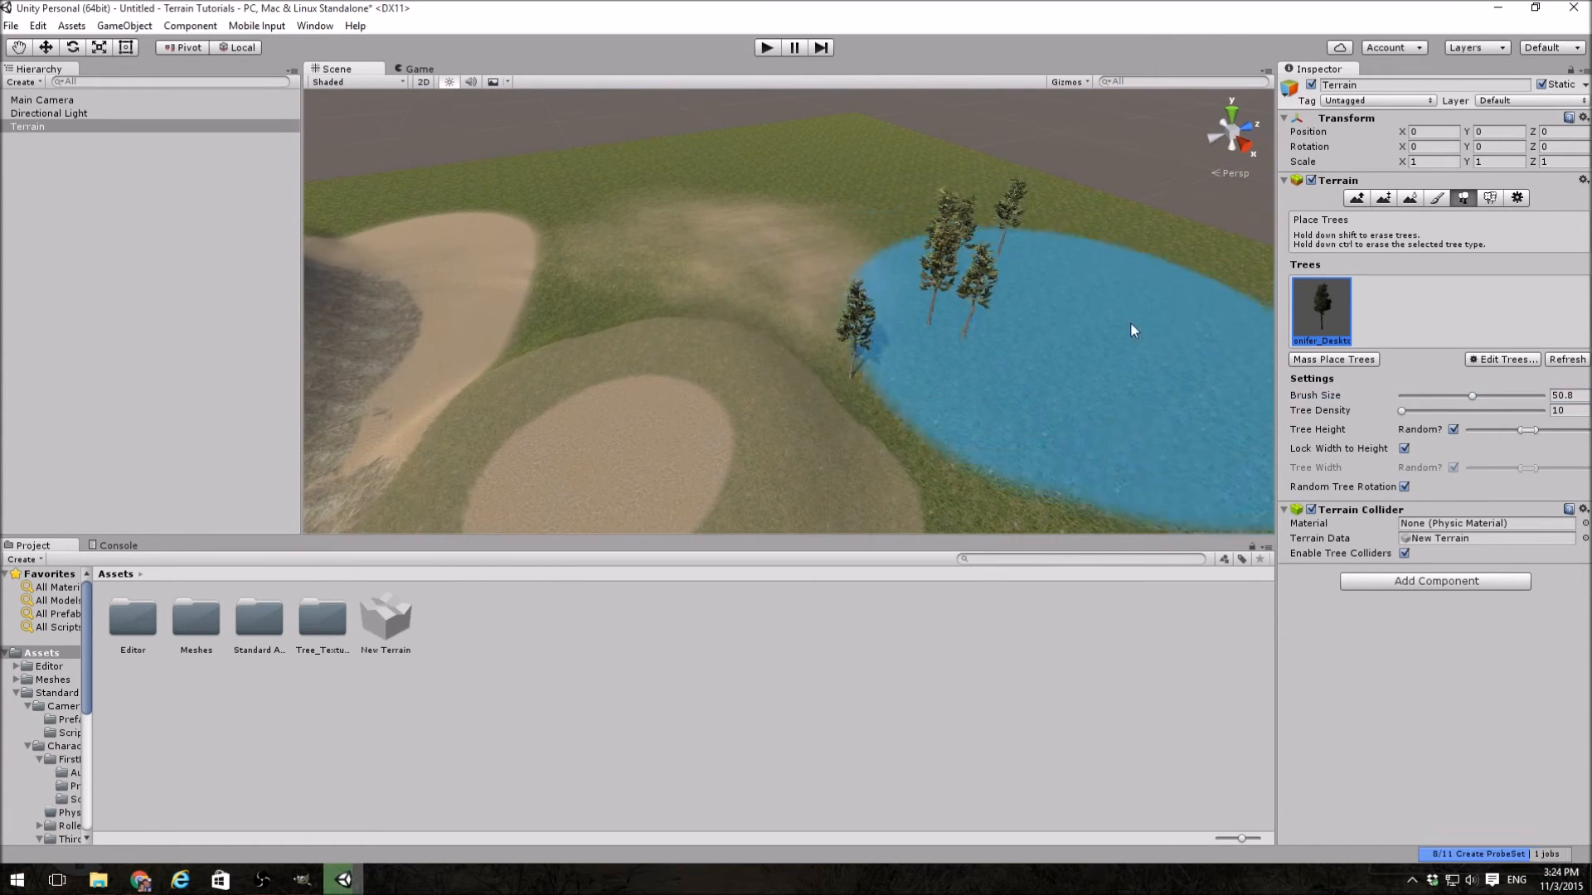
pyautogui.click(1160, 324)
pyautogui.click(774, 233)
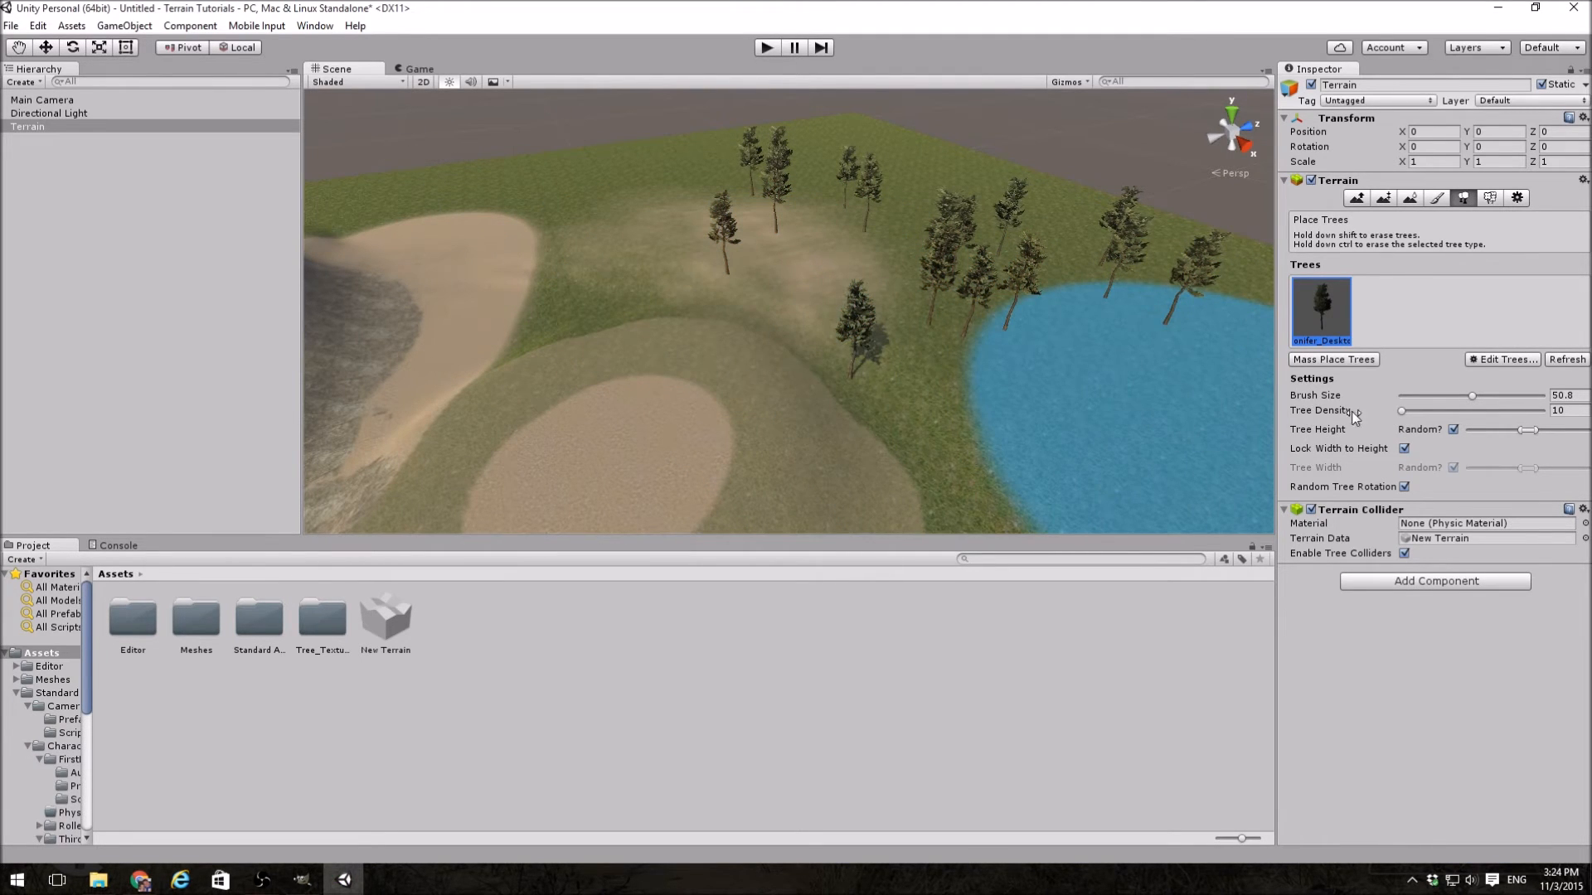
pyautogui.click(1112, 436)
pyautogui.moveTo(999, 422); pyautogui.dragTo(1395, 411, button='right')
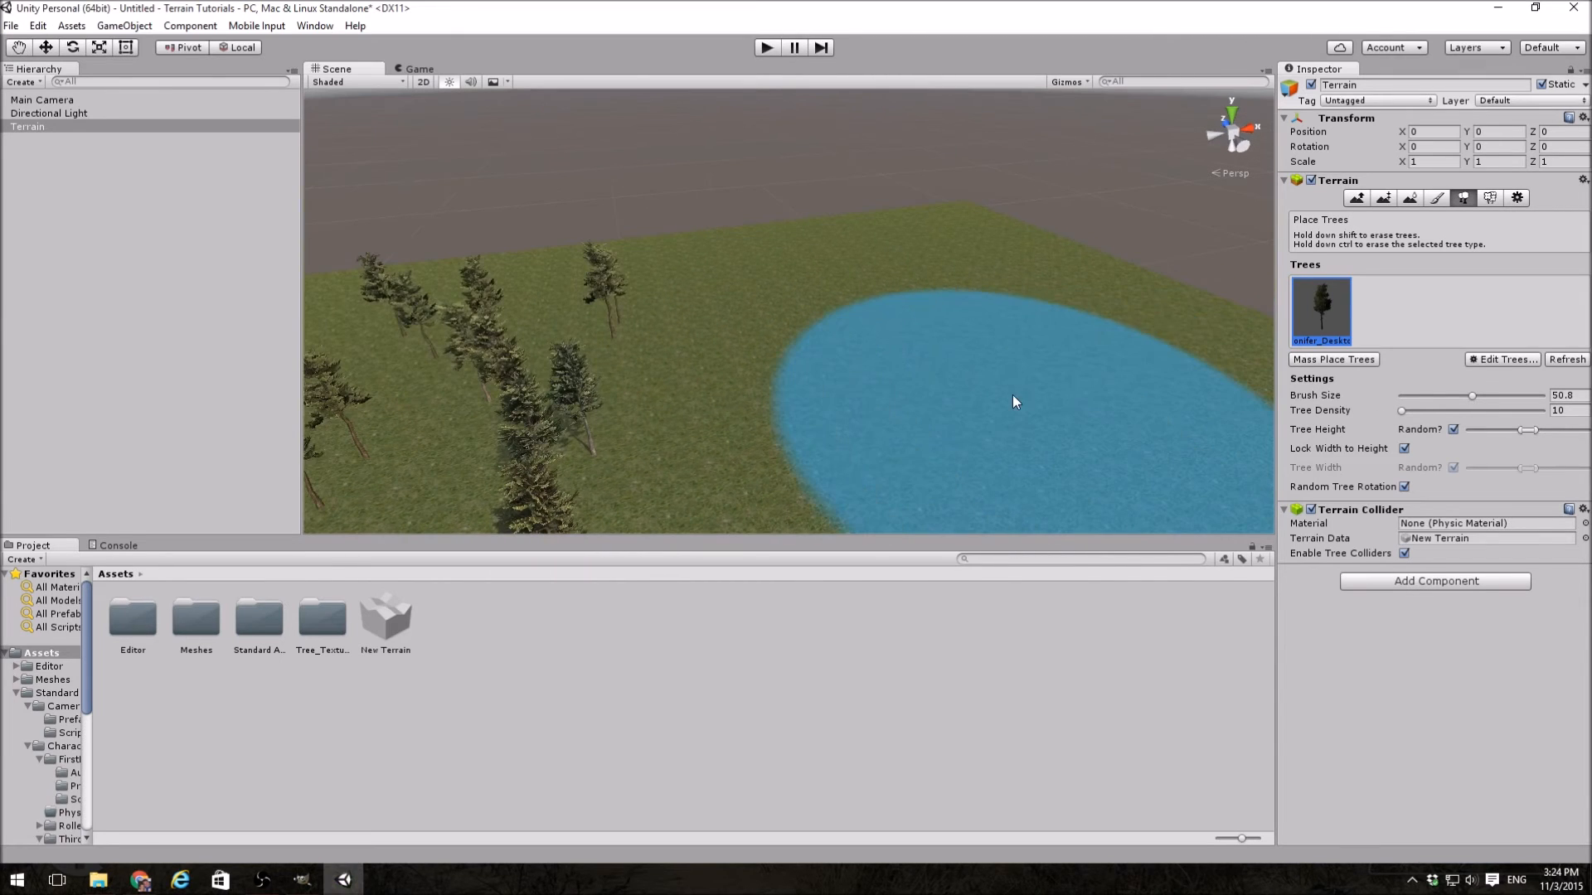
pyautogui.click(1013, 396)
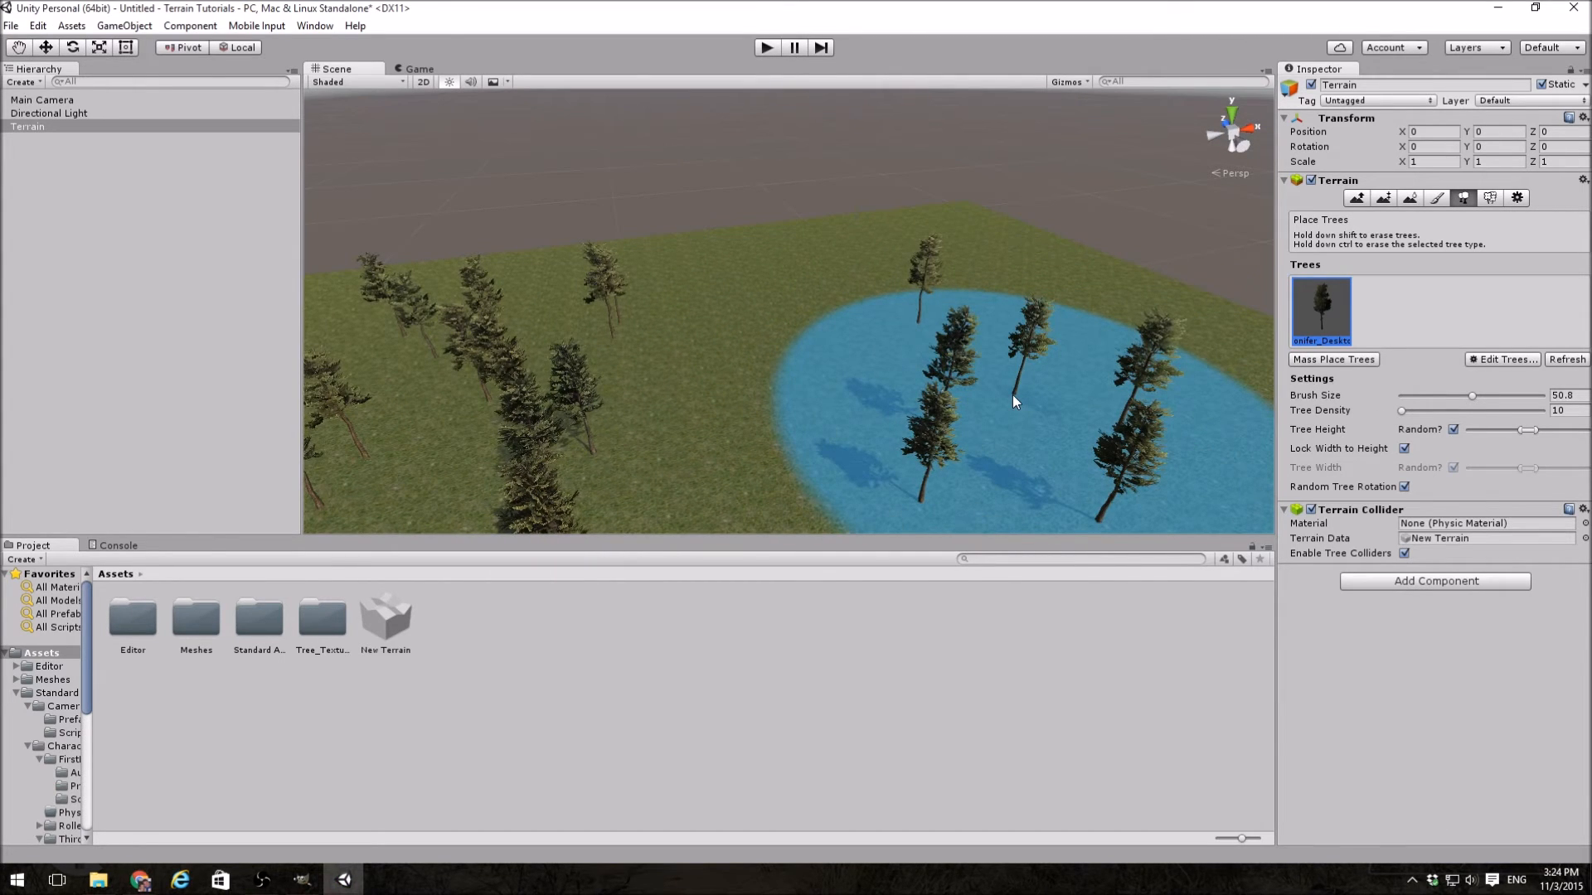
pyautogui.moveTo(1012, 394)
pyautogui.mouseDown(button='right')
pyautogui.moveTo(1059, 419)
pyautogui.moveTo(1051, 402)
pyautogui.moveTo(1030, 405)
pyautogui.mouseUp(button='right')
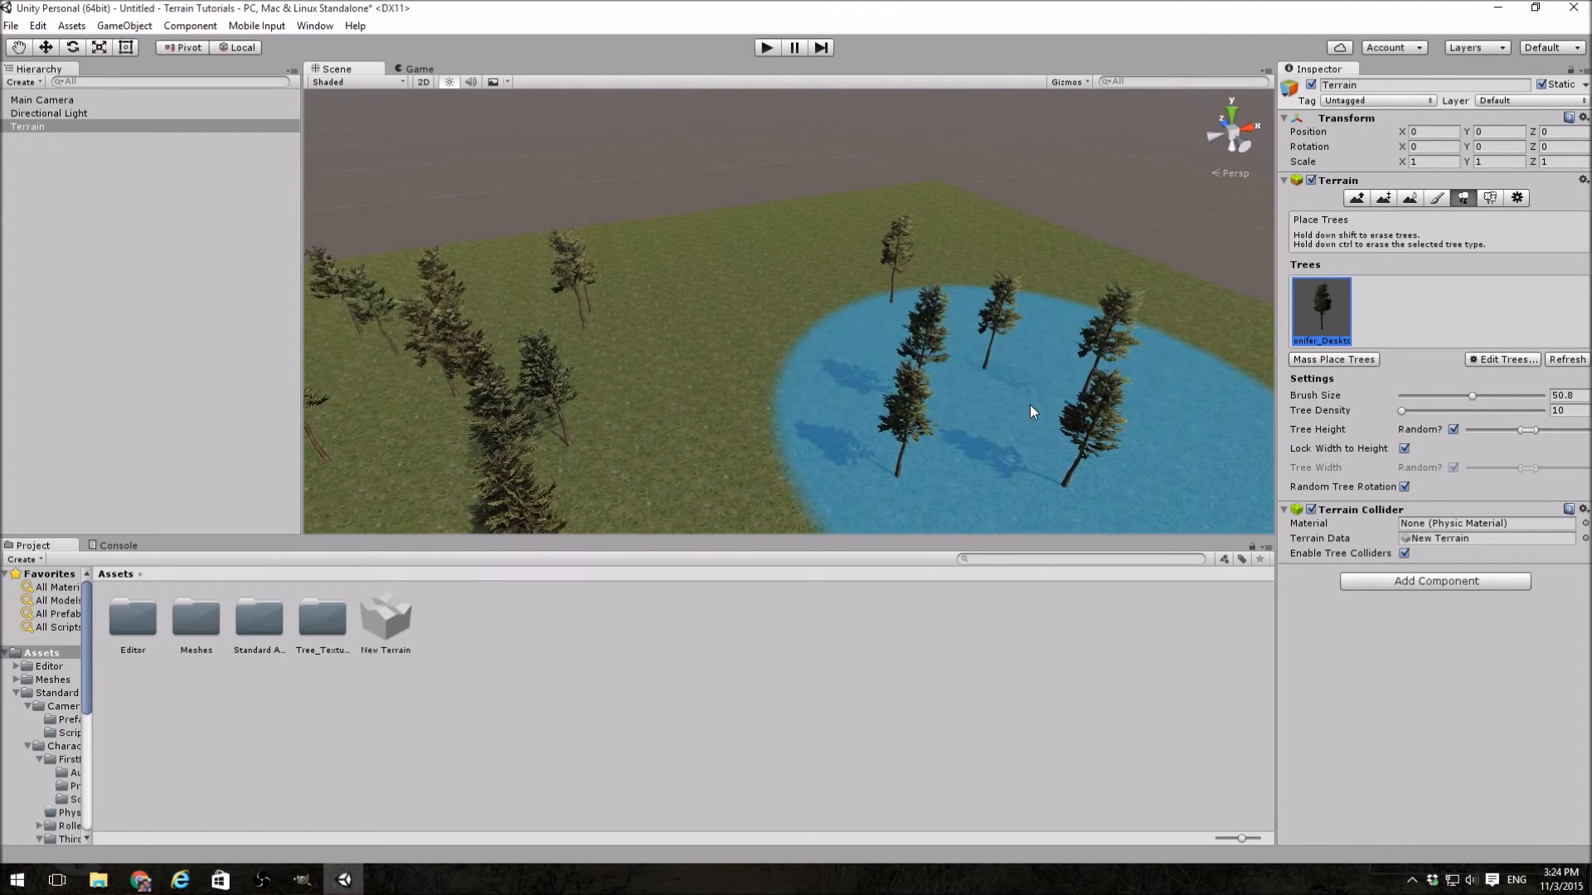
# Step: Raise the tree density to 100, paint a dense conifer stand on the open grass, and erase it
pyautogui.moveTo(1401, 412); pyautogui.dragTo(1545, 415)
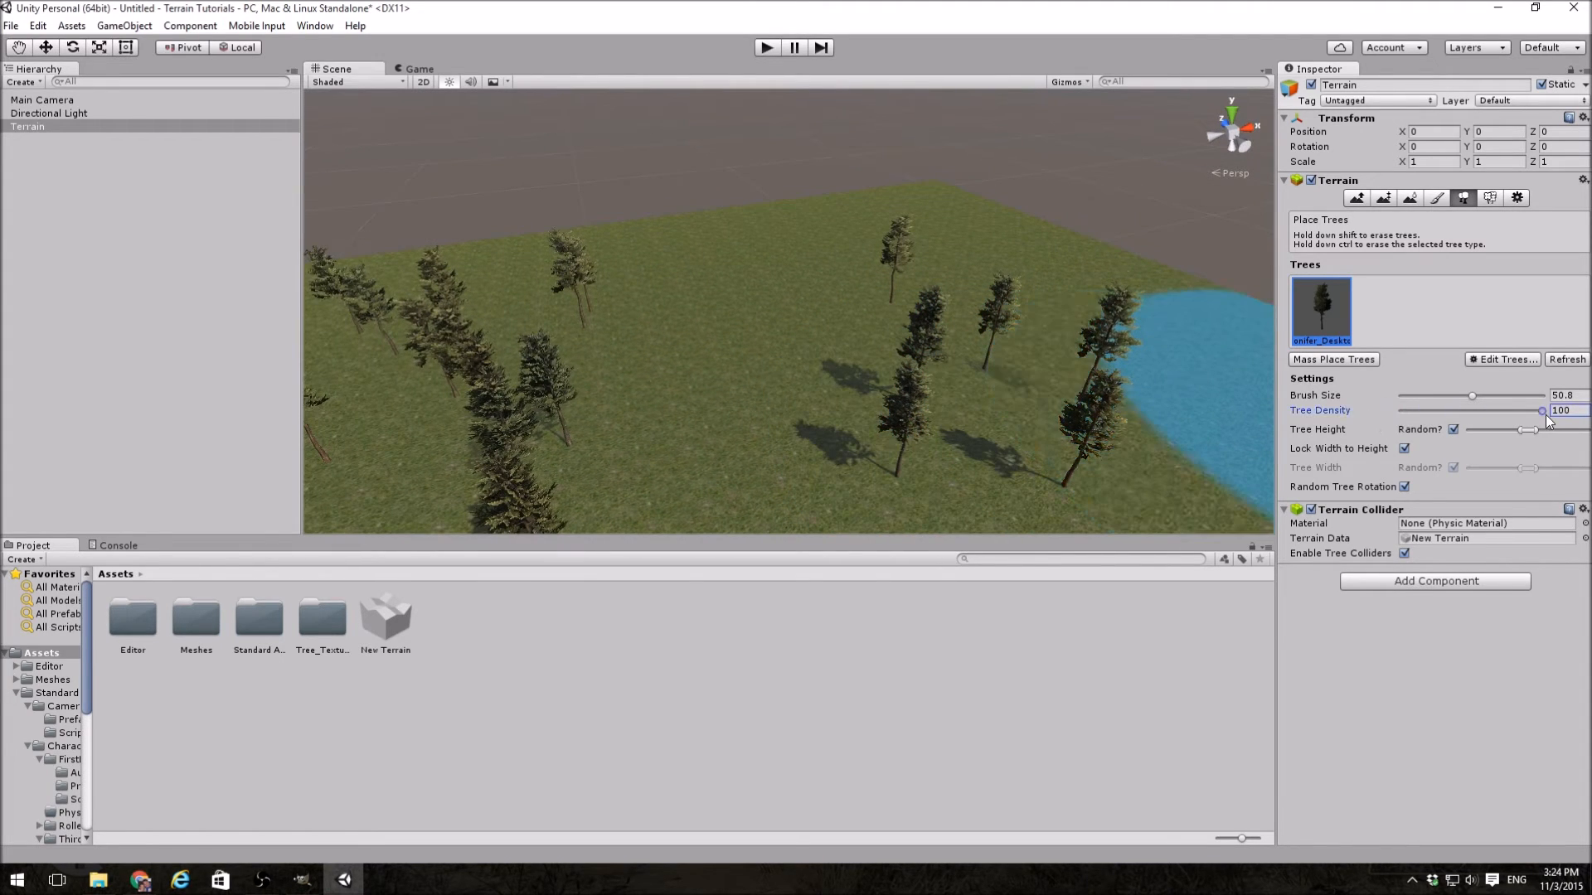
pyautogui.click(755, 281)
pyautogui.moveTo(754, 281)
pyautogui.mouseDown()
pyautogui.moveTo(699, 383)
pyautogui.moveTo(498, 390)
pyautogui.moveTo(581, 398)
pyautogui.mouseUp()
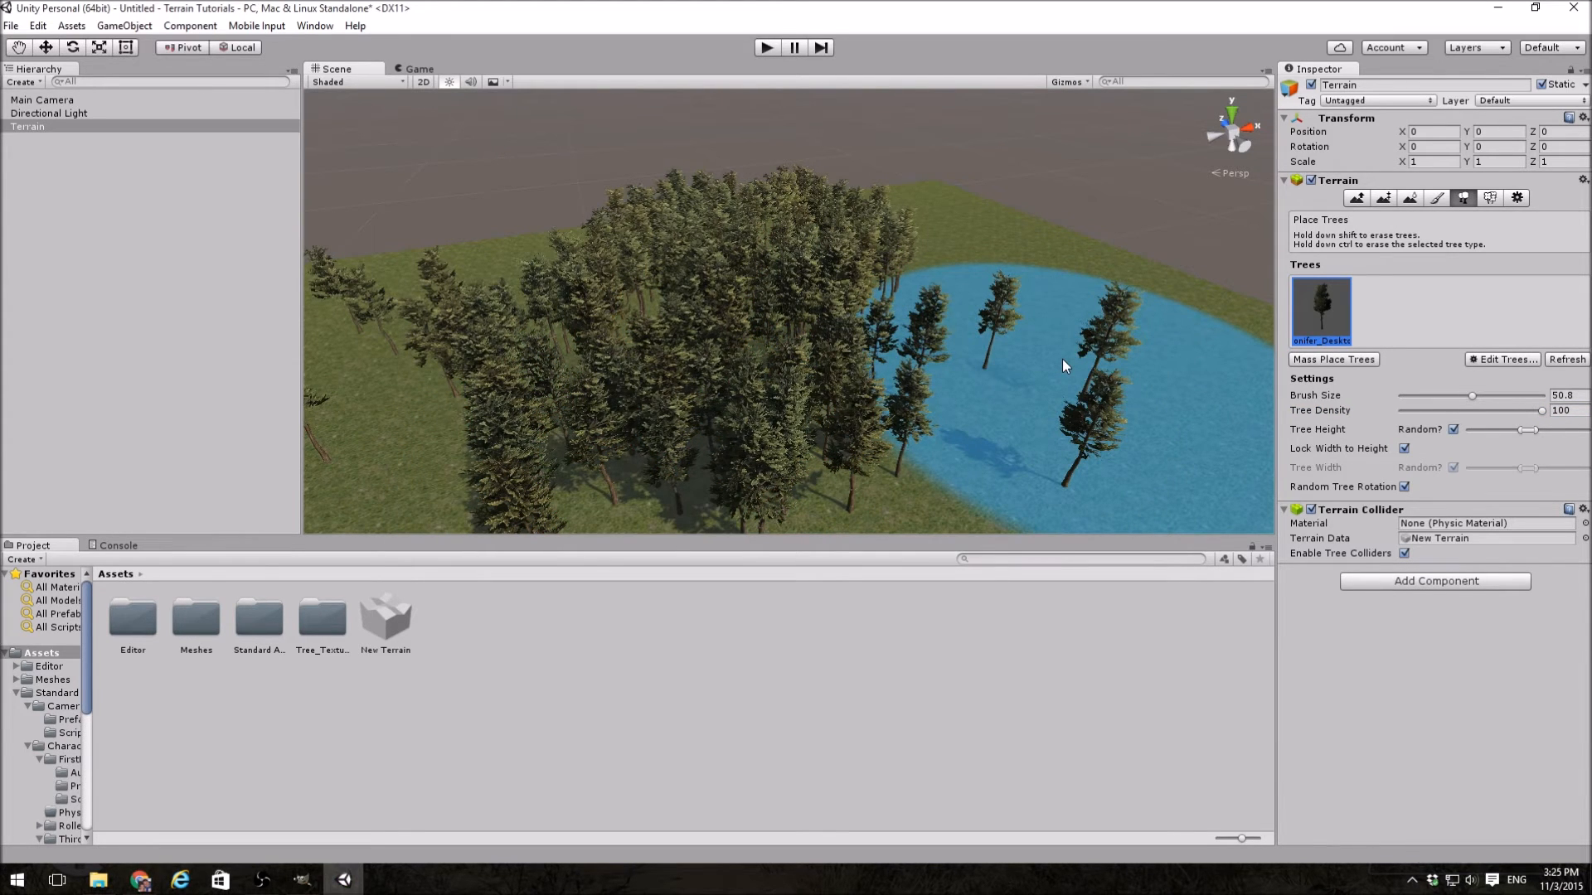
pyautogui.moveTo(993, 353)
pyautogui.keyDown('shift'); pyautogui.mouseDown()
pyautogui.moveTo(804, 278)
pyautogui.moveTo(915, 470)
pyautogui.mouseUp(); pyautogui.keyUp('shift')
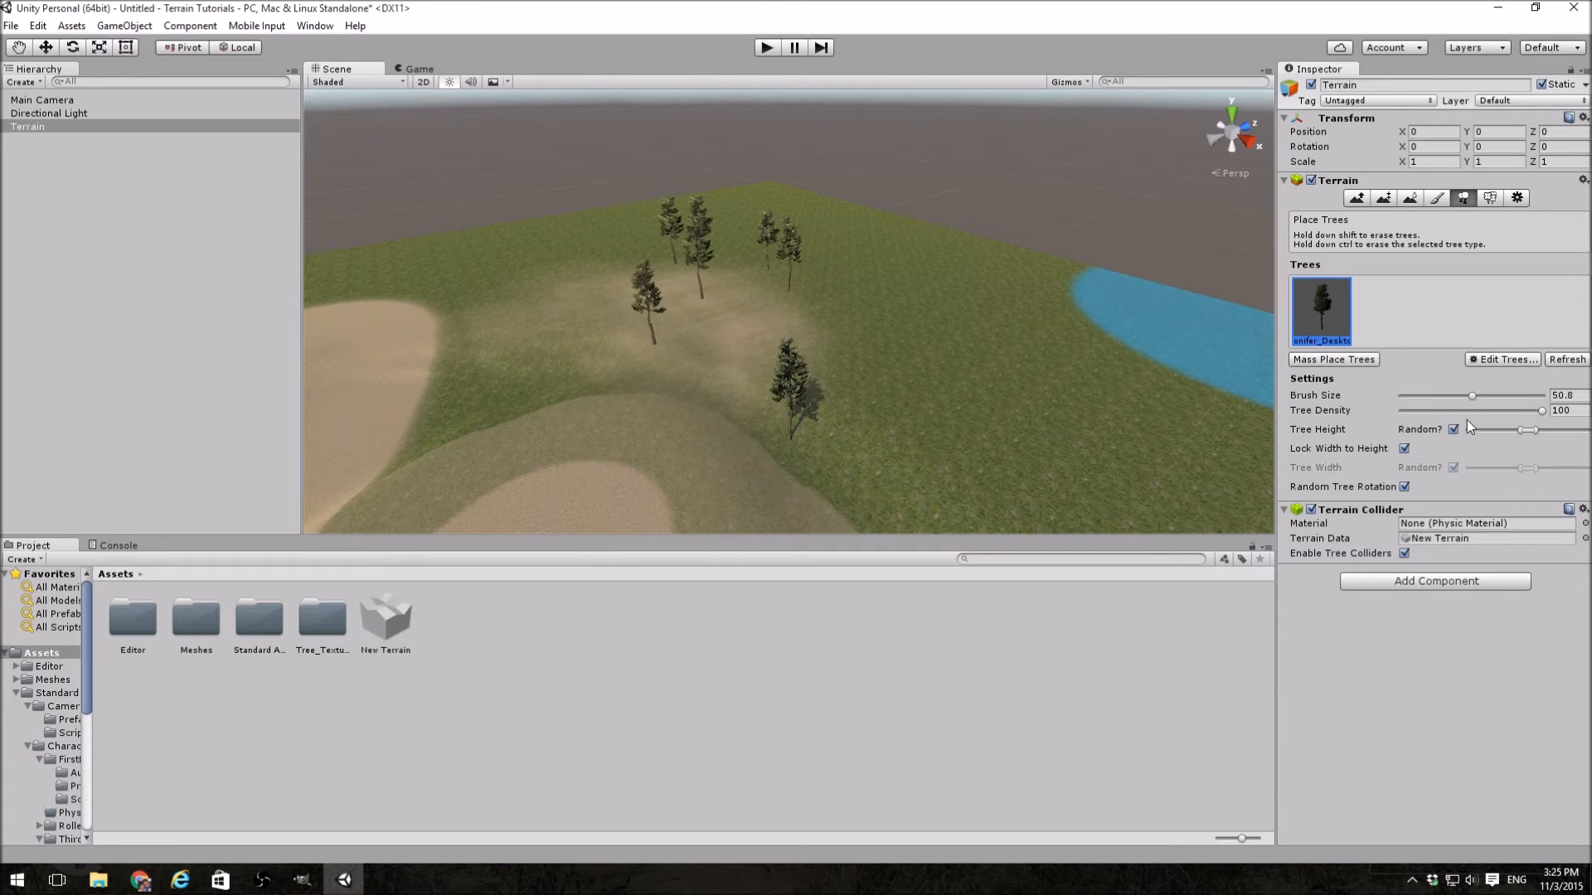
# Step: Reduce the tree brush size to 1 and place six individual conifers across the grass
pyautogui.moveTo(1474, 395); pyautogui.dragTo(1408, 391)
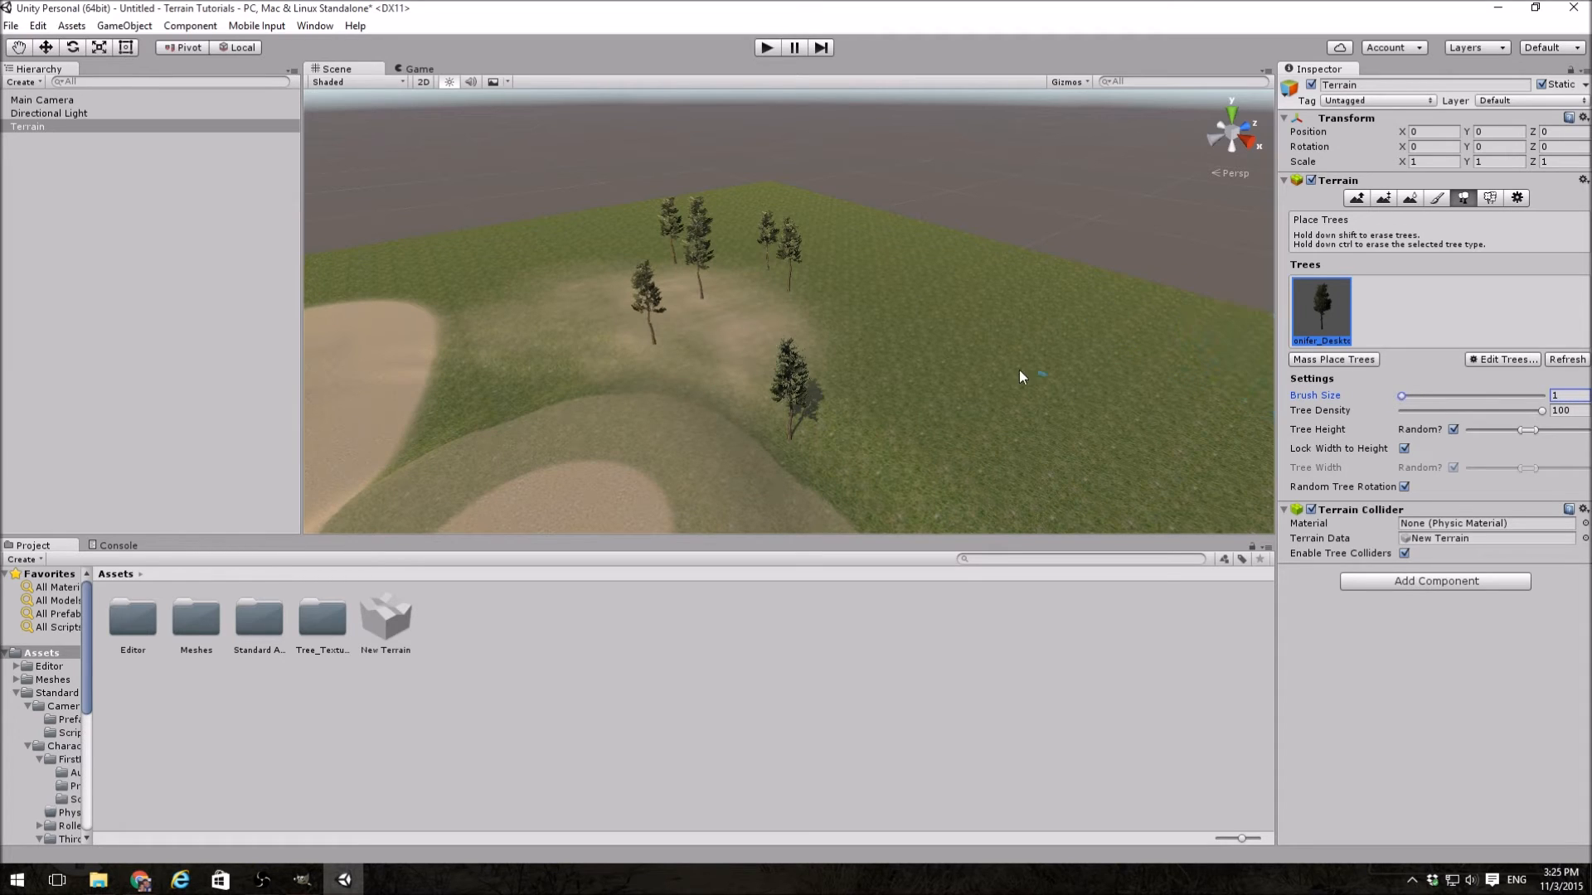
pyautogui.click(950, 340)
pyautogui.click(1176, 359)
pyautogui.click(1105, 456)
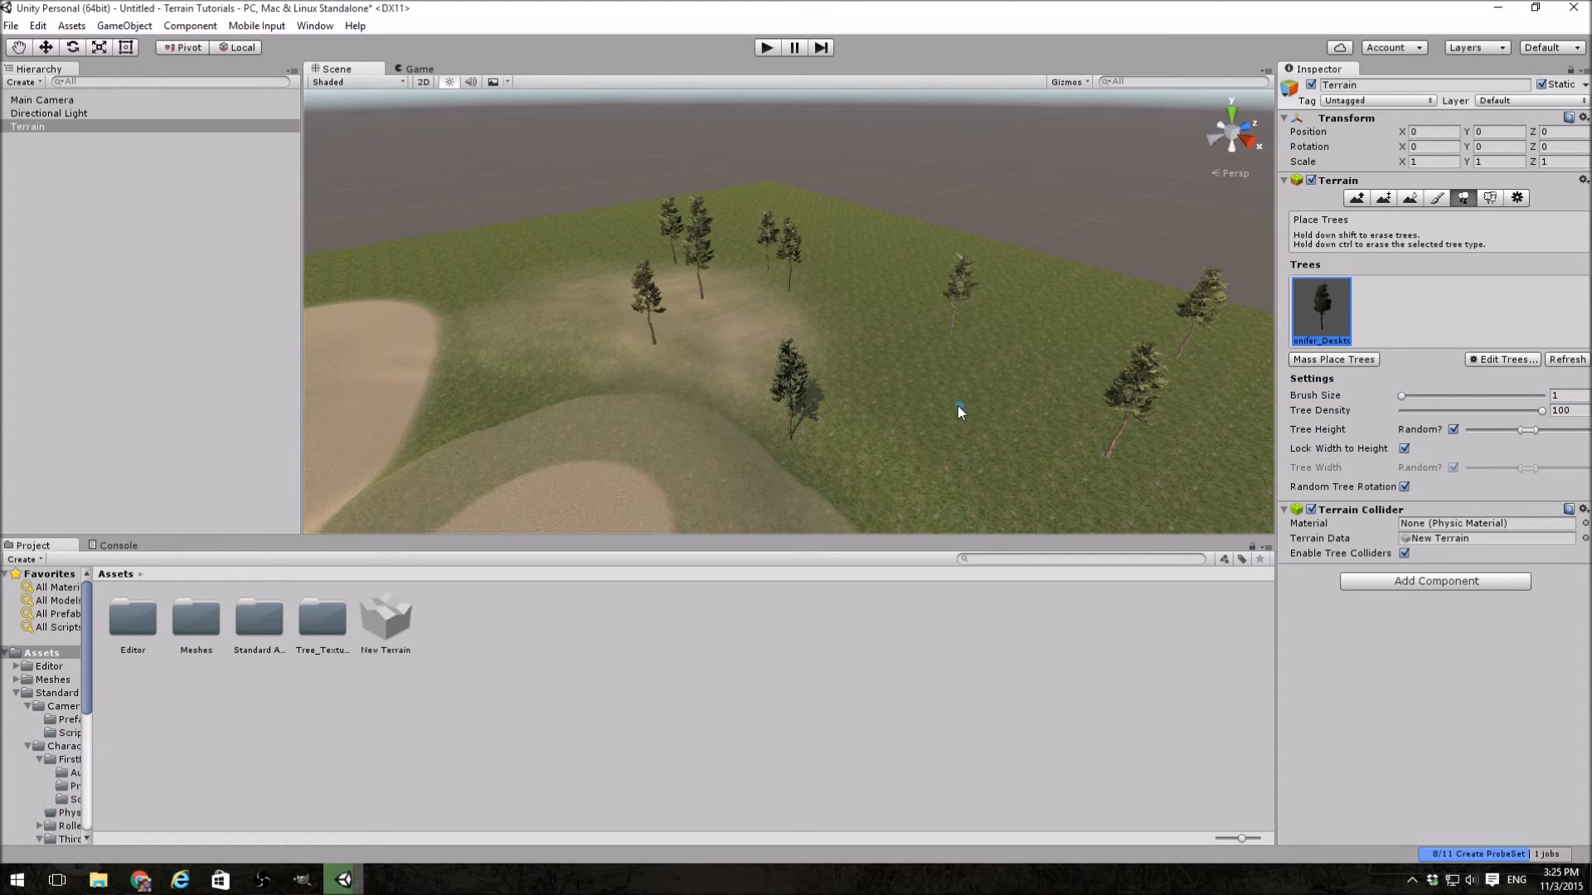
pyautogui.click(957, 406)
pyautogui.click(1081, 330)
pyautogui.click(867, 315)
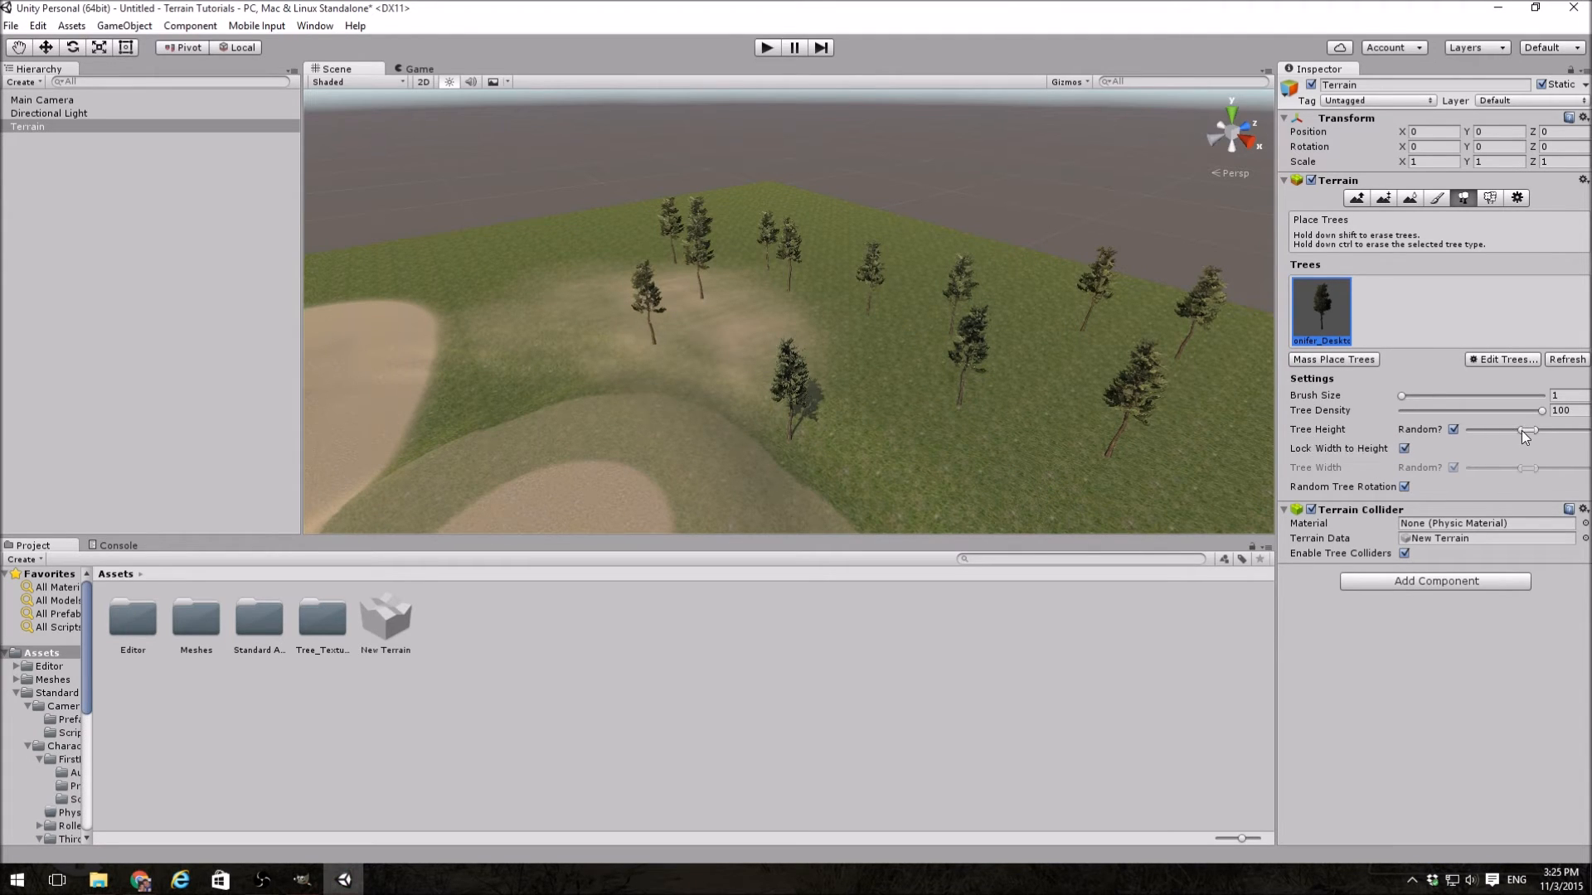
# Step: Widen the random tree height range and place two more conifers among the individual trees
pyautogui.moveTo(1533, 429); pyautogui.dragTo(1510, 428)
pyautogui.click(973, 455)
pyautogui.click(1067, 375)
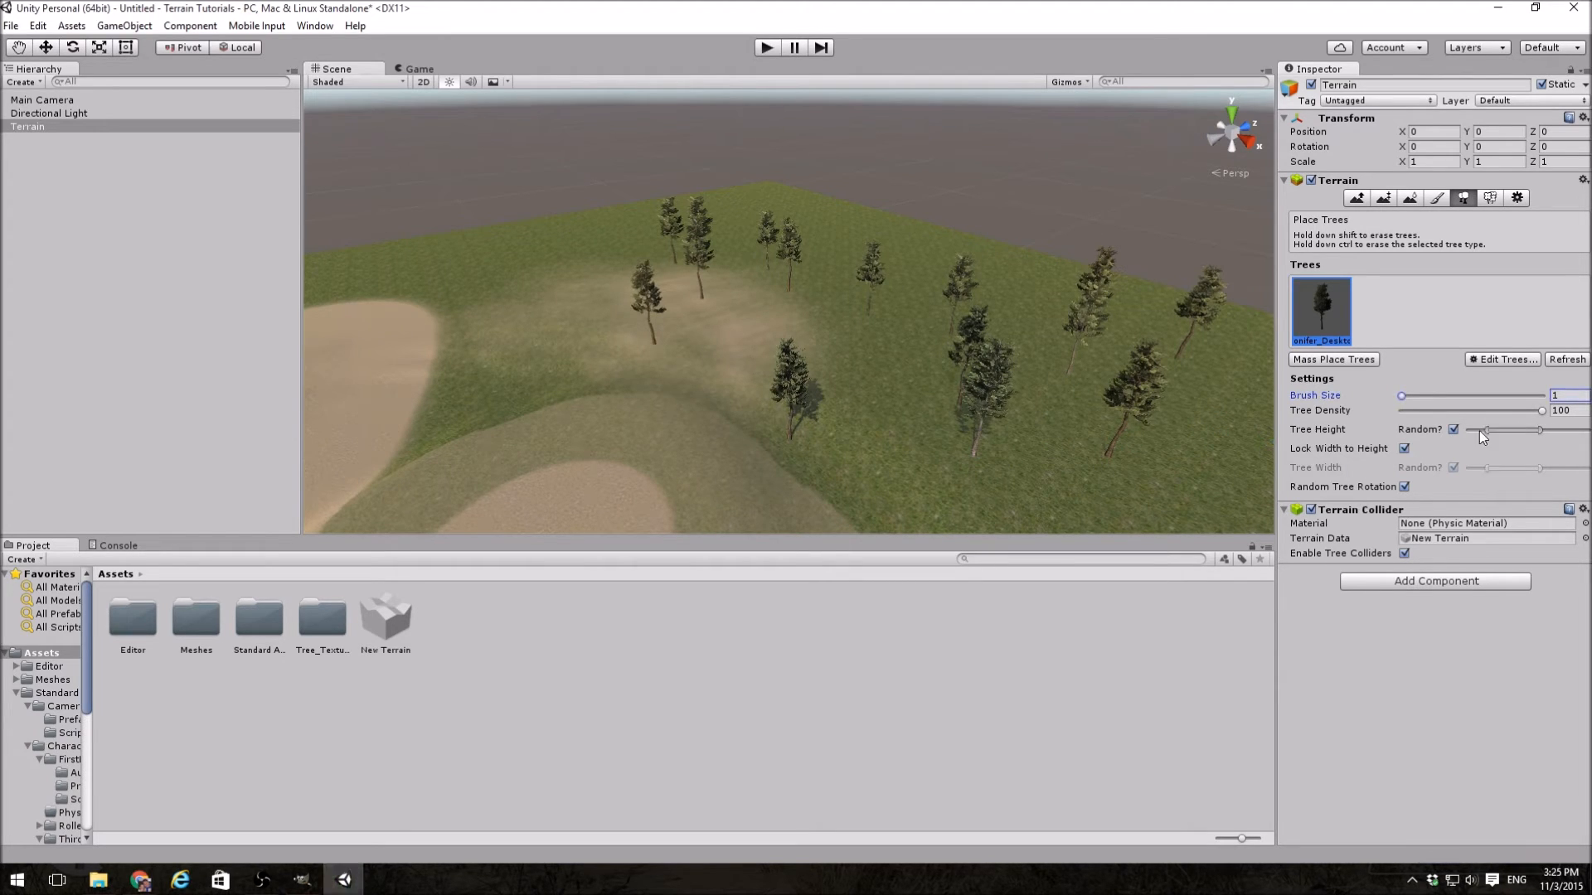
# Step: Extend the random tree height range to its full extent and place conifers individually around the grass and faint sand patch
pyautogui.moveTo(1539, 430)
pyautogui.mouseDown()
pyautogui.moveTo(1587, 429)
pyautogui.moveTo(1460, 431)
pyautogui.mouseUp()
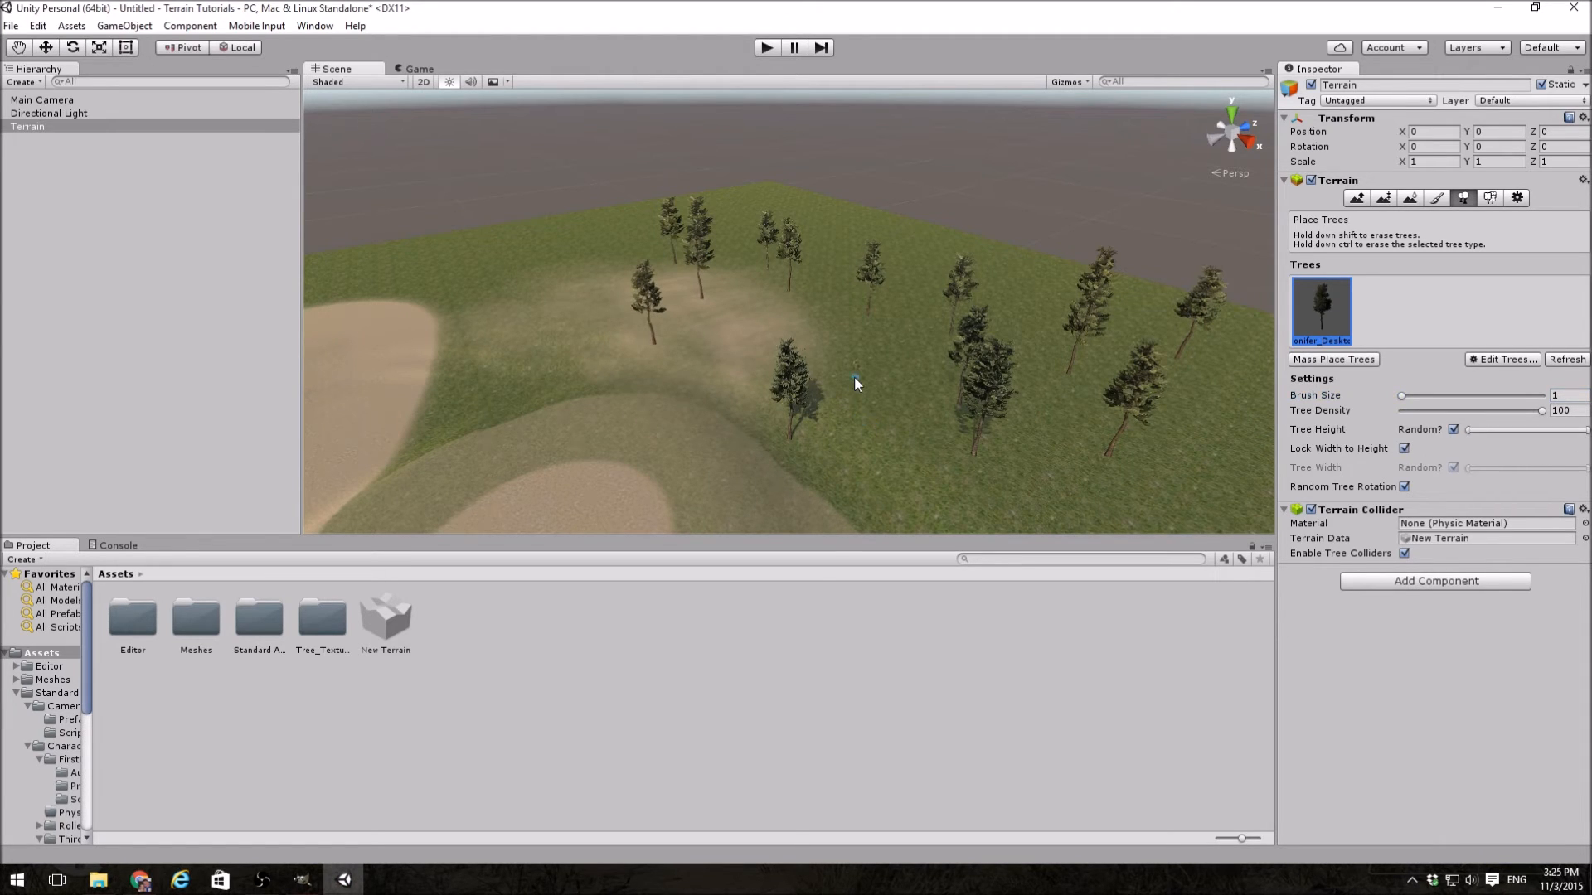
pyautogui.click(927, 434)
pyautogui.click(849, 333)
pyautogui.click(766, 345)
pyautogui.click(868, 415)
pyautogui.moveTo(885, 352)
pyautogui.mouseDown(button='right')
pyautogui.moveTo(888, 374)
pyautogui.moveTo(984, 359)
pyautogui.moveTo(1033, 373)
pyautogui.moveTo(1031, 340)
pyautogui.moveTo(661, 291)
pyautogui.moveTo(614, 260)
pyautogui.moveTo(749, 320)
pyautogui.moveTo(761, 283)
pyautogui.moveTo(887, 278)
pyautogui.moveTo(881, 351)
pyautogui.mouseUp(button='right')
pyautogui.press('w')
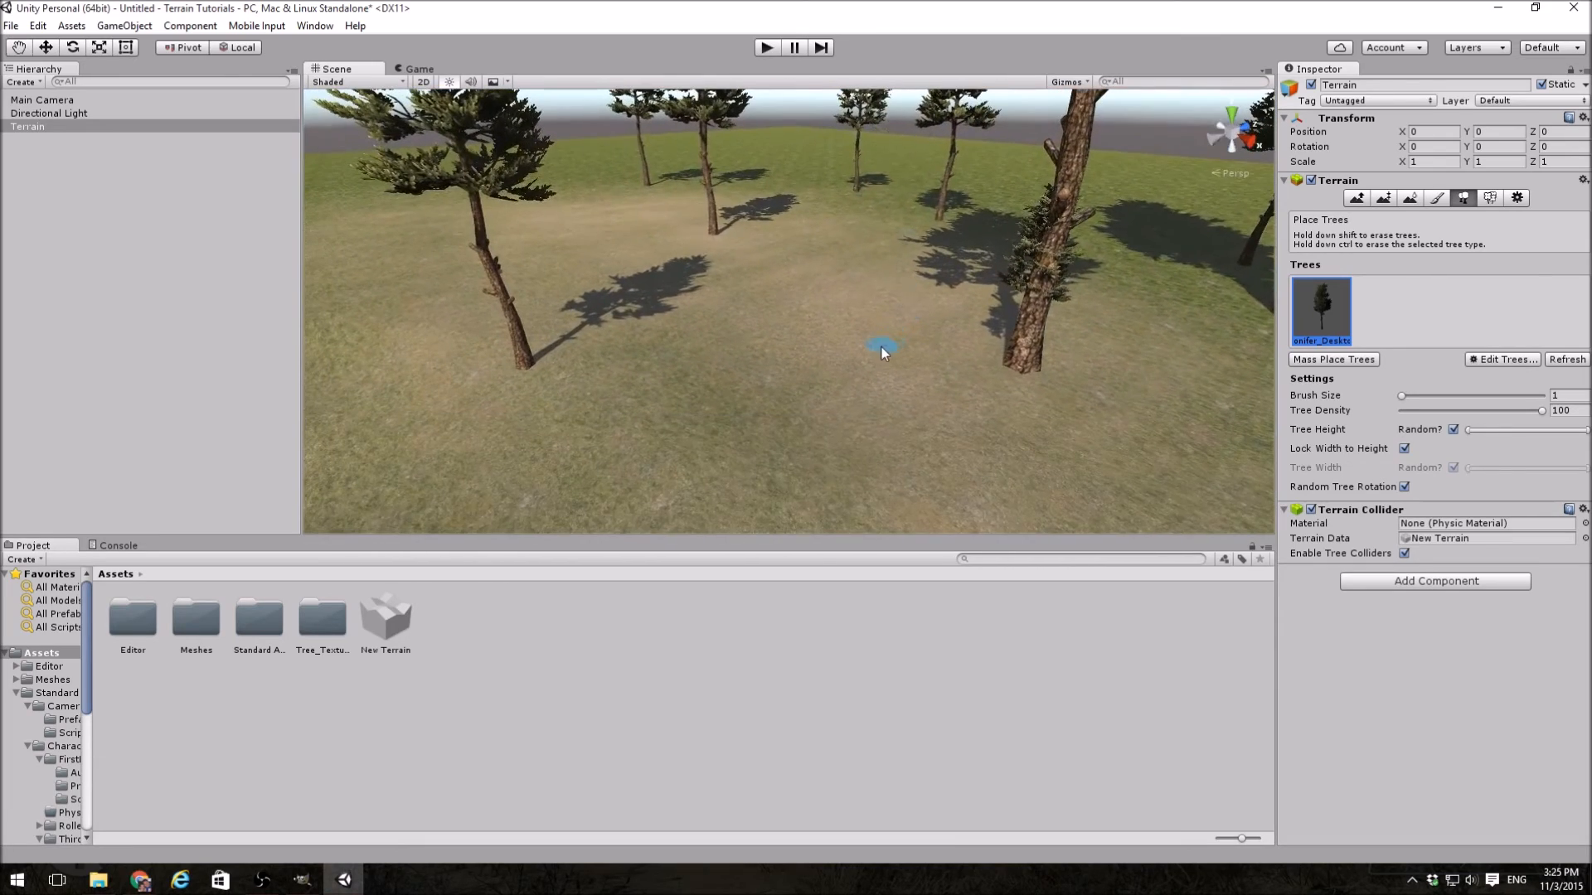
pyautogui.click(820, 369)
pyautogui.click(708, 375)
pyautogui.click(781, 416)
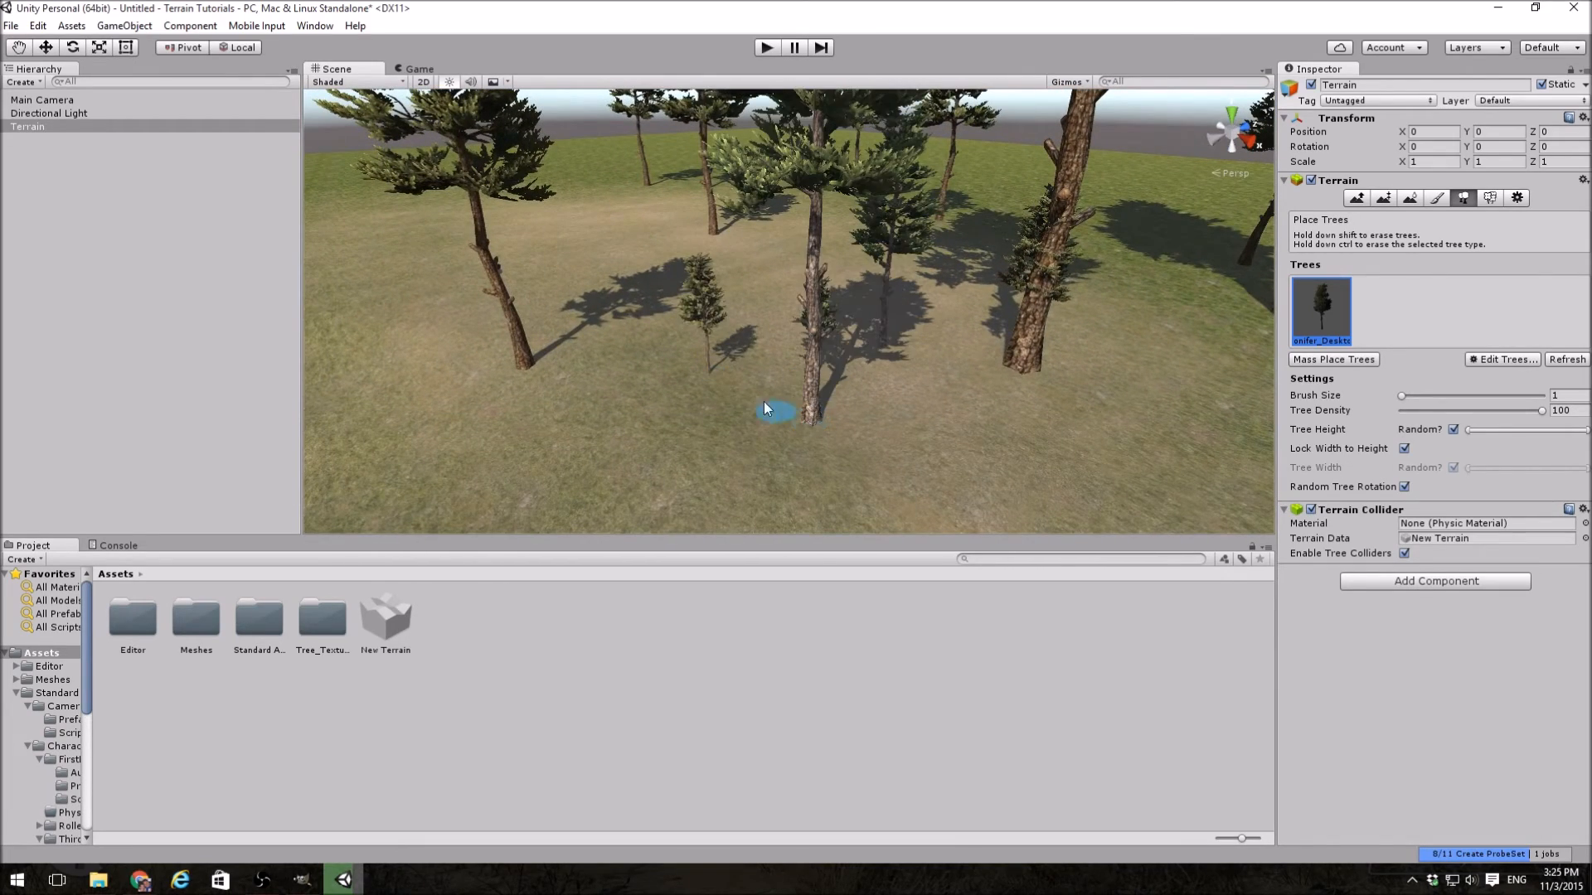
# Step: Narrow the random tree height range to a middle band and place conifers on the grass beside the grove
pyautogui.moveTo(769, 403); pyautogui.dragTo(1096, 331, button='right')
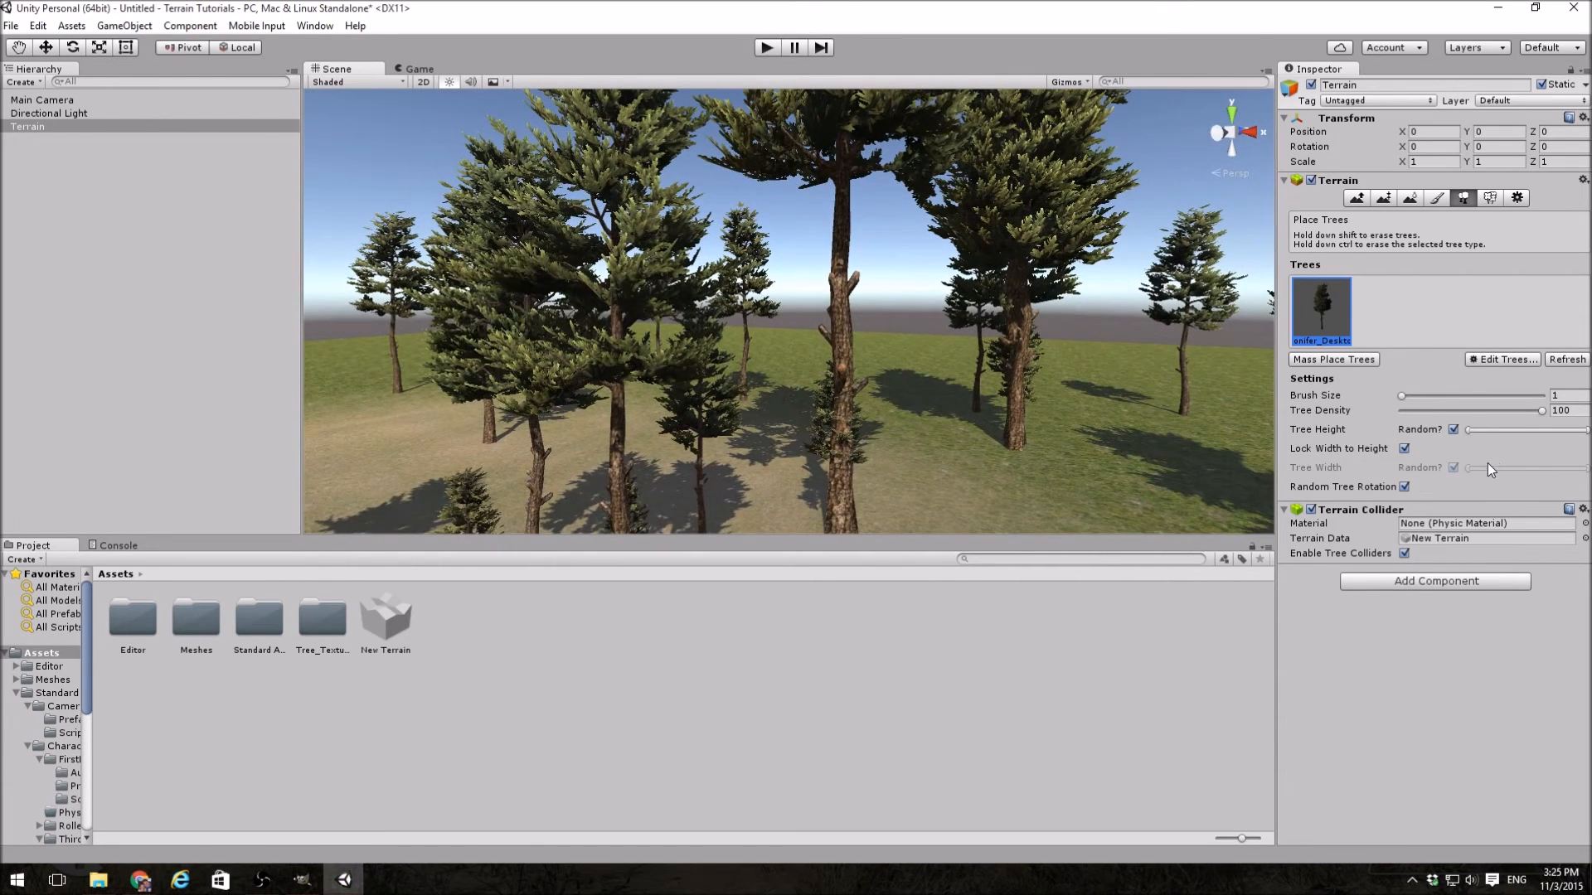
pyautogui.moveTo(1469, 429); pyautogui.dragTo(1546, 433)
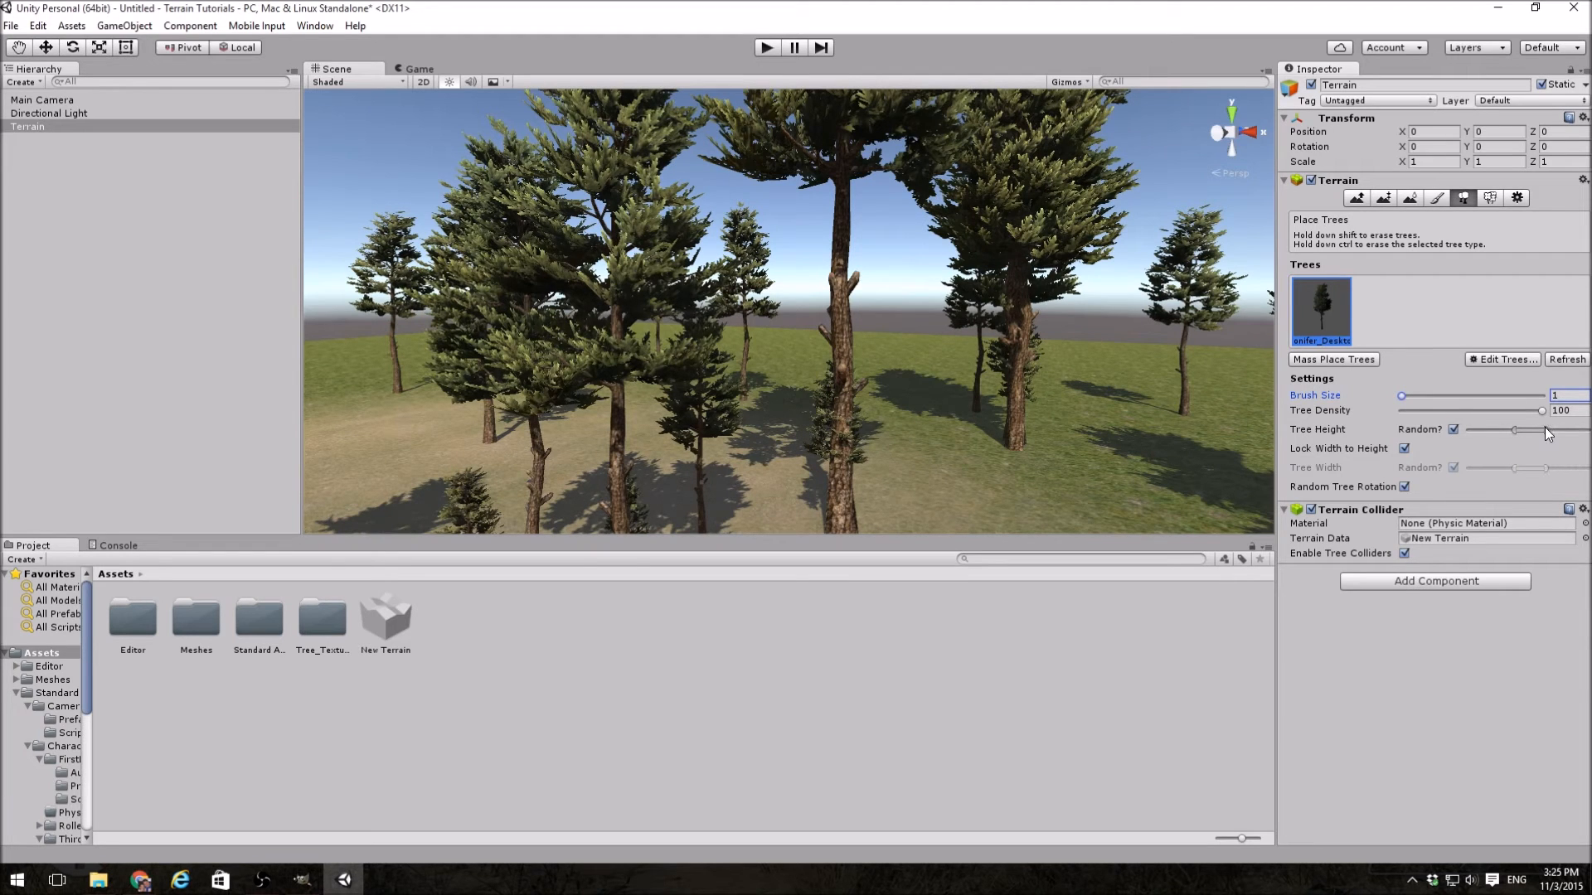
pyautogui.click(1128, 471)
pyautogui.moveTo(1067, 476); pyautogui.dragTo(1084, 486, button='right')
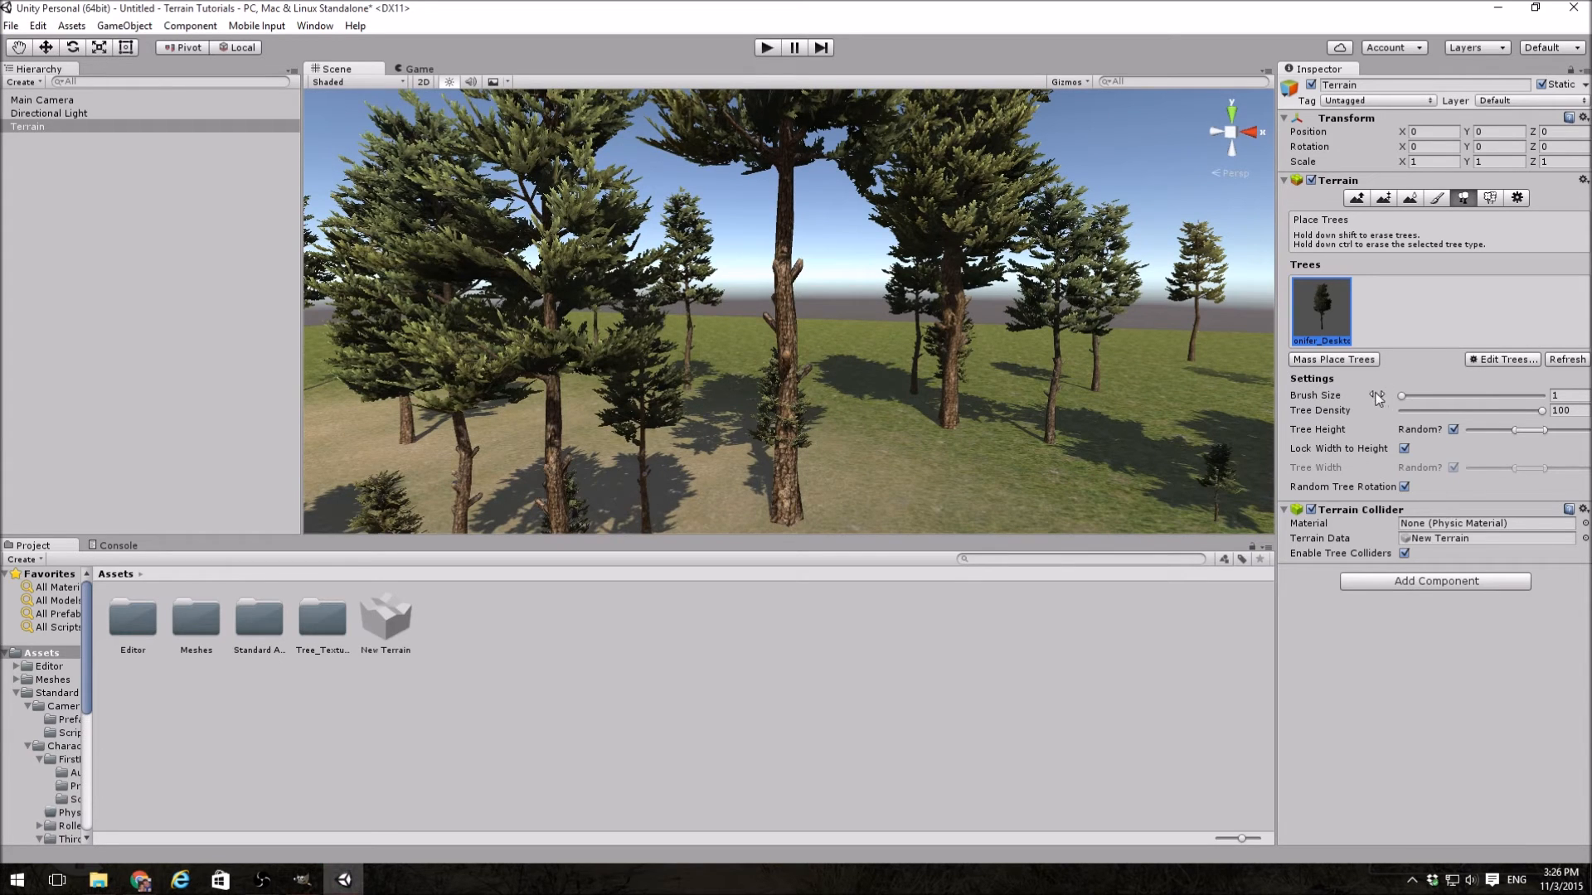
# Step: Mass place 10000 trees over the terrain without keeping the existing trees, and view the resulting forest from above
pyautogui.click(1349, 361)
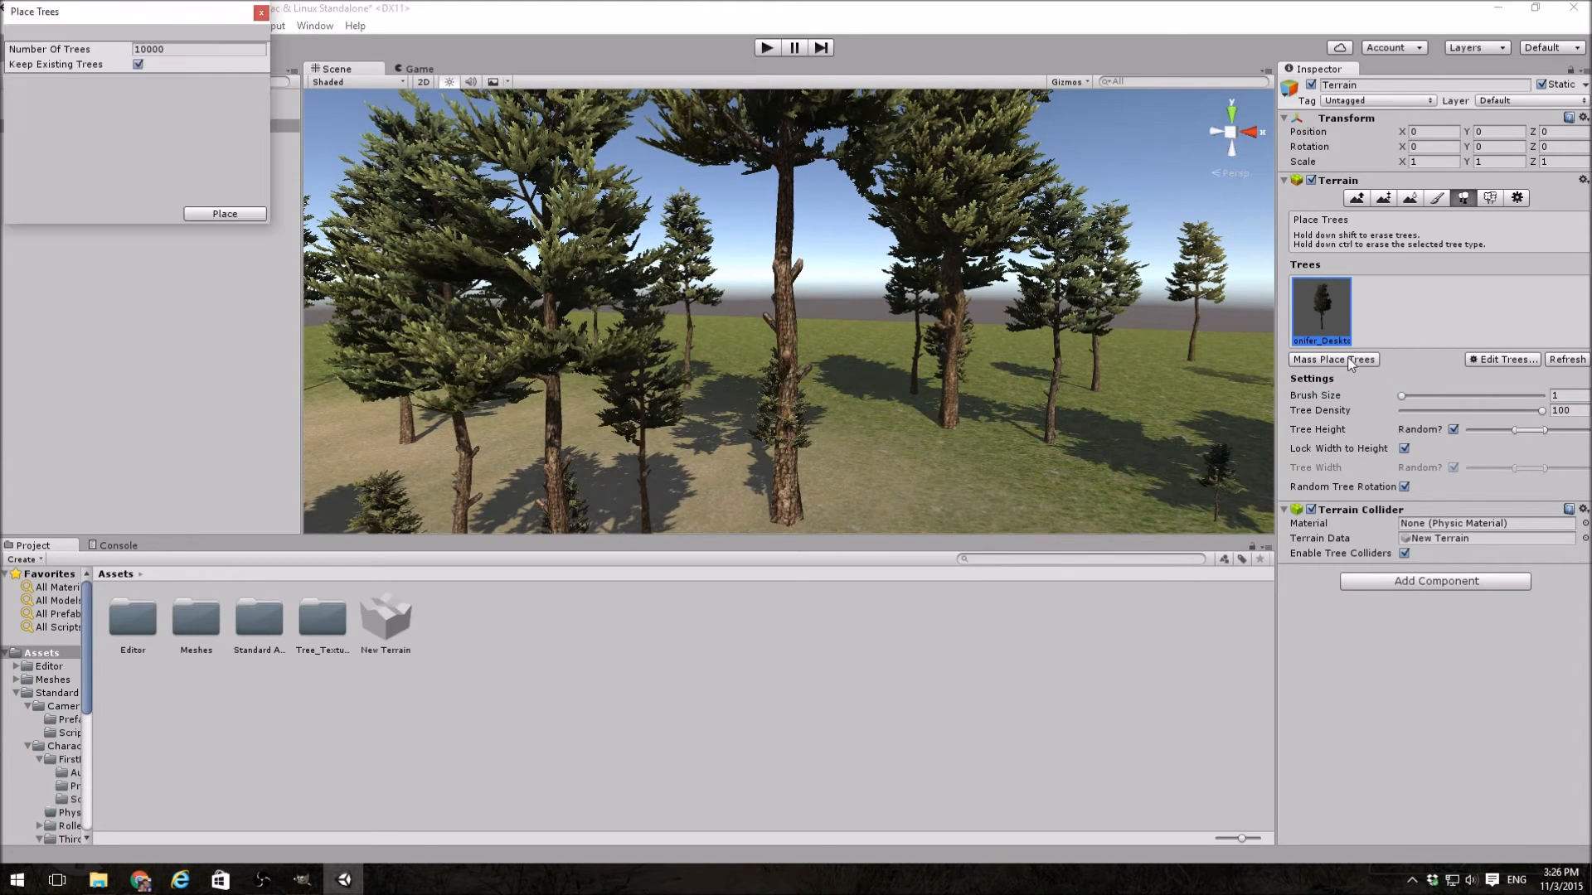
pyautogui.moveTo(172, 15); pyautogui.dragTo(408, 181)
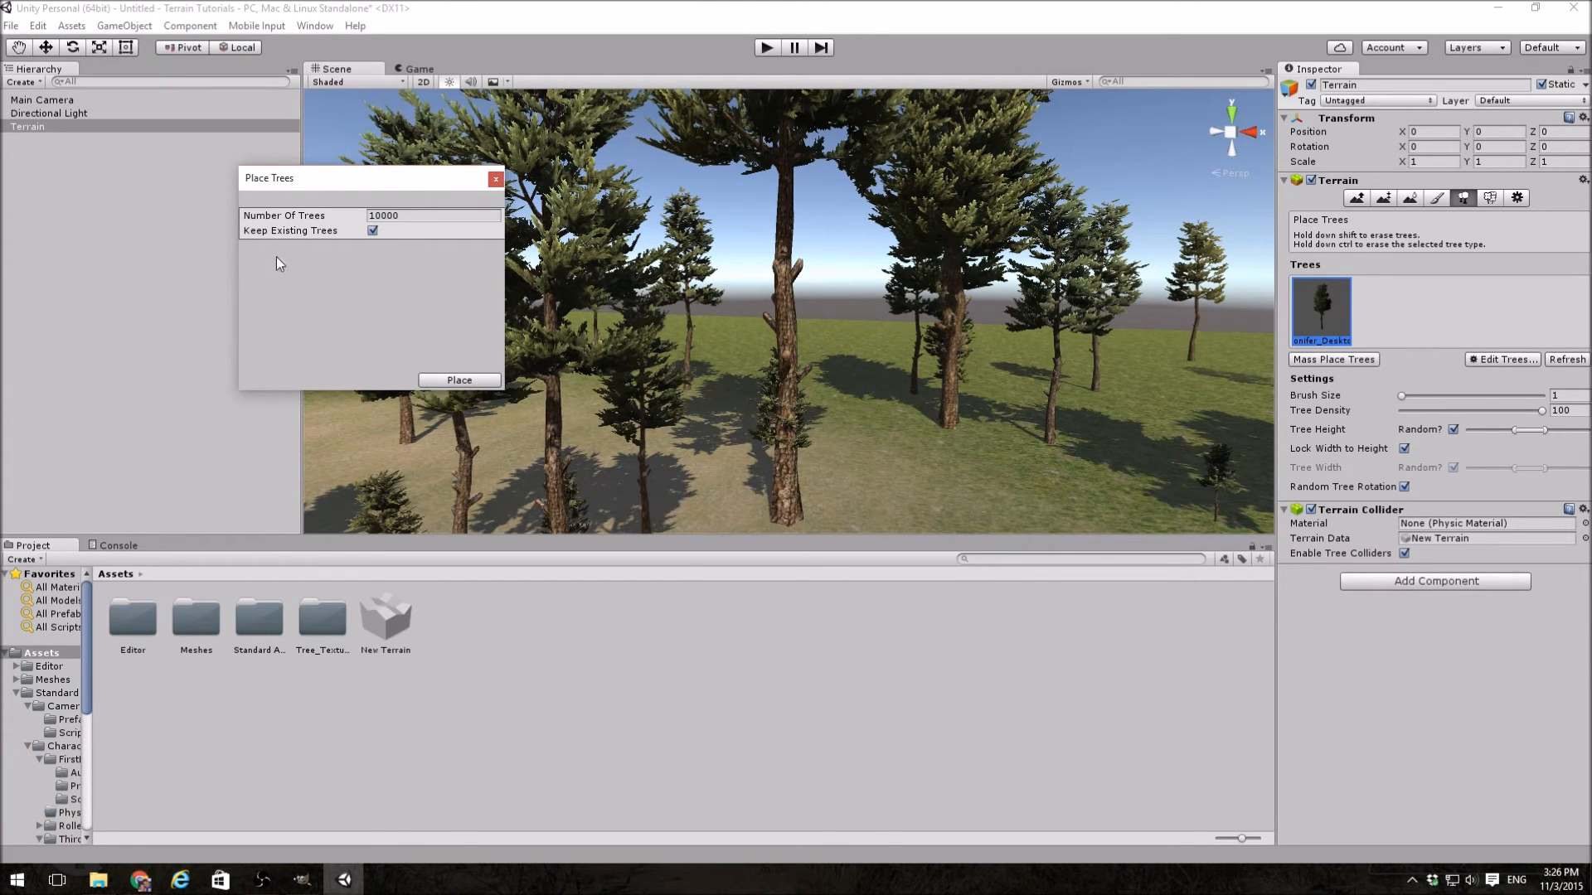
pyautogui.click(372, 231)
pyautogui.click(458, 380)
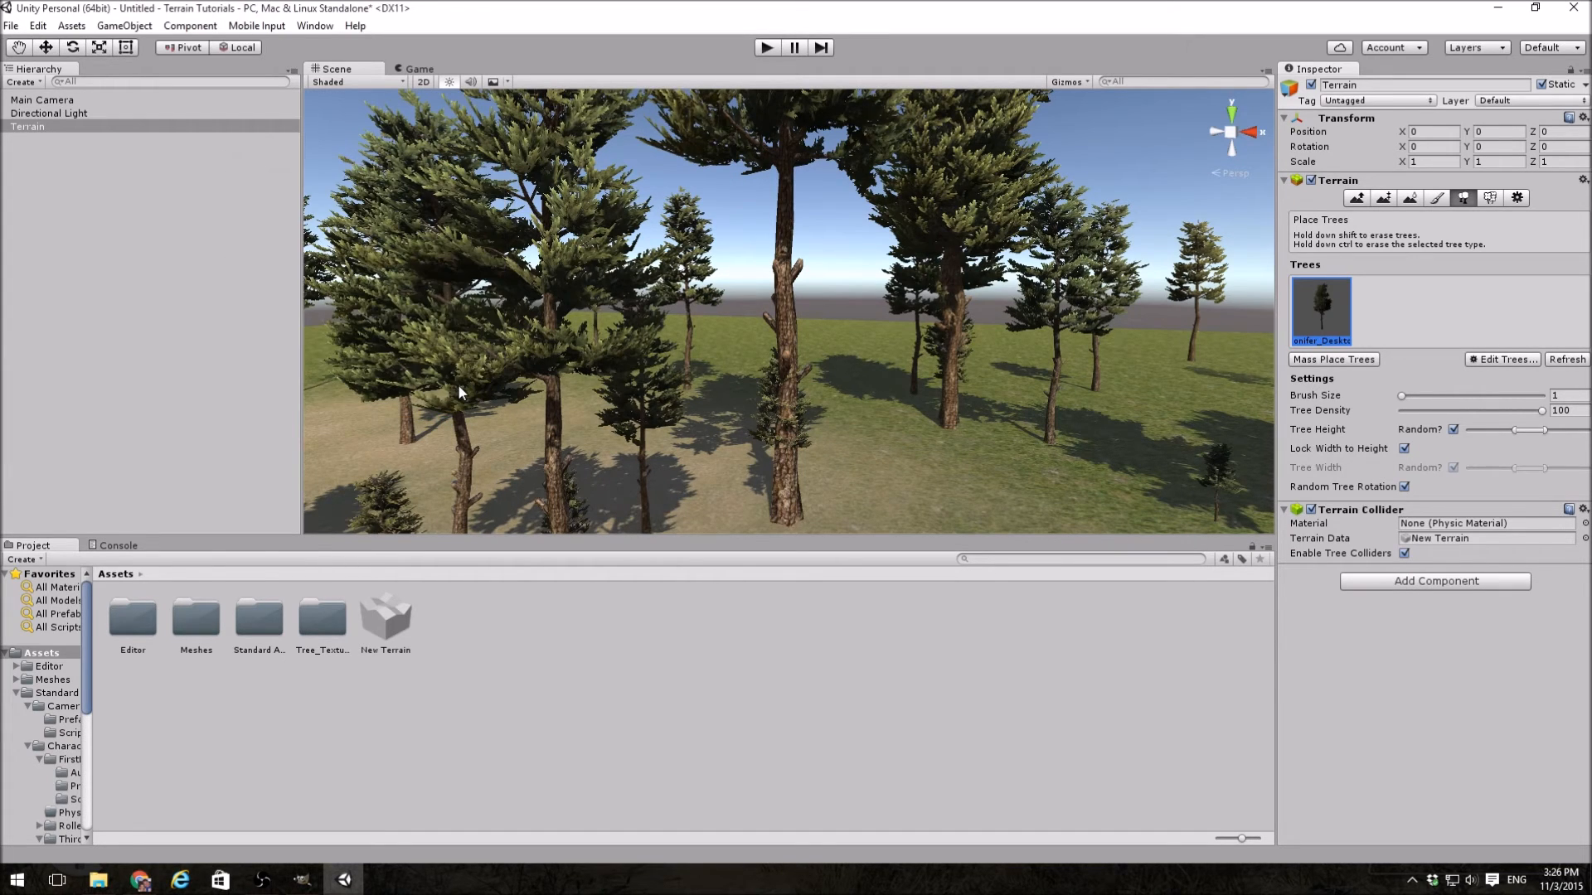
pyautogui.moveTo(457, 384); pyautogui.dragTo(710, 394, button='right')
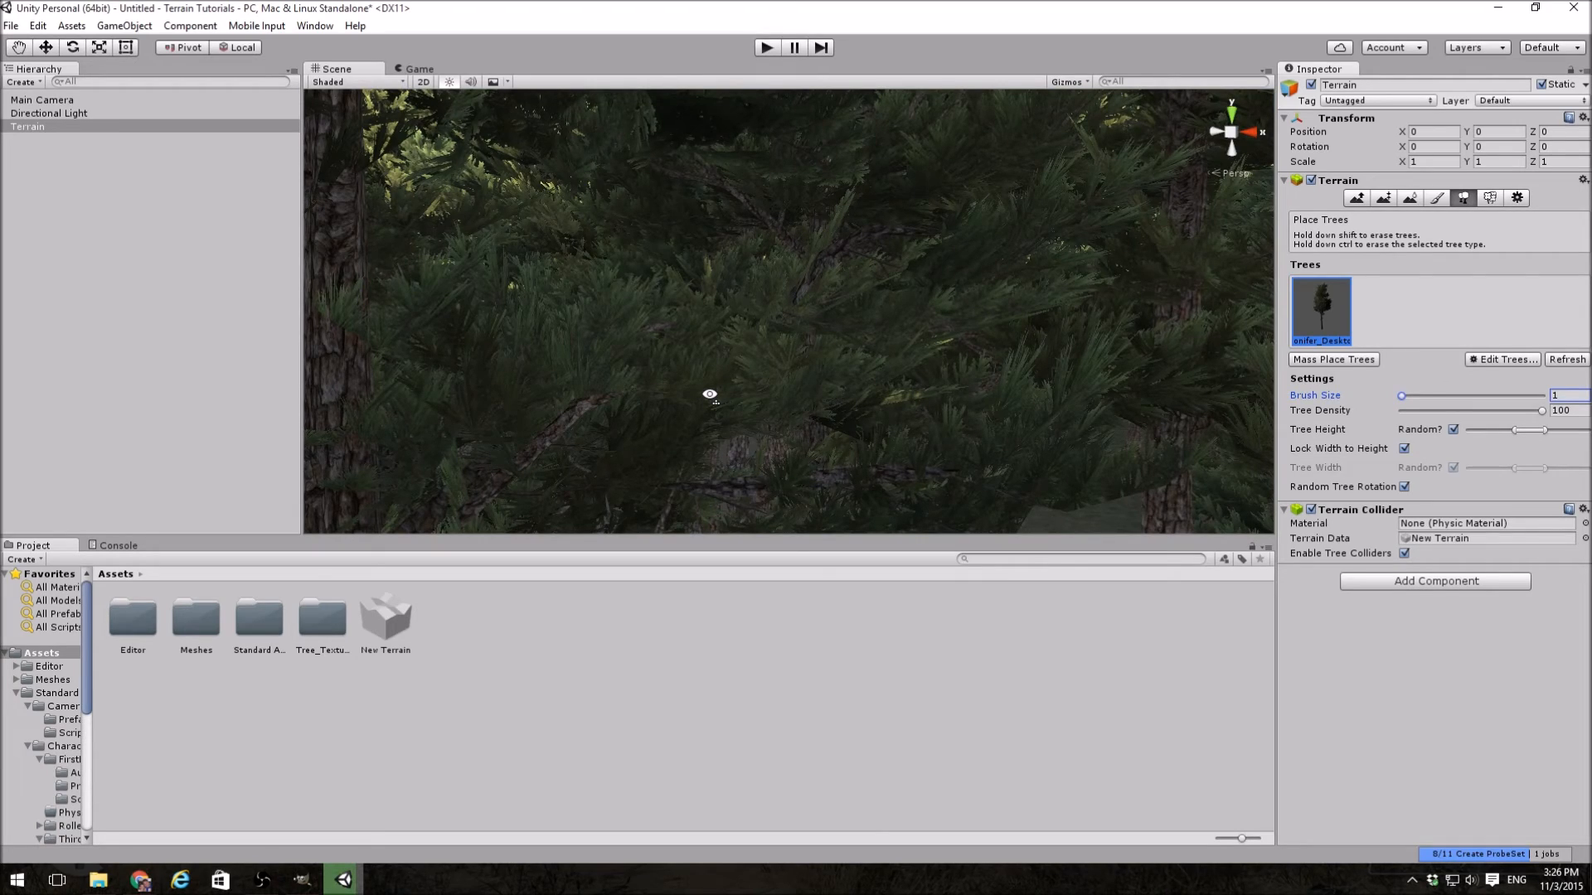
pyautogui.moveTo(710, 394); pyautogui.dragTo(131, 531, button='right')
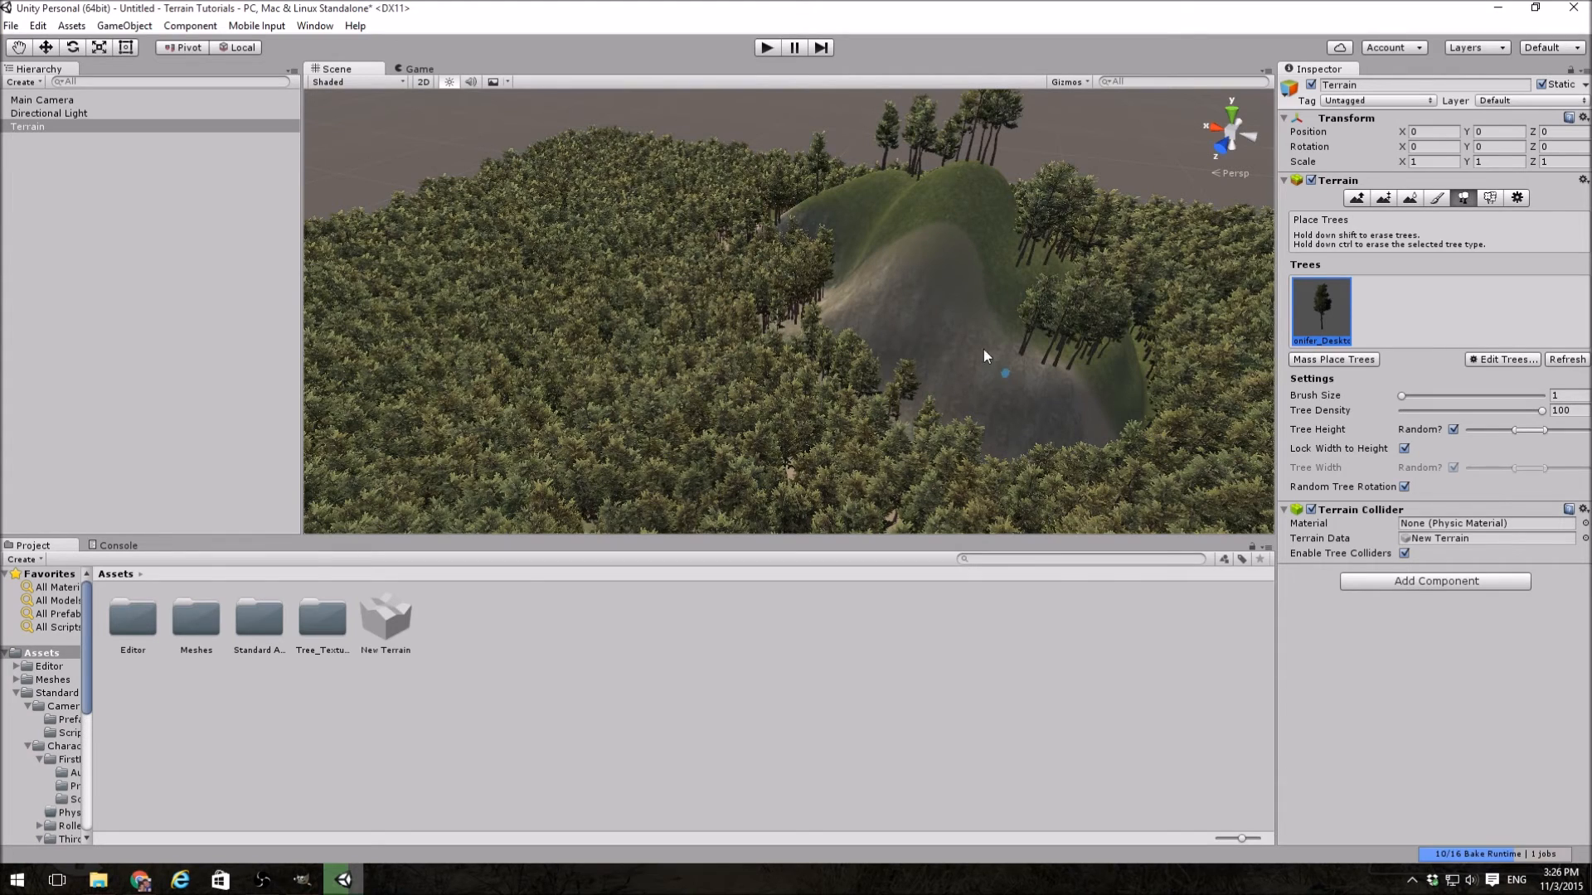
# Step: Place three individual conifers on the mountain's bare slope and undo the last one
pyautogui.click(932, 326)
pyautogui.click(1004, 396)
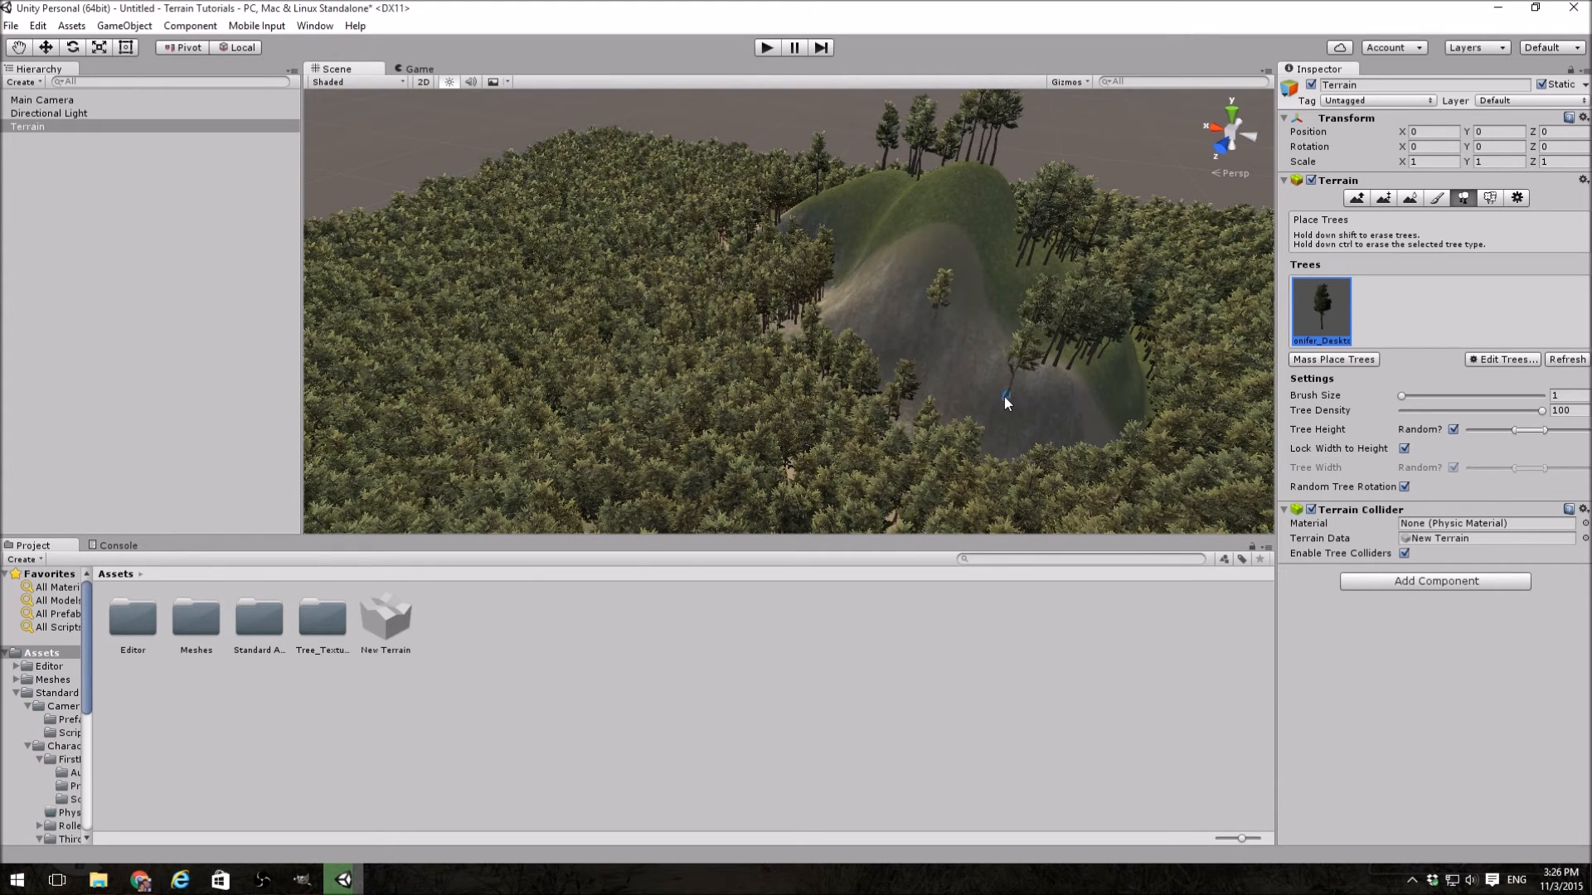
pyautogui.click(863, 315)
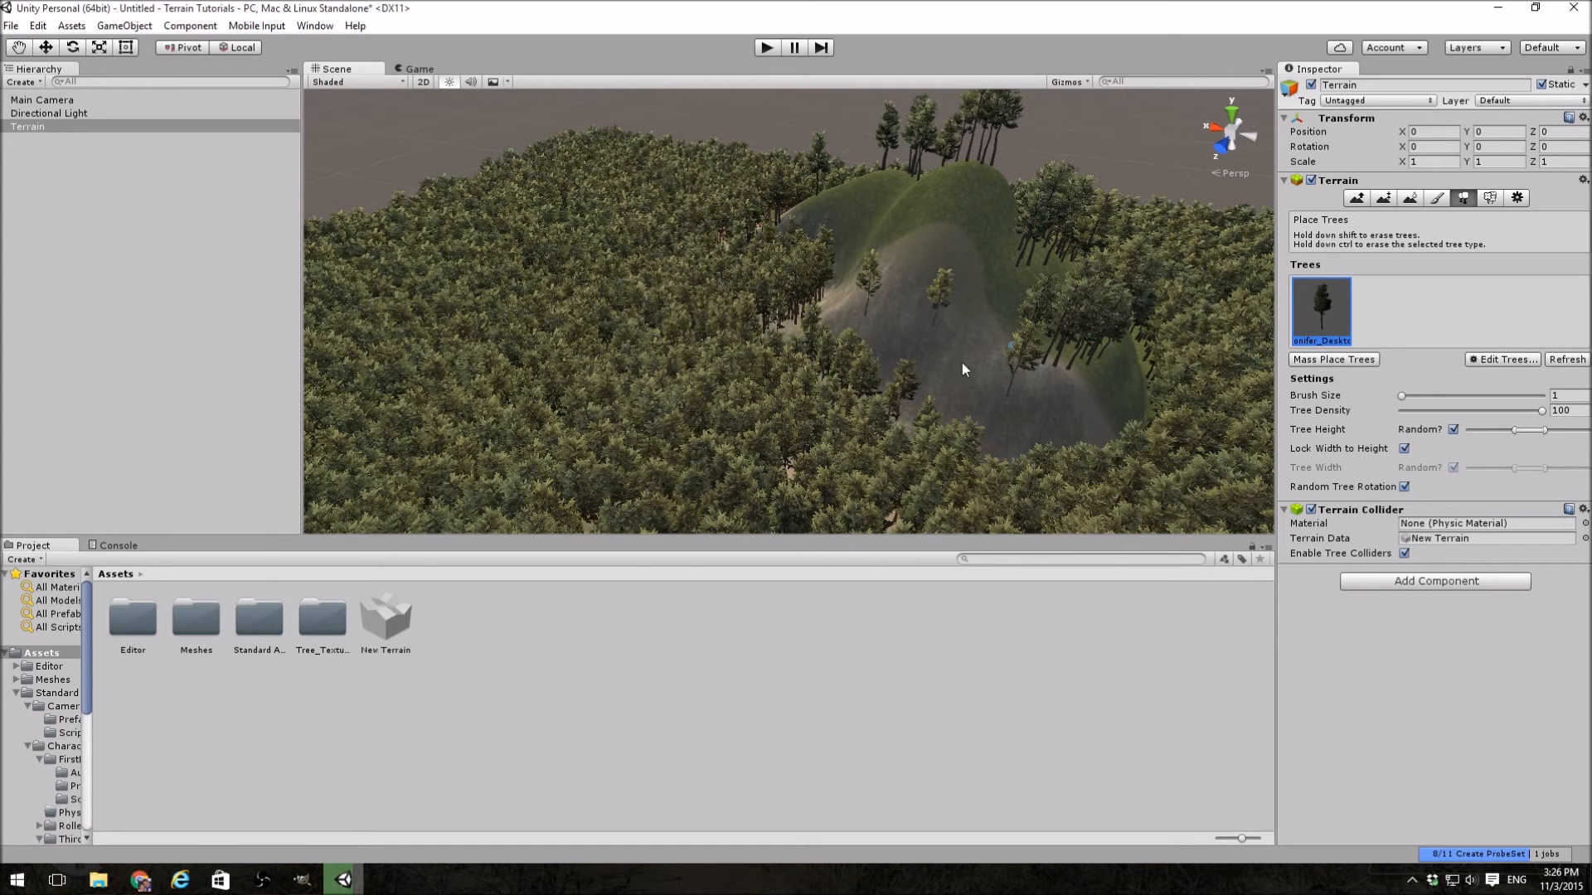
pyautogui.hotkey('ctrl', 'z')
# Step: Replace the dense forest with 100 mass-placed trees, without keeping the existing ones
pyautogui.click(1350, 360)
pyautogui.click(392, 215)
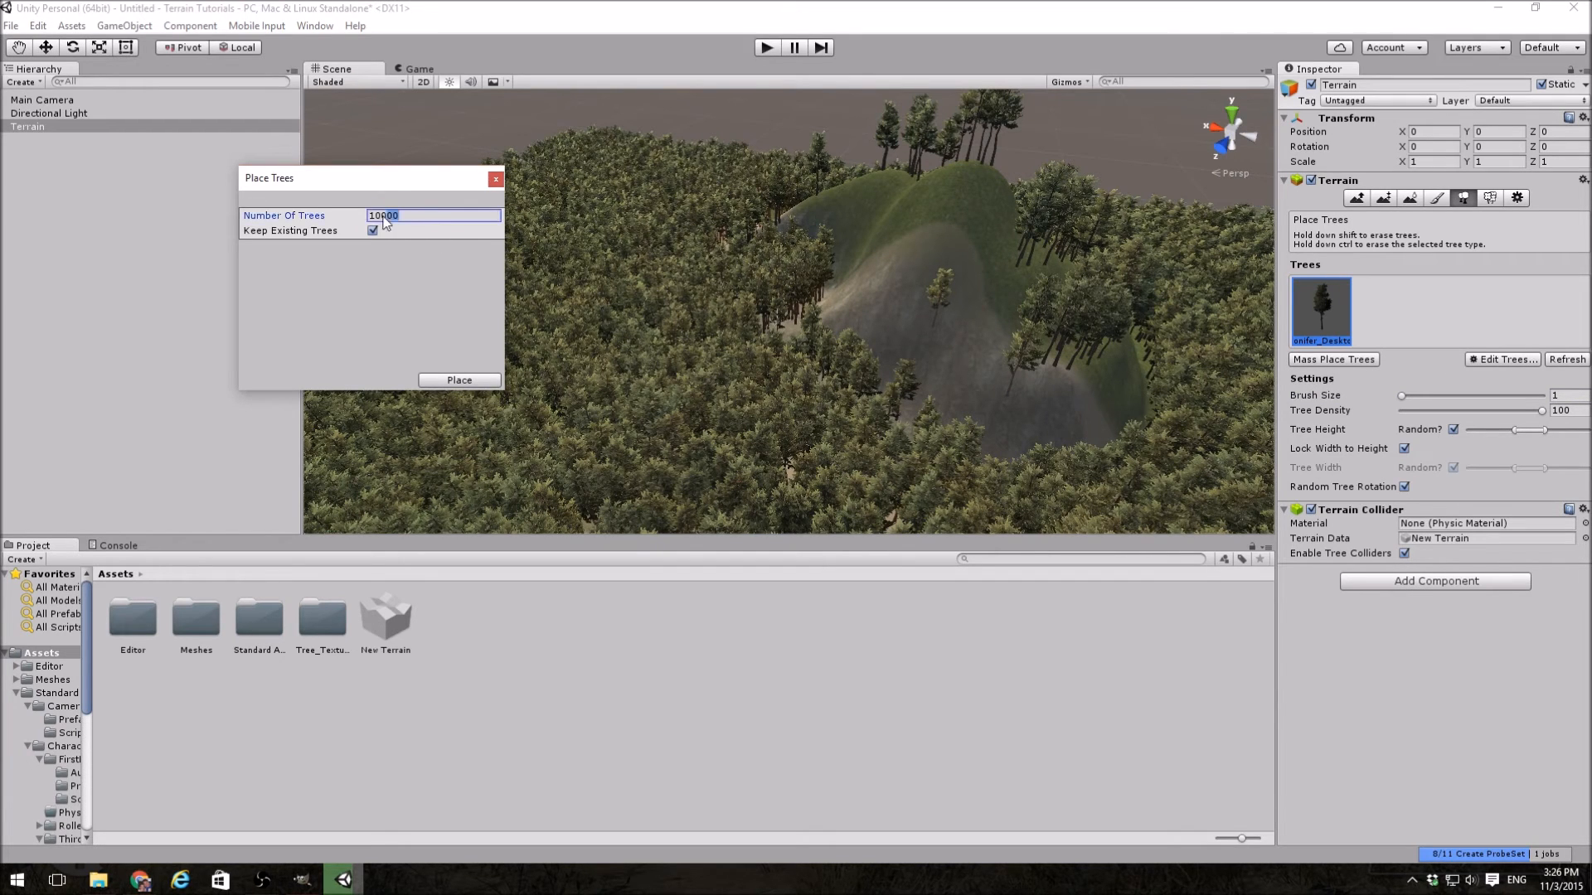
pyautogui.write('100')
pyautogui.click(373, 232)
pyautogui.click(460, 379)
pyautogui.keyDown('alt'); pyautogui.moveTo(624, 421); pyautogui.dragTo(575, 412); pyautogui.keyUp('alt')
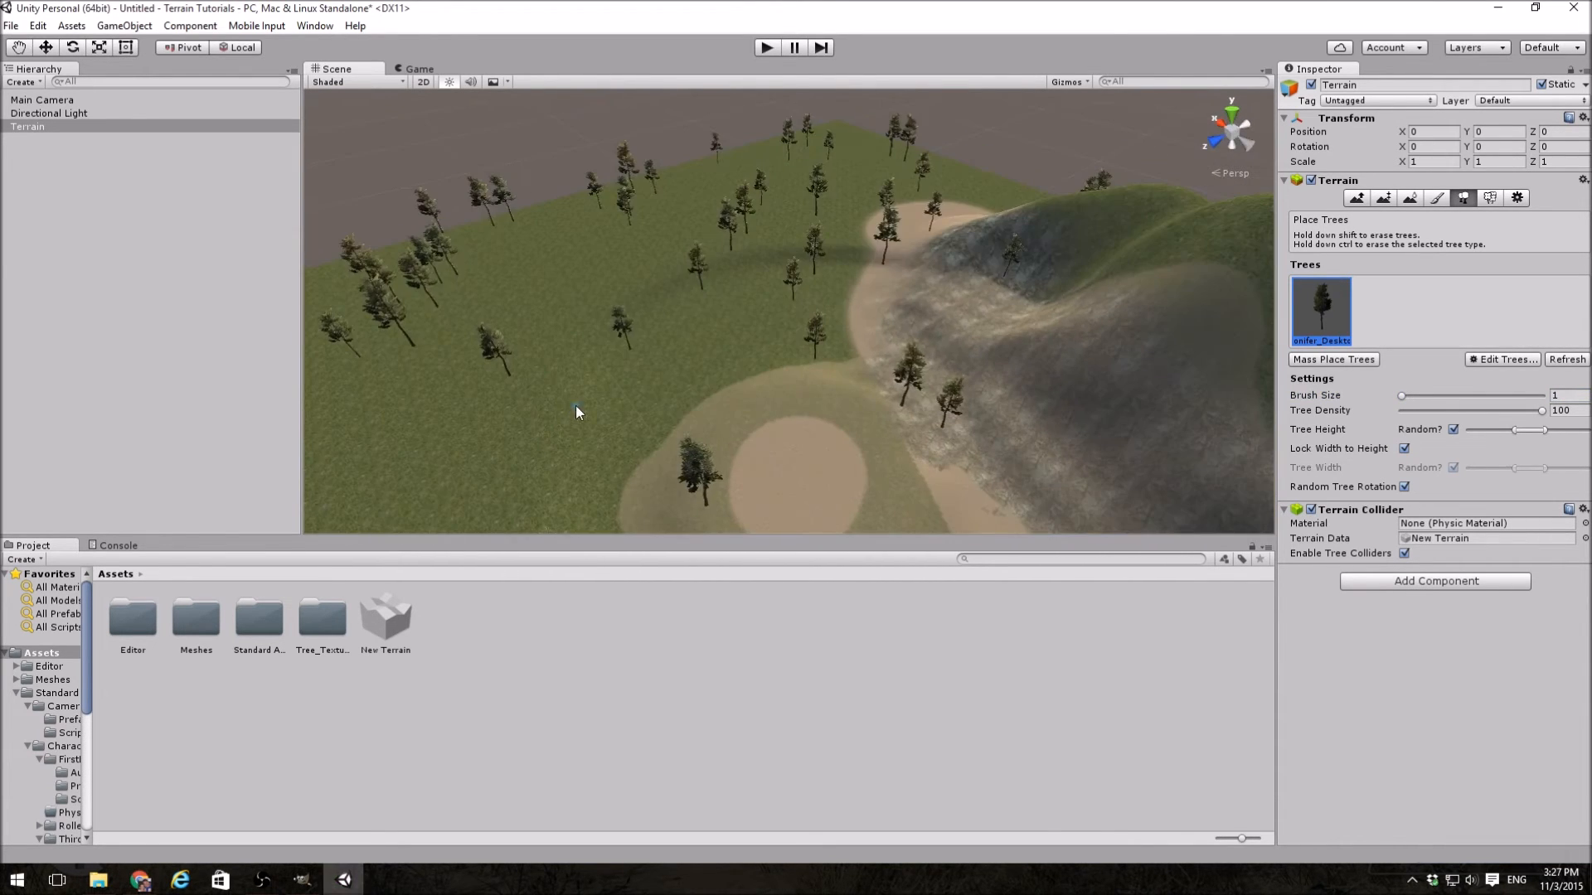
# Step: Start a new grass texture for the Paint Details tool, using GrassFrond01AlbedoAlpha as its detail texture
pyautogui.click(1490, 198)
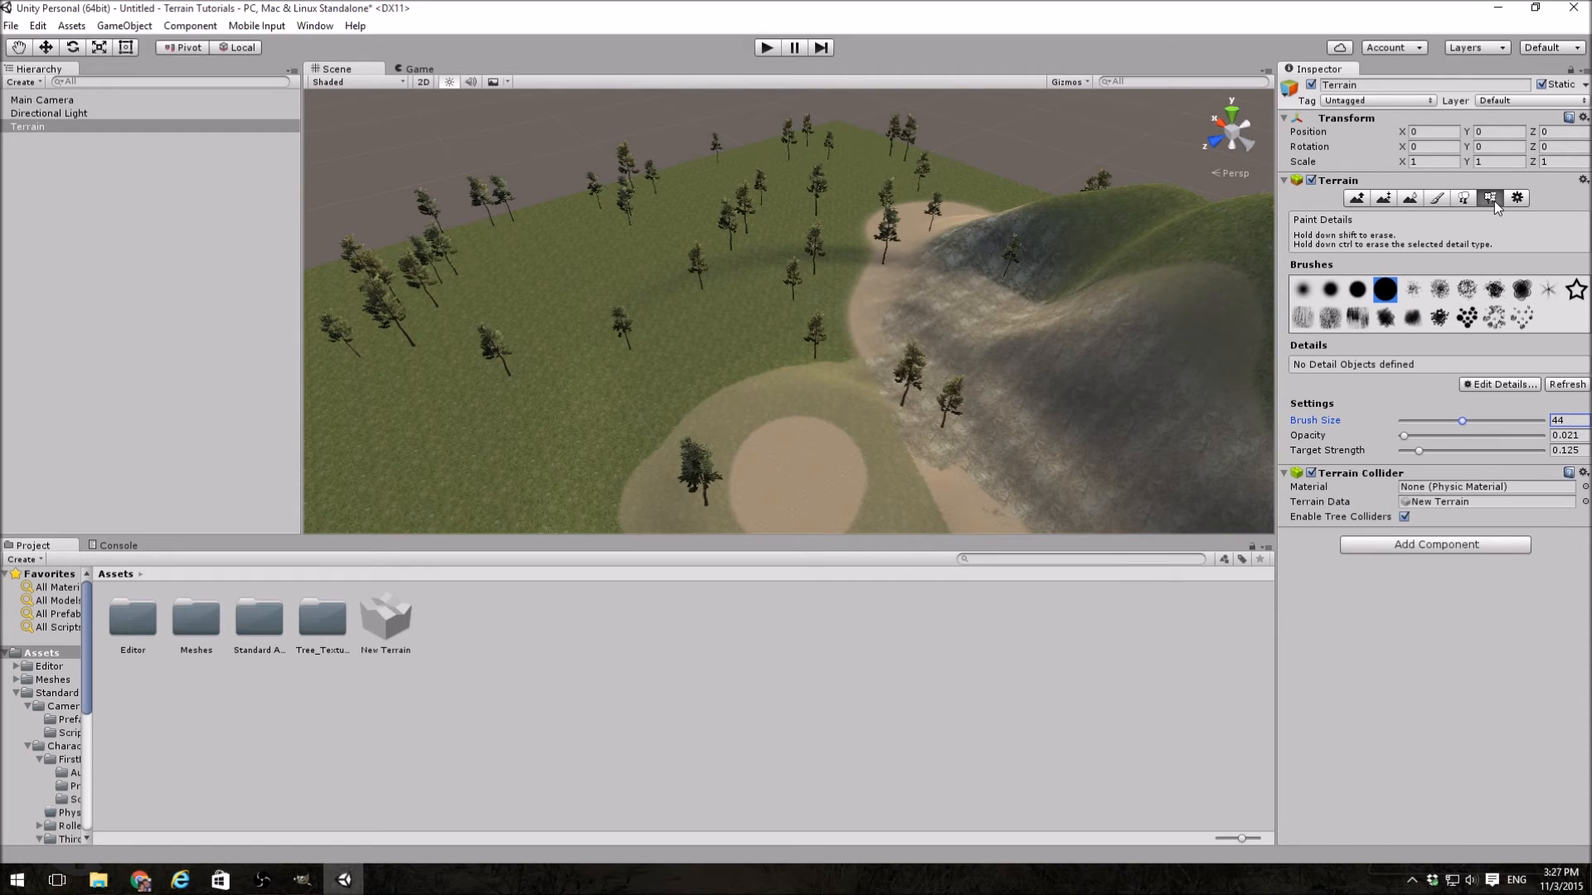
pyautogui.click(1479, 386)
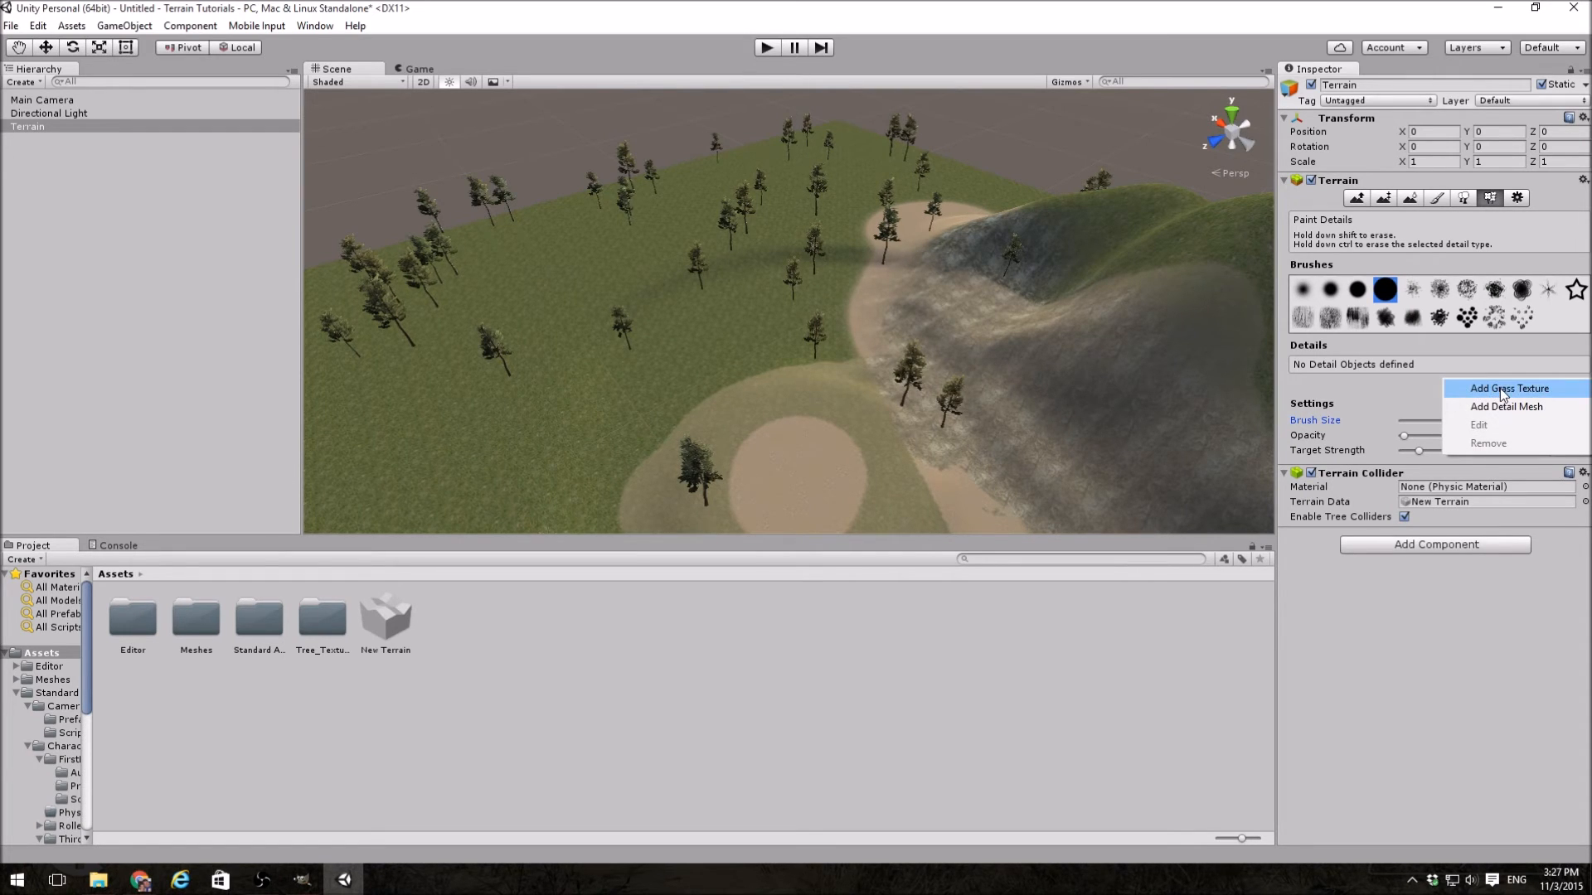
pyautogui.click(1499, 388)
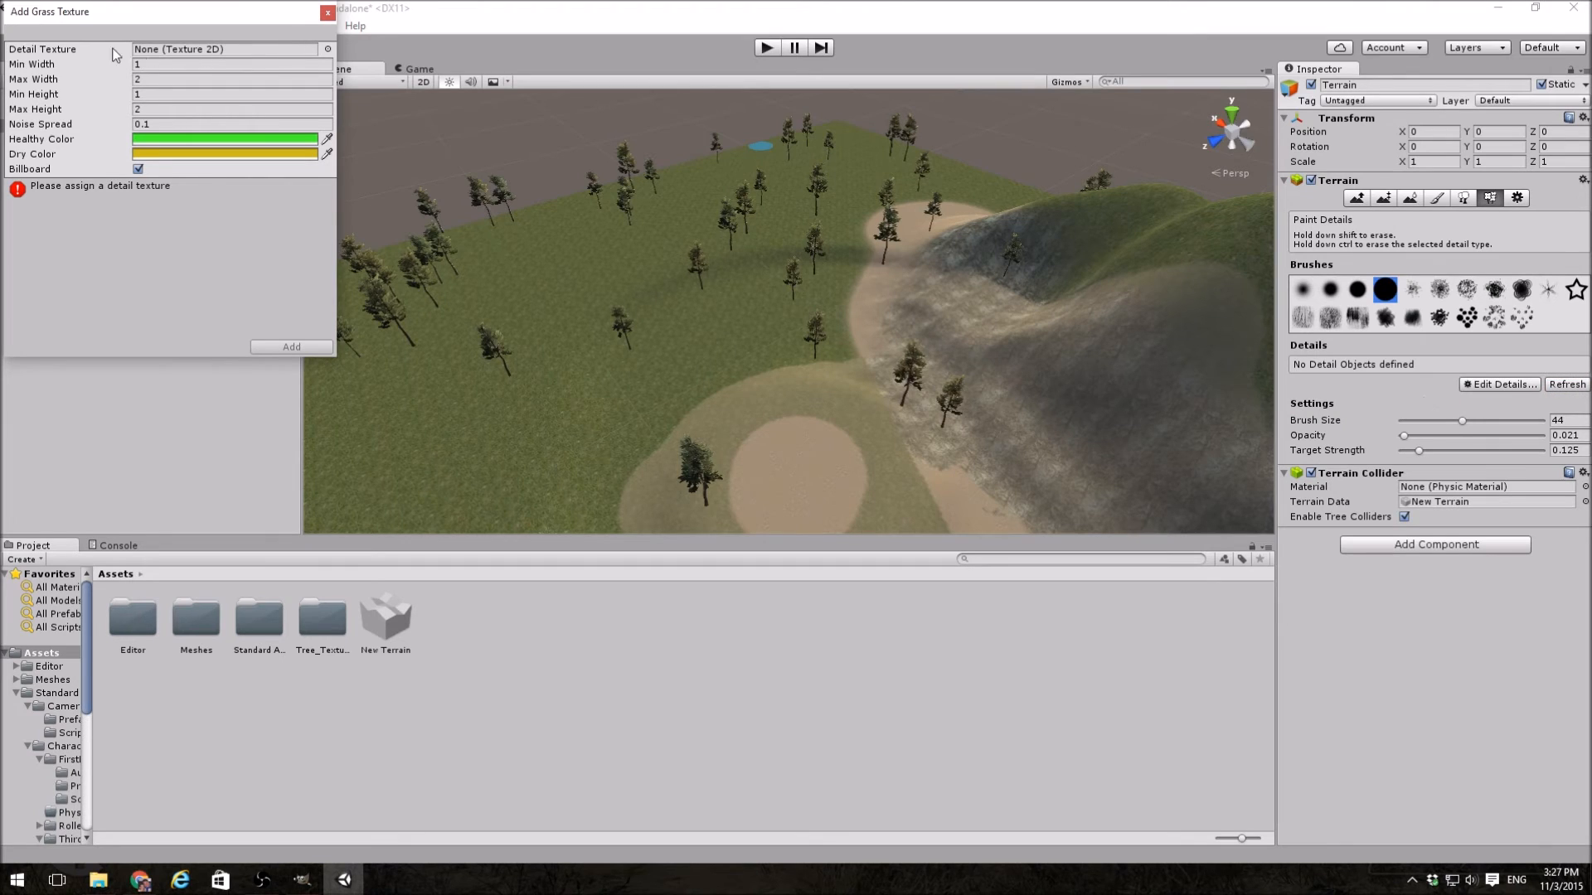
pyautogui.click(327, 50)
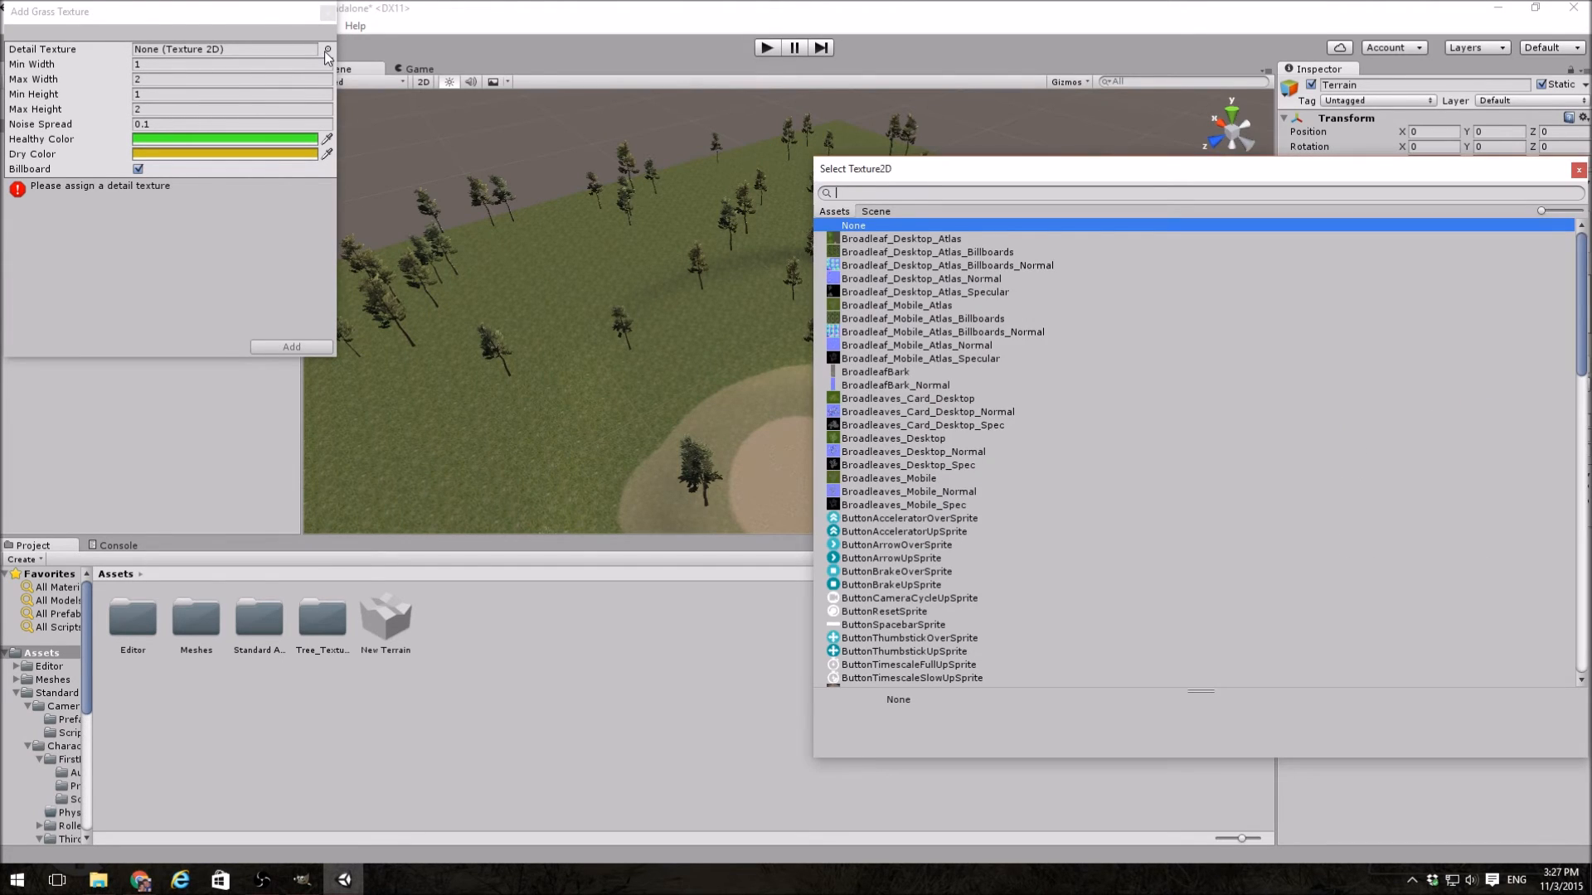
pyautogui.write('grass')
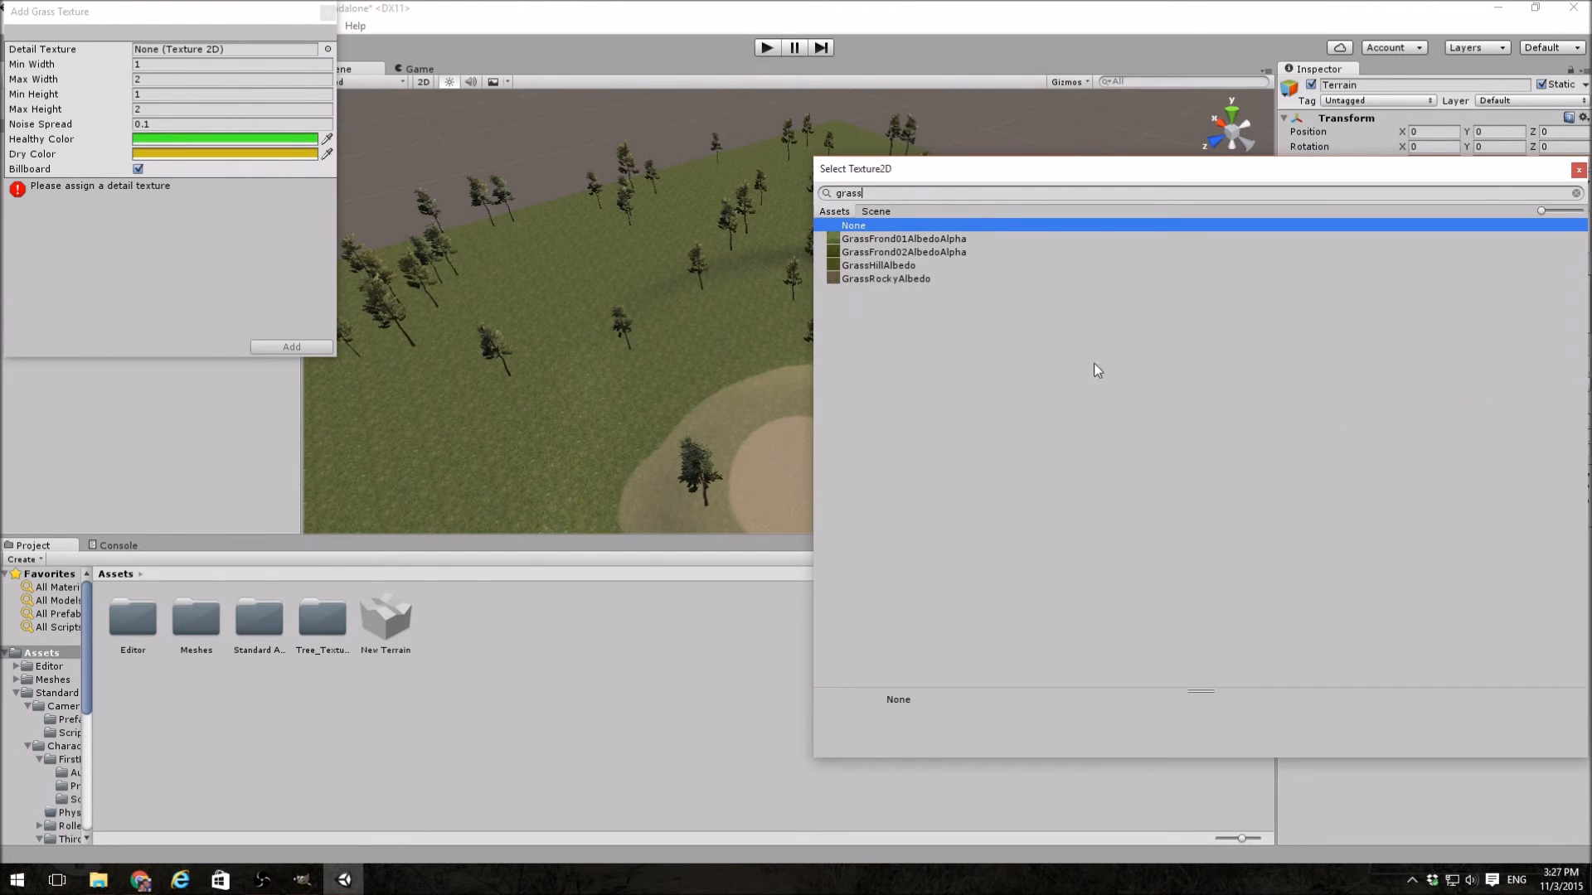
pyautogui.click(879, 240)
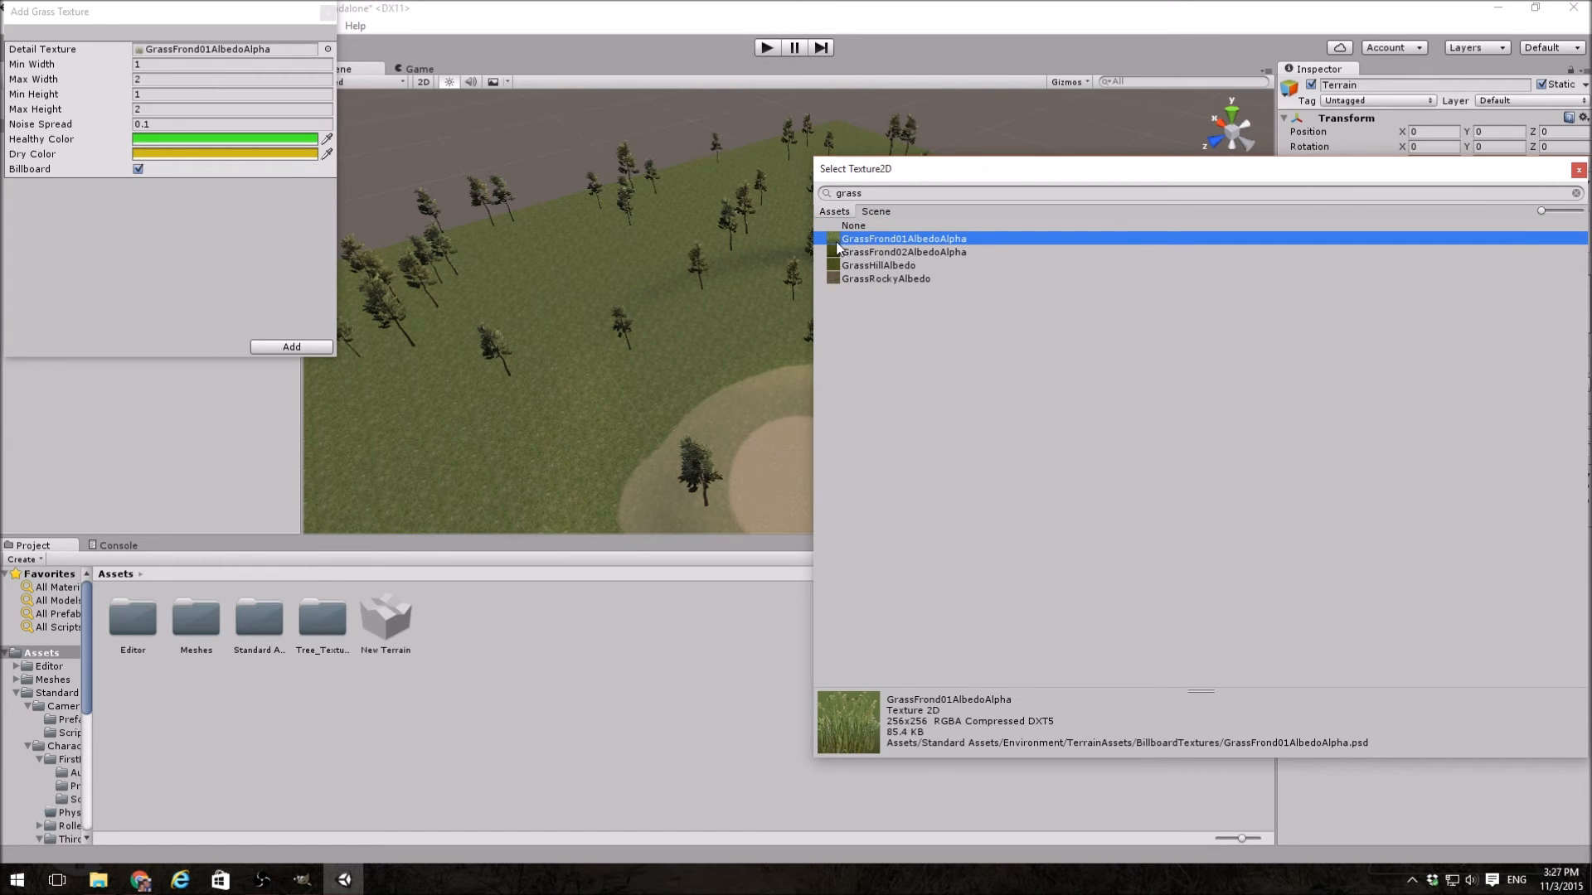
pyautogui.doubleClick(922, 242)
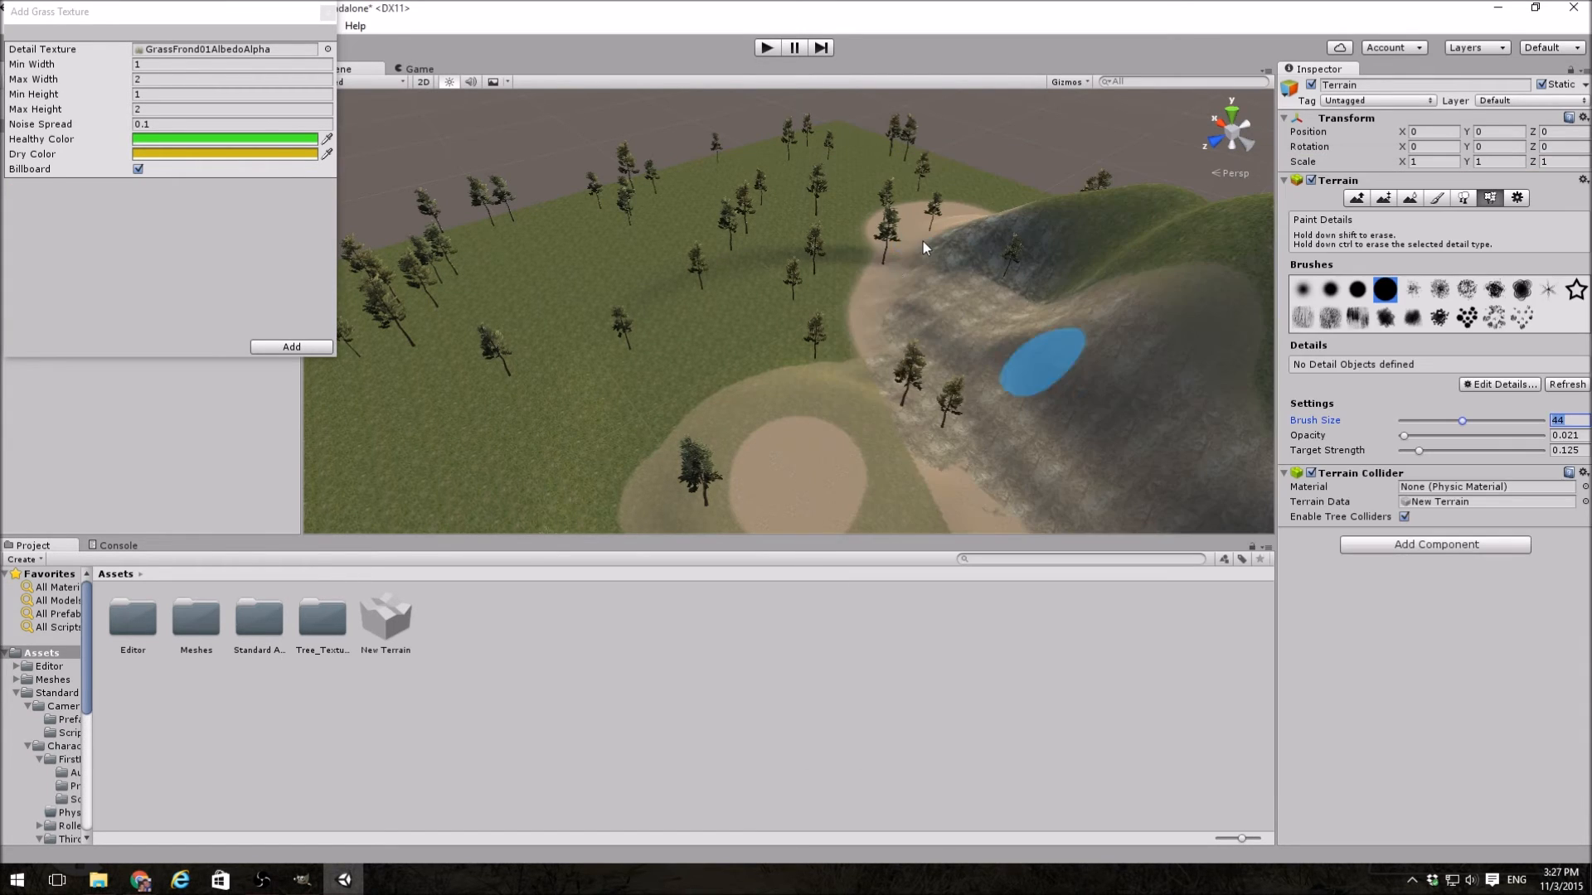
# Step: Review the grass texture's width, height and noise spread, and add it to the terrain's details with the default values
pyautogui.moveTo(144, 26); pyautogui.dragTo(458, 114)
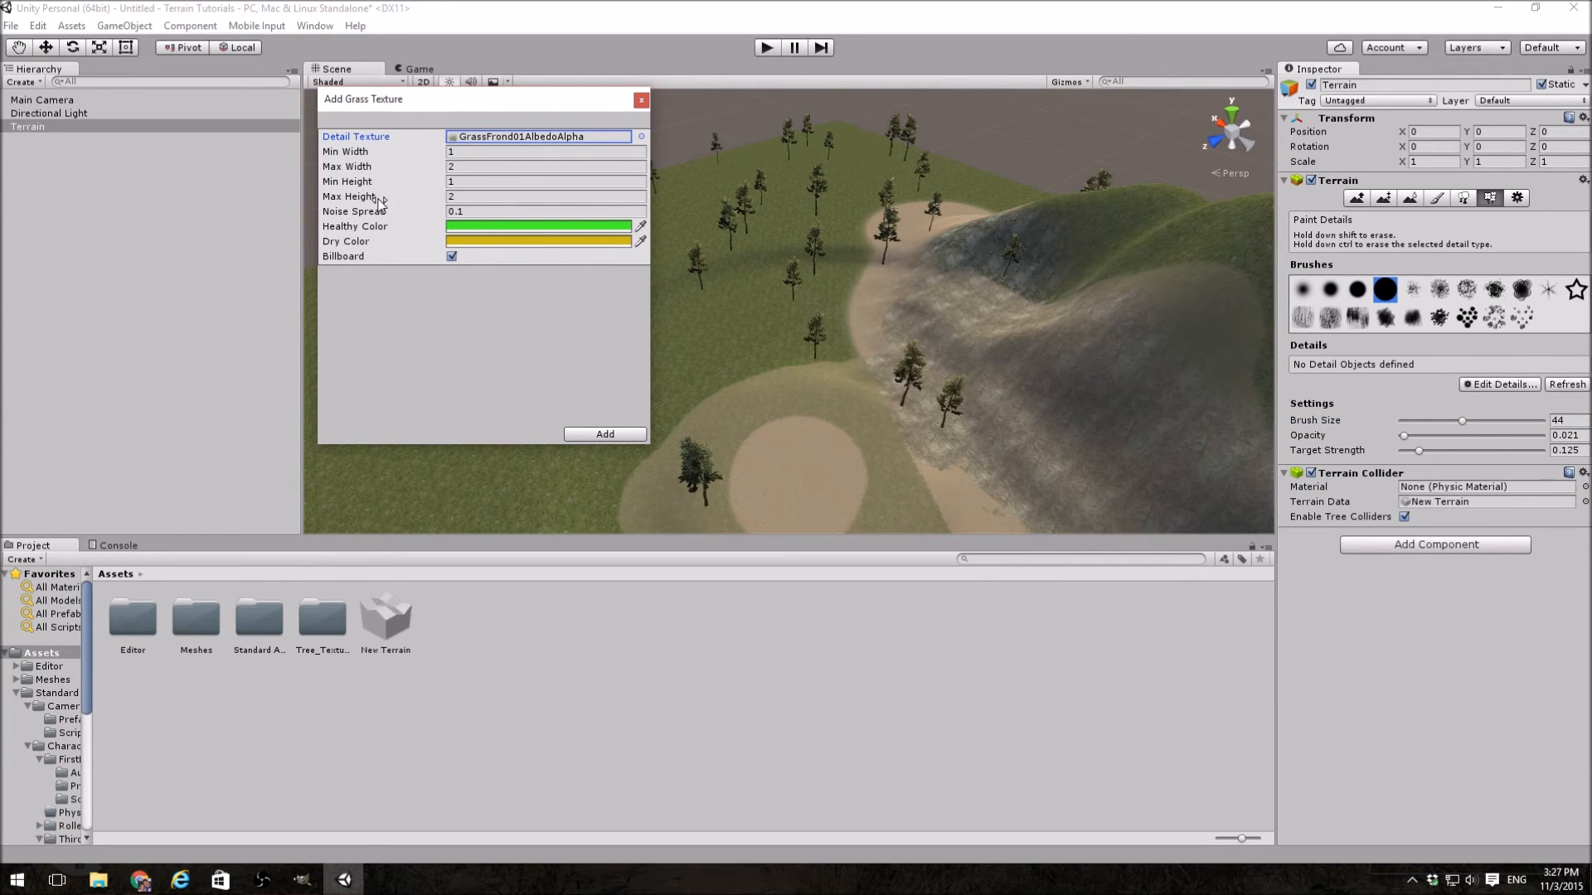
pyautogui.click(464, 153)
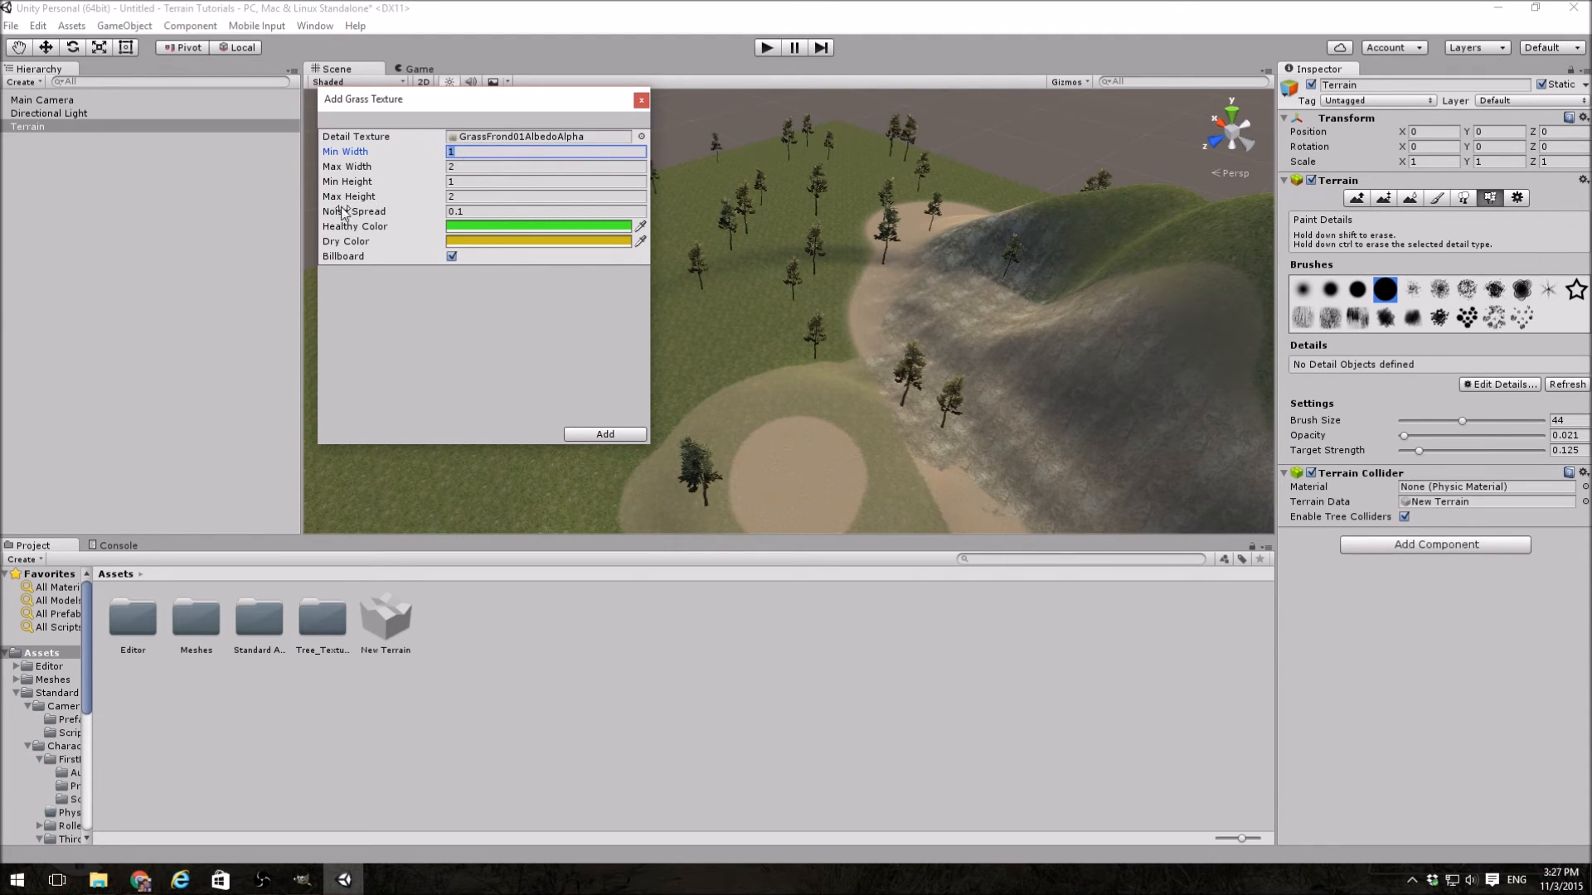
pyautogui.click(482, 212)
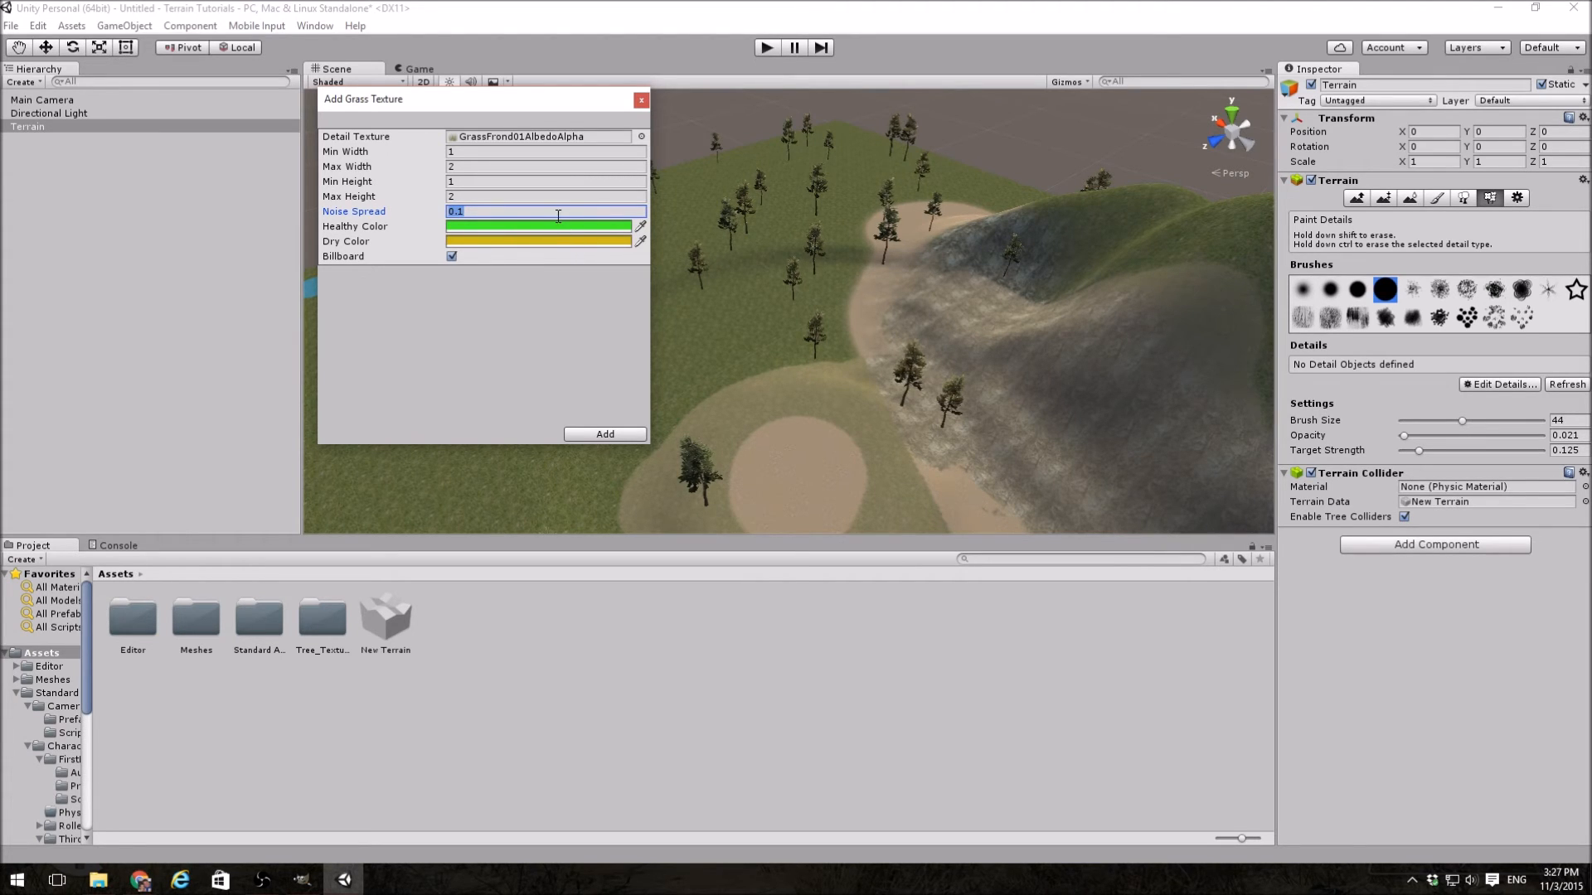
pyautogui.click(607, 434)
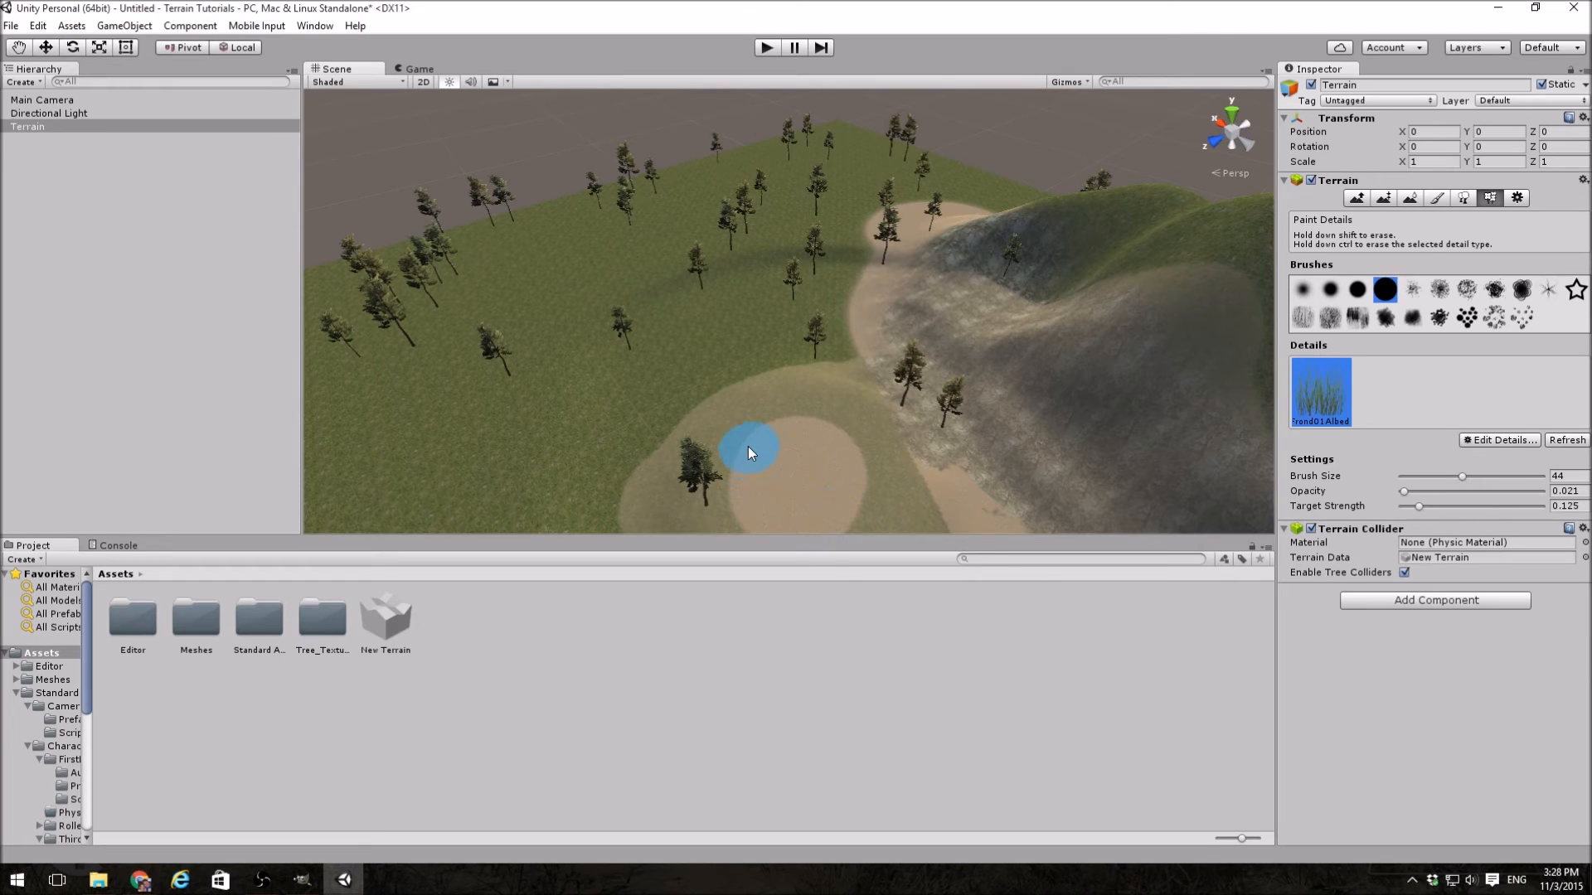
# Step: Paint grass across the sandy mound and out to the foot of the nearby tree
pyautogui.moveTo(749, 449)
pyautogui.keyDown('alt'); pyautogui.mouseDown()
pyautogui.moveTo(675, 501)
pyautogui.moveTo(895, 488)
pyautogui.moveTo(801, 498)
pyautogui.moveTo(420, 391)
pyautogui.moveTo(515, 365)
pyautogui.moveTo(509, 401)
pyautogui.mouseUp(); pyautogui.keyUp('alt')
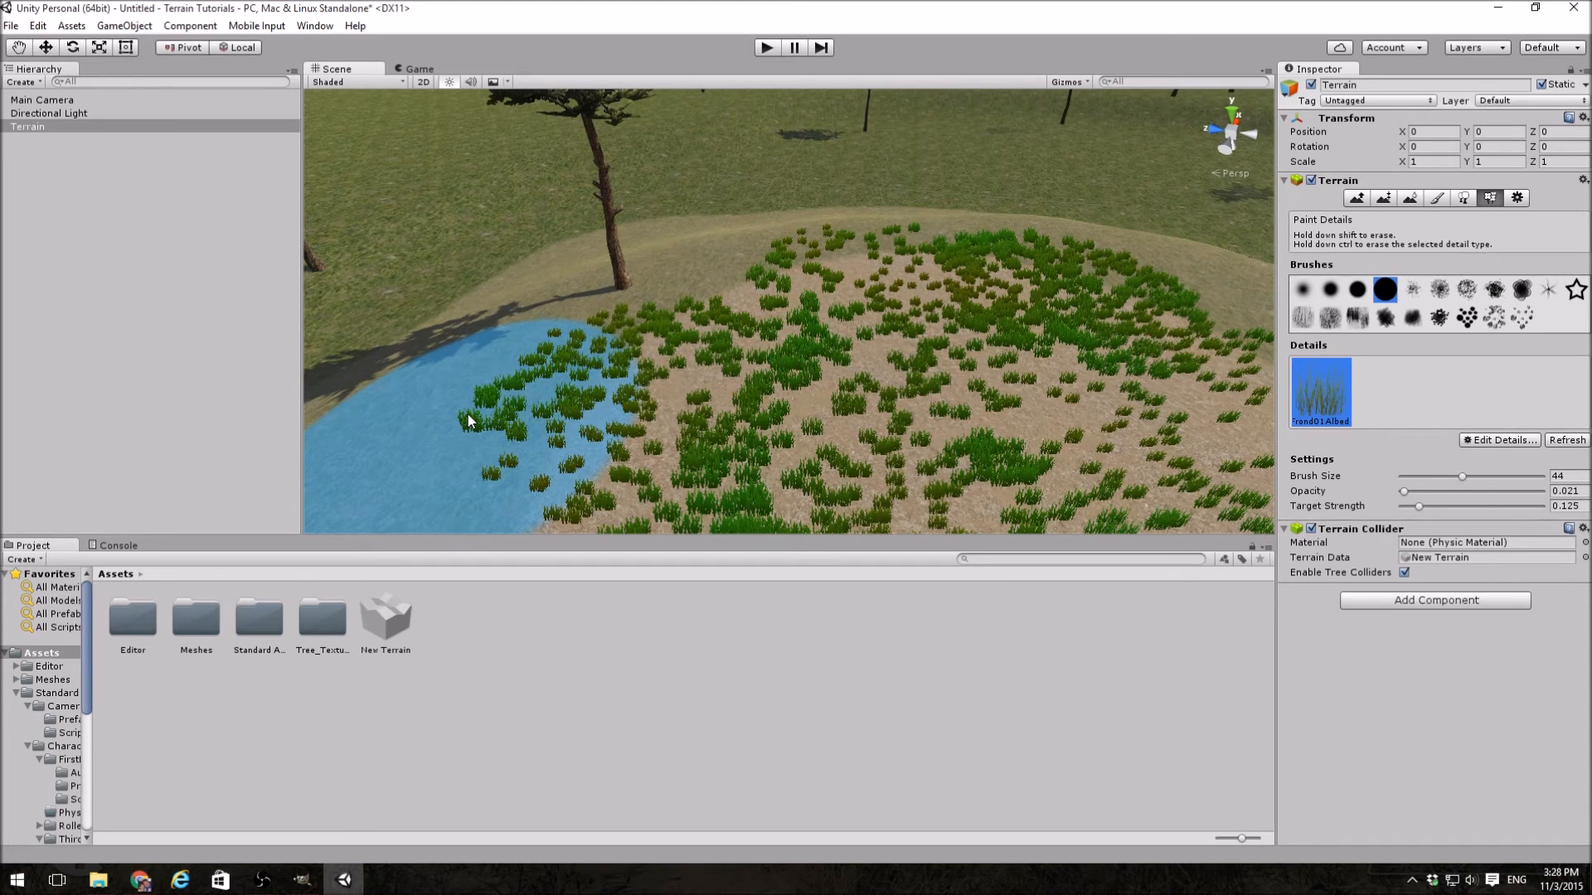
pyautogui.moveTo(704, 256)
pyautogui.mouseDown()
pyautogui.moveTo(569, 292)
pyautogui.moveTo(501, 331)
pyautogui.mouseUp()
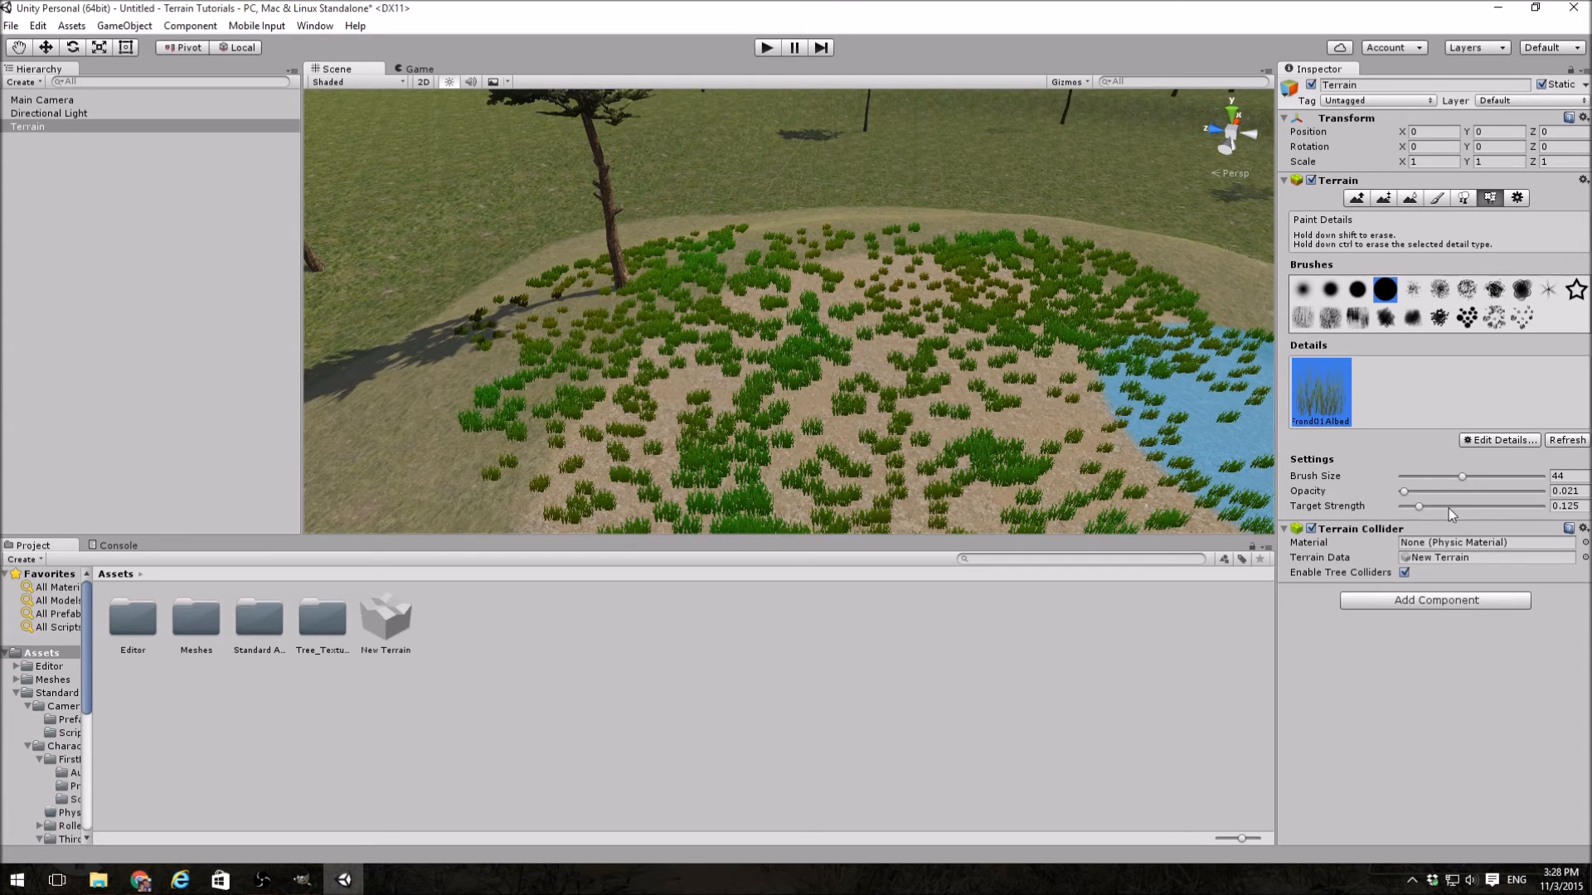
# Step: Lower the detail target strength to 0.0625 and paint more grass over the mound and the ground around its trees
pyautogui.moveTo(1420, 507); pyautogui.dragTo(1414, 504)
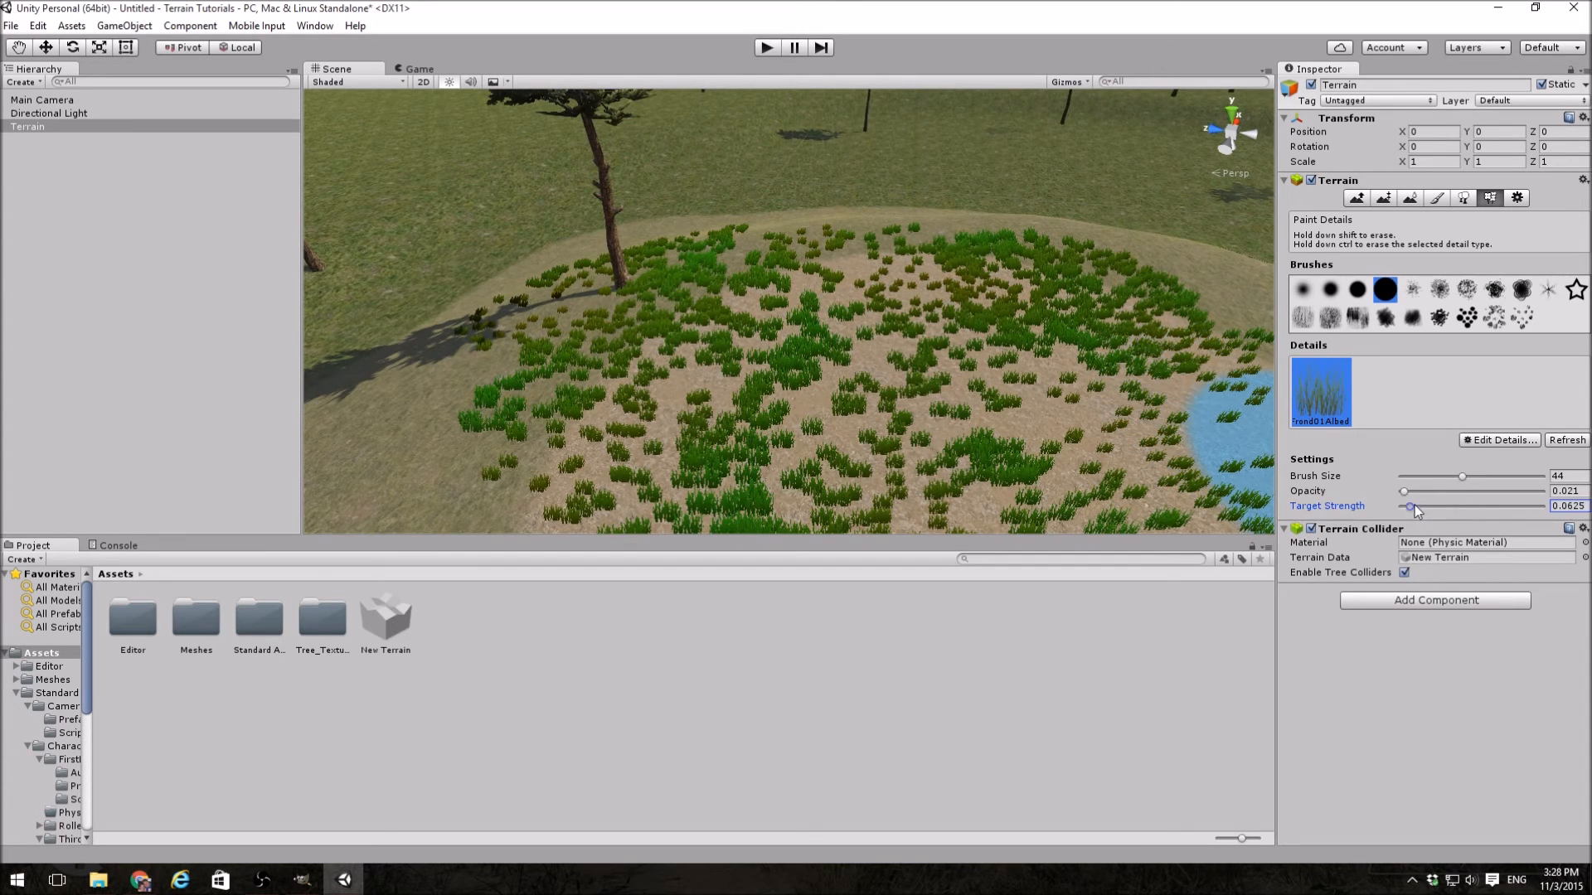
pyautogui.moveTo(802, 209); pyautogui.dragTo(857, 290)
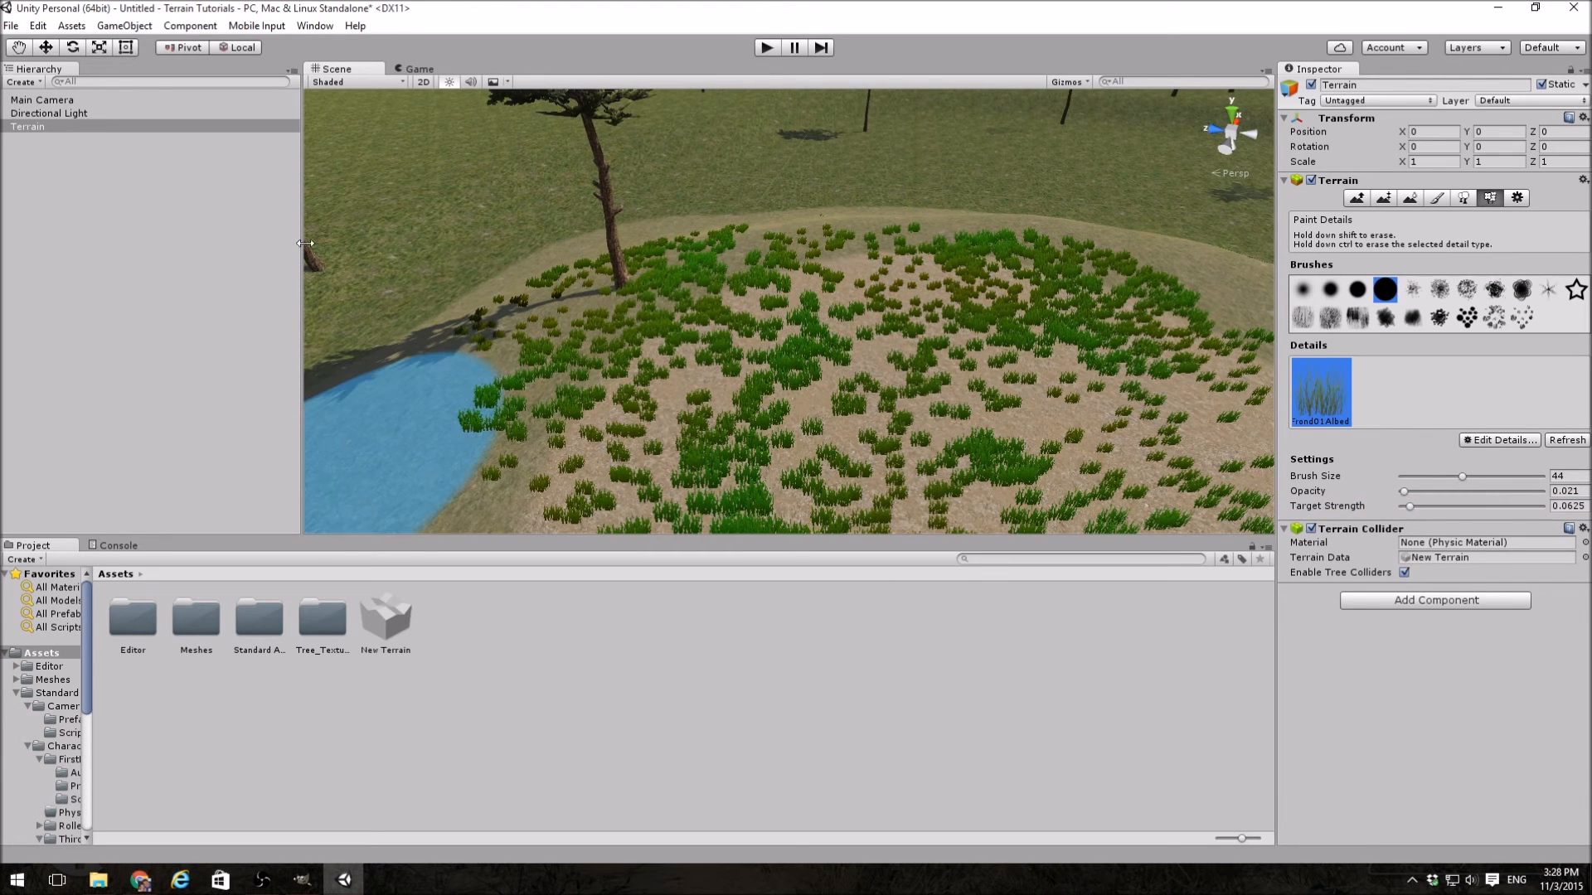
pyautogui.moveTo(919, 342)
pyautogui.mouseDown(button='right')
pyautogui.moveTo(490, 350)
pyautogui.moveTo(663, 356)
pyautogui.mouseUp(button='right')
pyautogui.press('w')
pyautogui.moveTo(842, 330)
pyautogui.mouseDown()
pyautogui.moveTo(881, 323)
pyautogui.moveTo(848, 320)
pyautogui.moveTo(832, 344)
pyautogui.moveTo(808, 307)
pyautogui.mouseUp()
pyautogui.moveTo(834, 310)
pyautogui.mouseDown(button='right')
pyautogui.moveTo(863, 307)
pyautogui.moveTo(797, 298)
pyautogui.mouseUp(button='right')
pyautogui.press('a')
pyautogui.moveTo(778, 249)
pyautogui.mouseDown()
pyautogui.moveTo(715, 228)
pyautogui.moveTo(705, 350)
pyautogui.moveTo(956, 300)
pyautogui.moveTo(776, 148)
pyautogui.moveTo(477, 186)
pyautogui.moveTo(499, 175)
pyautogui.moveTo(569, 195)
pyautogui.moveTo(487, 323)
pyautogui.moveTo(733, 387)
pyautogui.moveTo(1050, 229)
pyautogui.moveTo(1063, 208)
pyautogui.moveTo(964, 120)
pyautogui.mouseUp()
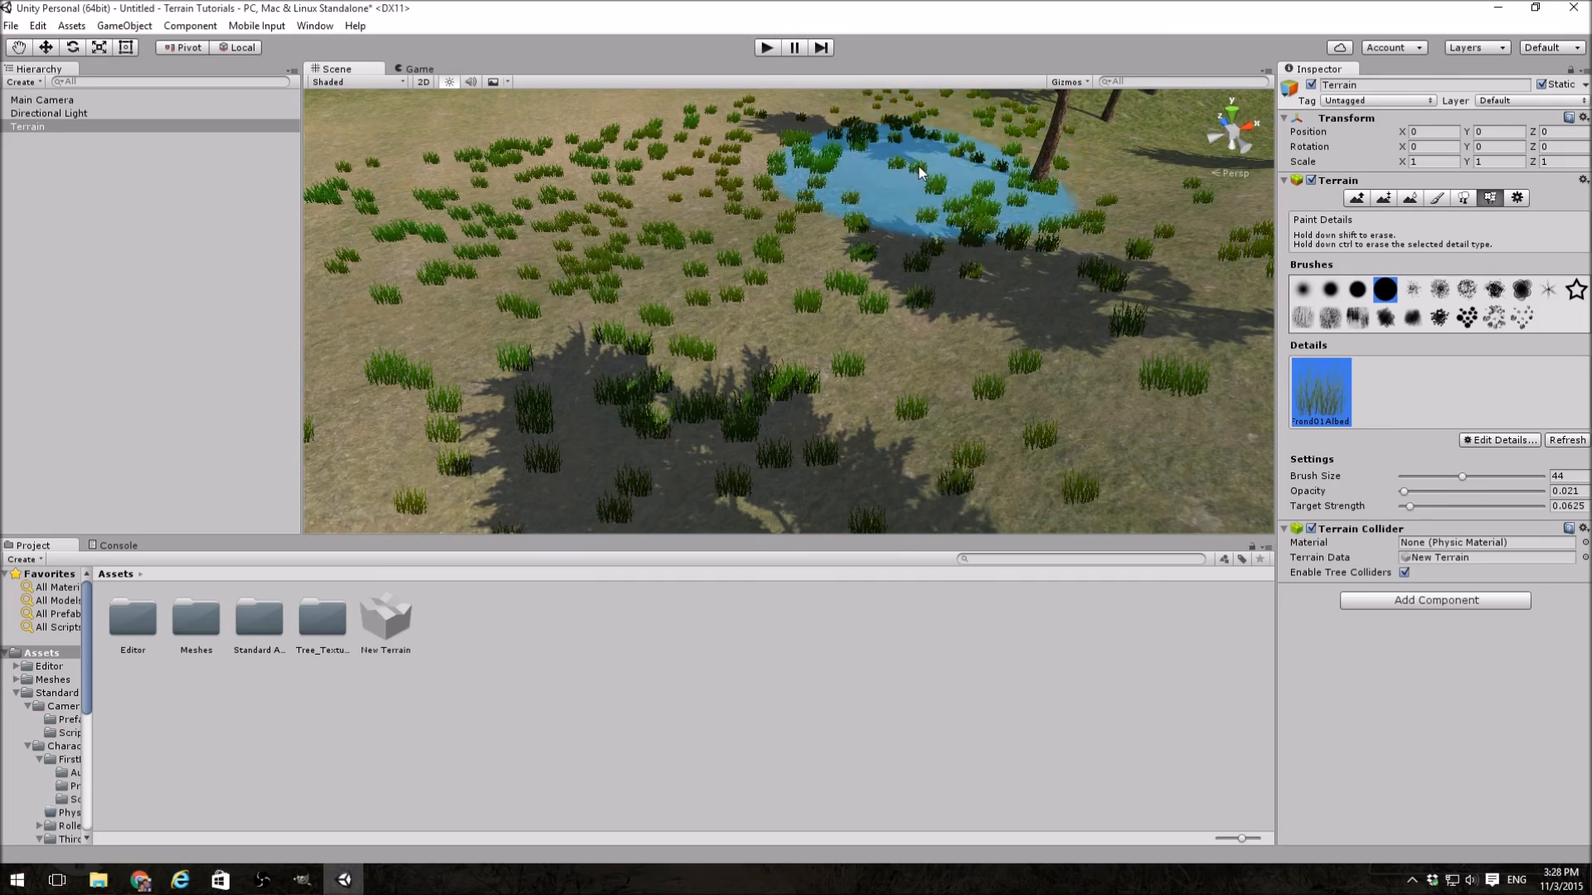
# Step: Reactivate Paint Details and paint a dense band of grass along the slope and around the tree's shadow
pyautogui.moveTo(1091, 116)
pyautogui.keyDown('alt'); pyautogui.mouseDown()
pyautogui.moveTo(926, 224)
pyautogui.moveTo(473, 259)
pyautogui.moveTo(427, 285)
pyautogui.moveTo(323, 282)
pyautogui.moveTo(191, 320)
pyautogui.mouseUp(); pyautogui.keyUp('alt')
pyautogui.moveTo(191, 321); pyautogui.dragTo(71, 257, button='right')
pyautogui.press('w')
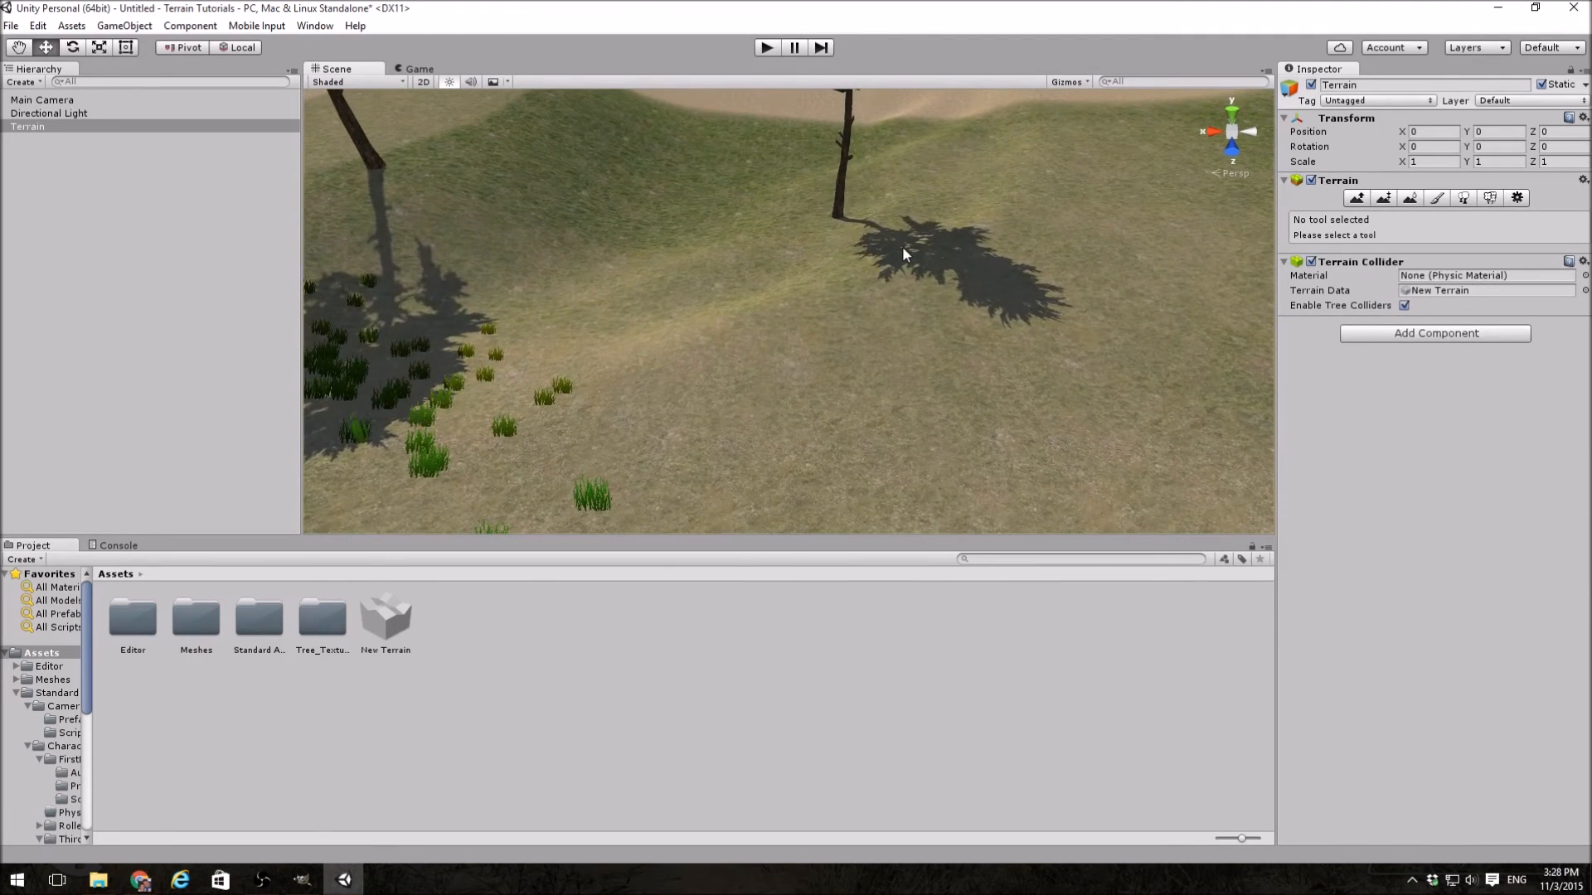
pyautogui.click(1489, 198)
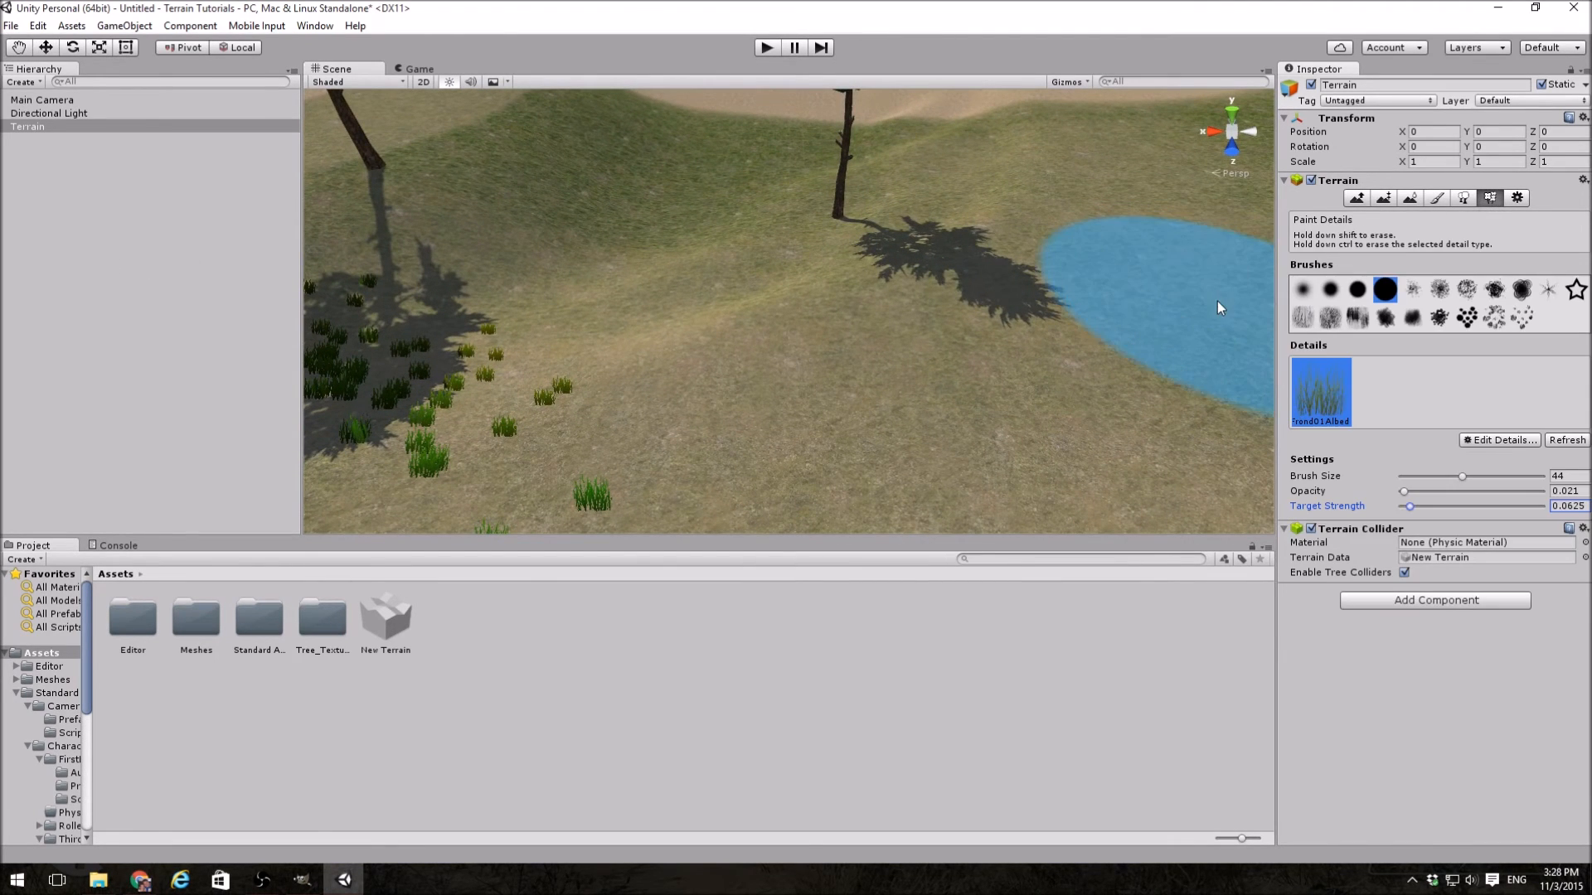
pyautogui.click(648, 236)
pyautogui.moveTo(648, 235)
pyautogui.mouseDown()
pyautogui.moveTo(904, 229)
pyautogui.moveTo(1112, 332)
pyautogui.moveTo(711, 374)
pyautogui.moveTo(1011, 419)
pyautogui.moveTo(681, 401)
pyautogui.mouseUp()
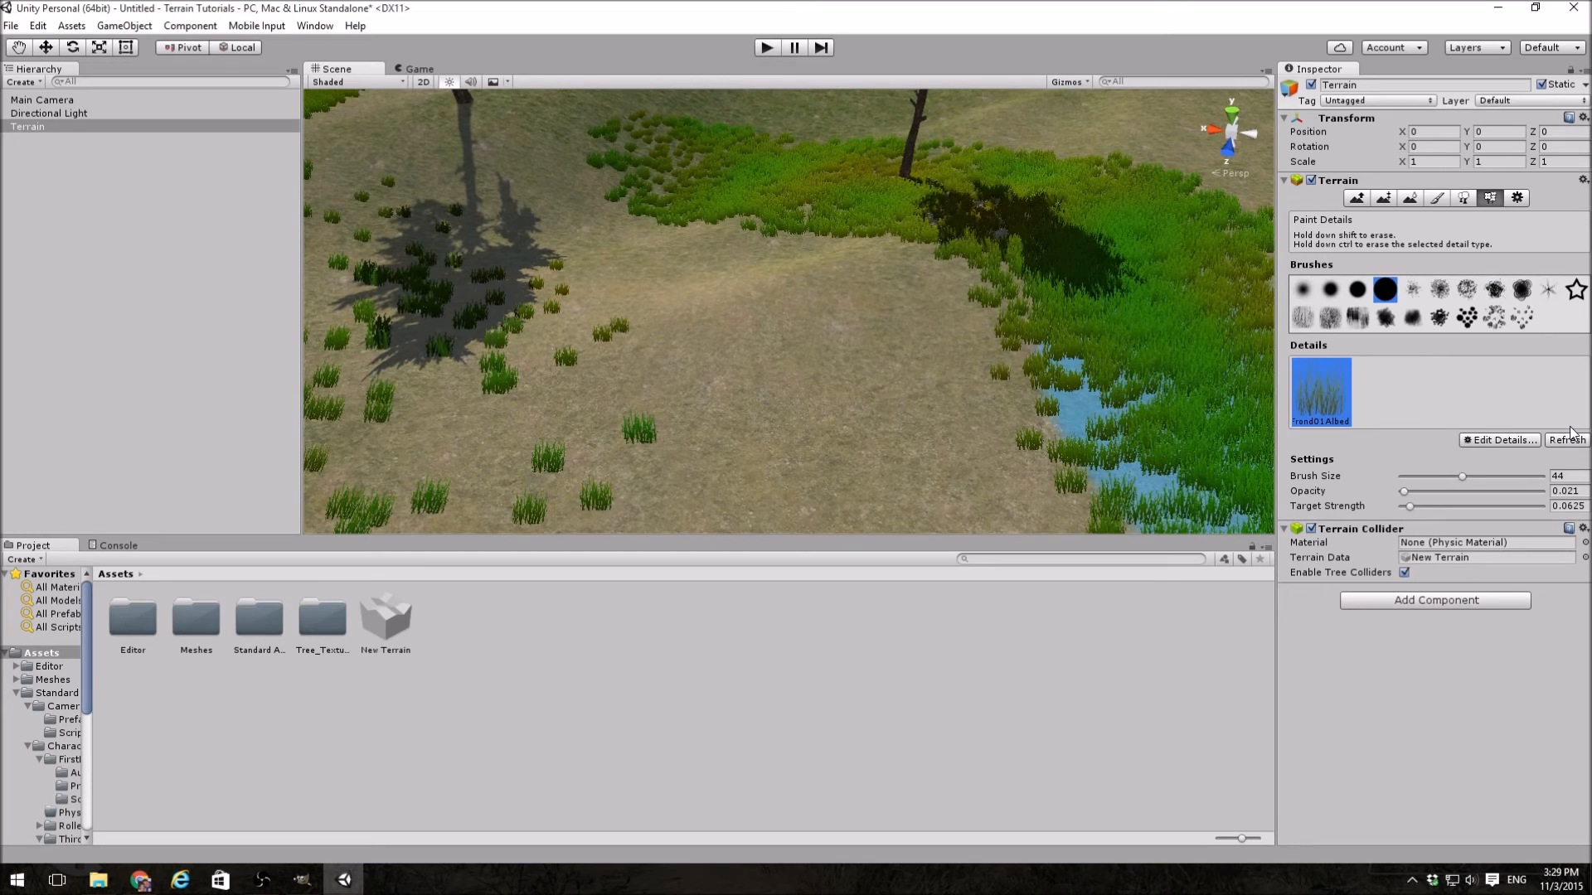
# Step: Add the Rock 01 model as a detail mesh with the default size, colours and Grass render mode
pyautogui.keyDown('alt'); pyautogui.moveTo(953, 348); pyautogui.dragTo(750, 305); pyautogui.keyUp('alt')
pyautogui.press('s')
pyautogui.press('a')
pyautogui.moveTo(751, 305); pyautogui.dragTo(745, 303, button='right')
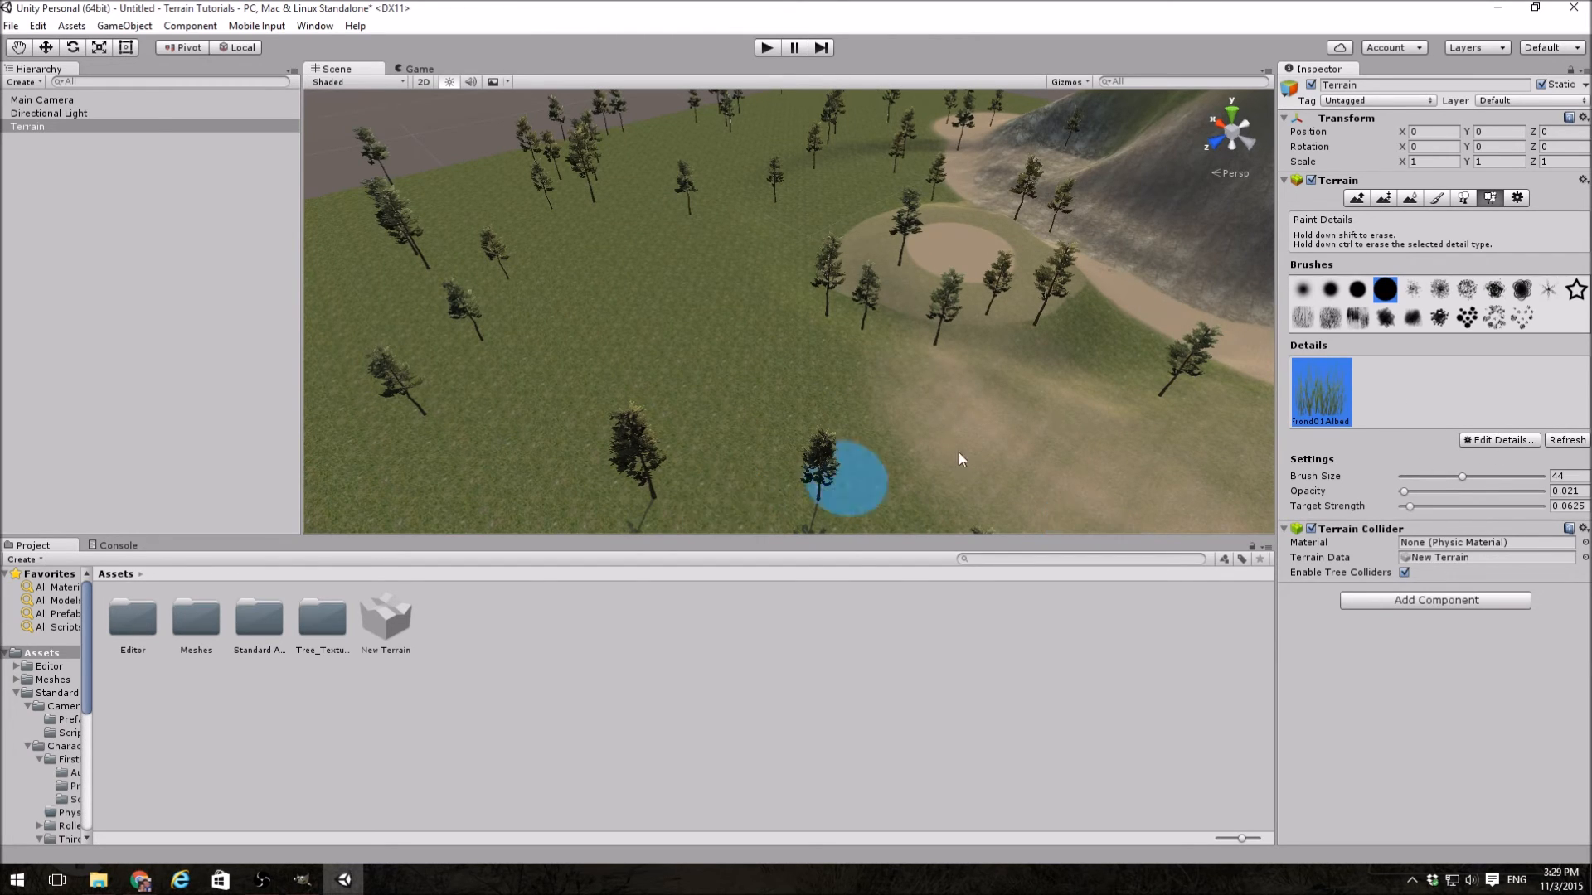
pyautogui.click(1508, 443)
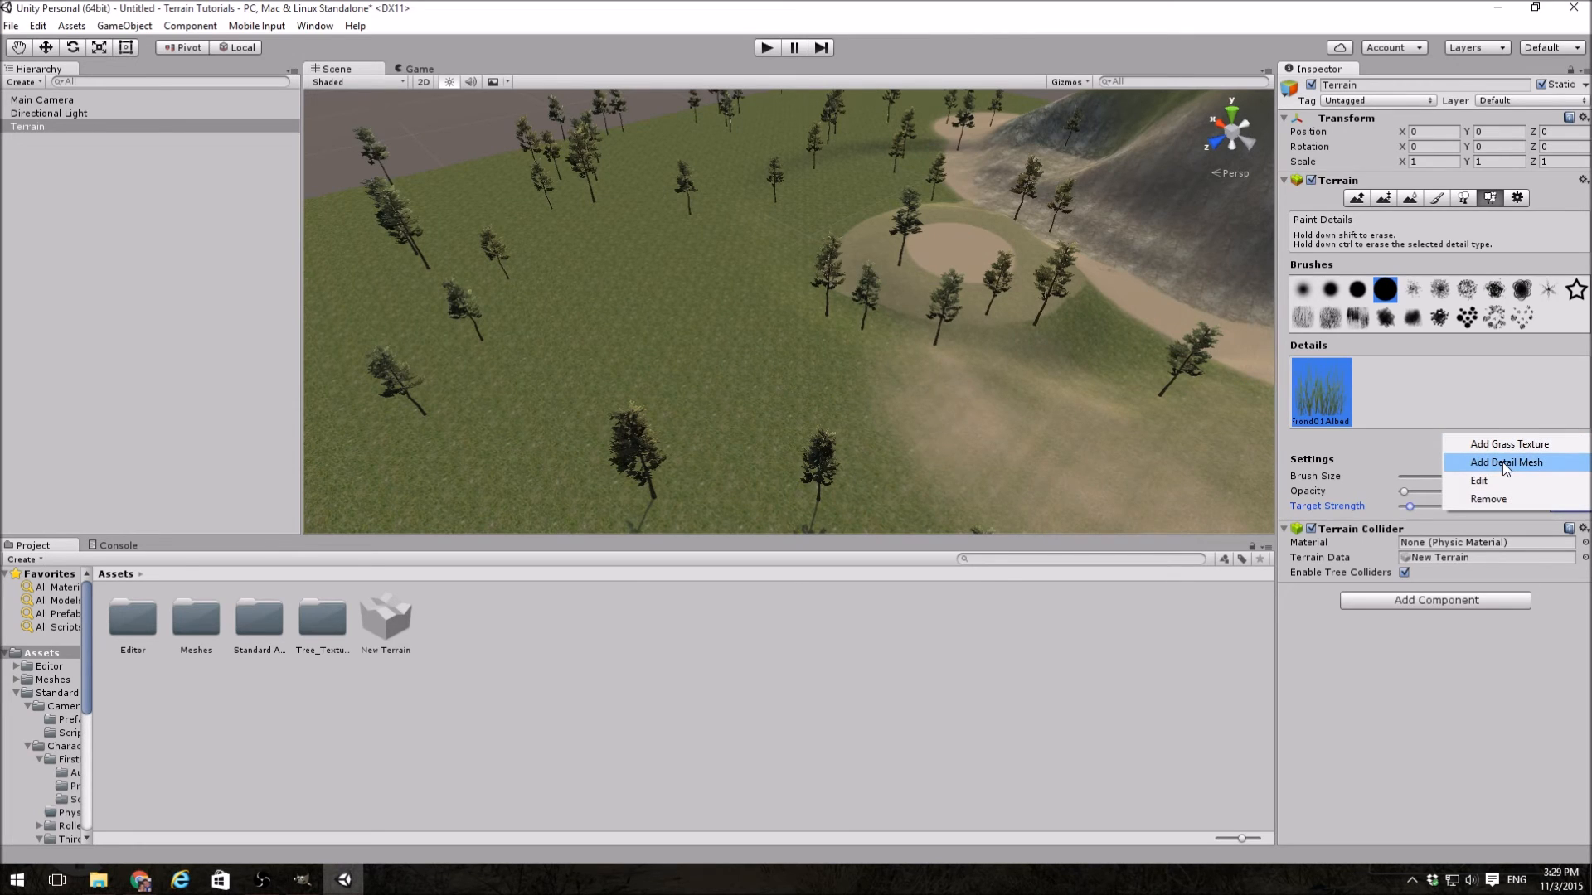
pyautogui.click(1502, 462)
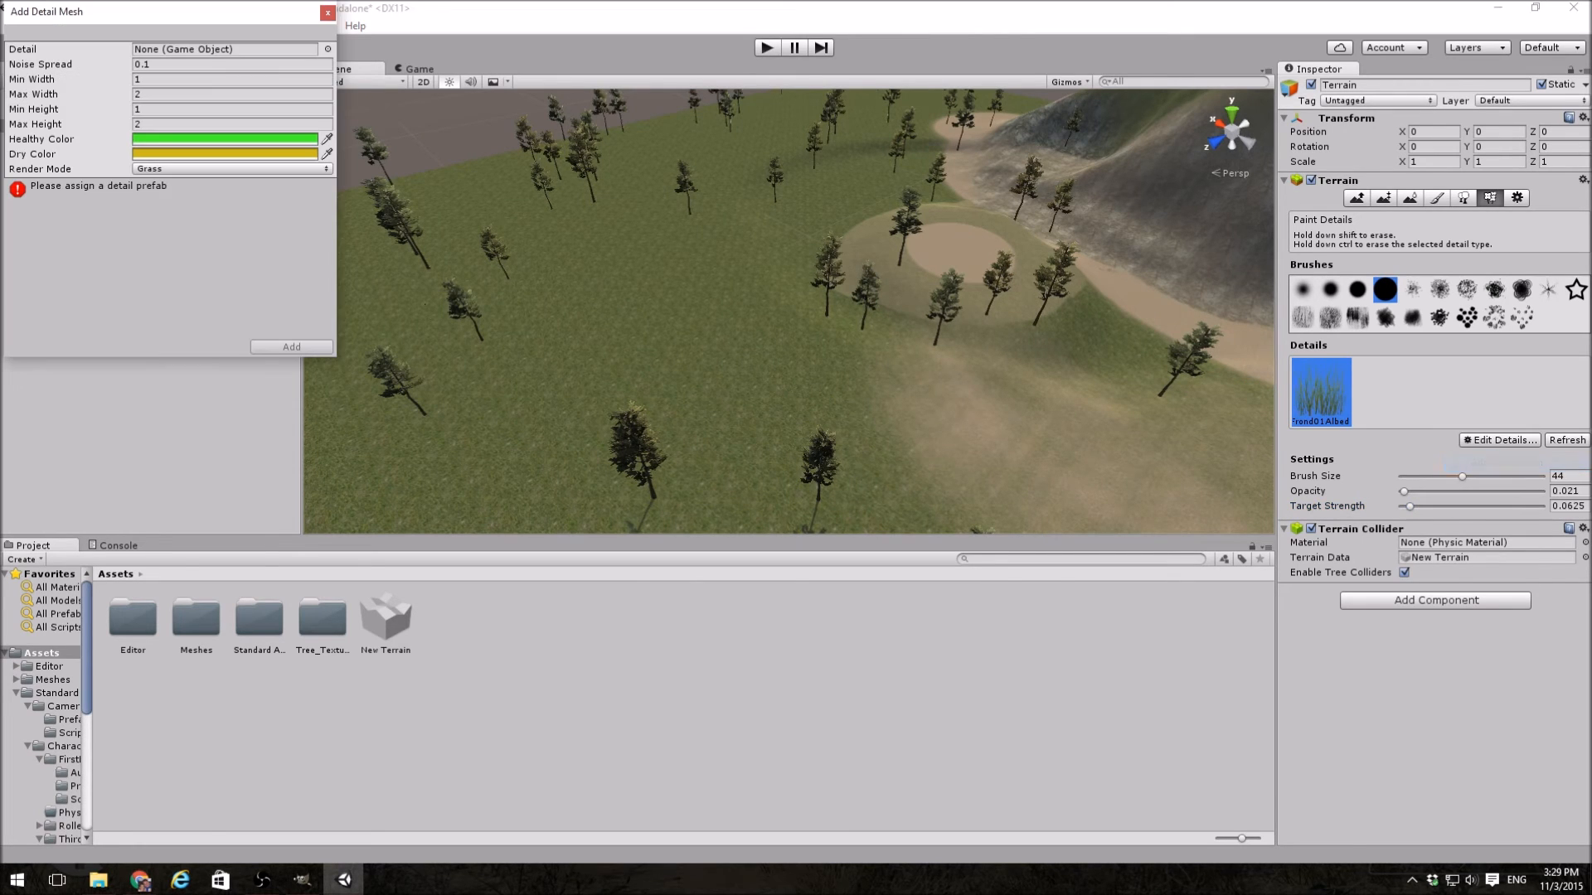
pyautogui.click(327, 49)
pyautogui.write('rock')
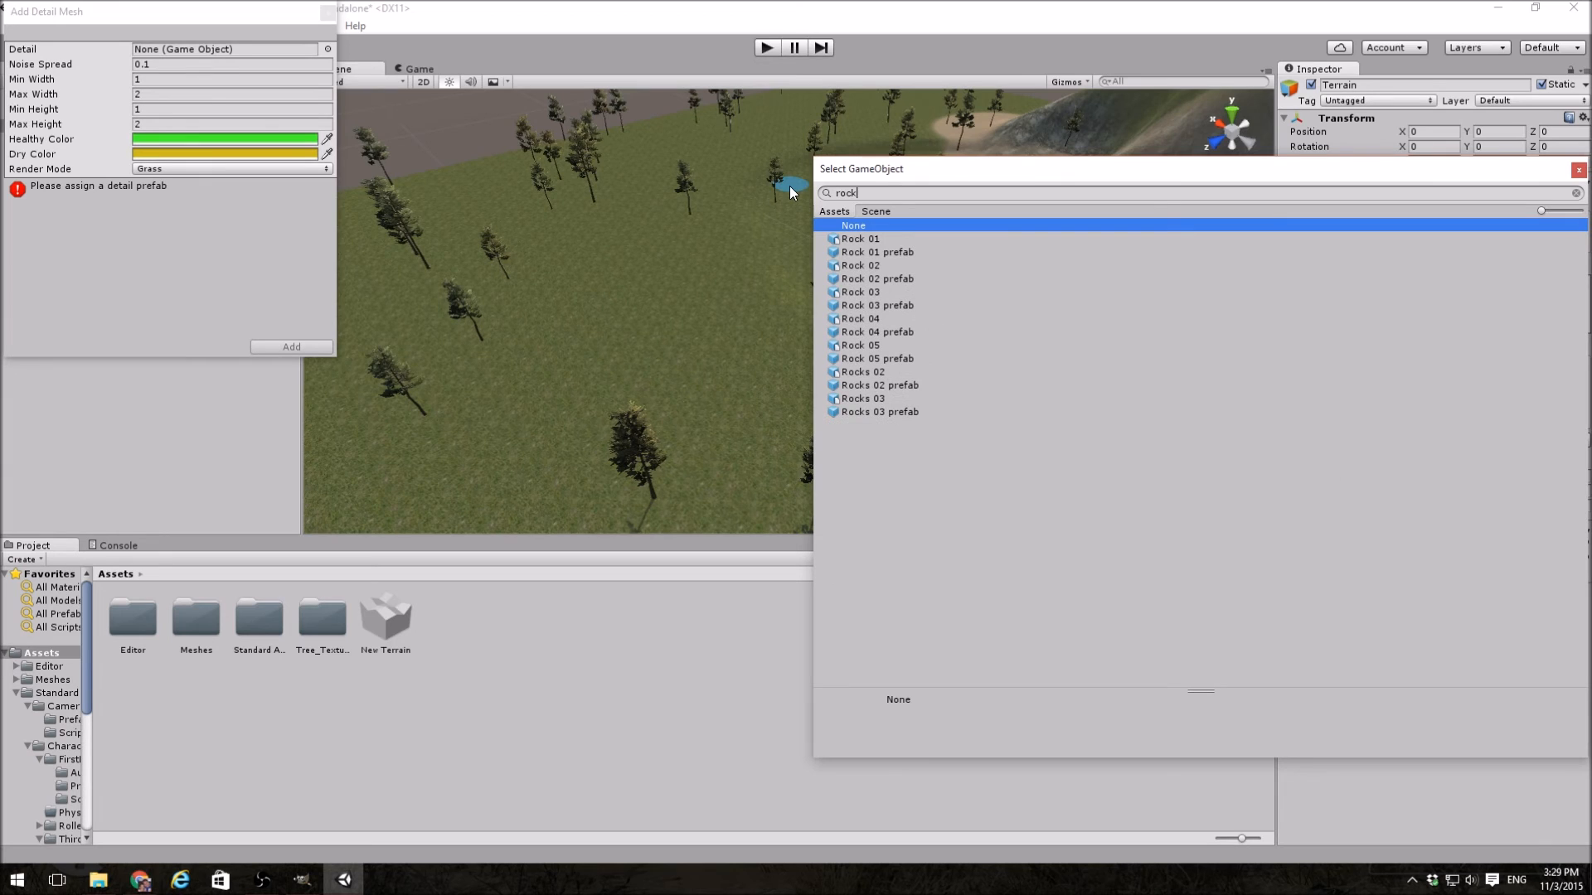
pyautogui.doubleClick(868, 244)
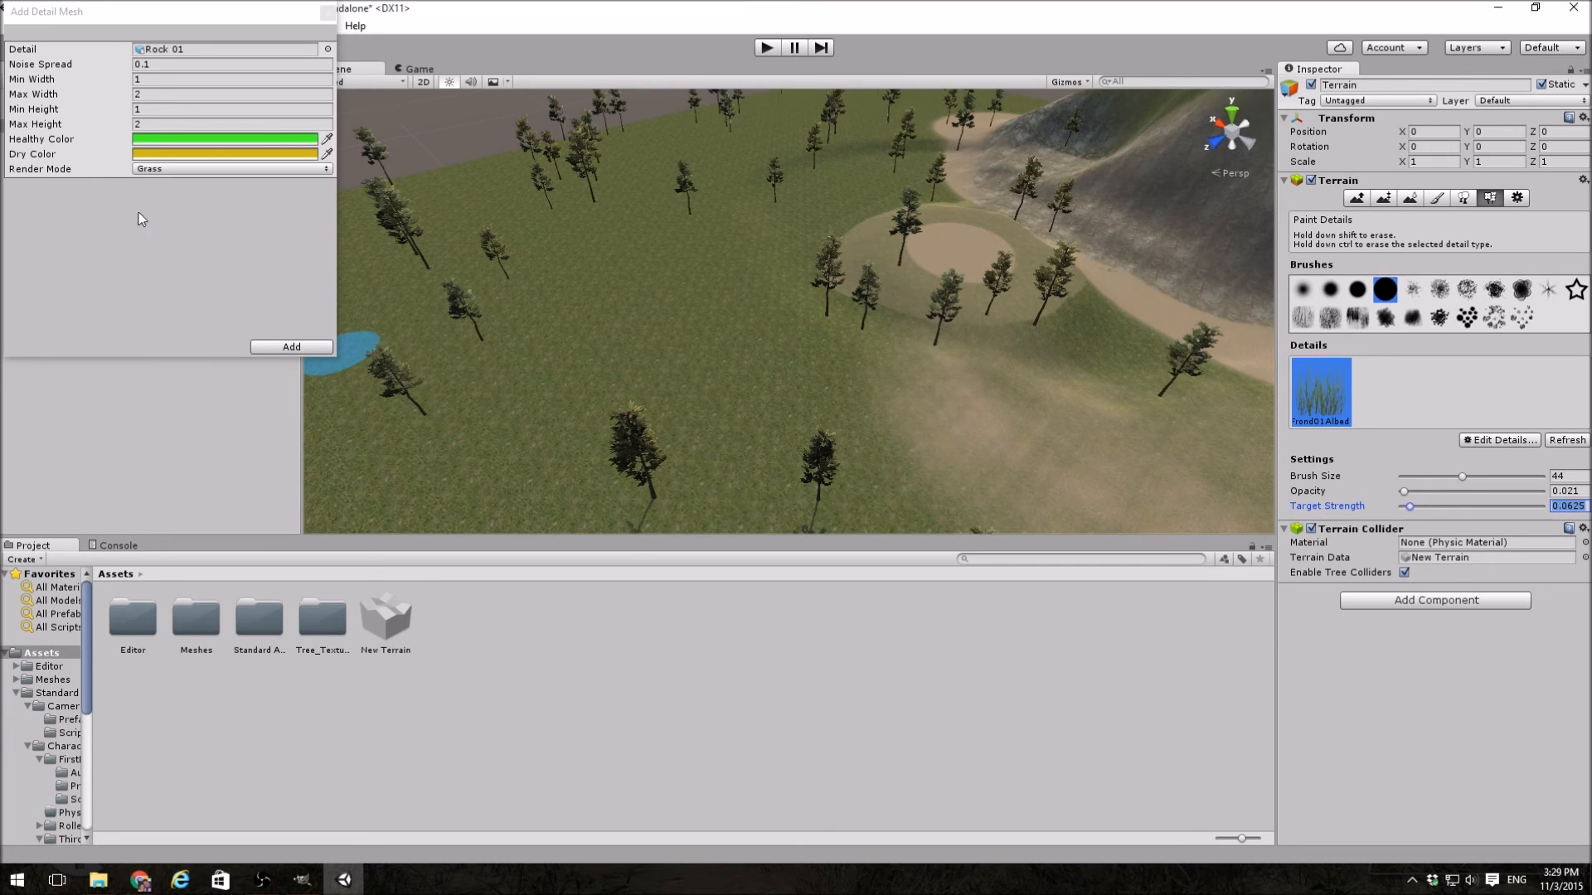
pyautogui.click(312, 346)
# Step: Paint a small patch of sparse grass on the open ground beside the dense grass strip
pyautogui.moveTo(752, 362); pyautogui.dragTo(798, 315, button='right')
pyautogui.press('w')
pyautogui.click(785, 320)
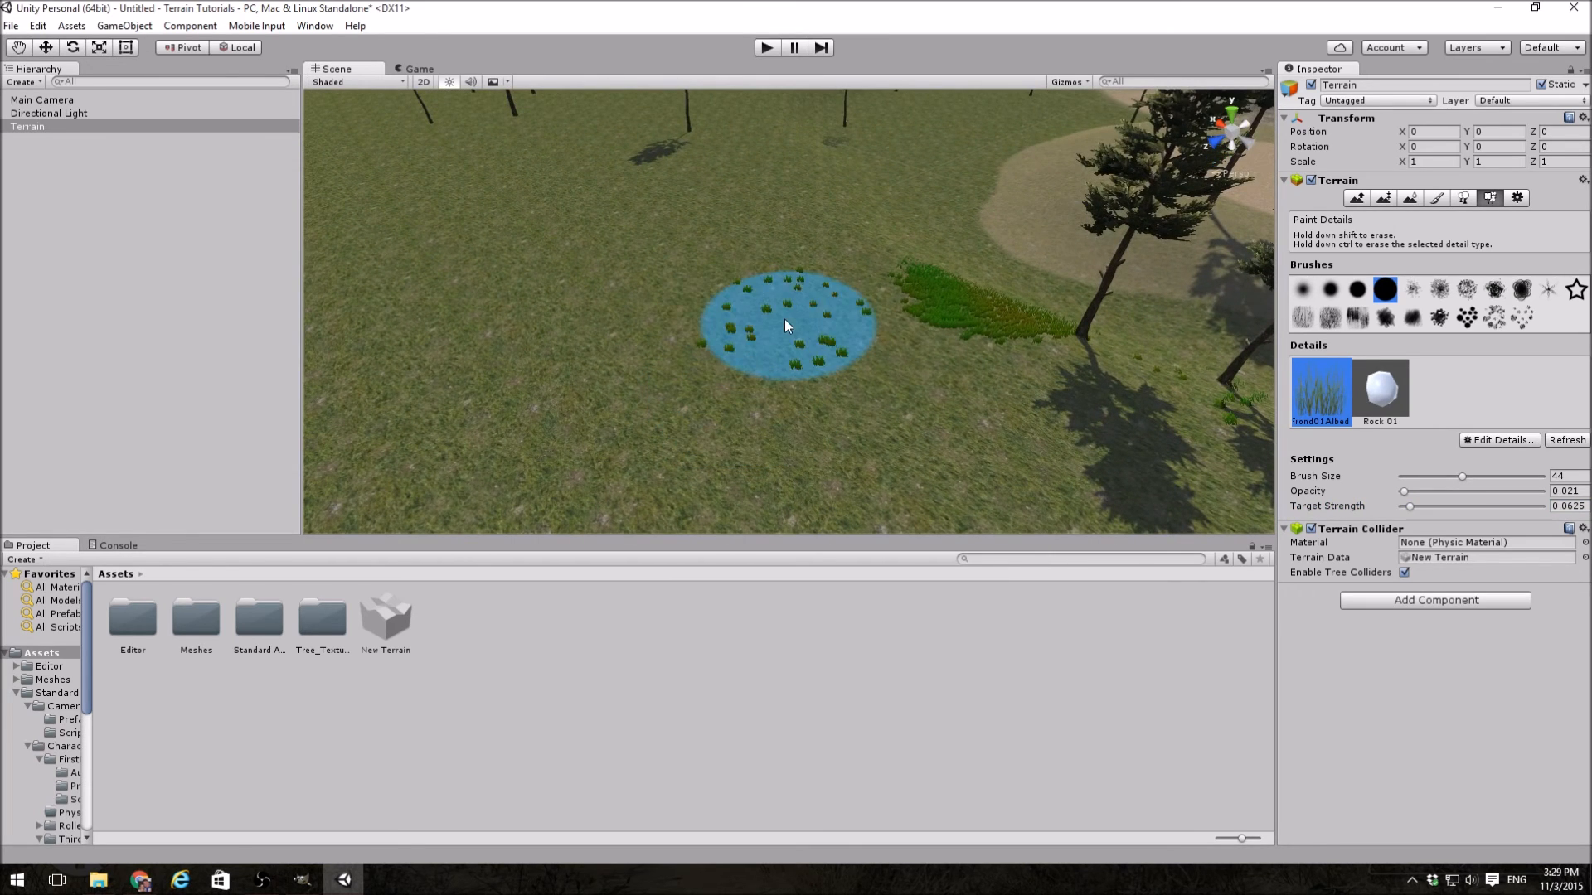
# Step: Change the rock detail mesh to Rock 01 prefab and paint it over the open grass
pyautogui.click(1382, 388)
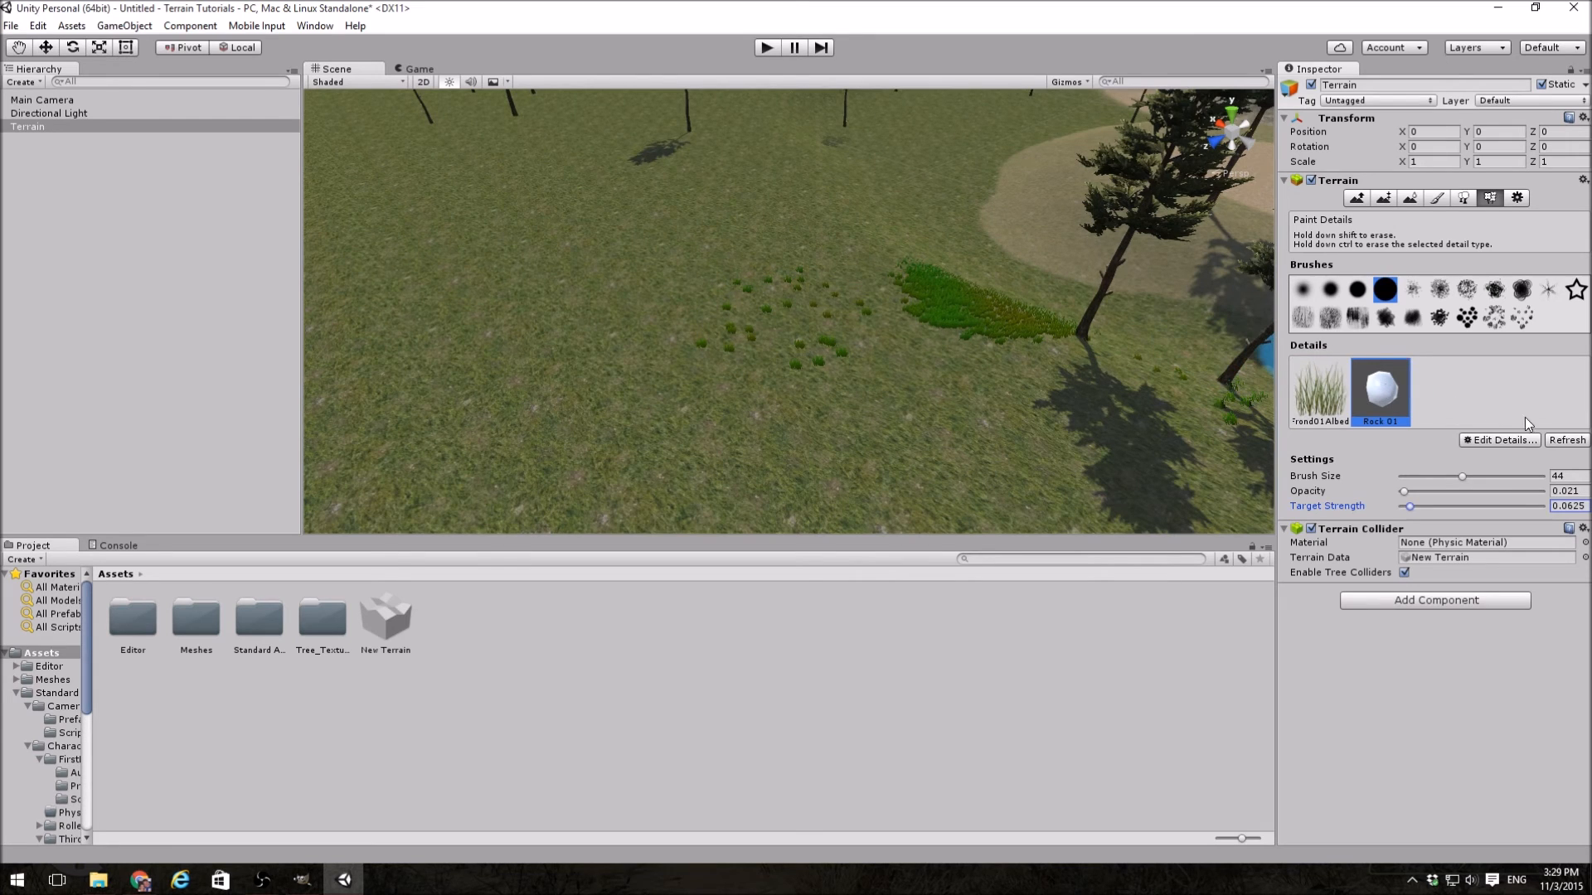
pyautogui.click(1499, 440)
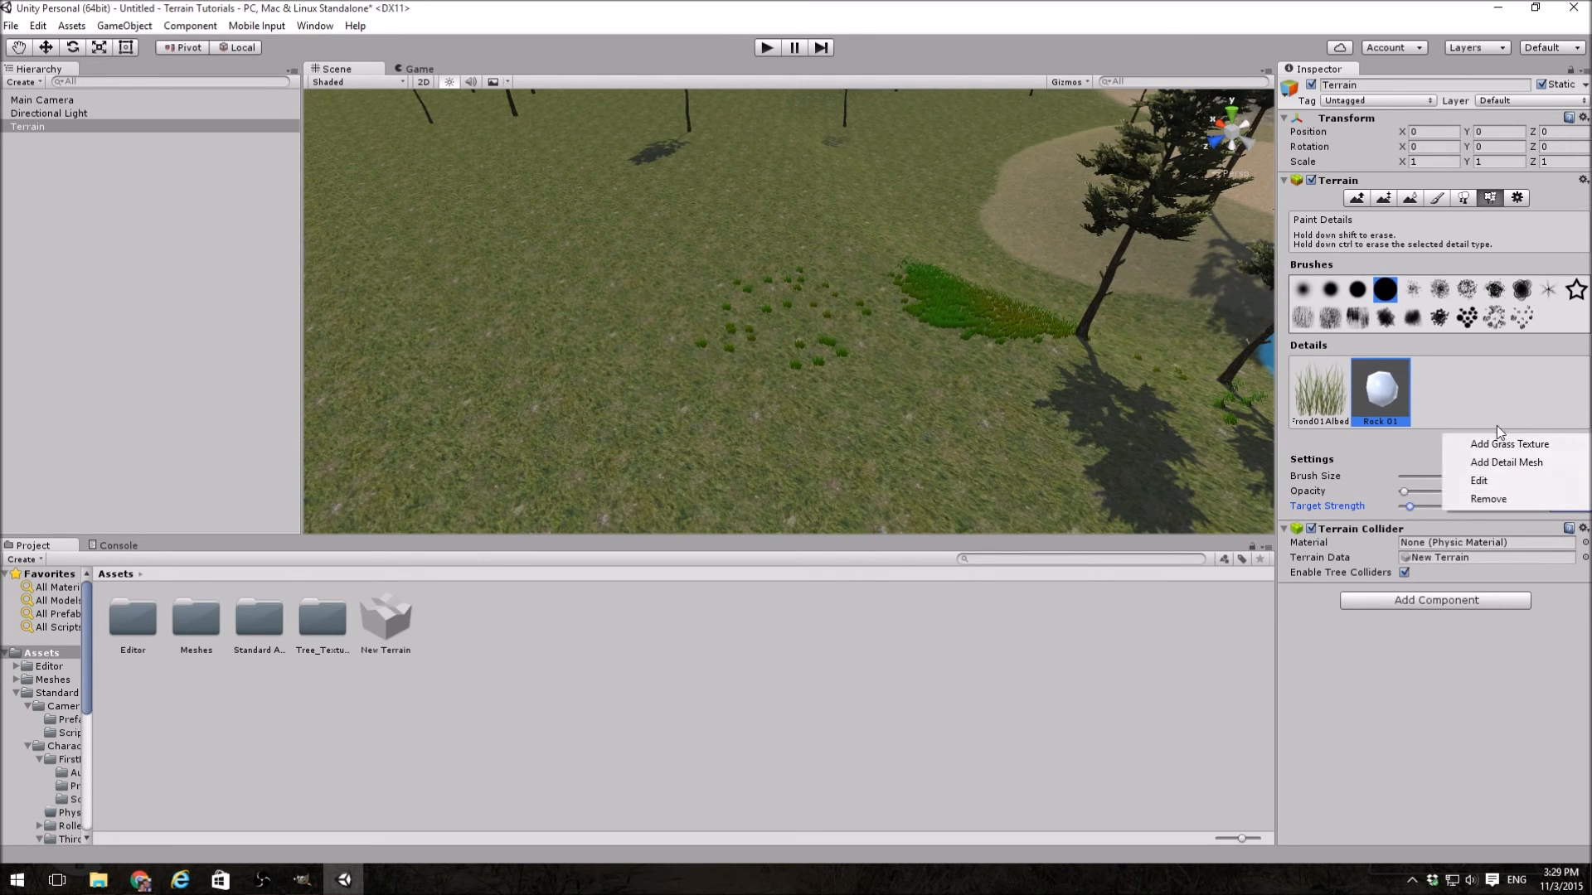
pyautogui.click(1468, 480)
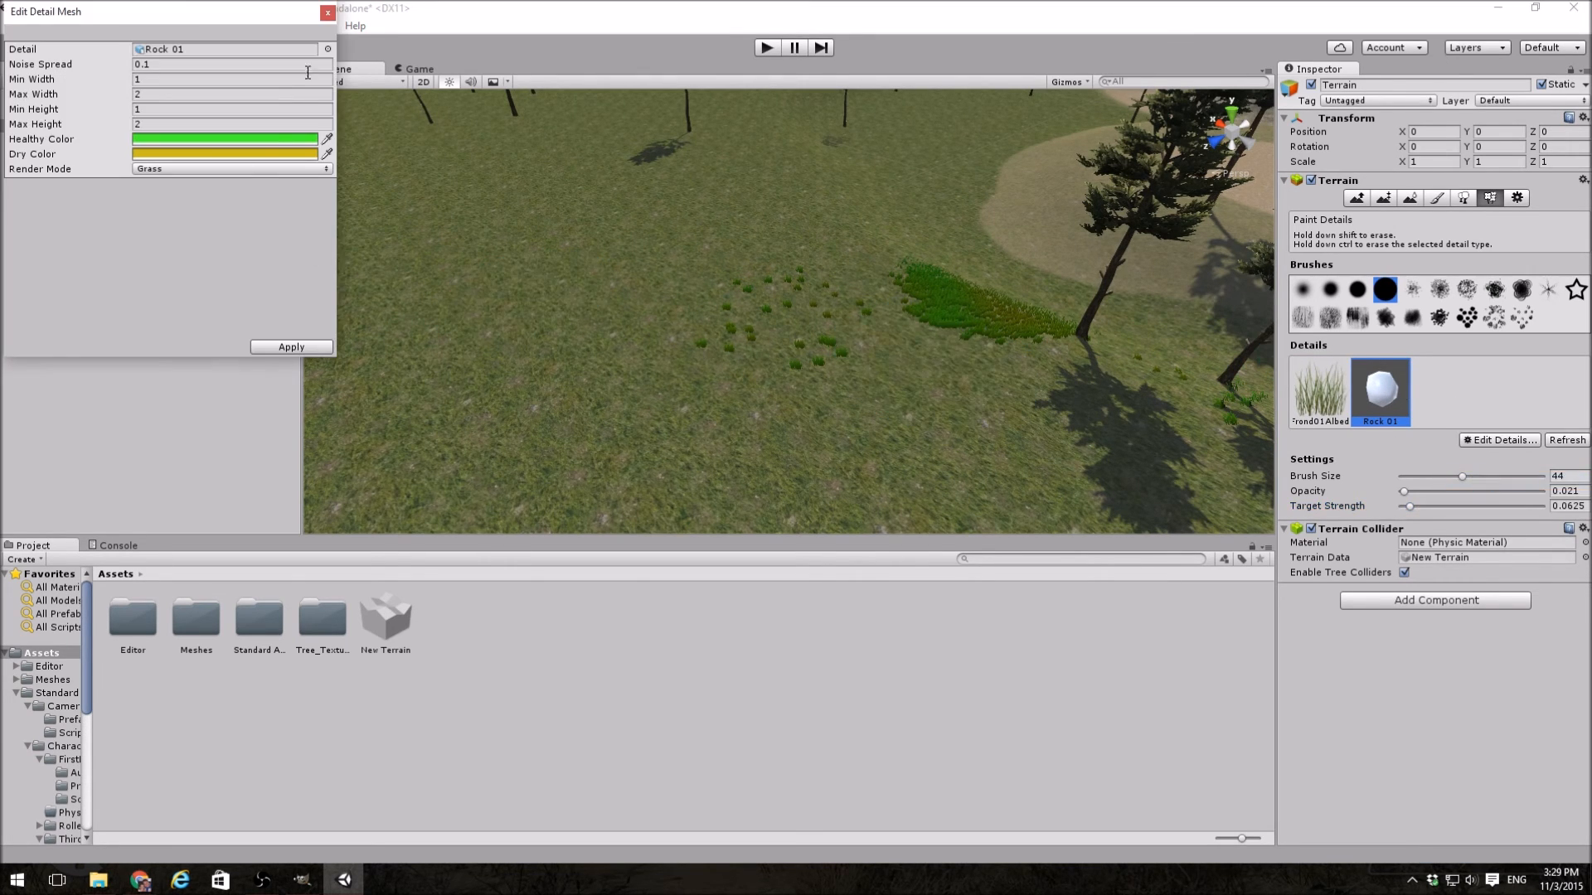
pyautogui.click(328, 49)
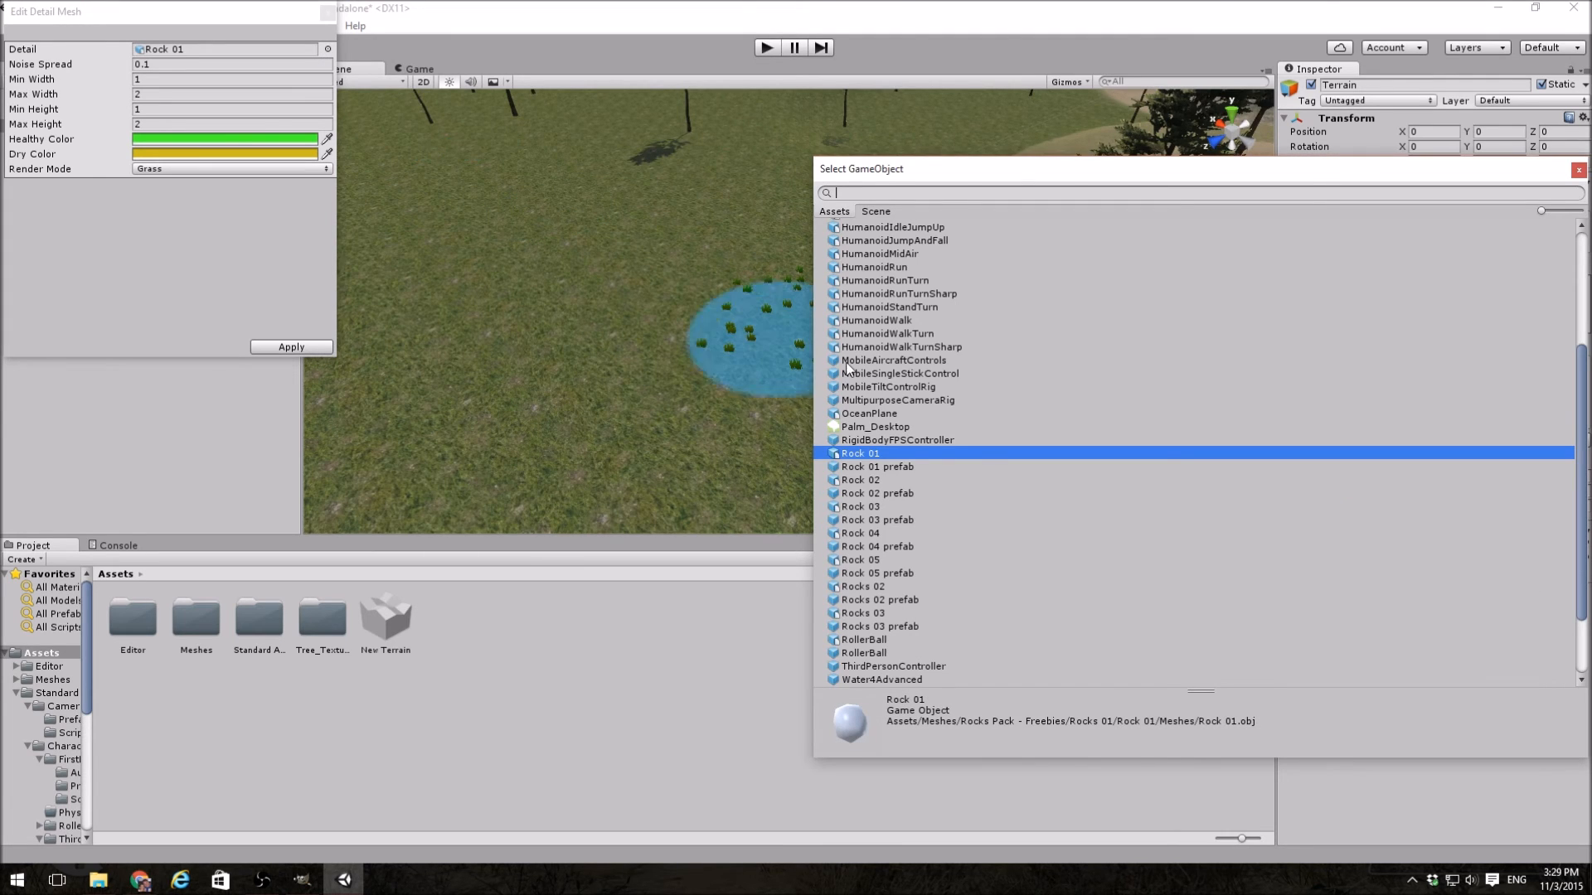
pyautogui.doubleClick(892, 465)
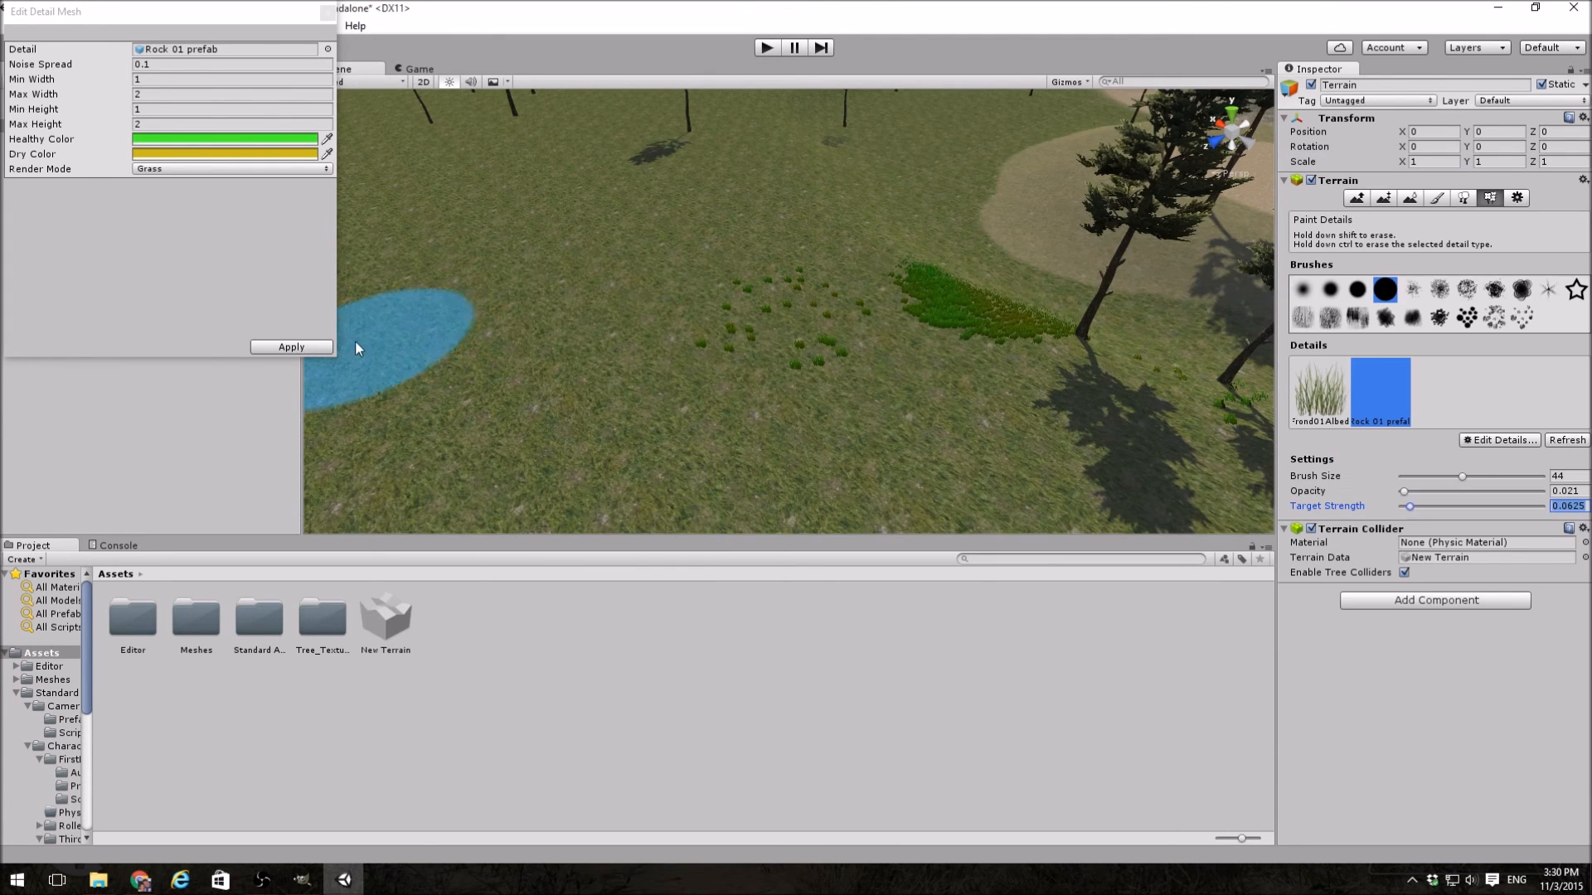
pyautogui.click(329, 345)
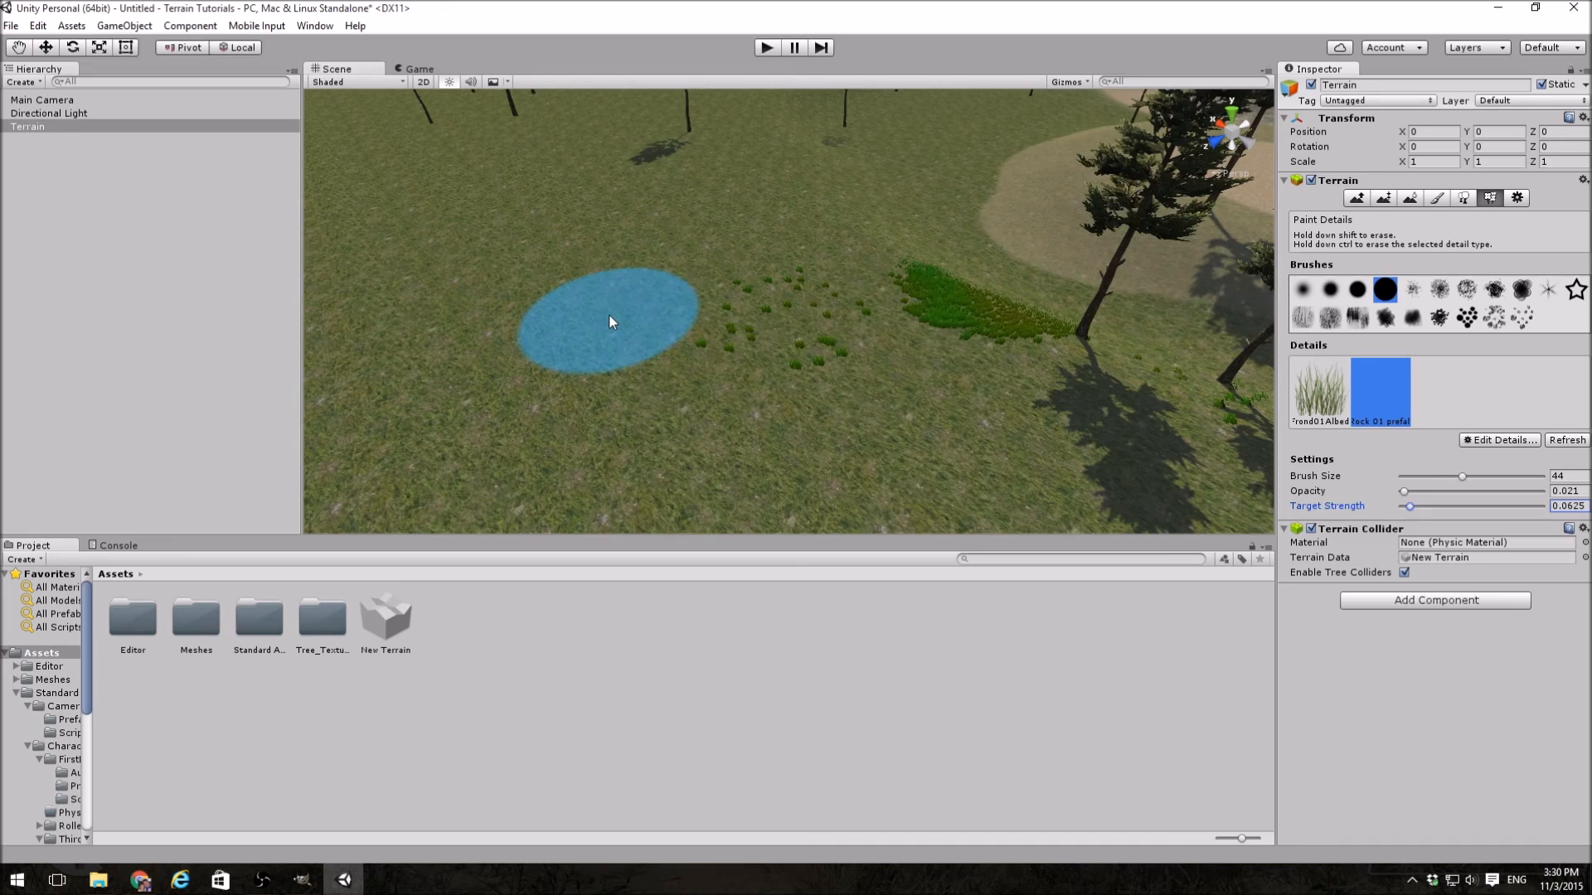
pyautogui.click(608, 322)
pyautogui.moveTo(728, 320)
pyautogui.keyDown('alt'); pyautogui.mouseDown()
pyautogui.moveTo(519, 274)
pyautogui.moveTo(533, 224)
pyautogui.moveTo(696, 227)
pyautogui.moveTo(658, 296)
pyautogui.moveTo(575, 270)
pyautogui.moveTo(676, 190)
pyautogui.moveTo(622, 235)
pyautogui.moveTo(558, 196)
pyautogui.moveTo(633, 234)
pyautogui.moveTo(770, 232)
pyautogui.moveTo(745, 246)
pyautogui.mouseUp(); pyautogui.keyUp('alt')
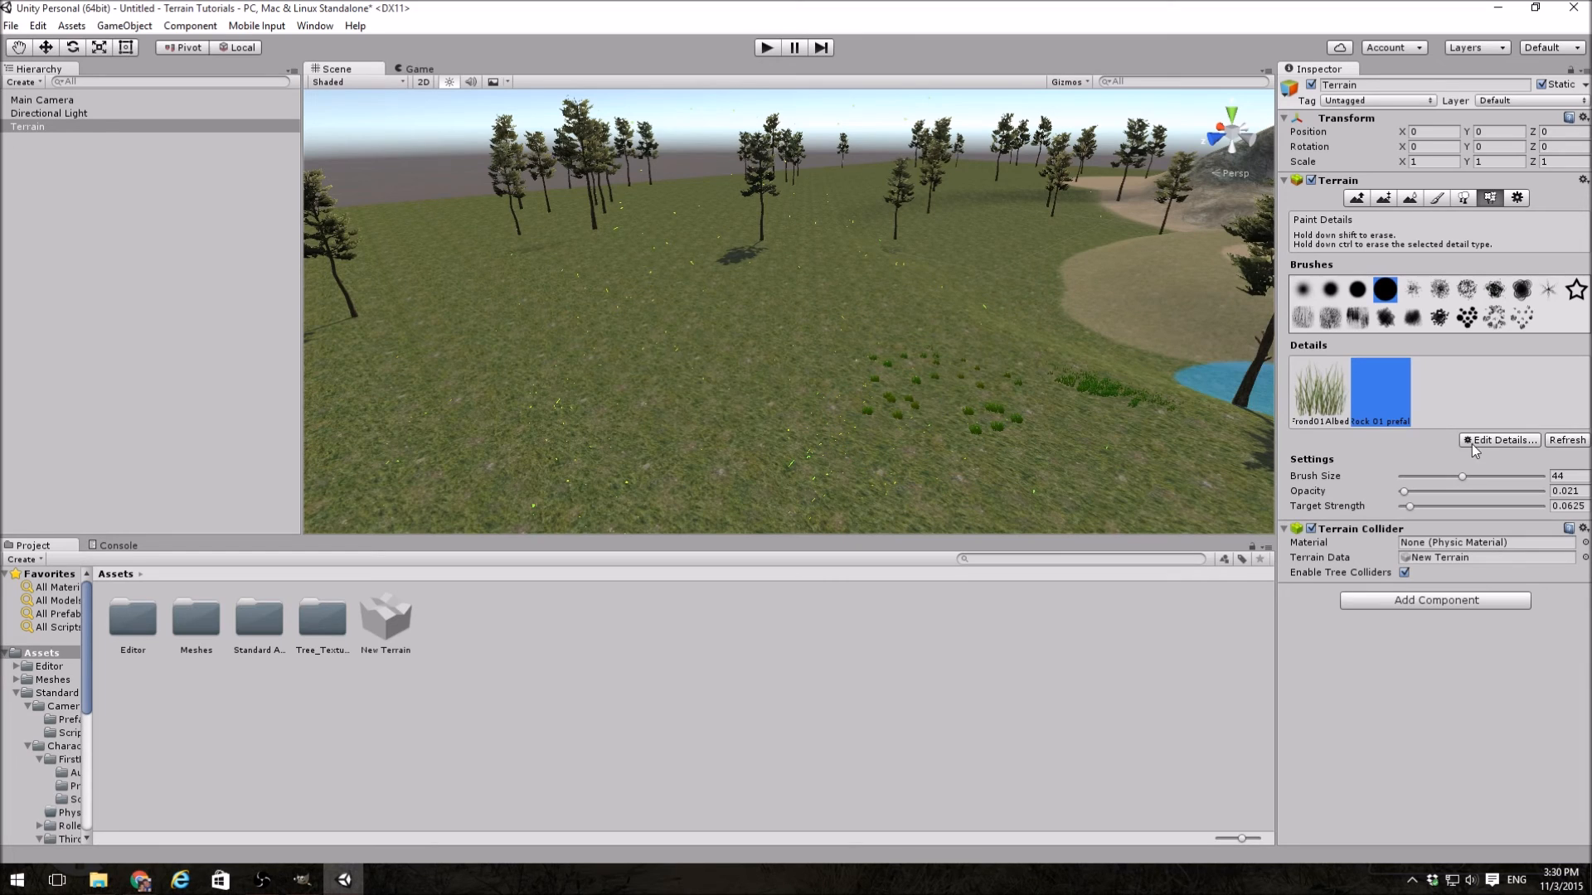
# Step: Set the rock detail mesh's render mode to Vertex Lit and inspect the painted rocks up close
pyautogui.click(1495, 444)
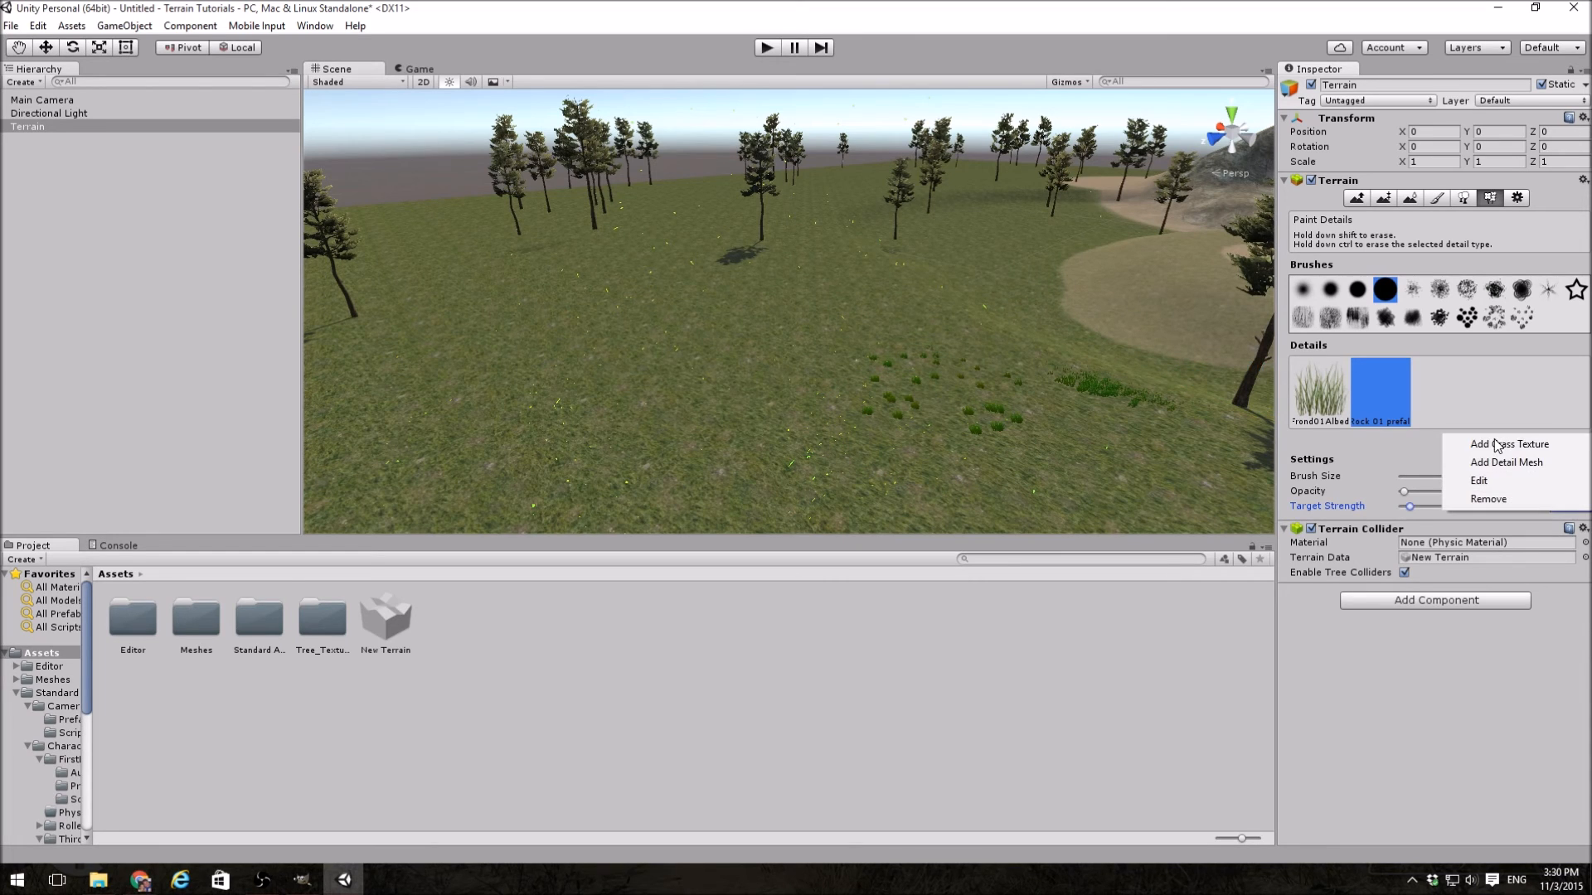
pyautogui.click(1509, 480)
pyautogui.click(214, 165)
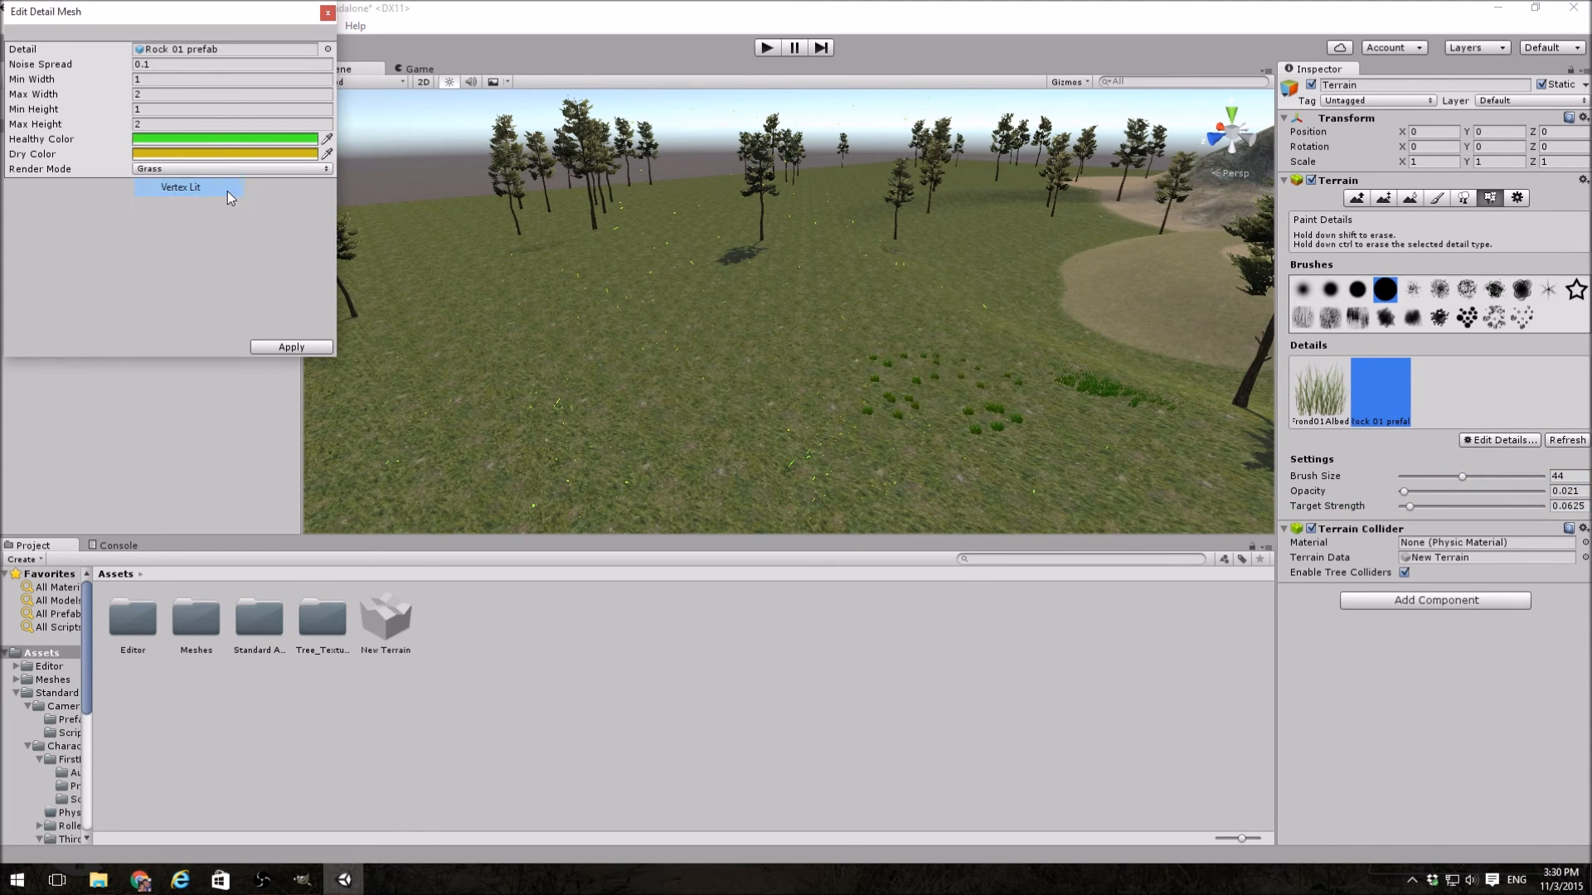
pyautogui.click(227, 188)
pyautogui.moveTo(870, 387)
pyautogui.mouseDown(button='right')
pyautogui.moveTo(845, 367)
pyautogui.moveTo(554, 401)
pyautogui.moveTo(572, 334)
pyautogui.moveTo(803, 393)
pyautogui.moveTo(721, 339)
pyautogui.moveTo(689, 343)
pyautogui.moveTo(725, 400)
pyautogui.moveTo(723, 375)
pyautogui.mouseUp(button='right')
pyautogui.press('s')
pyautogui.press('s')
pyautogui.press('w')
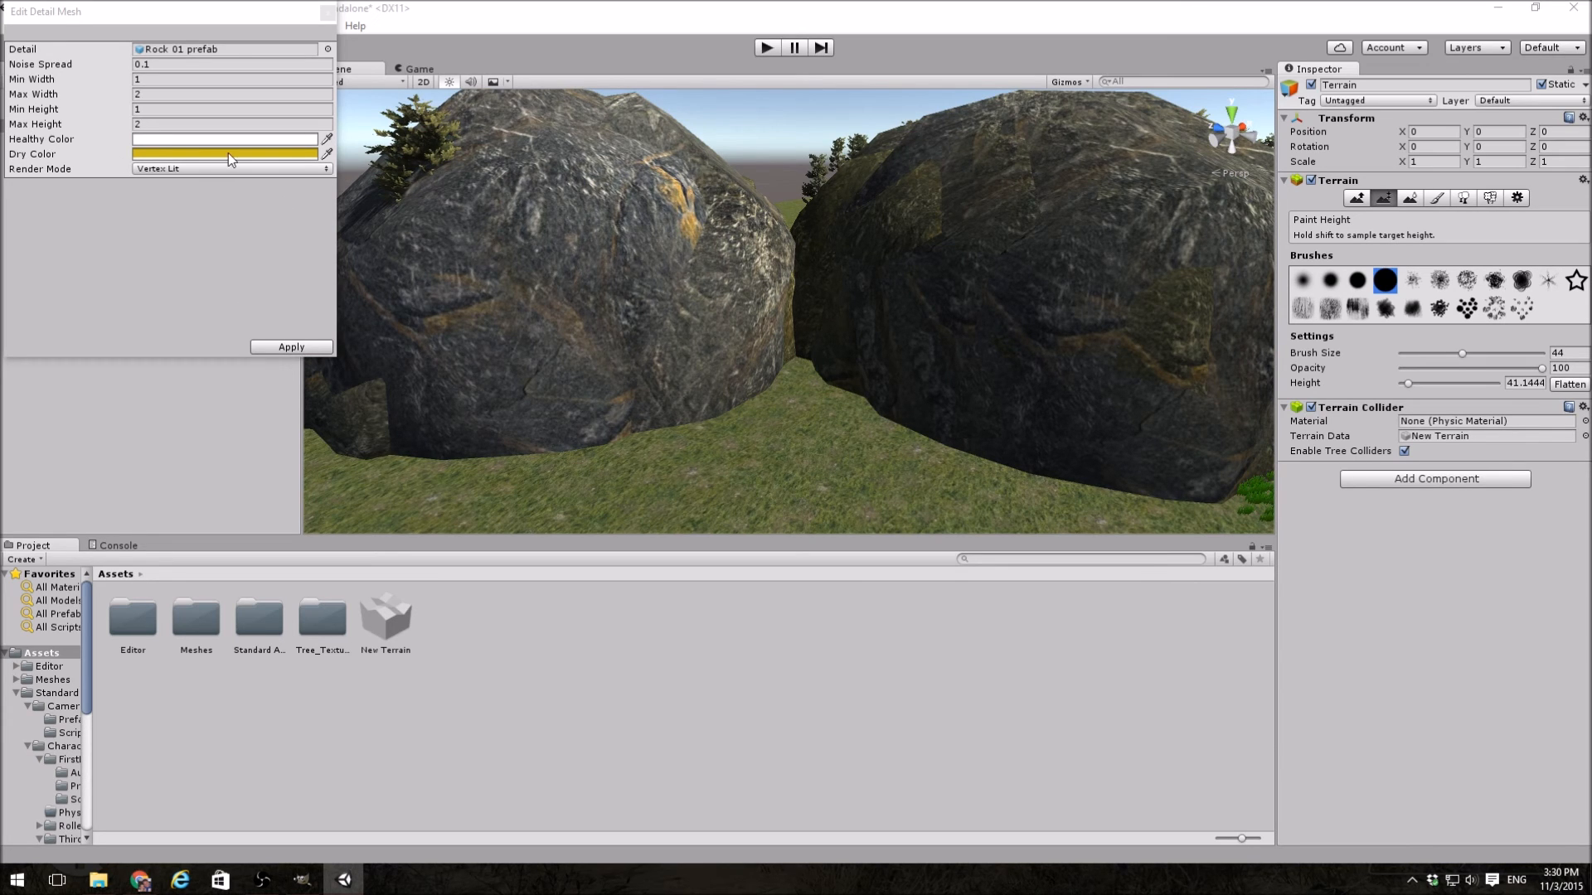
# Step: Apply the rock detail mesh settings and switch the terrain to detail painting
pyautogui.click(282, 352)
pyautogui.moveTo(375, 330); pyautogui.dragTo(336, 346, button='right')
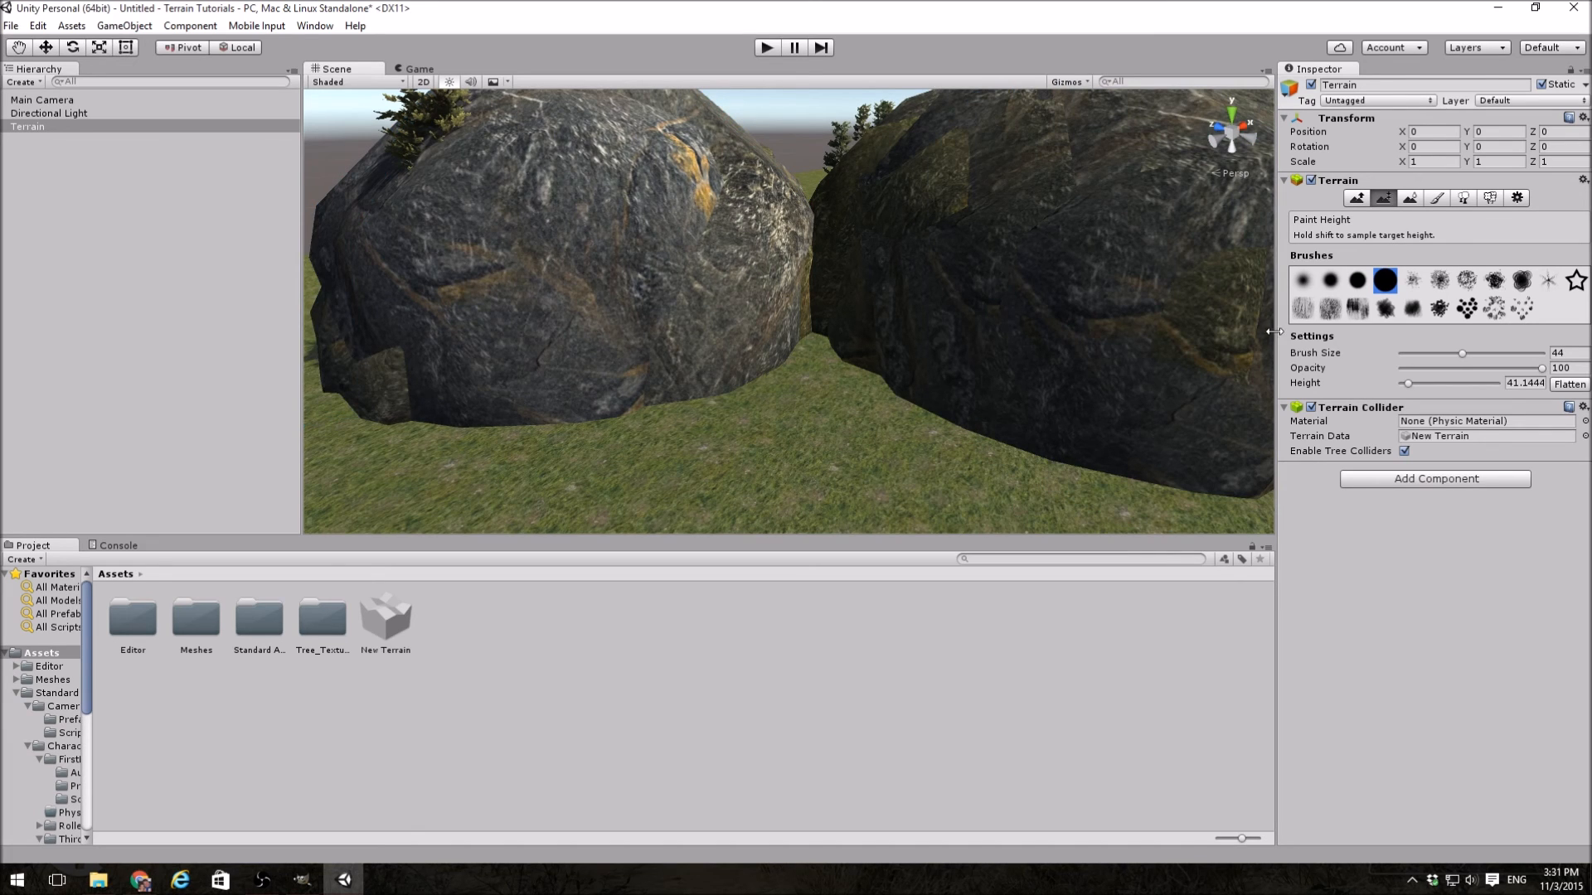
pyautogui.click(1492, 198)
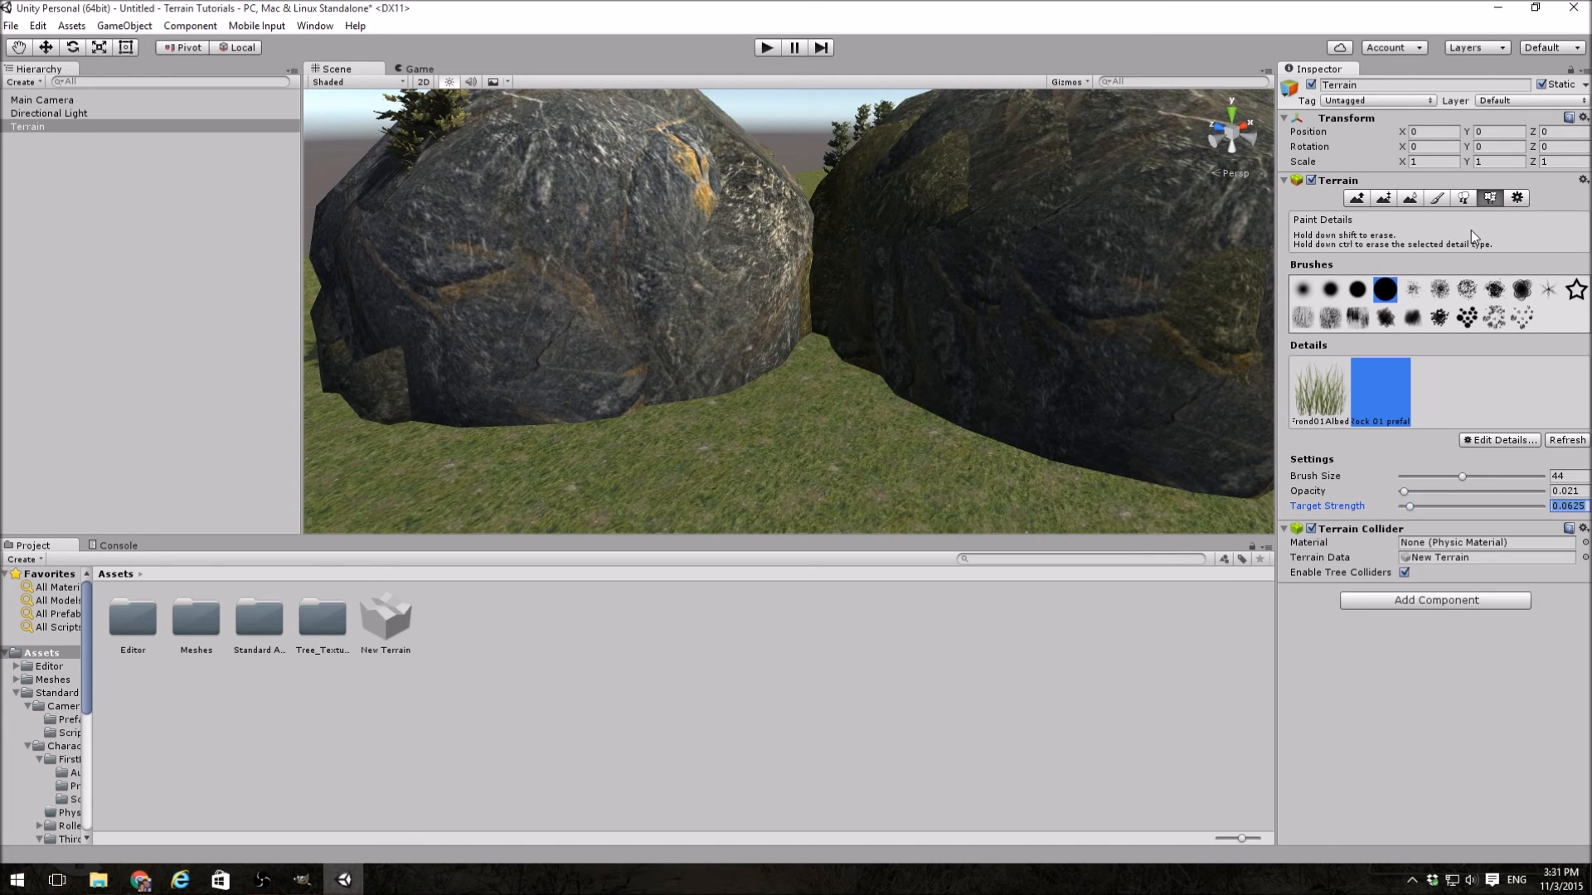
# Step: Open the terrain settings and examine the resolution values for terrain width, length and height
pyautogui.click(1517, 197)
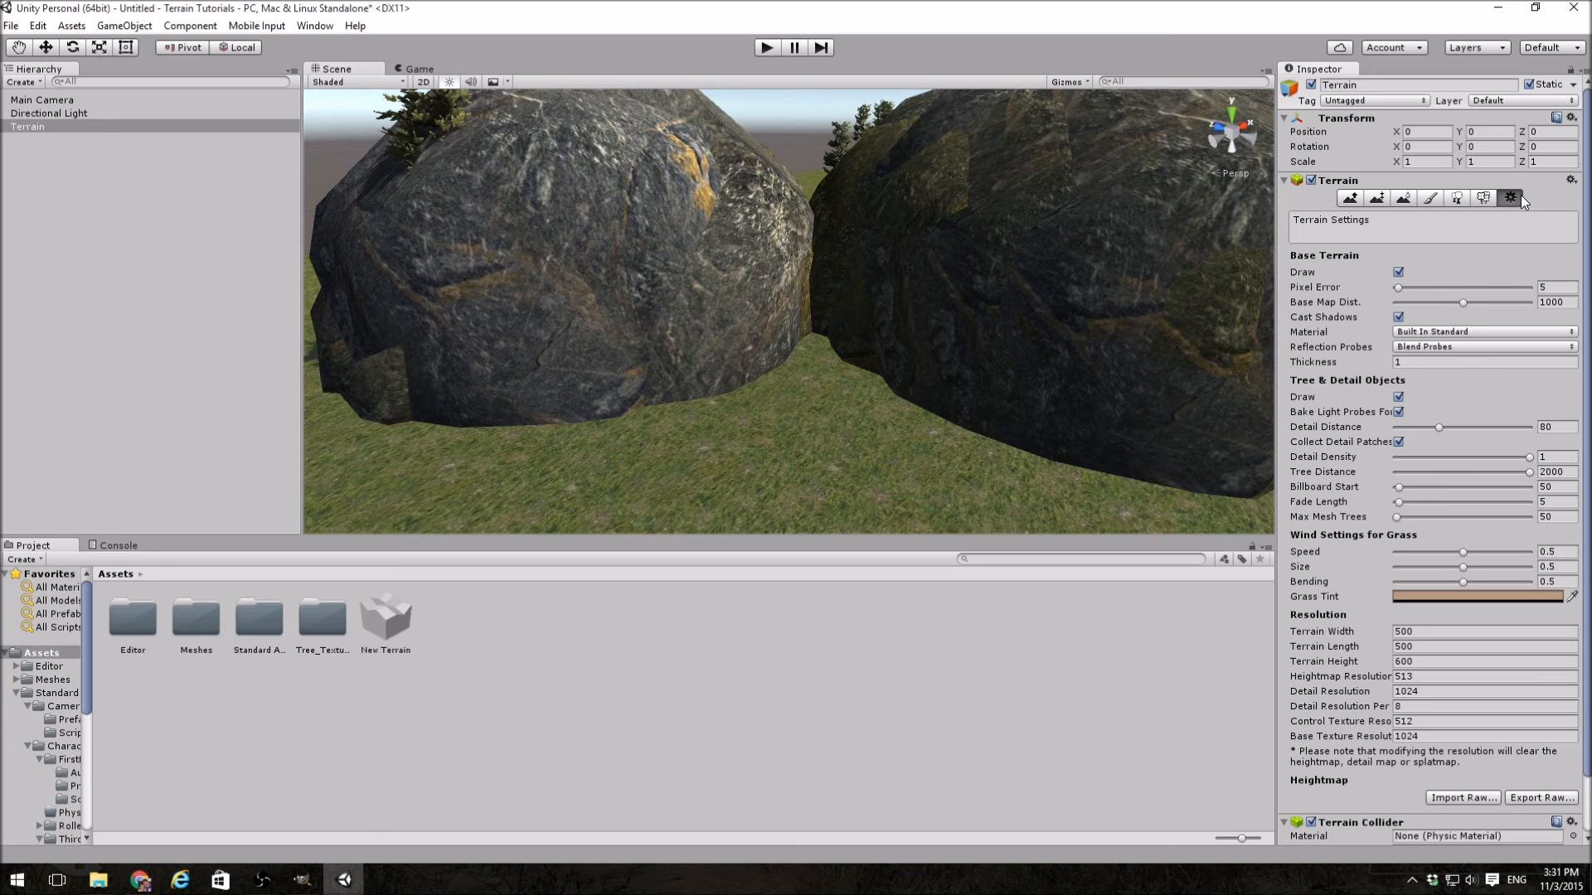
pyautogui.click(1439, 633)
pyautogui.click(1439, 648)
pyautogui.click(1436, 663)
pyautogui.click(1439, 633)
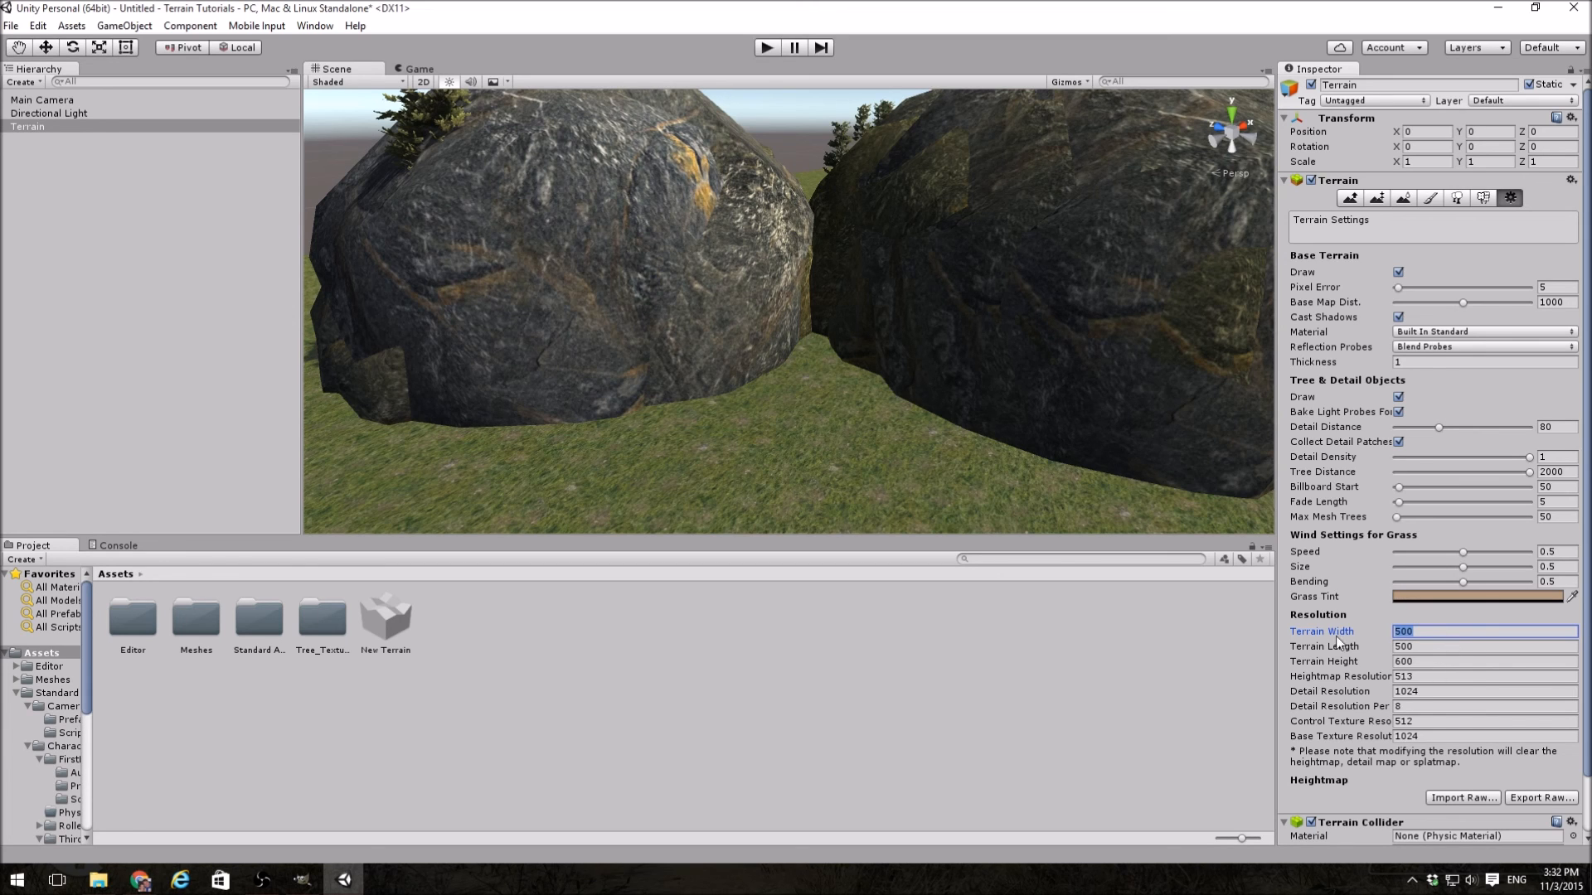
# Step: Flatten the whole terrain to a height of 0 with the Paint Height tool
pyautogui.moveTo(923, 428)
pyautogui.mouseDown(button='right')
pyautogui.moveTo(1445, 370)
pyautogui.moveTo(1350, 344)
pyautogui.moveTo(1340, 356)
pyautogui.moveTo(1300, 307)
pyautogui.moveTo(943, 307)
pyautogui.moveTo(937, 465)
pyautogui.moveTo(1144, 464)
pyautogui.moveTo(1168, 488)
pyautogui.mouseUp(button='right')
pyautogui.hotkey('shift', 'e')
pyautogui.click(1382, 197)
pyautogui.click(1539, 383)
pyautogui.write('0')
pyautogui.click(1561, 385)
pyautogui.moveTo(1086, 427); pyautogui.dragTo(1319, 415, button='right')
pyautogui.moveTo(1088, 435)
pyautogui.mouseDown(button='right')
pyautogui.moveTo(1259, 455)
pyautogui.moveTo(1223, 479)
pyautogui.moveTo(1221, 513)
pyautogui.moveTo(1293, 308)
pyautogui.moveTo(1348, 294)
pyautogui.moveTo(853, 277)
pyautogui.moveTo(1060, 368)
pyautogui.moveTo(1101, 420)
pyautogui.moveTo(1077, 444)
pyautogui.moveTo(987, 449)
pyautogui.moveTo(655, 441)
pyautogui.mouseUp(button='right')
pyautogui.press('w')
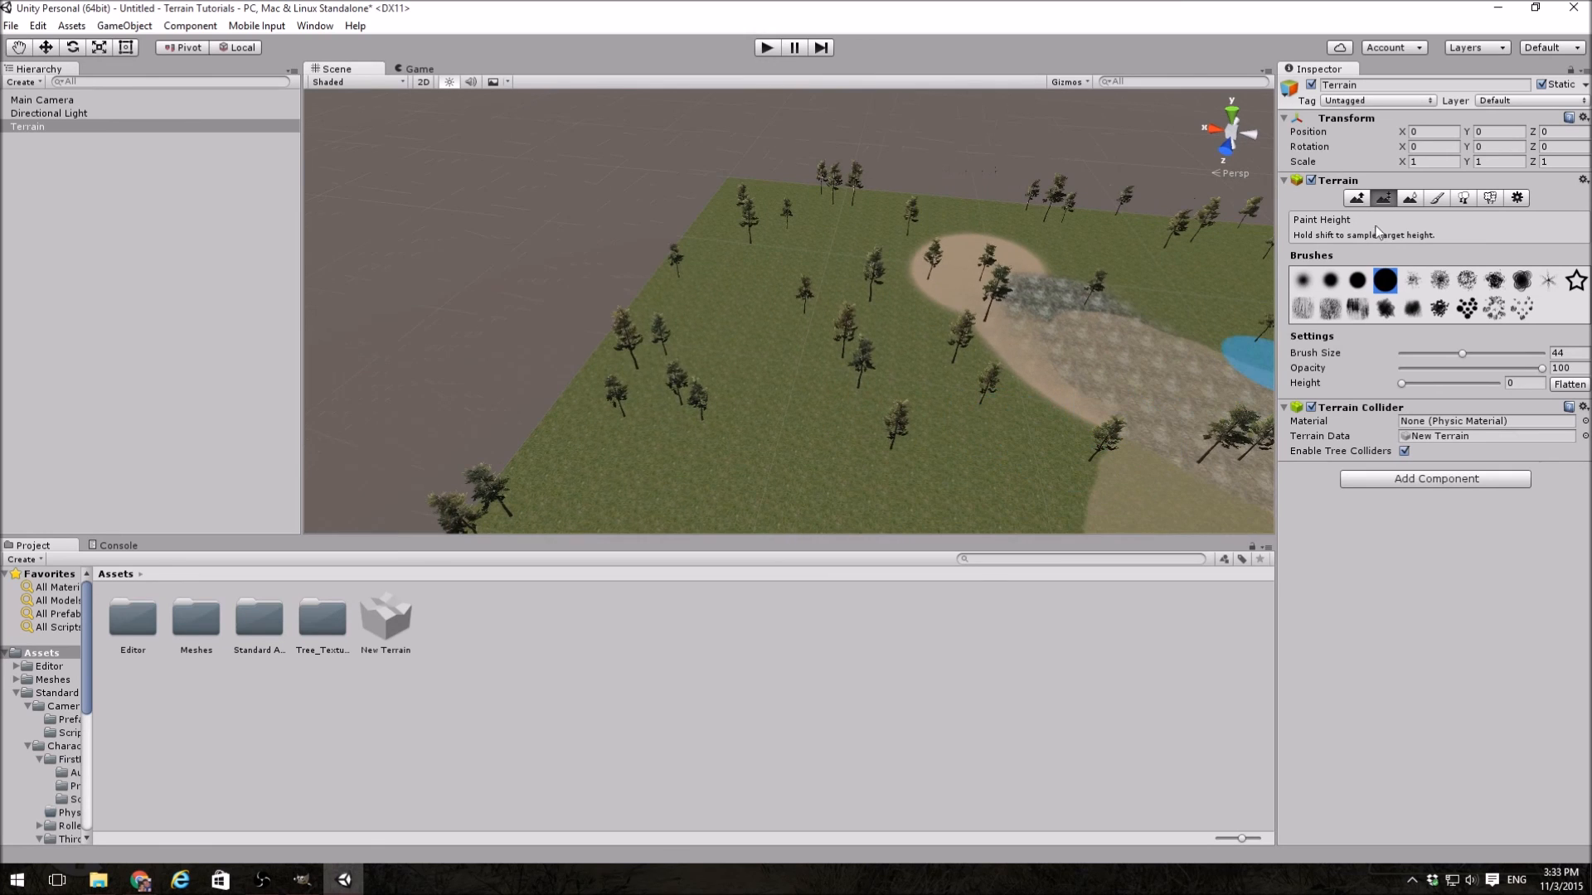
# Step: Raise a tall mountain on the flat terrain with the Raise / Lower tool at brush size 100 and view it from below
pyautogui.click(1359, 199)
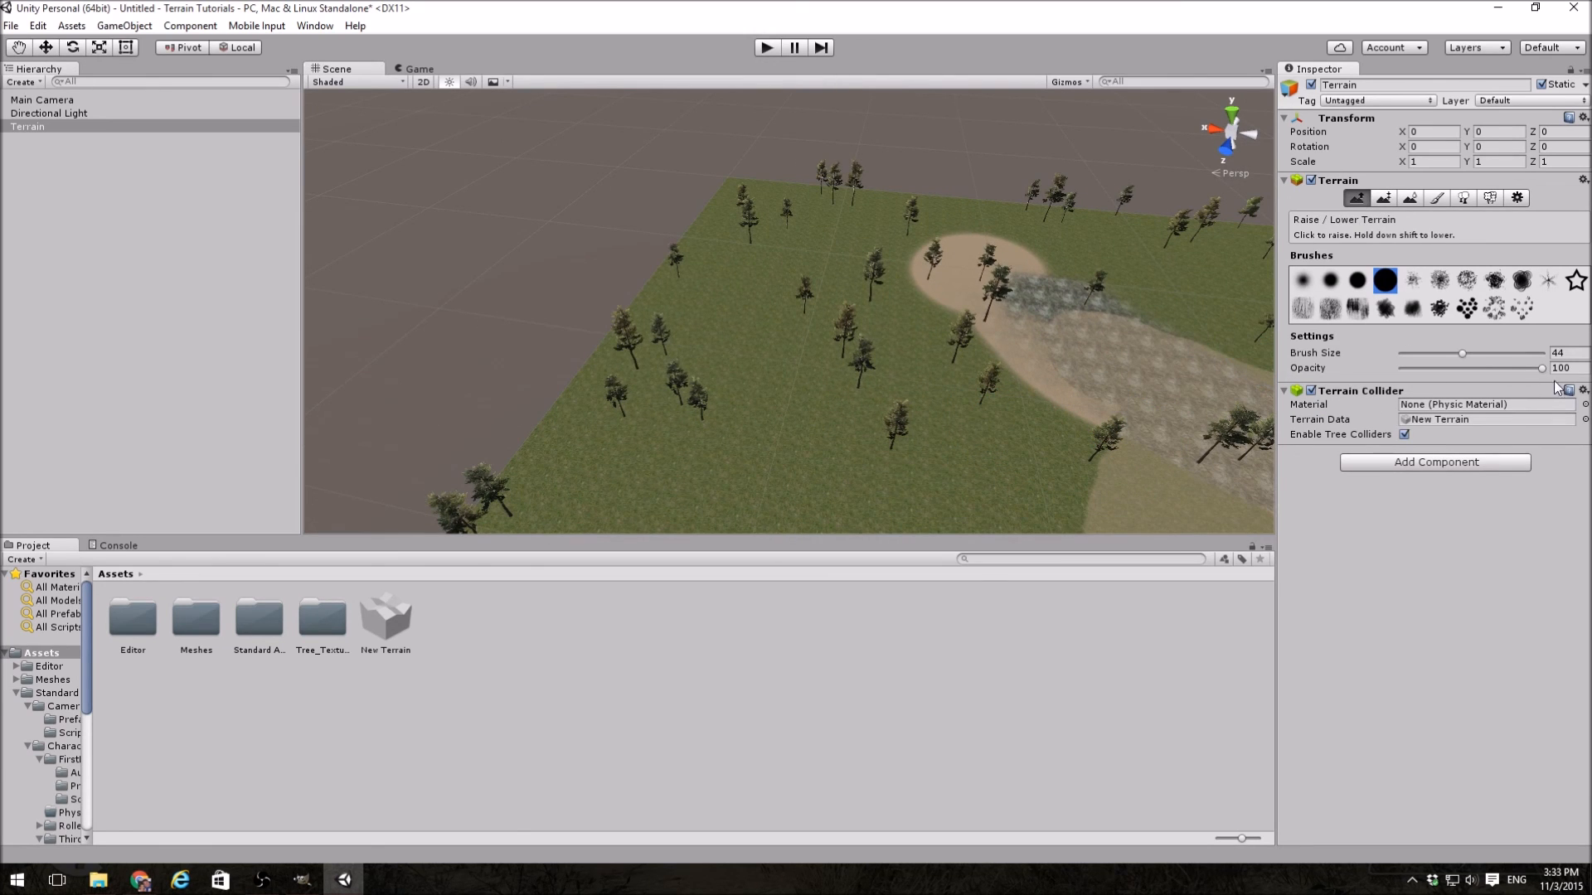
pyautogui.moveTo(714, 291)
pyautogui.mouseDown(button='right')
pyautogui.moveTo(750, 309)
pyautogui.moveTo(753, 365)
pyautogui.moveTo(736, 361)
pyautogui.mouseUp(button='right')
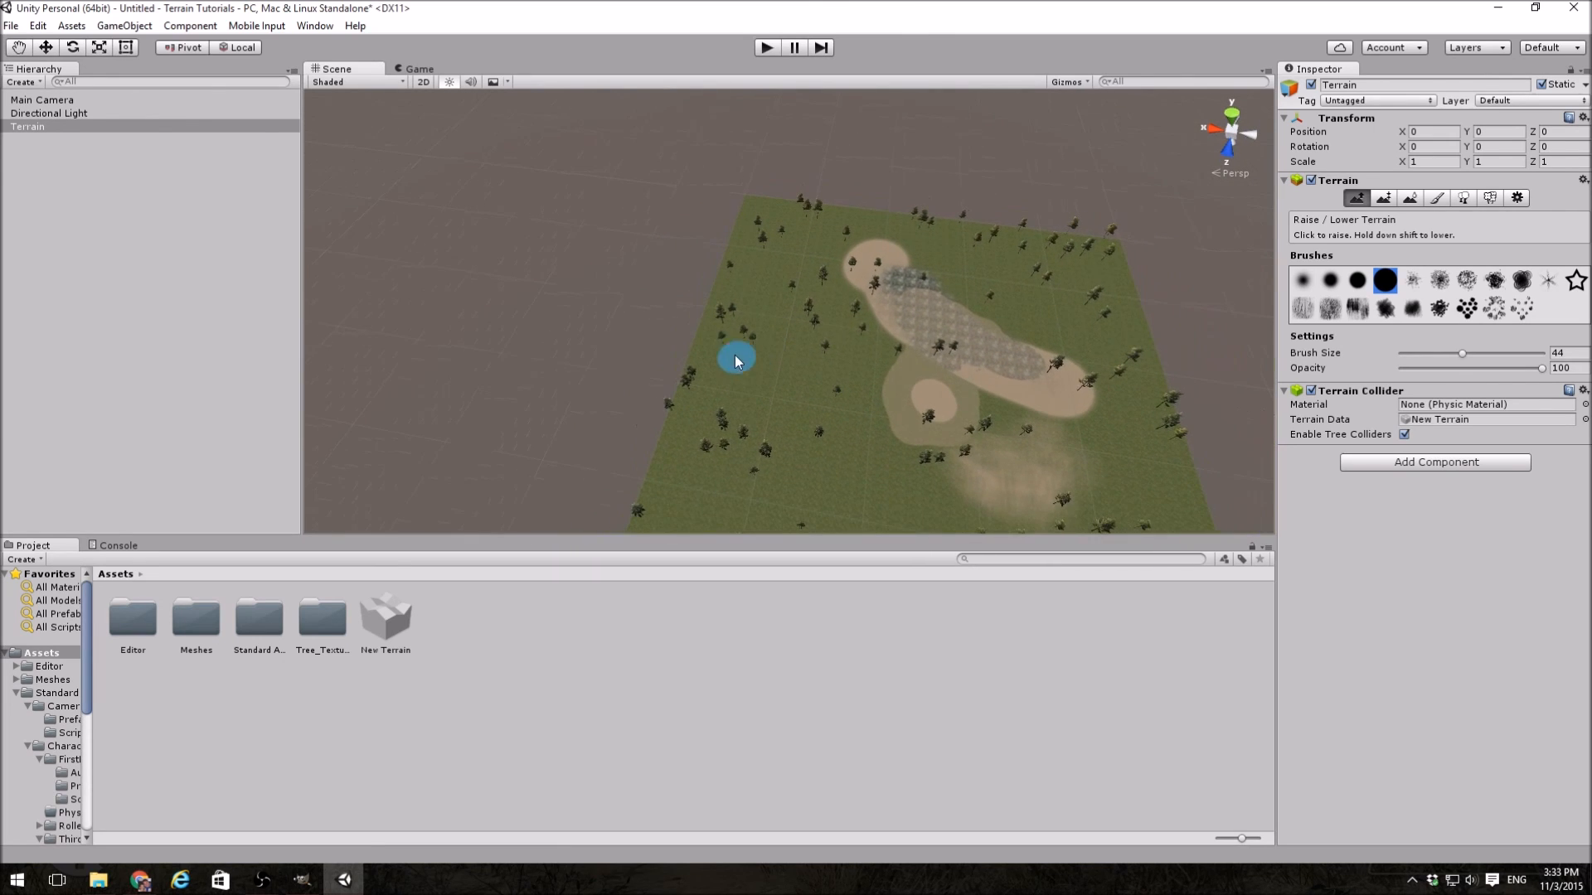
pyautogui.moveTo(1466, 355); pyautogui.dragTo(1547, 356)
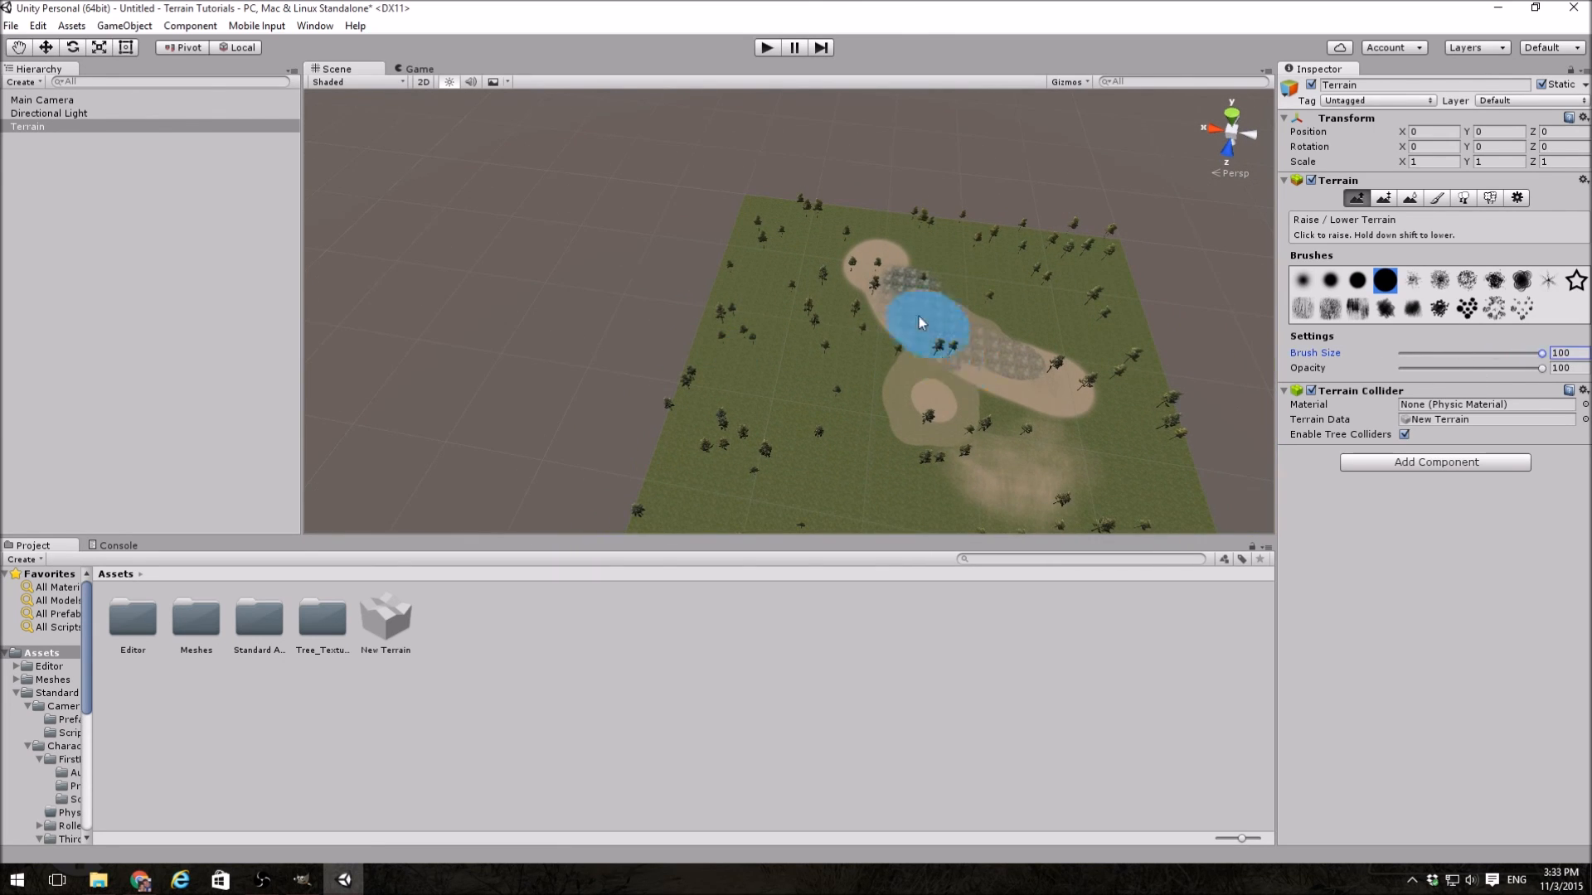
pyautogui.moveTo(740, 262)
pyautogui.mouseDown(button='right')
pyautogui.moveTo(704, 223)
pyautogui.moveTo(742, 233)
pyautogui.moveTo(704, 221)
pyautogui.moveTo(674, 312)
pyautogui.moveTo(741, 352)
pyautogui.moveTo(726, 252)
pyautogui.moveTo(779, 202)
pyautogui.moveTo(810, 202)
pyautogui.moveTo(857, 167)
pyautogui.moveTo(853, 185)
pyautogui.moveTo(981, 274)
pyautogui.moveTo(1037, 285)
pyautogui.moveTo(1033, 311)
pyautogui.moveTo(888, 373)
pyautogui.moveTo(930, 402)
pyautogui.moveTo(704, 373)
pyautogui.moveTo(632, 291)
pyautogui.moveTo(193, 217)
pyautogui.moveTo(262, 834)
pyautogui.moveTo(257, 609)
pyautogui.mouseUp(button='right')
pyautogui.press('r')
pyautogui.scroll(3, 865, 398)
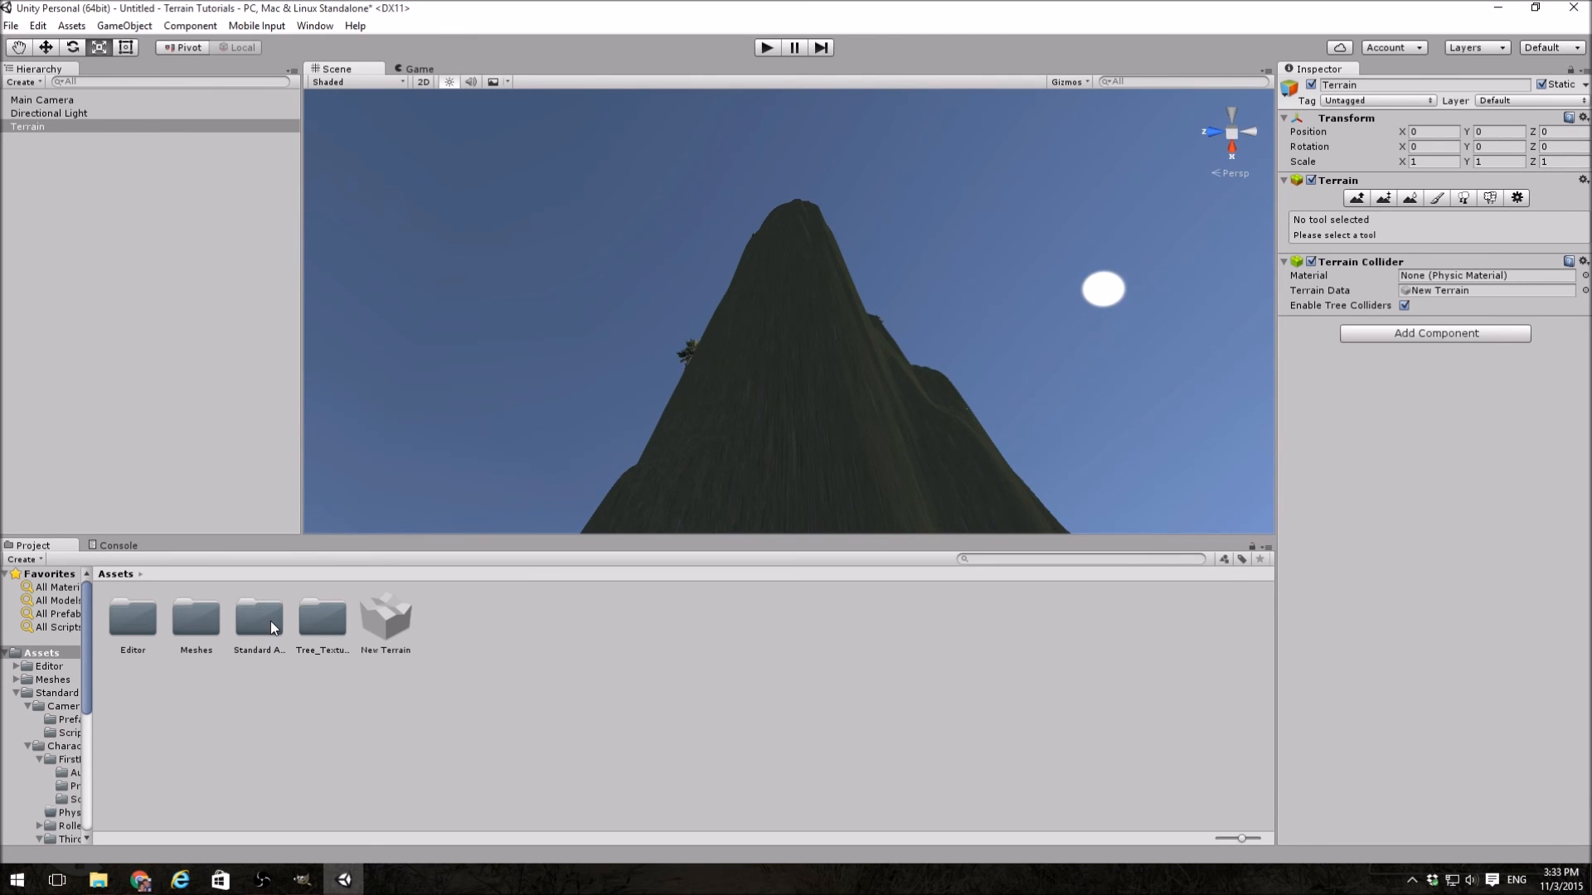